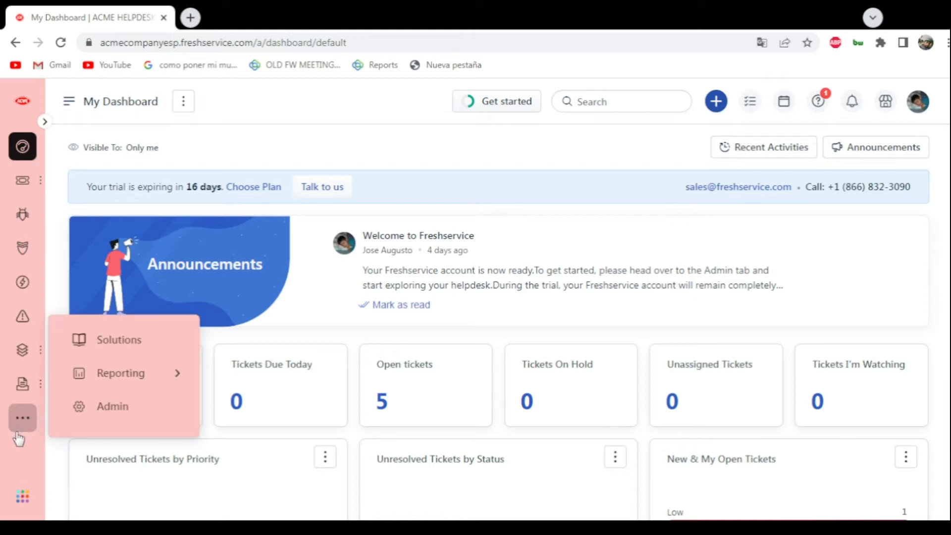
- Open the Agents list under User Management in the admin settings
click(99, 409)
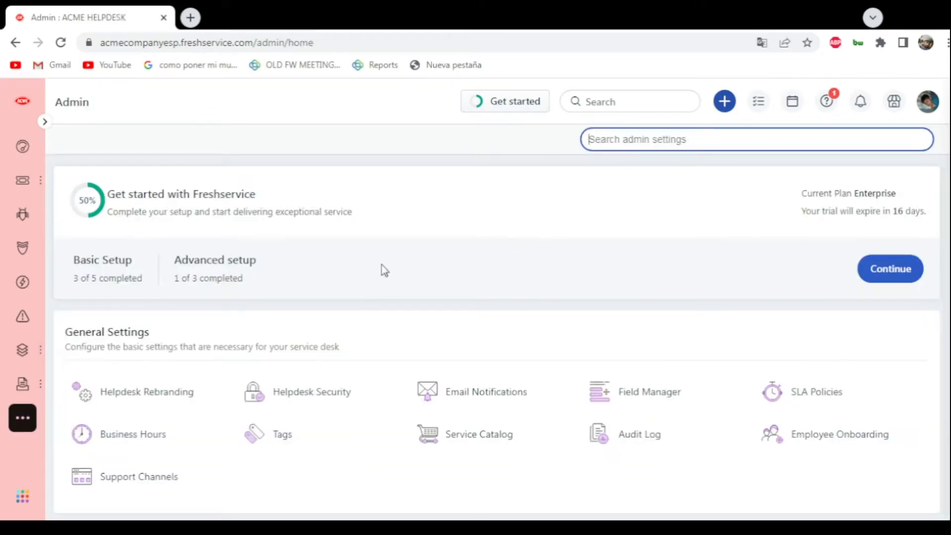
scroll(361, 265, down, 10)
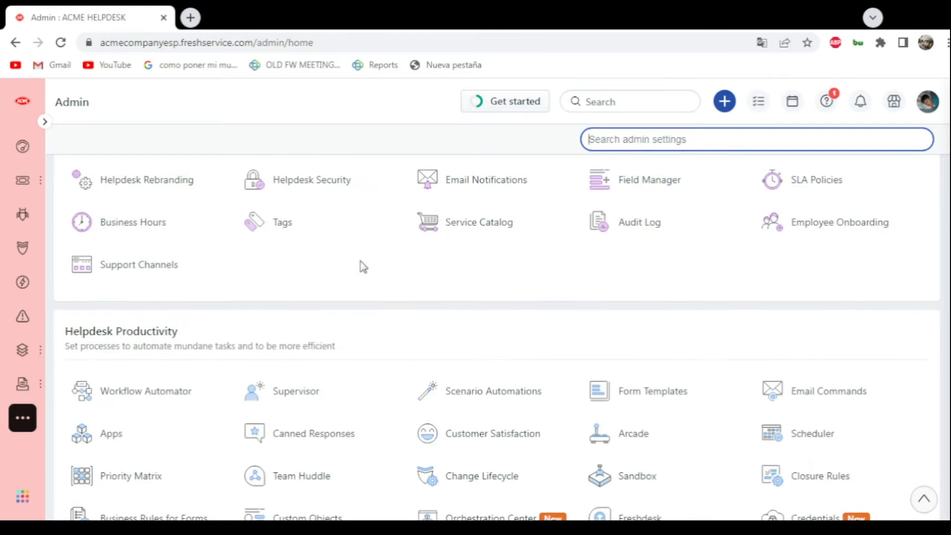
scroll(361, 268, down, 13)
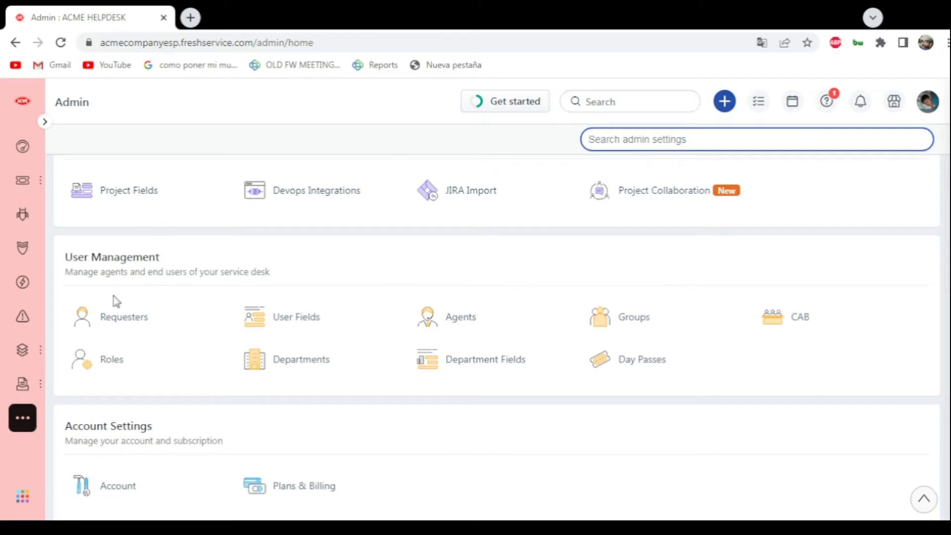
click(513, 323)
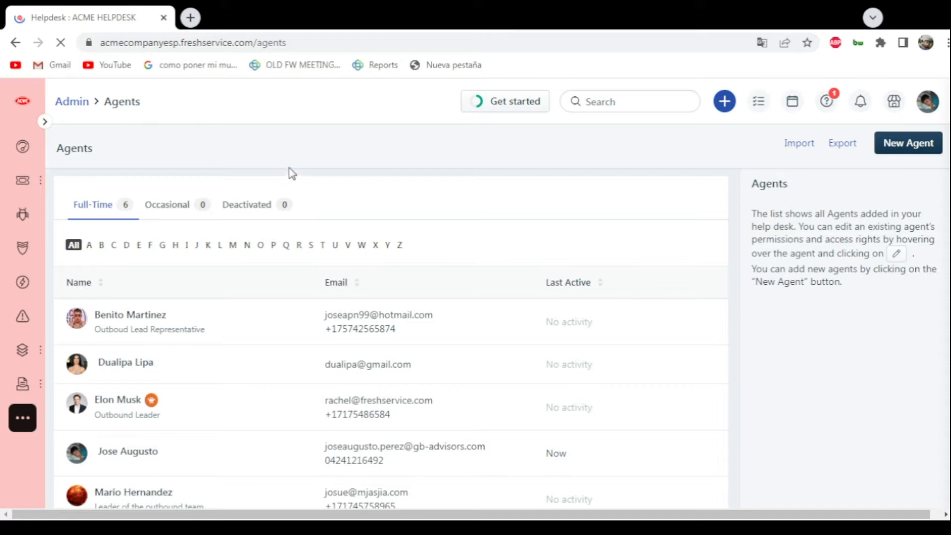
- Look over the existing full-time agents and start creating a new agent
scroll(278, 170, down, 2)
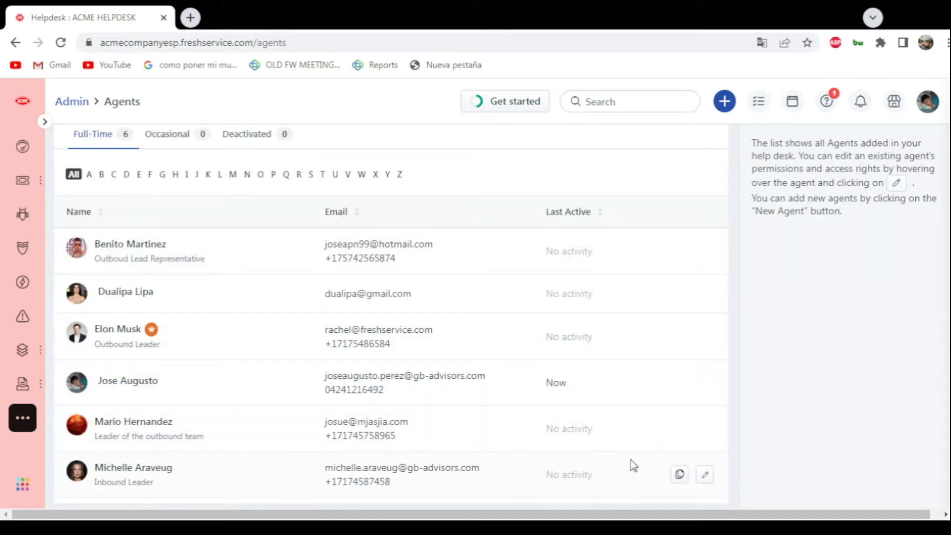
scroll(628, 470, down, 1)
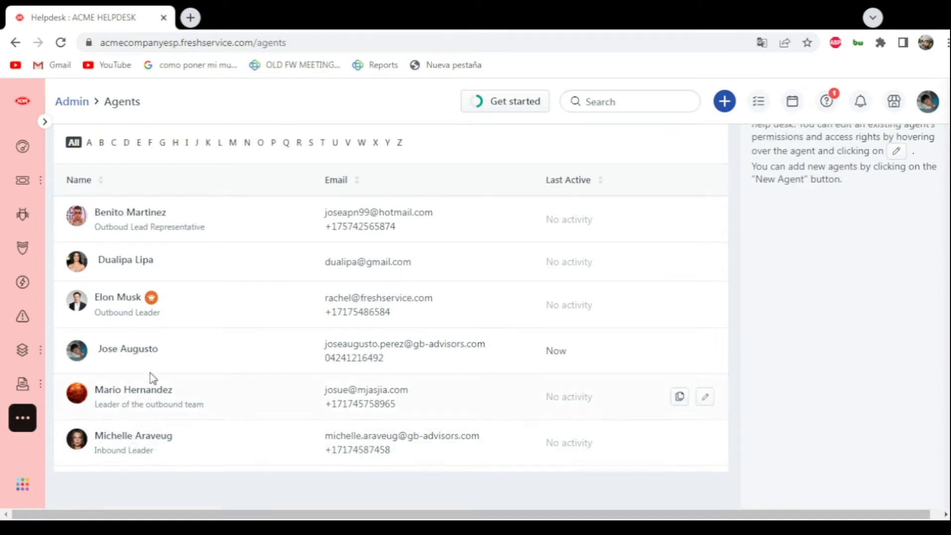
scroll(164, 332, up, 2)
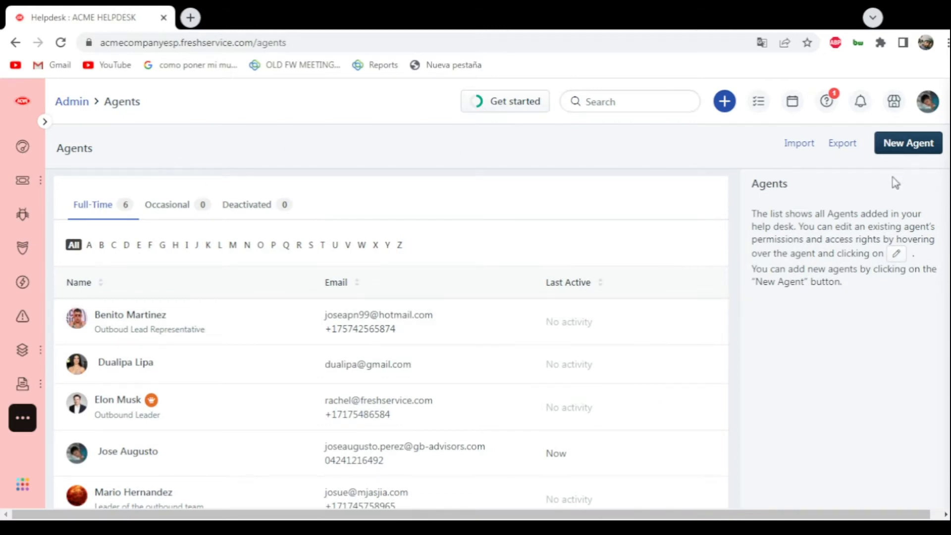
click(908, 149)
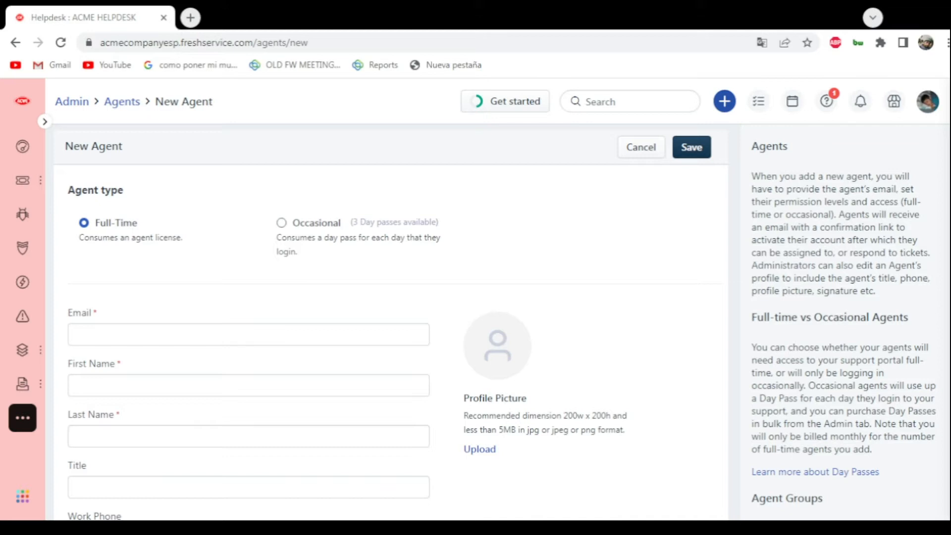
- Examine the new agent form's fields and compare the Full-Time and Occasional agent types, leaving Full-Time selected
scroll(197, 276, down, 1)
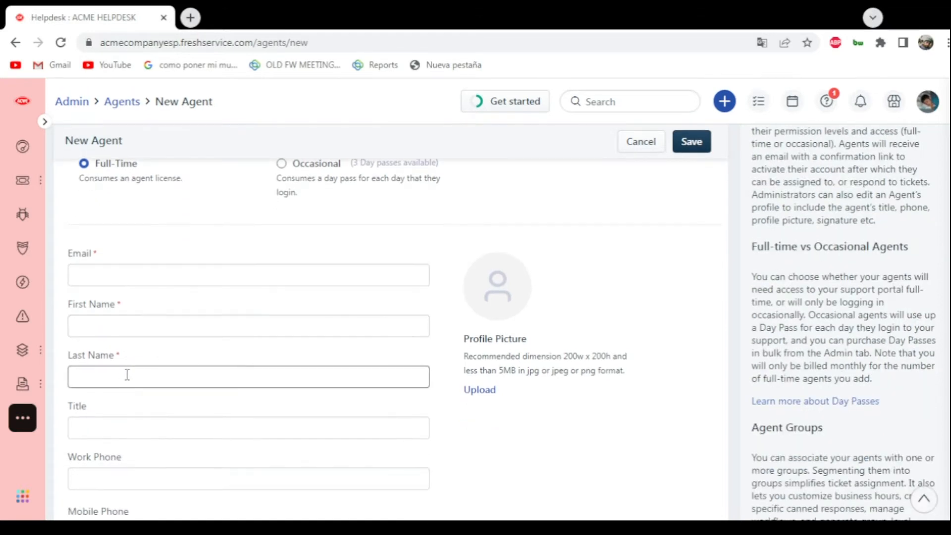
scroll(148, 384, down, 1)
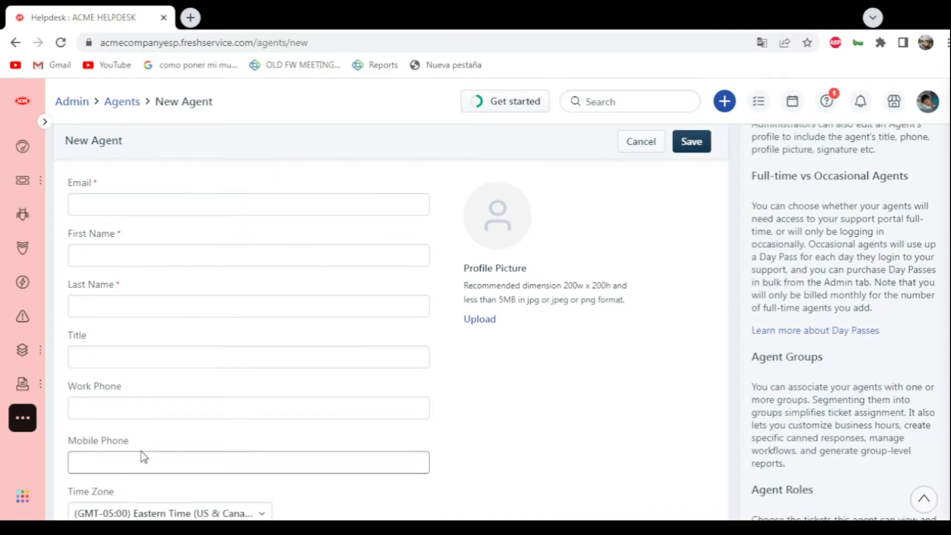
scroll(331, 342, down, 7)
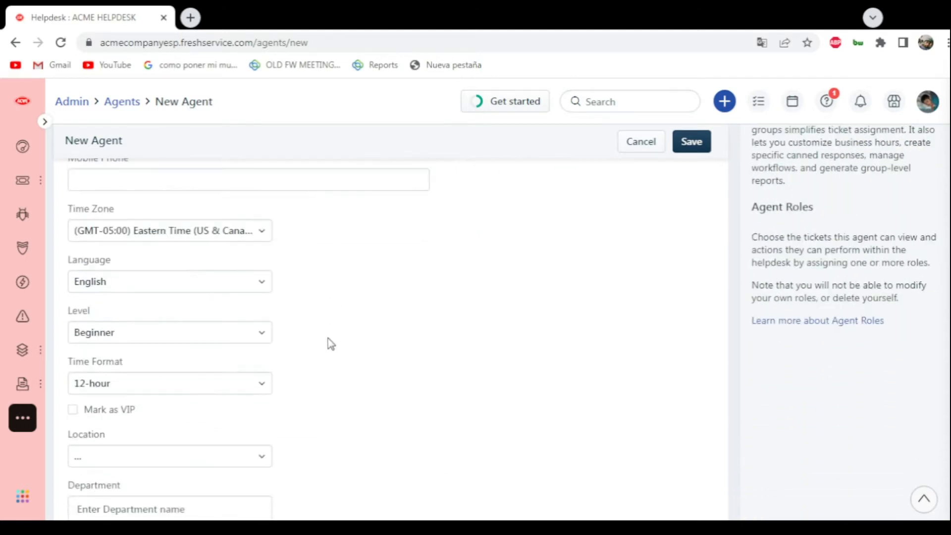
scroll(329, 344, down, 3)
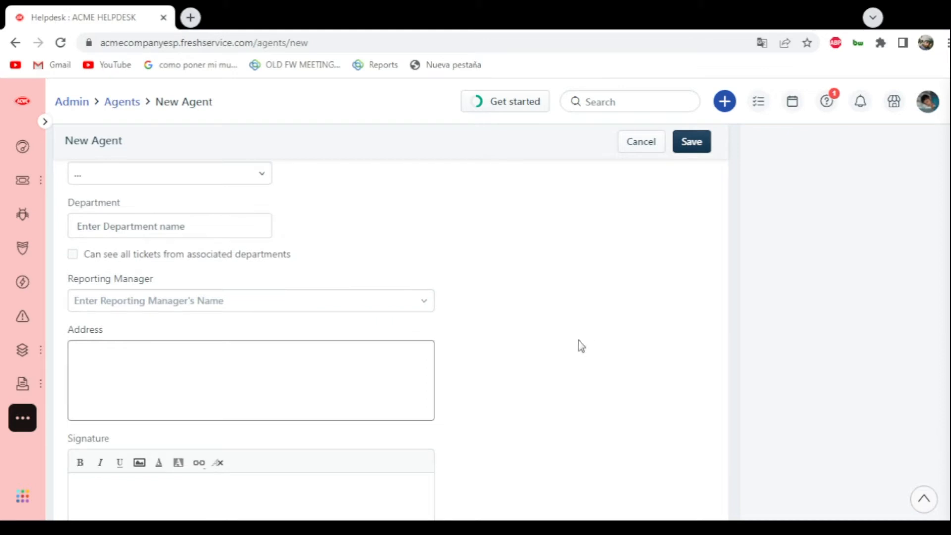
scroll(575, 340, down, 10)
scroll(575, 340, up, 5)
scroll(575, 339, up, 15)
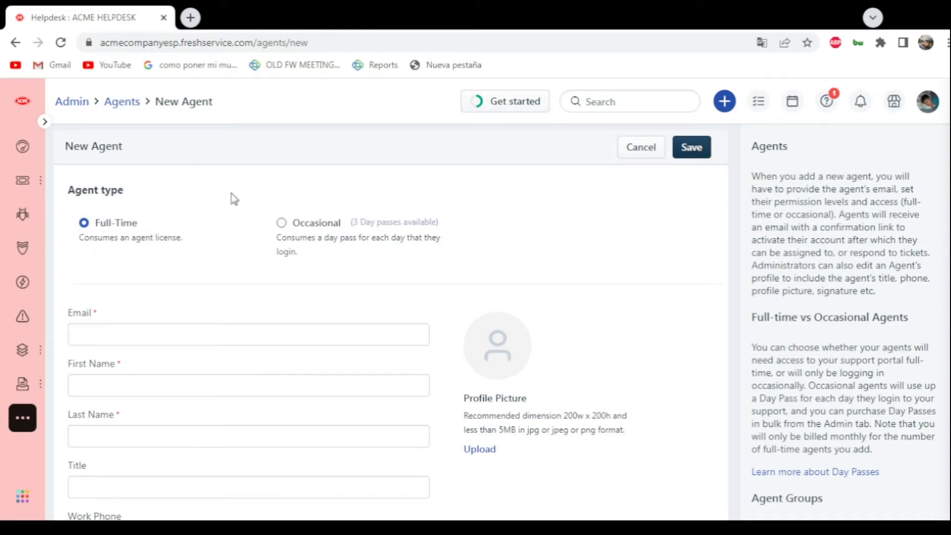
click(281, 222)
click(85, 221)
scroll(573, 275, down, 1)
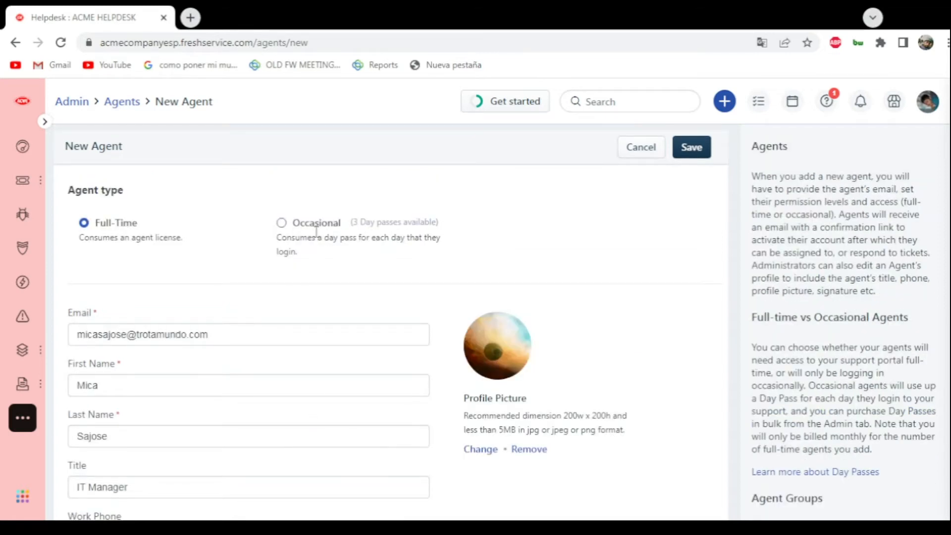
- Assign the new agent the Change Manager role across all groups in the helpdesk and save the agent
scroll(303, 238, down, 15)
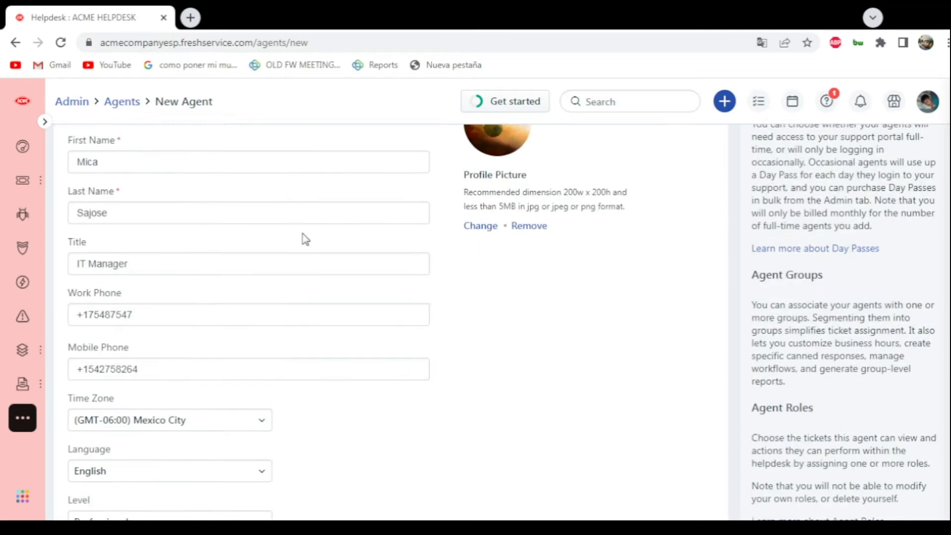
scroll(306, 239, down, 2)
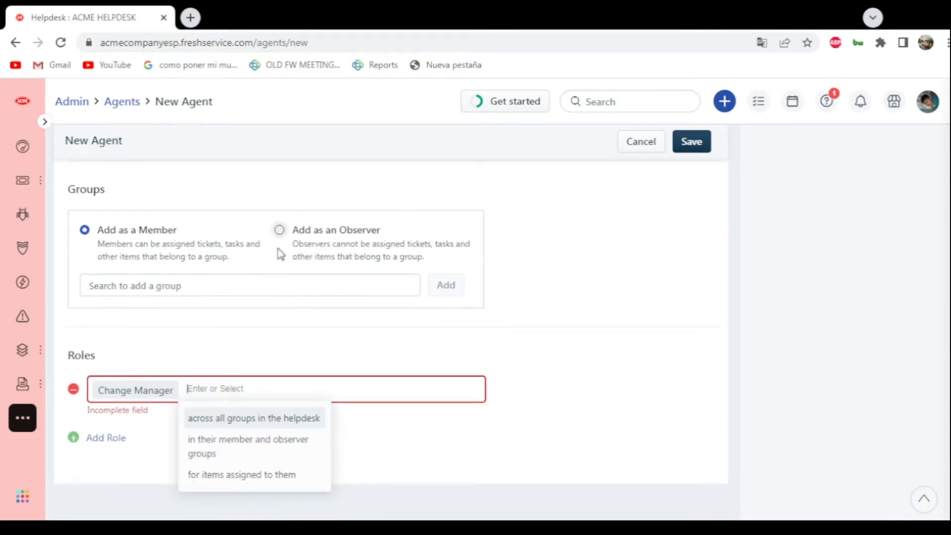
click(143, 373)
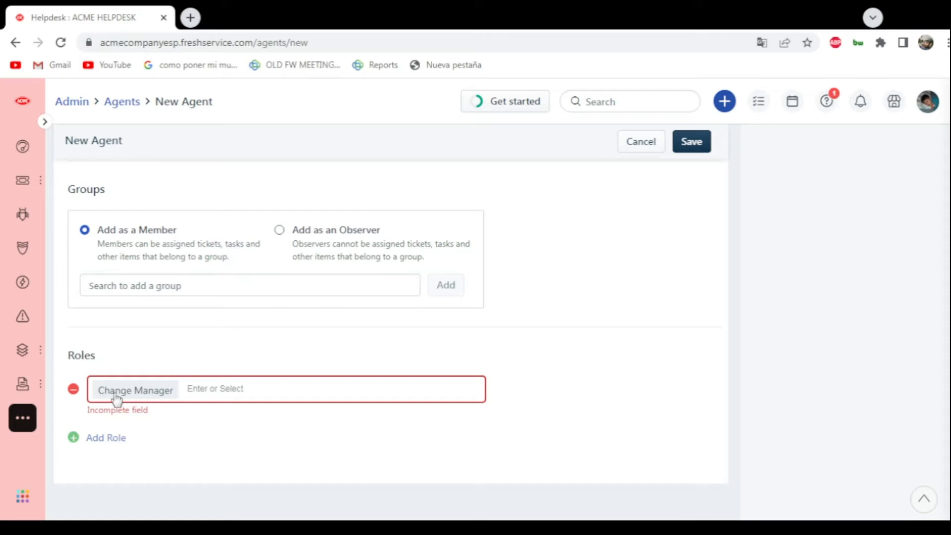
click(132, 390)
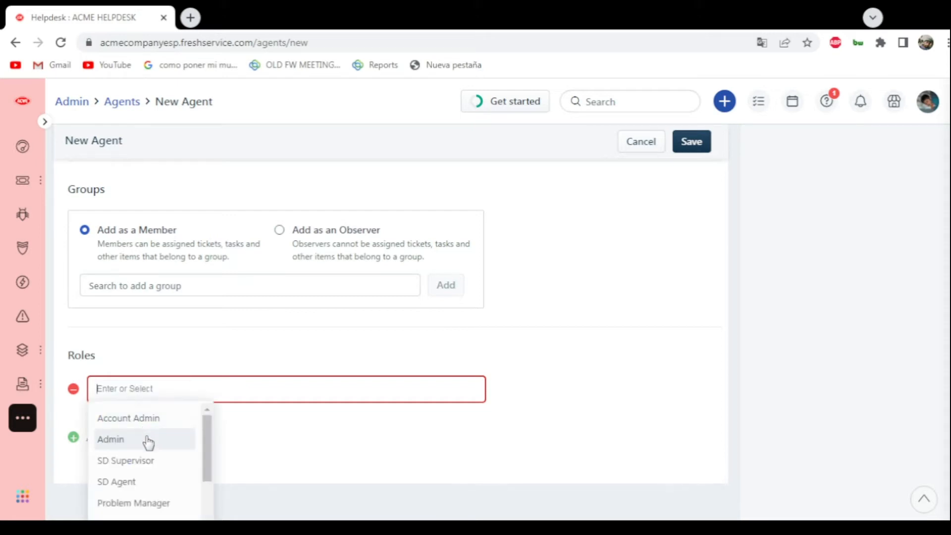
scroll(146, 444, down, 2)
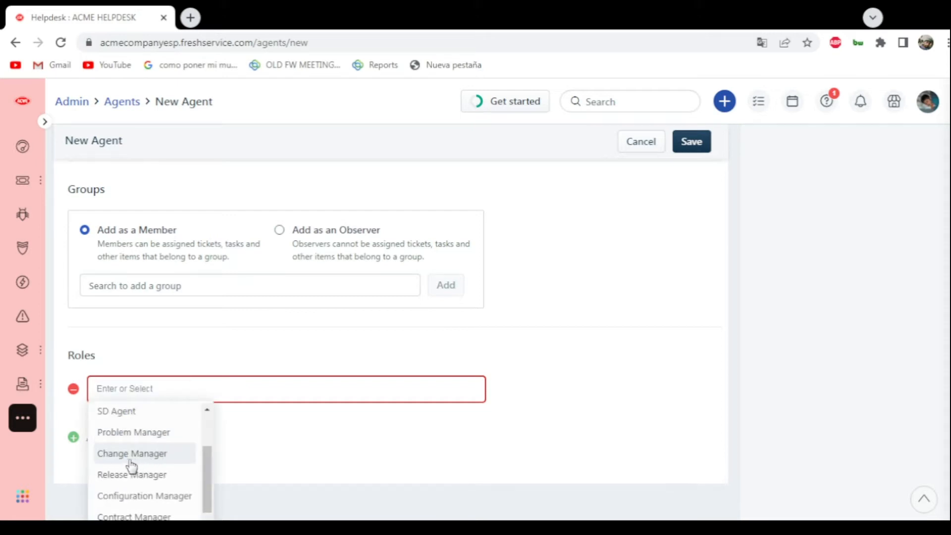
click(107, 464)
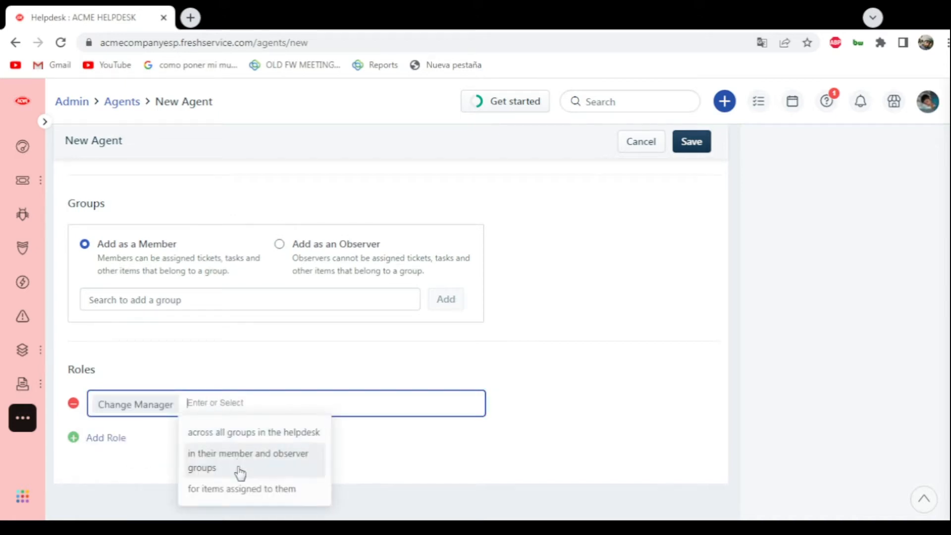
click(227, 435)
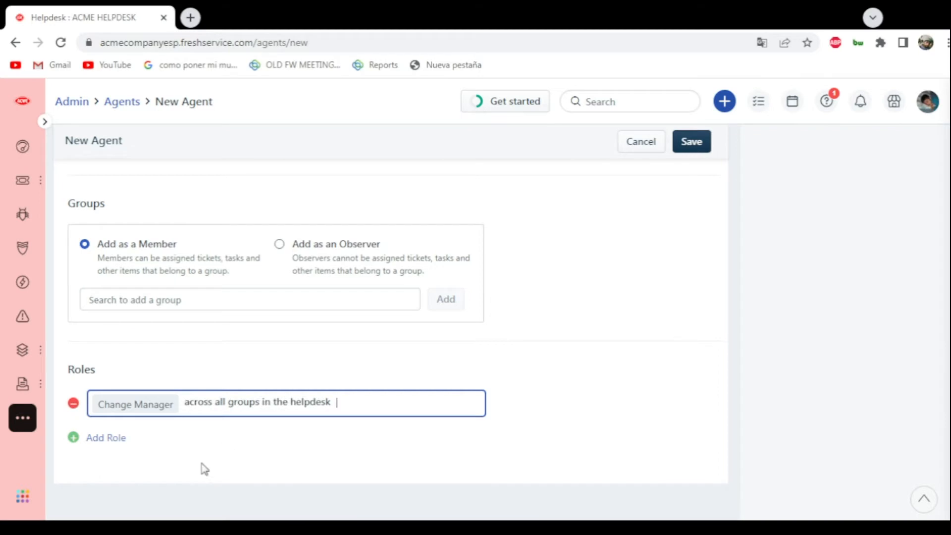
click(696, 148)
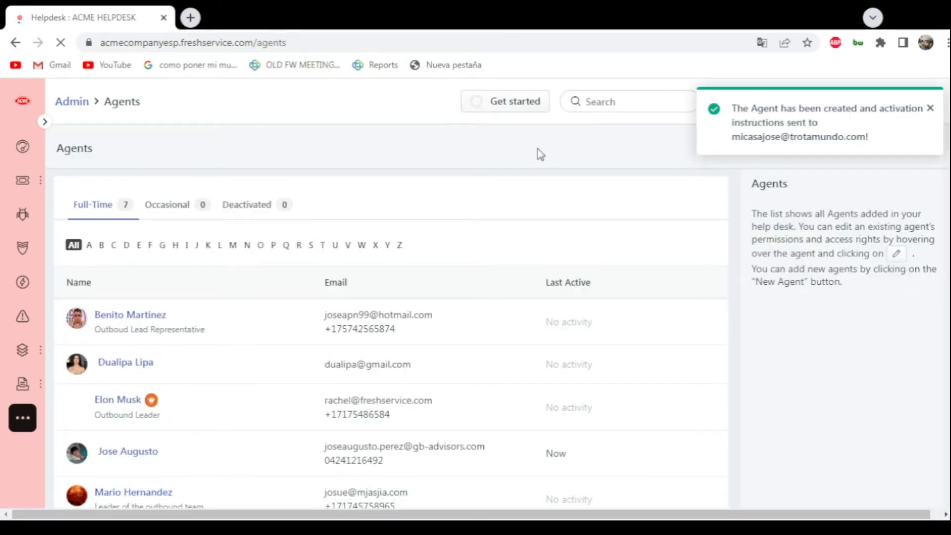
scroll(383, 184, down, 3)
scroll(176, 365, up, 3)
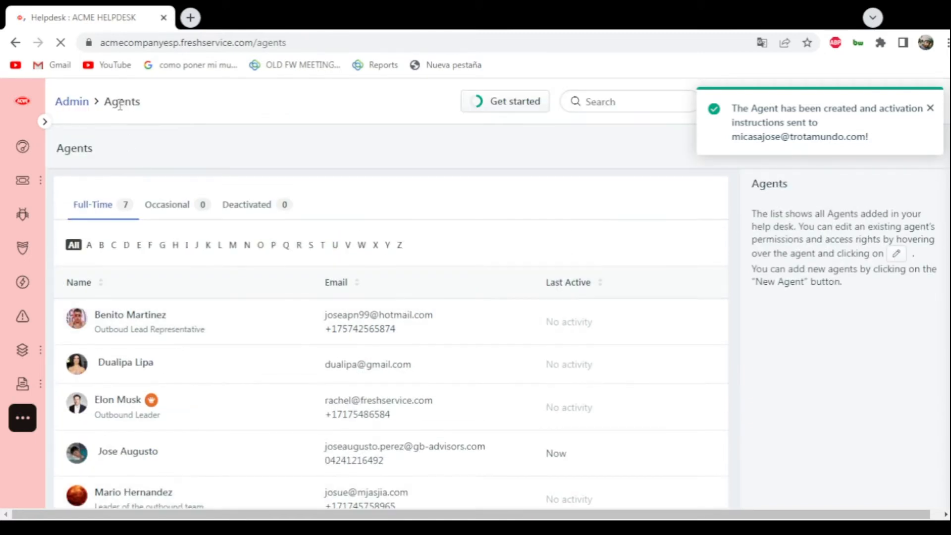
scroll(188, 203, down, 3)
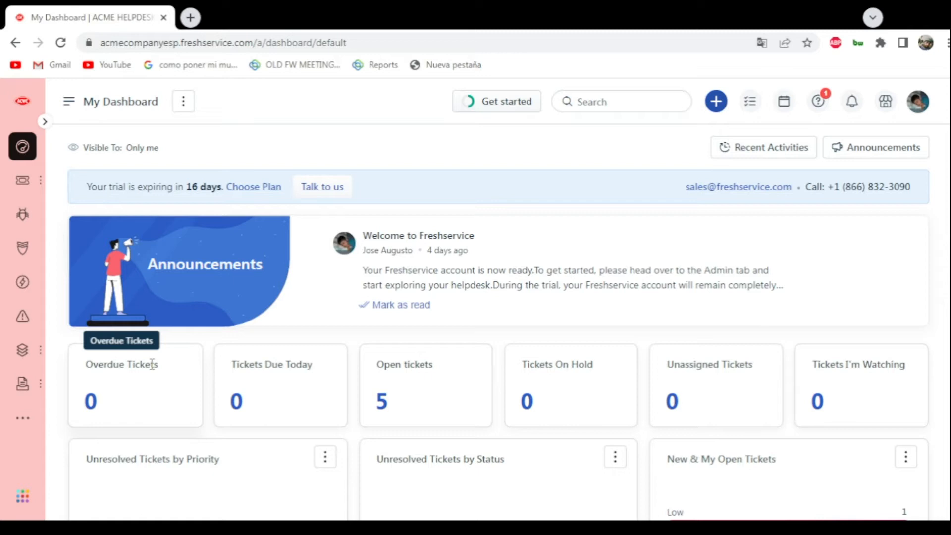
- Return to the admin settings and open Groups under User Management
click(19, 420)
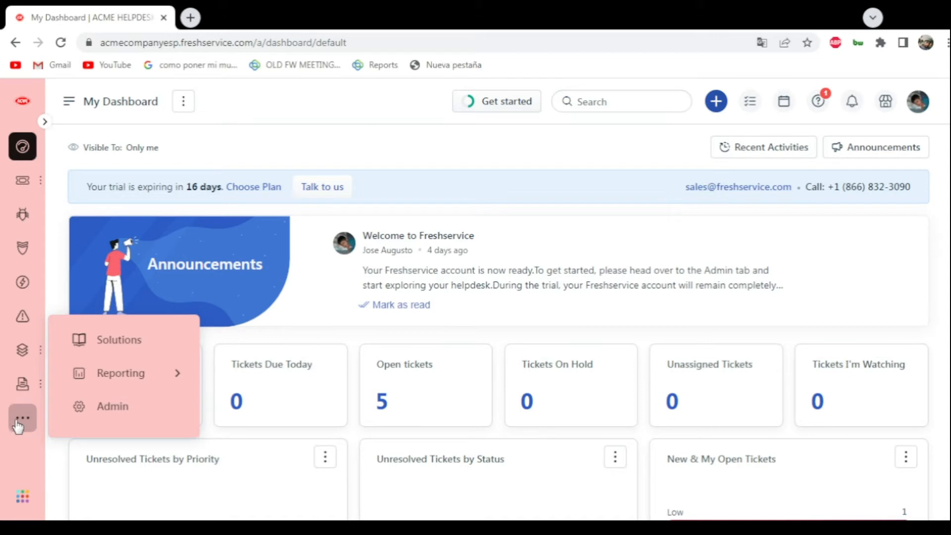
click(96, 410)
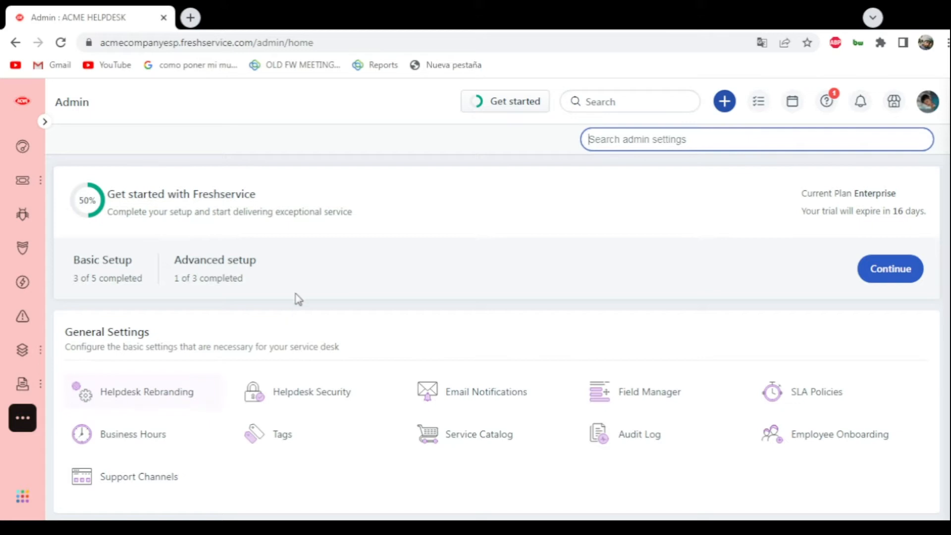
scroll(352, 272, down, 12)
scroll(353, 272, down, 8)
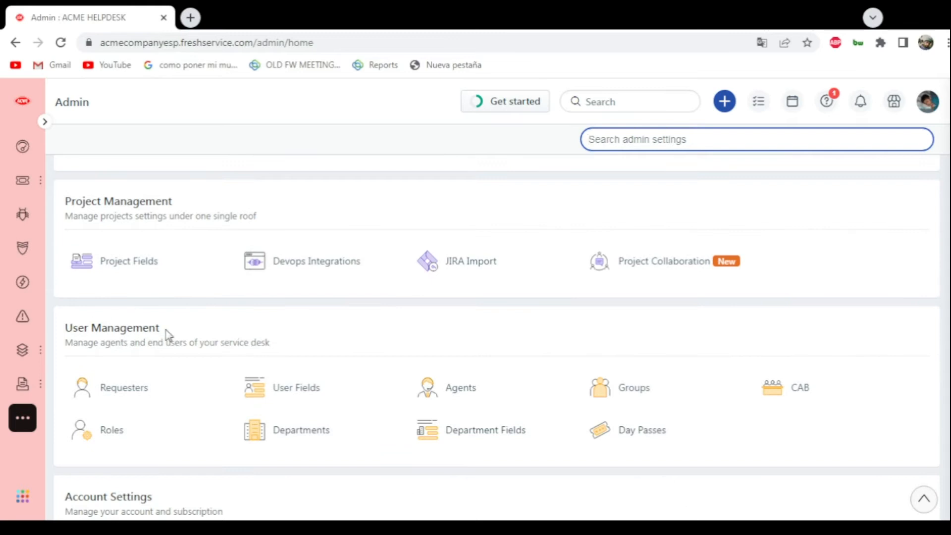
scroll(311, 314, down, 3)
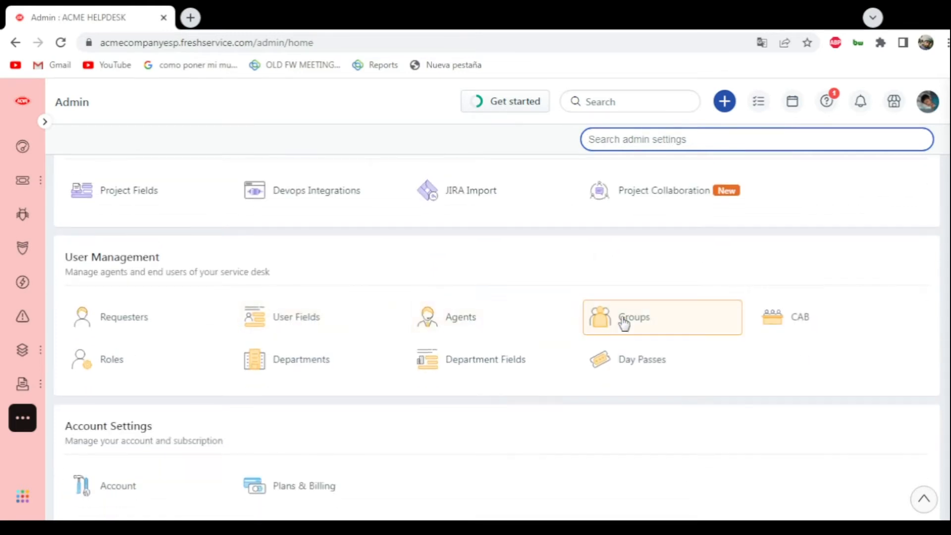
click(624, 323)
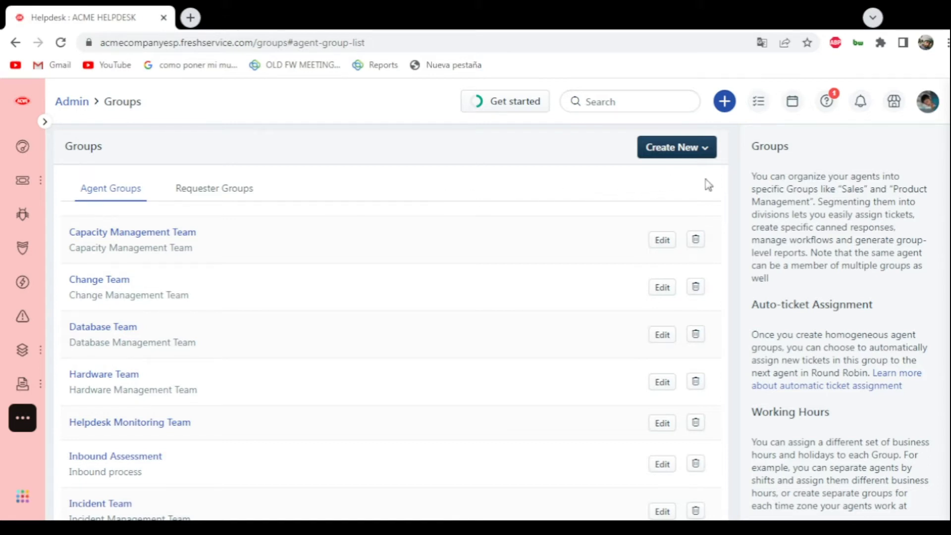
- Look over the existing agent groups and start creating a new agent group
scroll(711, 193, down, 8)
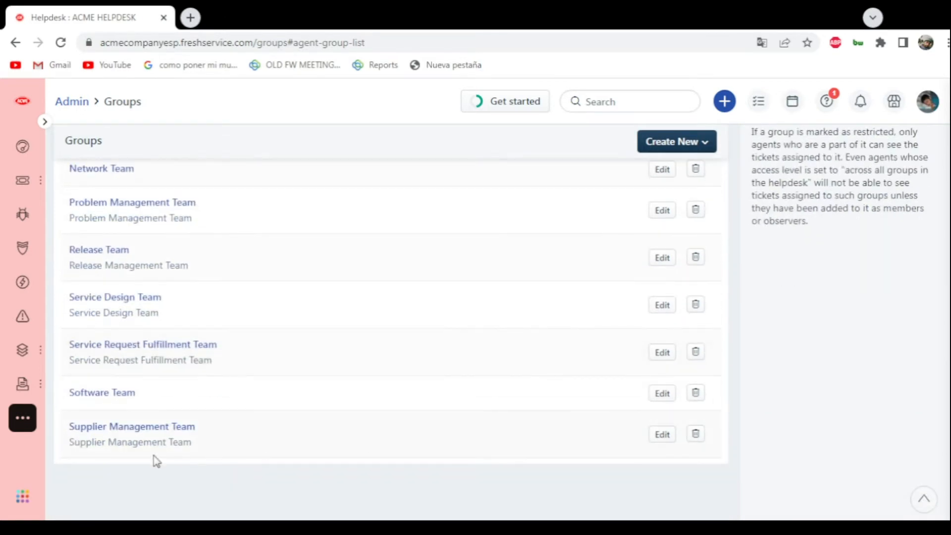
scroll(59, 366, up, 10)
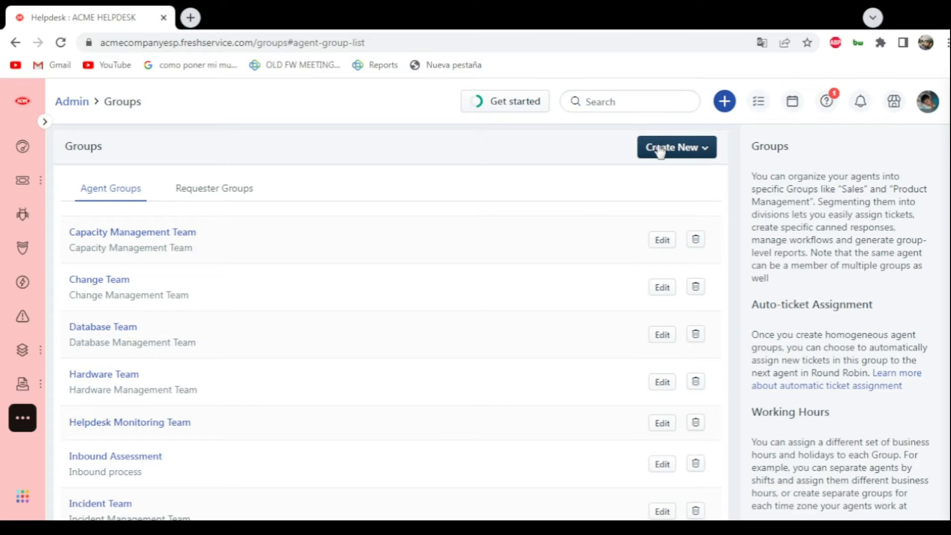
click(674, 154)
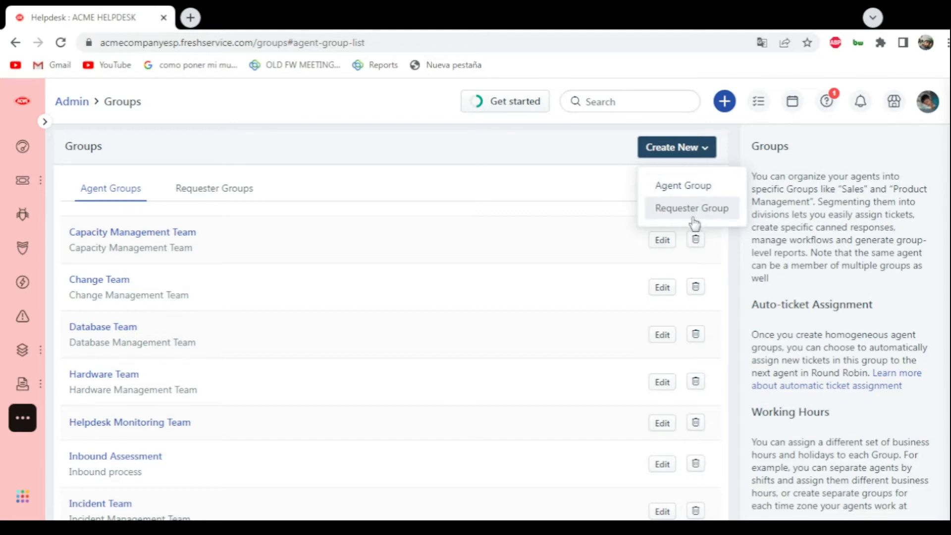
click(679, 189)
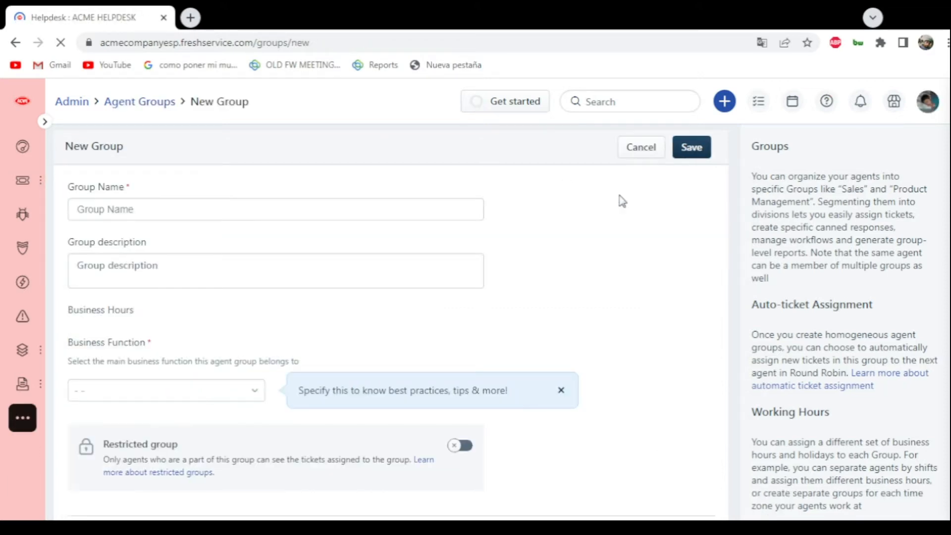
- Enter "Brazil Agents Group" as the name of the new agent group
click(349, 210)
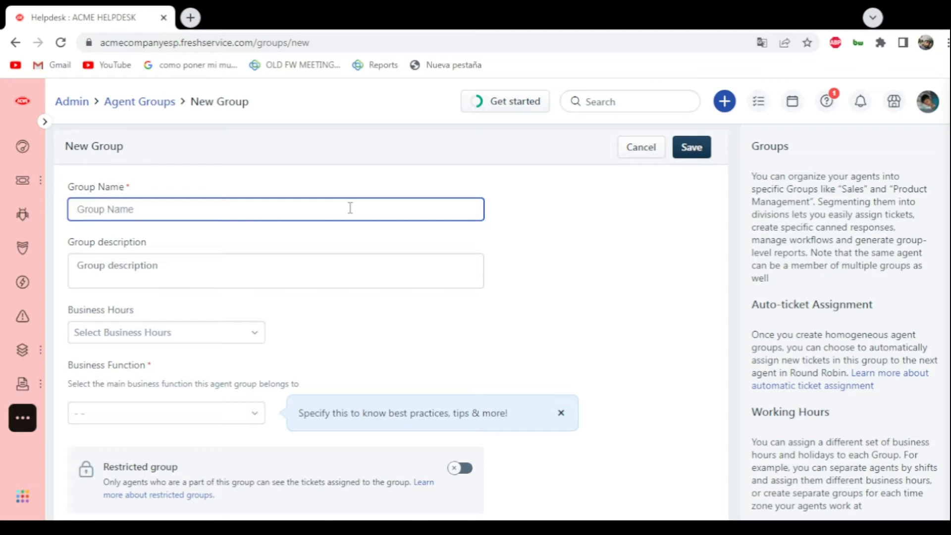
text(Brazil Agents Group)
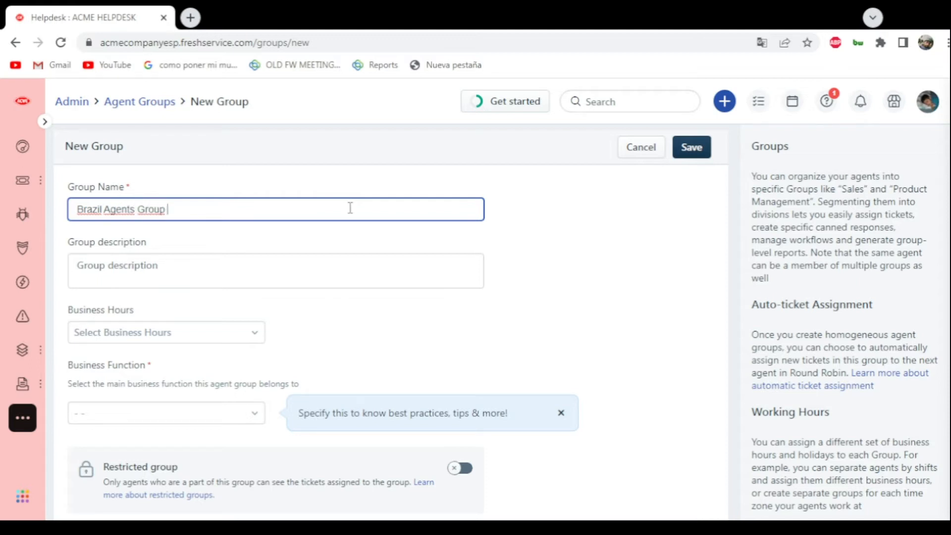
- Describe the group as "This is the group agents from brazil" and set its business hours to Default
click(261, 254)
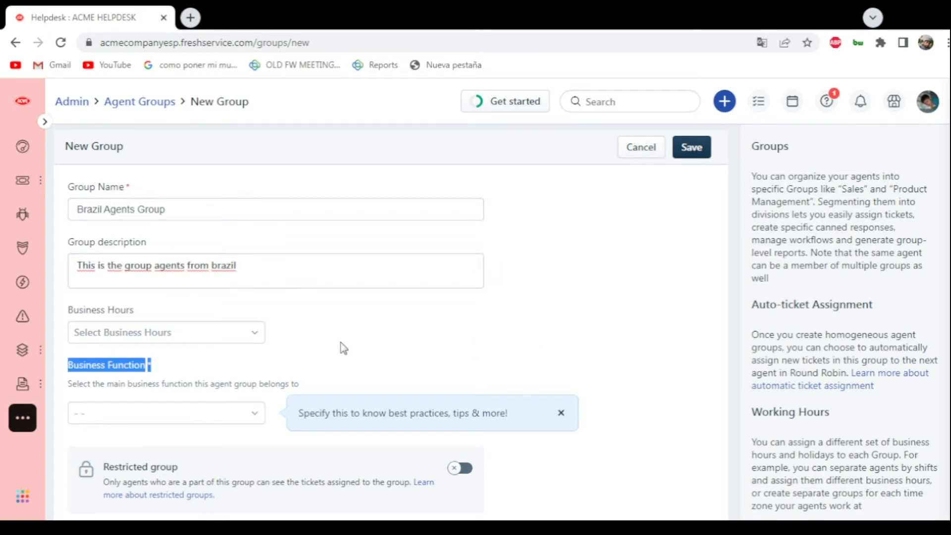
scroll(169, 328, down, 1)
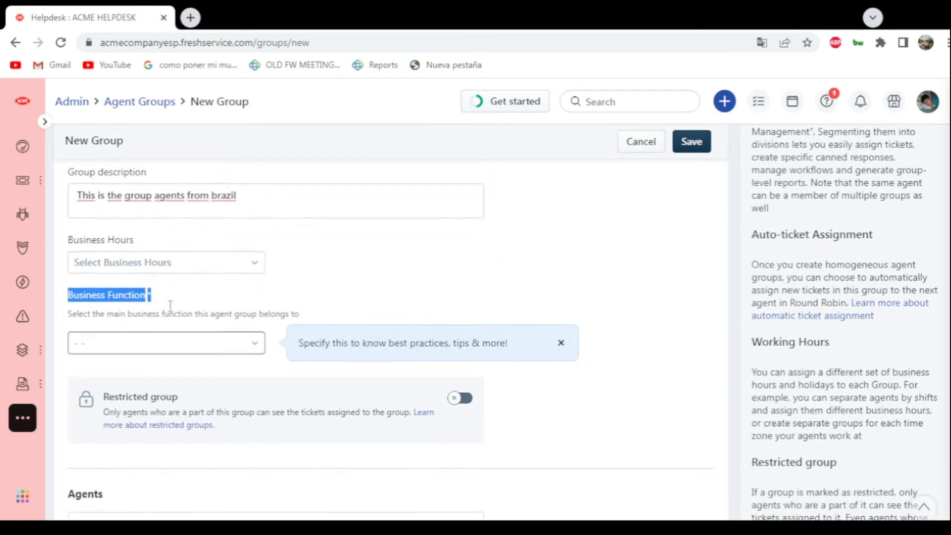
click(147, 261)
click(120, 290)
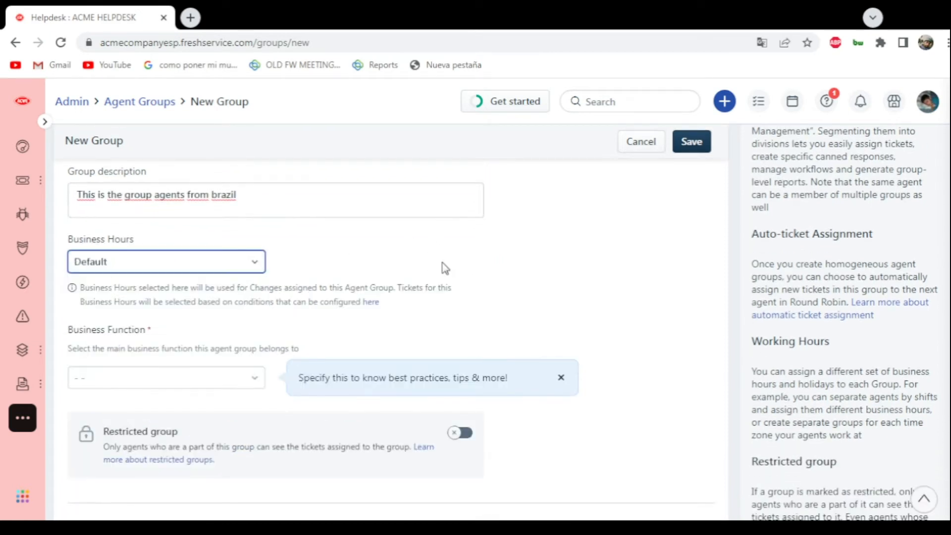
- Set the group's business function to Sales & Marketing
scroll(445, 268, down, 1)
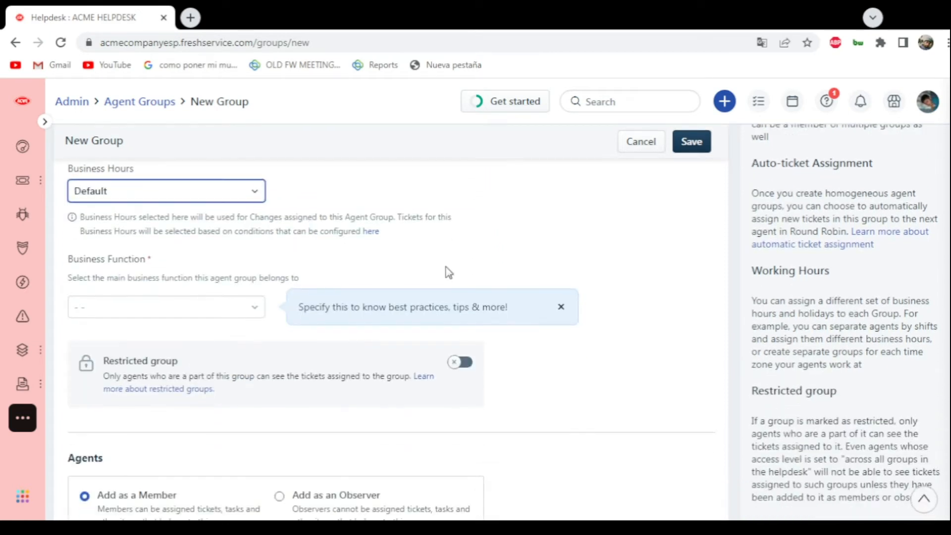
click(229, 311)
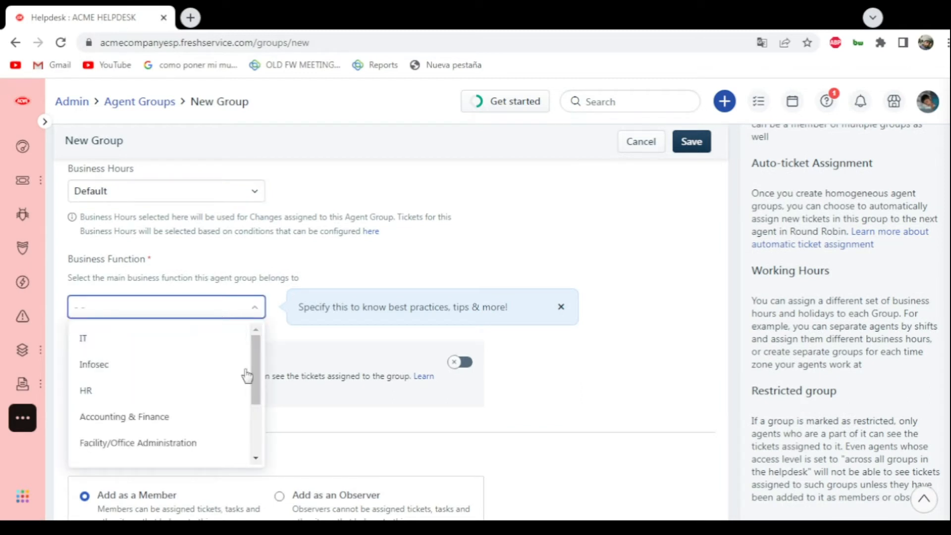
drag(260, 355, 263, 396)
click(132, 386)
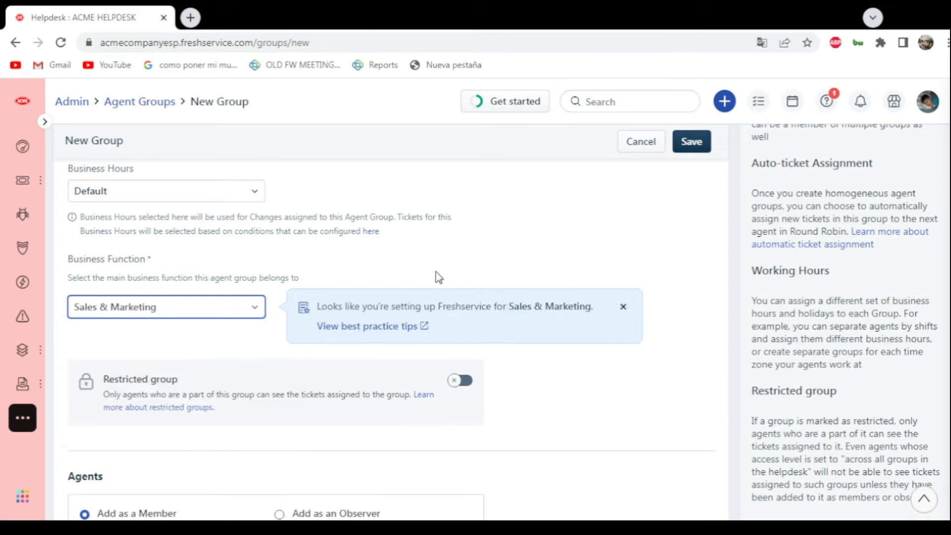
- Select three agents in the agent search of the new group, with the role of member
scroll(403, 347, down, 4)
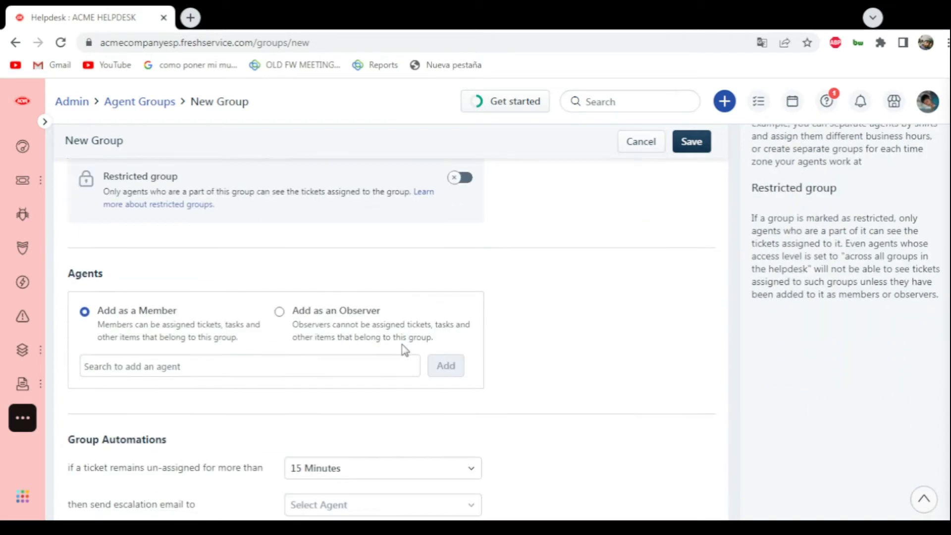
click(158, 361)
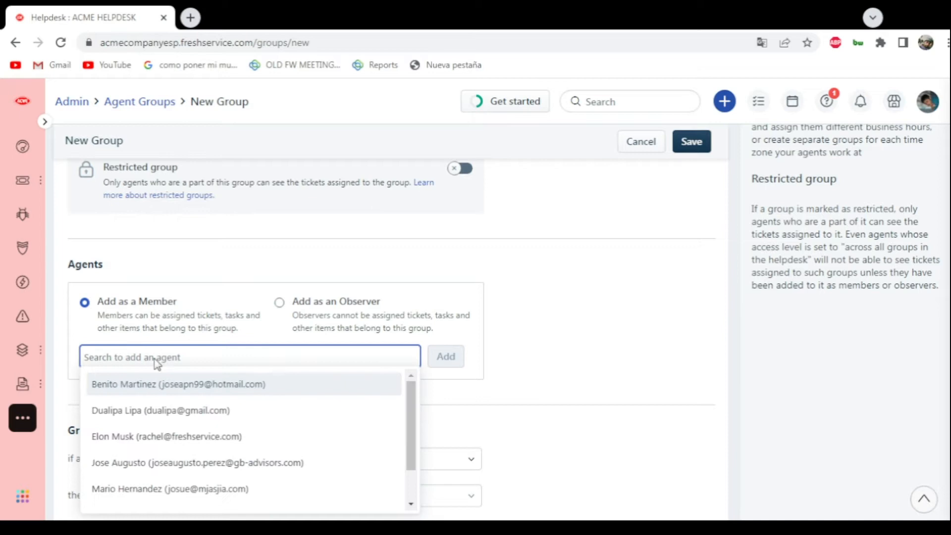
scroll(507, 416, down, 1)
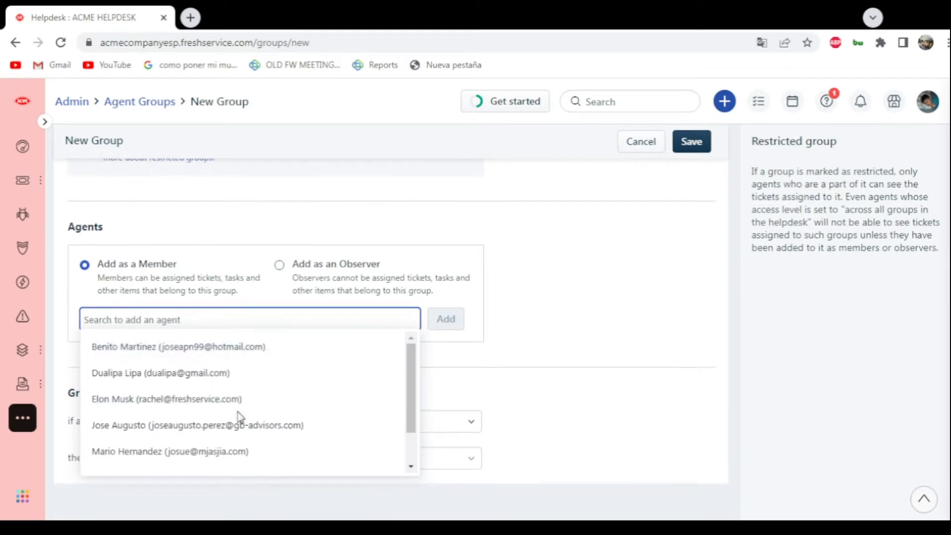
scroll(239, 416, down, 2)
click(182, 435)
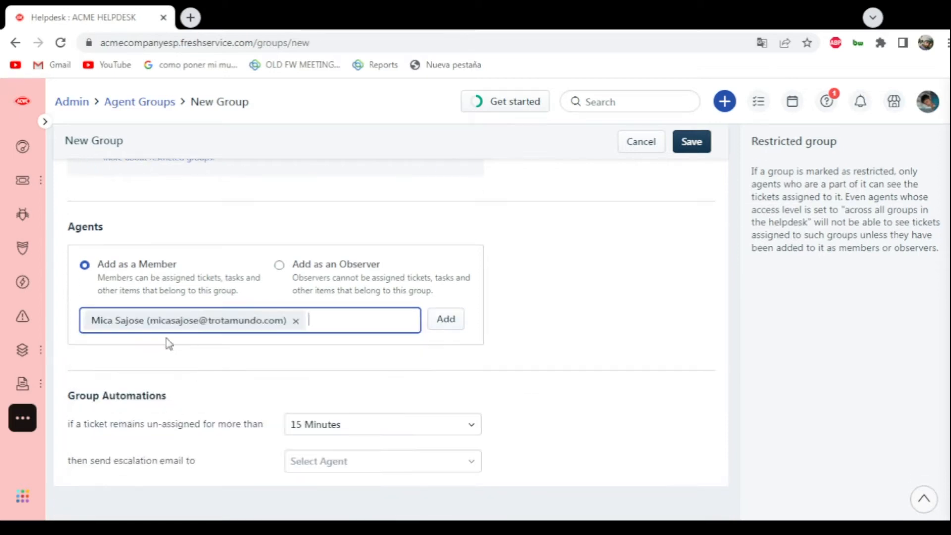
click(327, 321)
scroll(267, 436, down, 1)
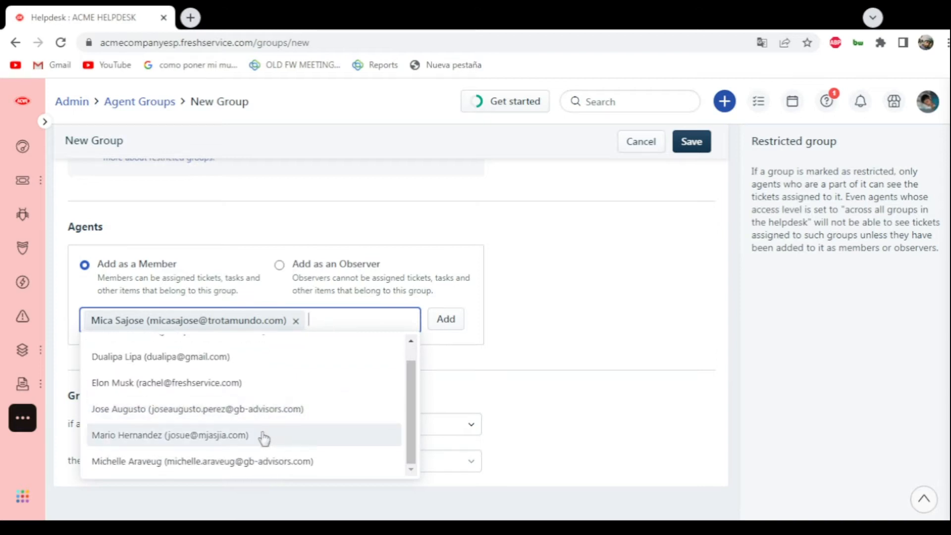
click(198, 463)
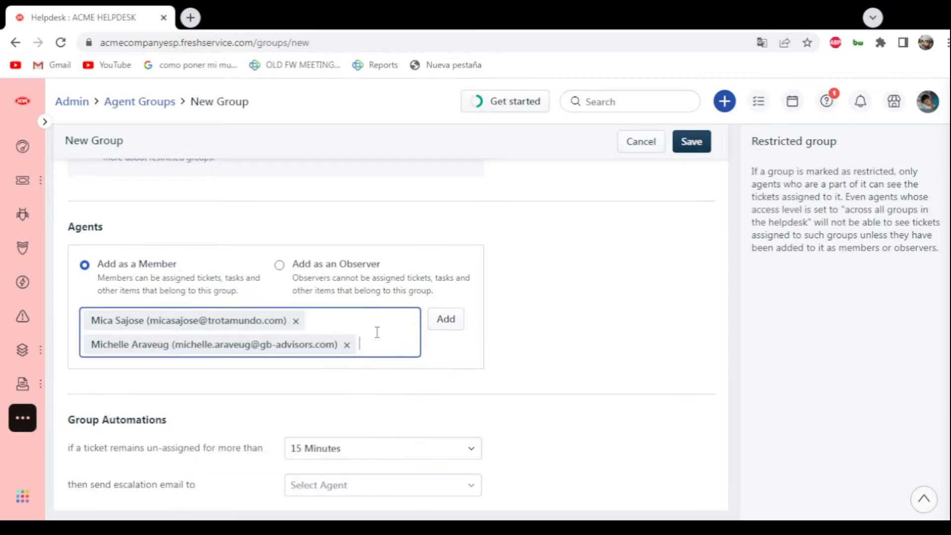
click(372, 343)
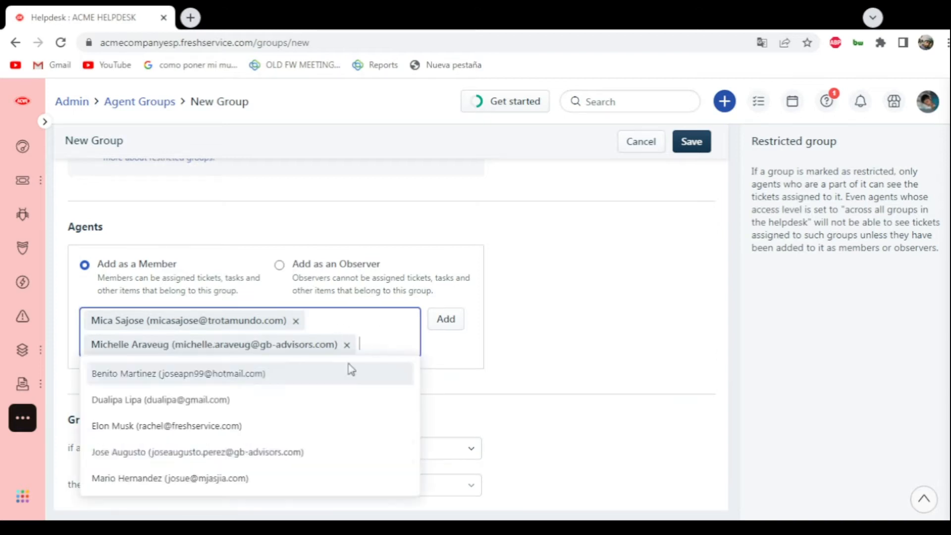
click(123, 404)
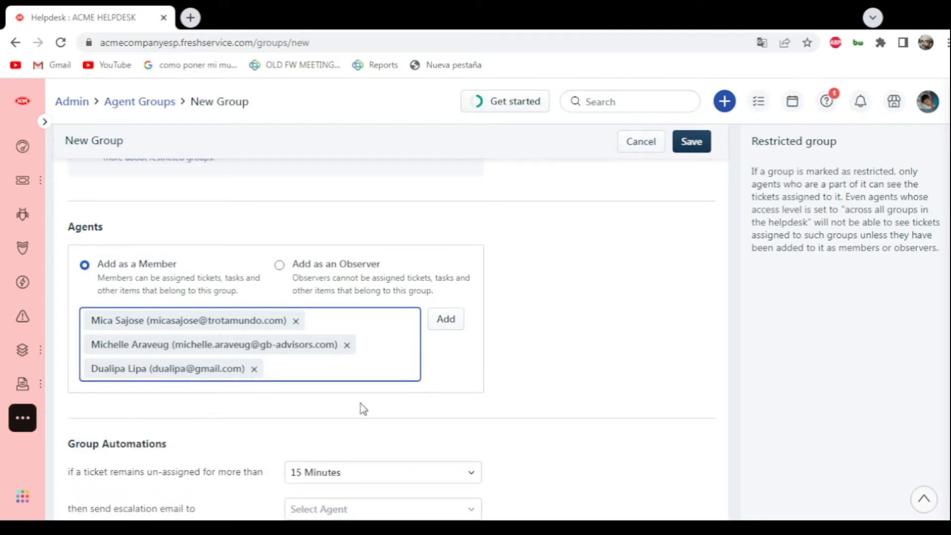
- Set the group automation's limit for un-assigned tickets to 30 Minutes
scroll(283, 394, down, 2)
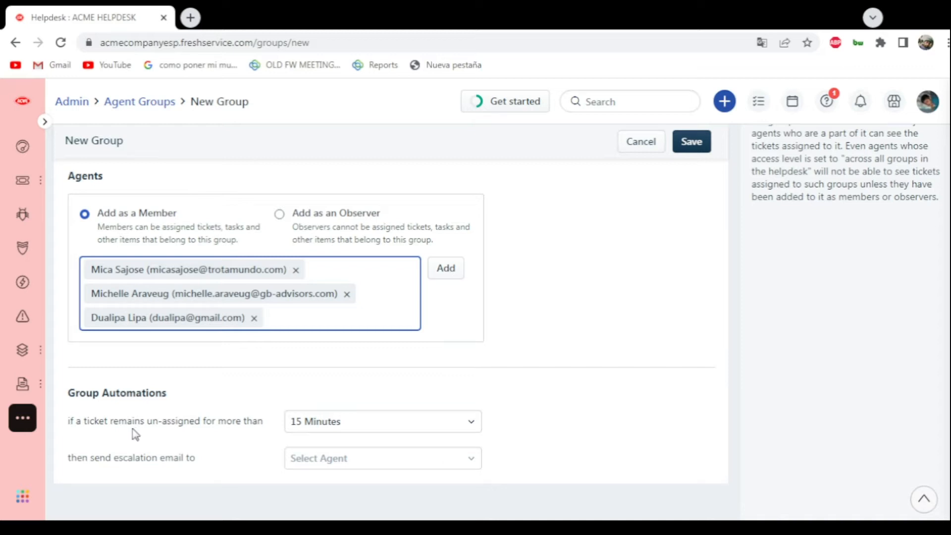
click(369, 425)
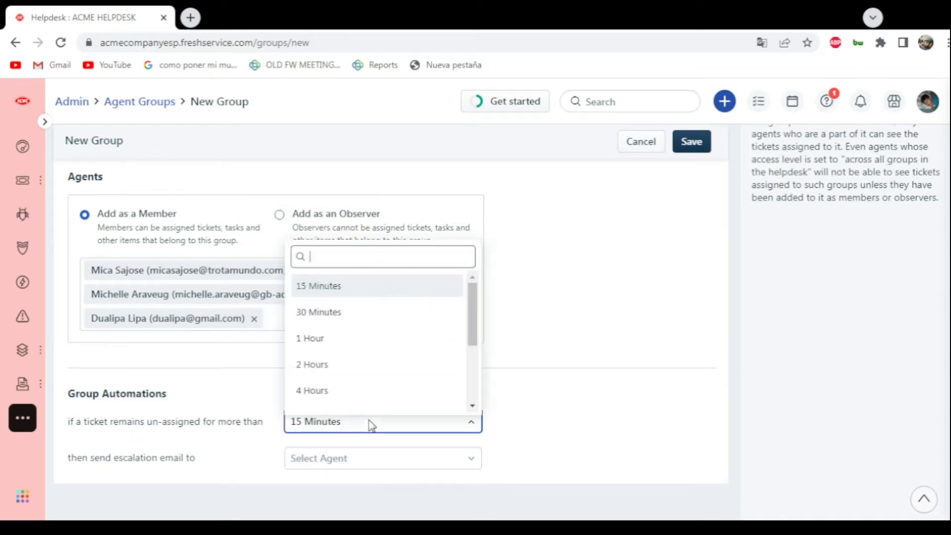
scroll(369, 411, down, 1)
scroll(364, 335, up, 1)
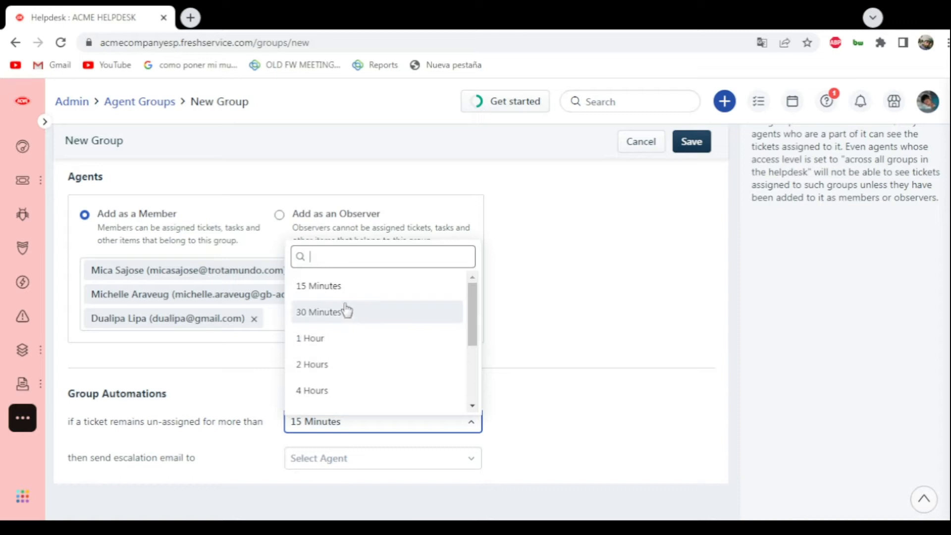
scroll(343, 296, down, 3)
scroll(346, 390, up, 3)
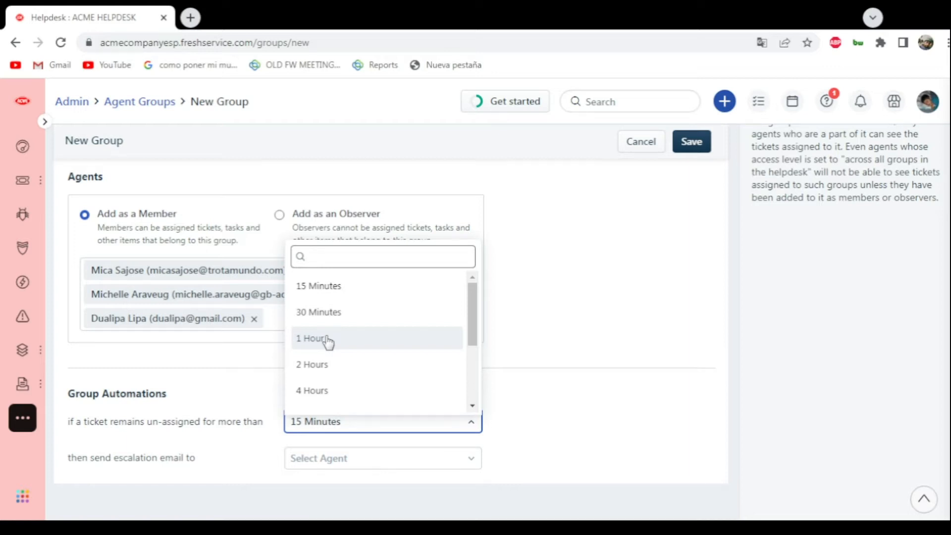
click(324, 312)
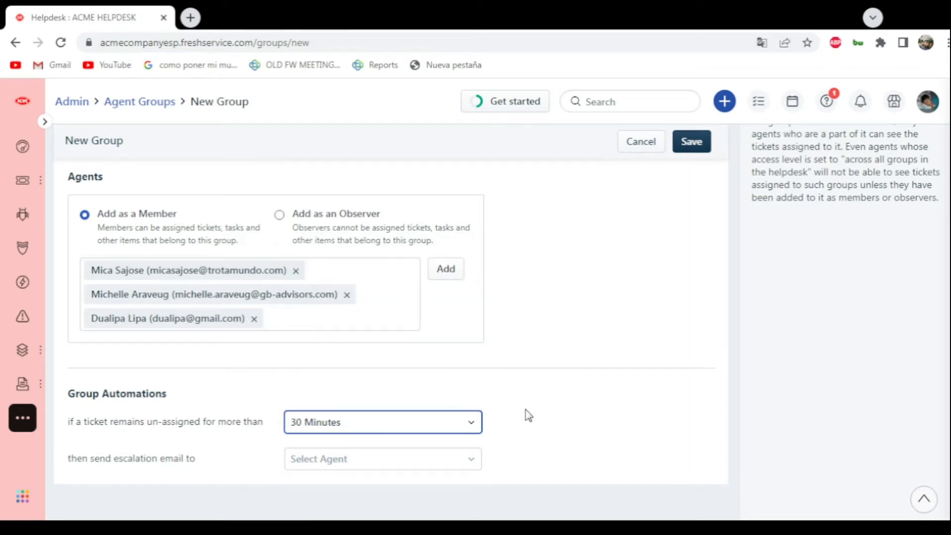
- Choose the agent who receives the escalation email for the group's un-assigned tickets
click(322, 465)
click(591, 404)
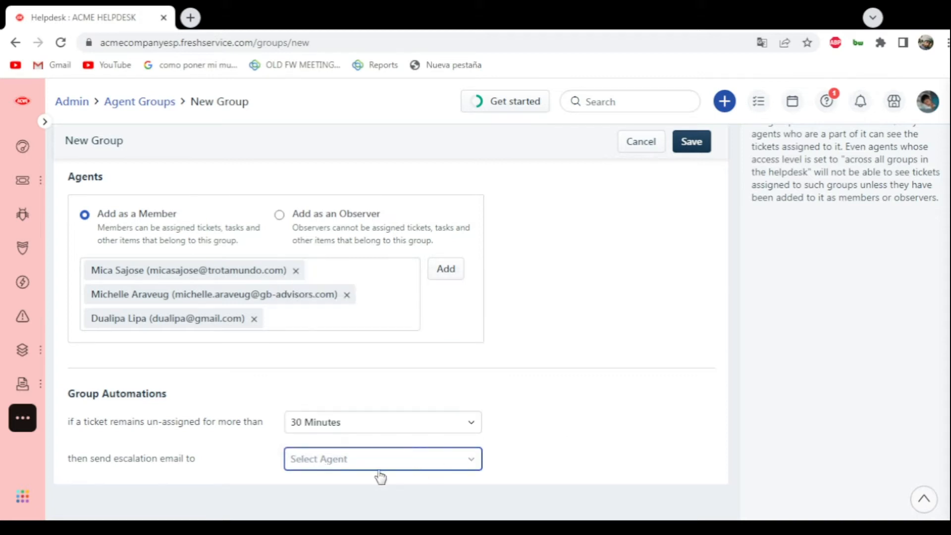
click(343, 467)
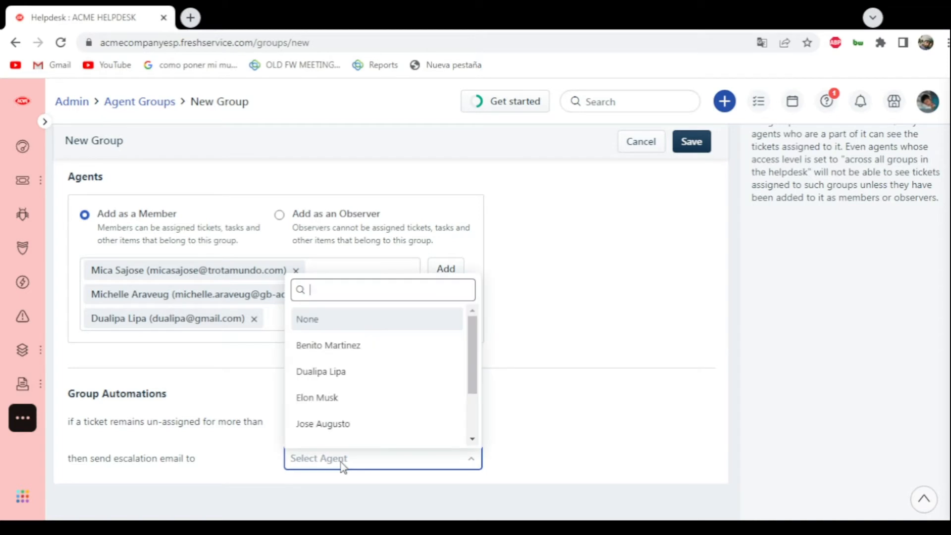
scroll(365, 418, down, 3)
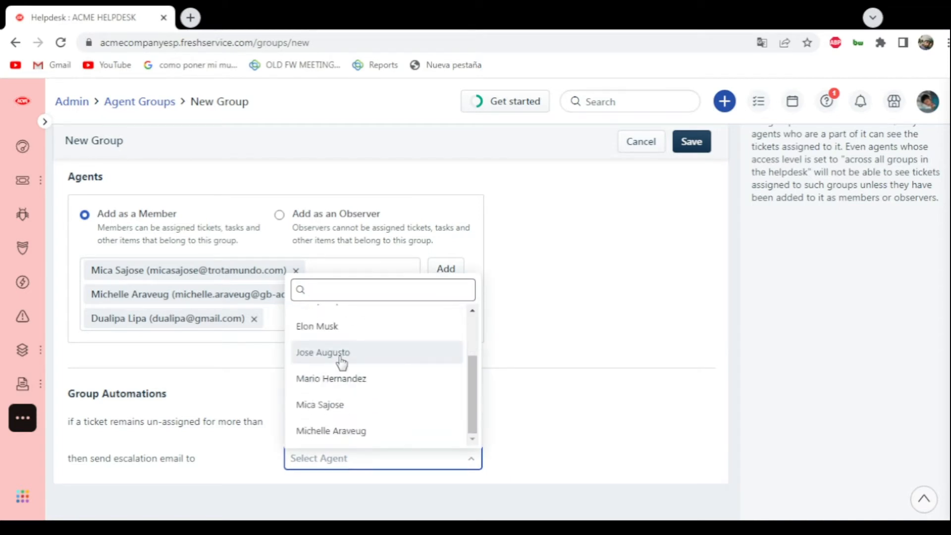
click(346, 362)
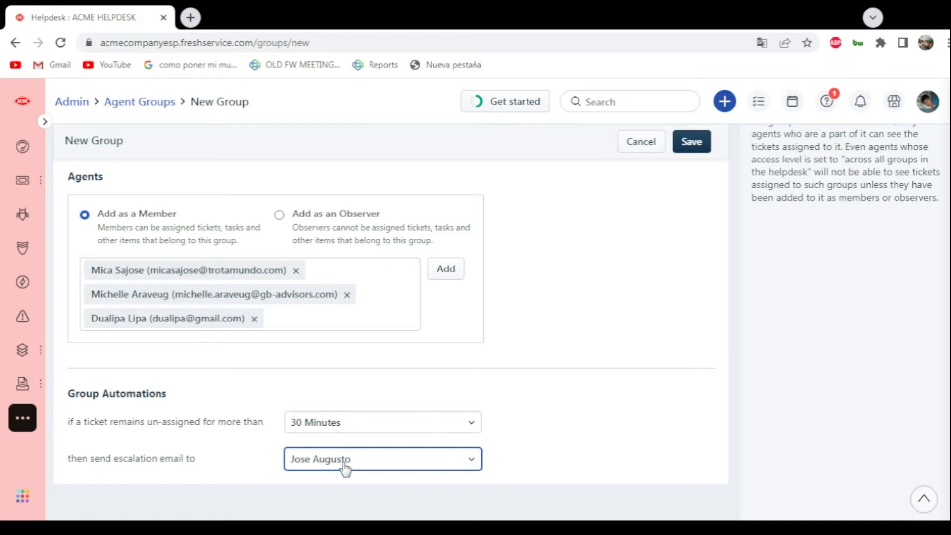
- Review the new group's settings and save the group
scroll(549, 355, up, 10)
scroll(647, 168, down, 1)
scroll(657, 260, up, 1)
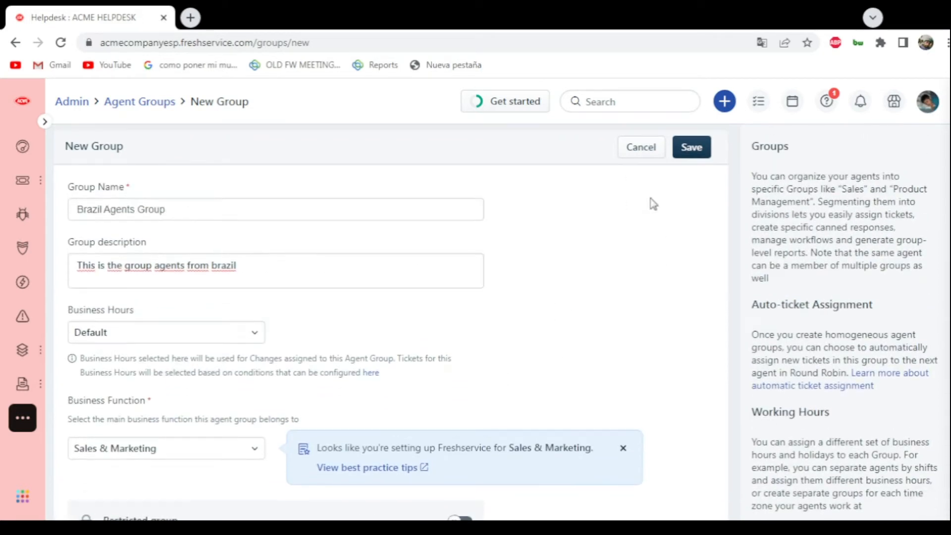
click(694, 154)
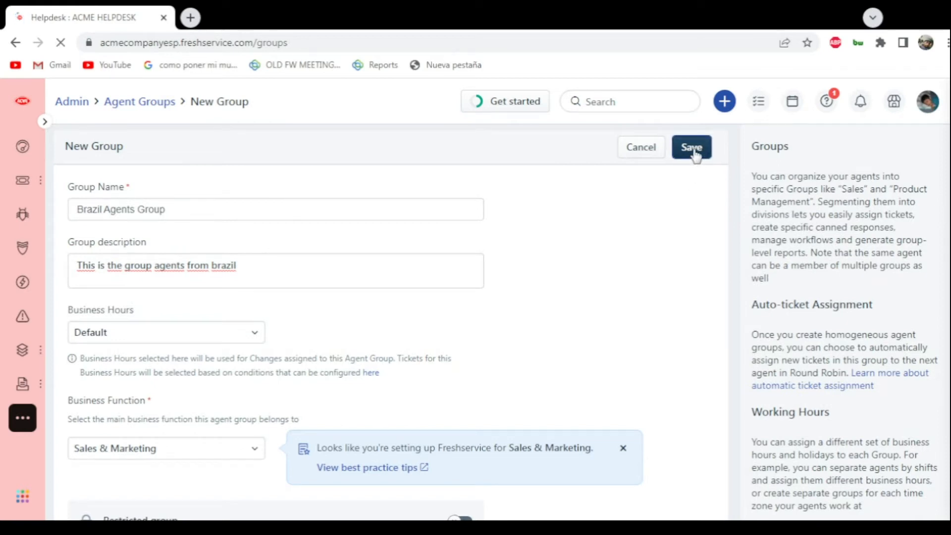
scroll(609, 195, down, 10)
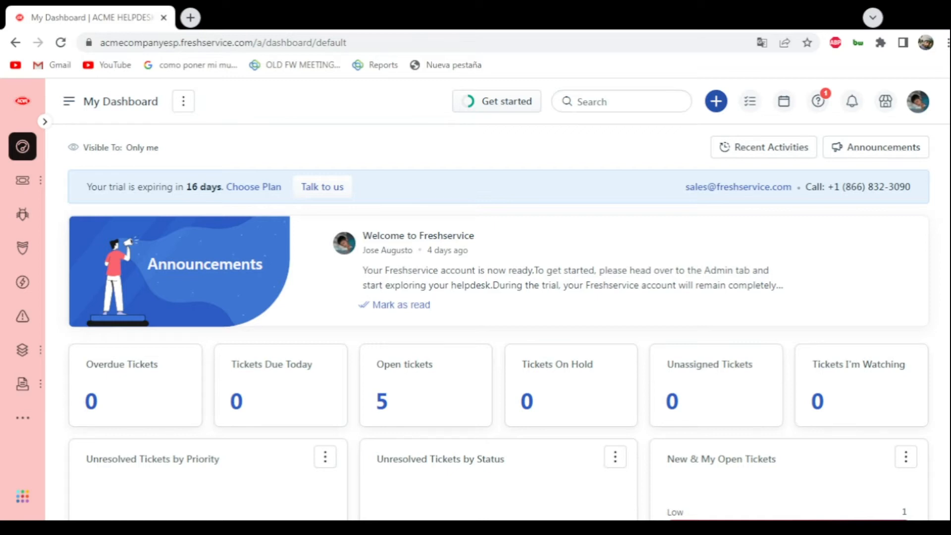
- Open Business Hours in the admin settings and start creating a new business hours calendar
mouse_move(10, 426)
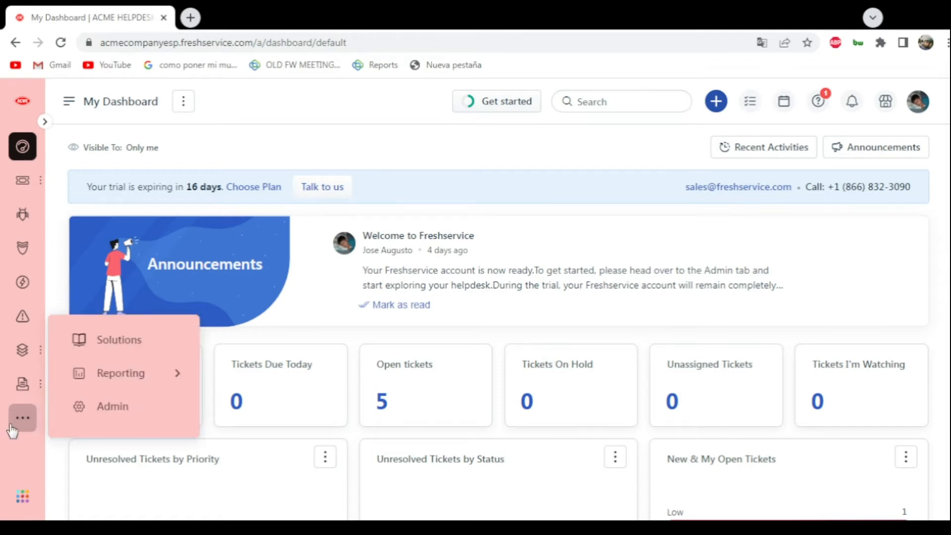
click(111, 409)
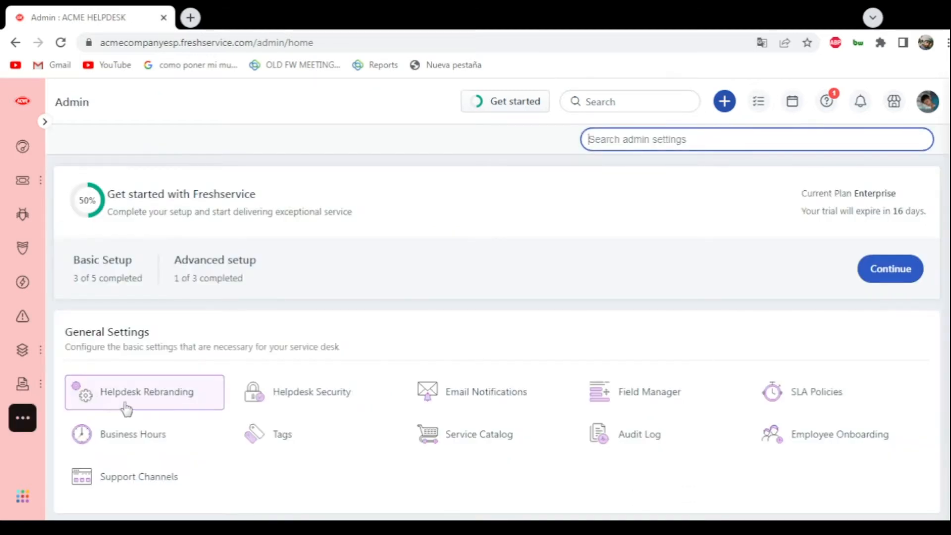
scroll(230, 319, down, 3)
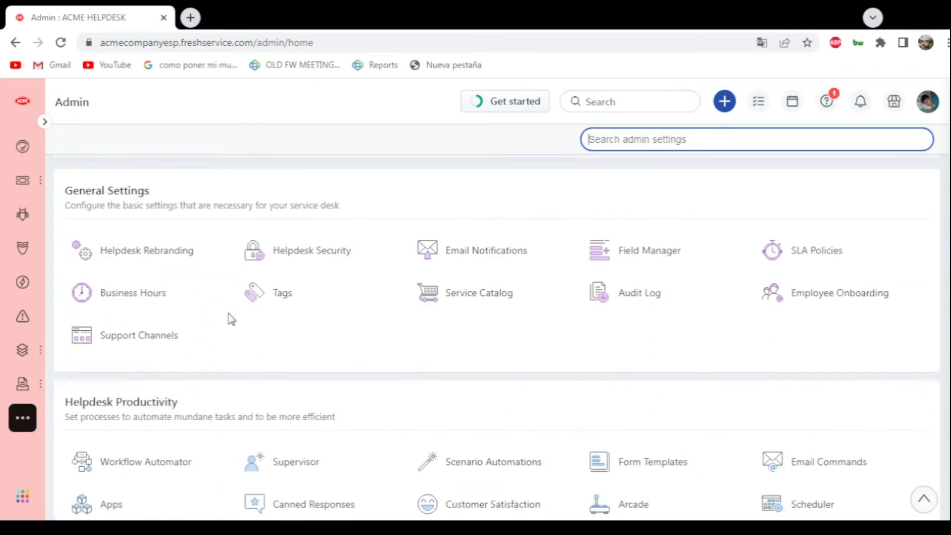
click(101, 304)
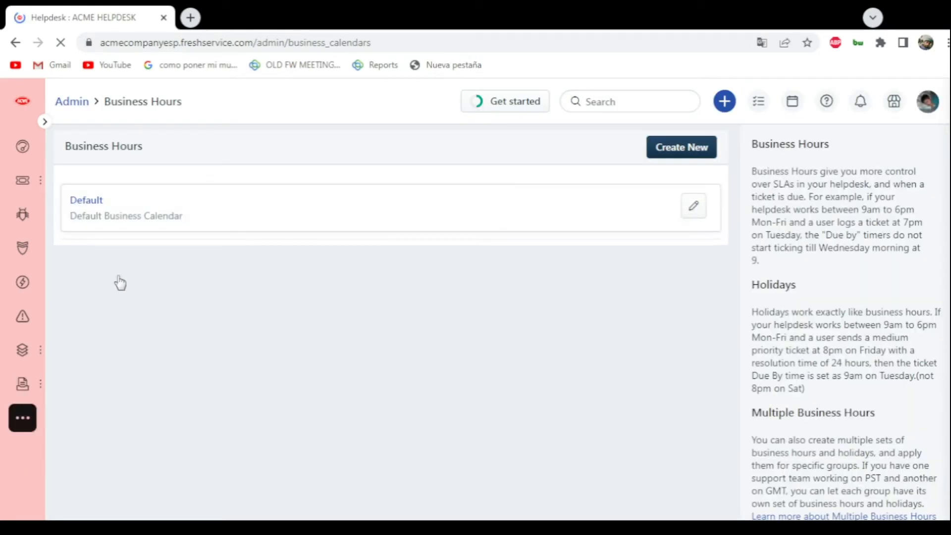
click(671, 149)
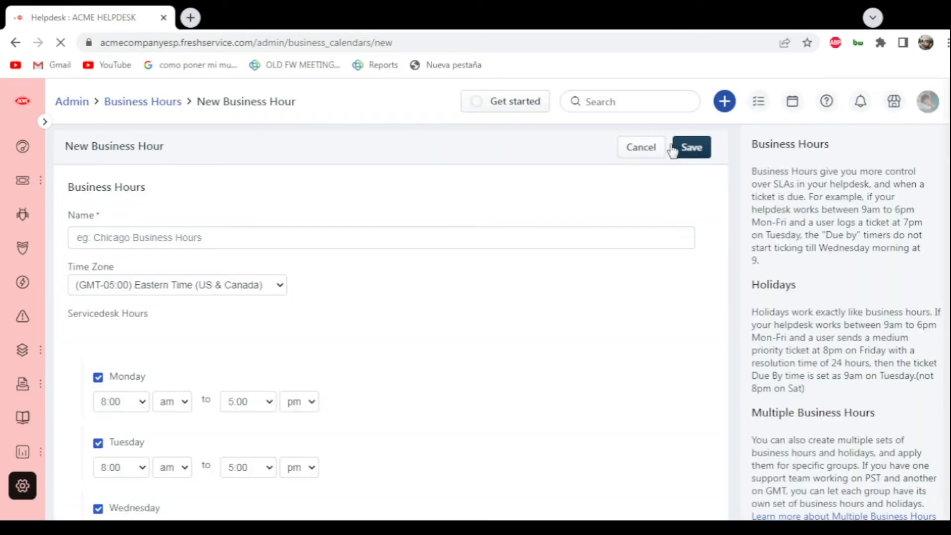
- Name the new business hours "Brazil Agents BH"
click(164, 236)
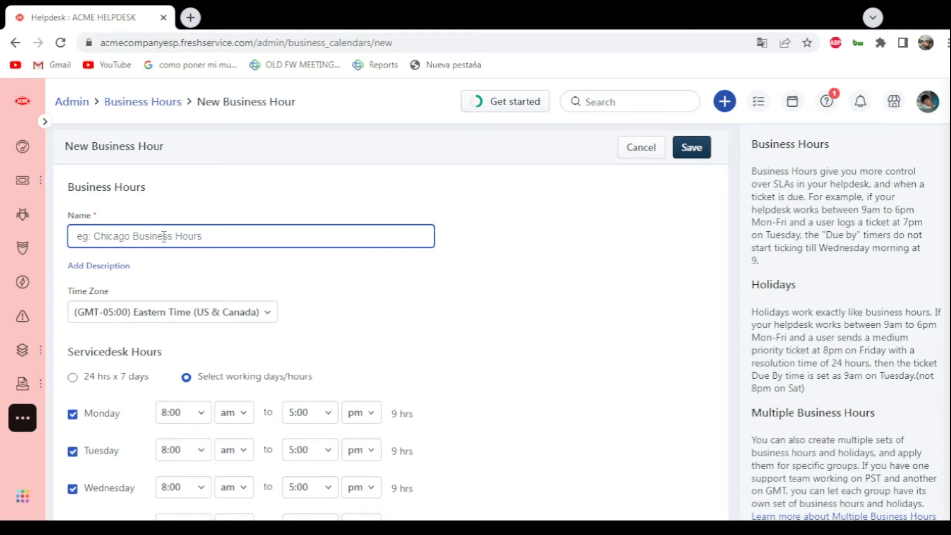
text(Brazil Agents BH)
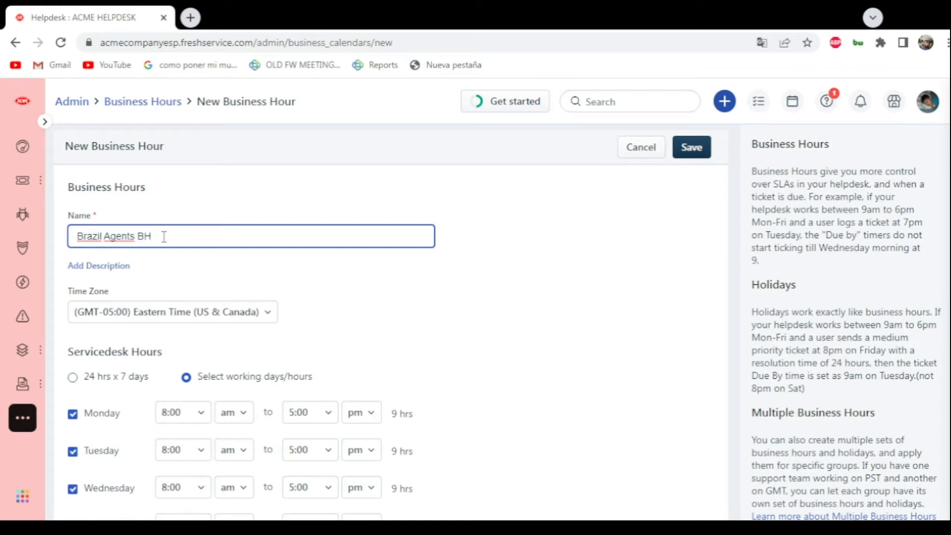
click(394, 301)
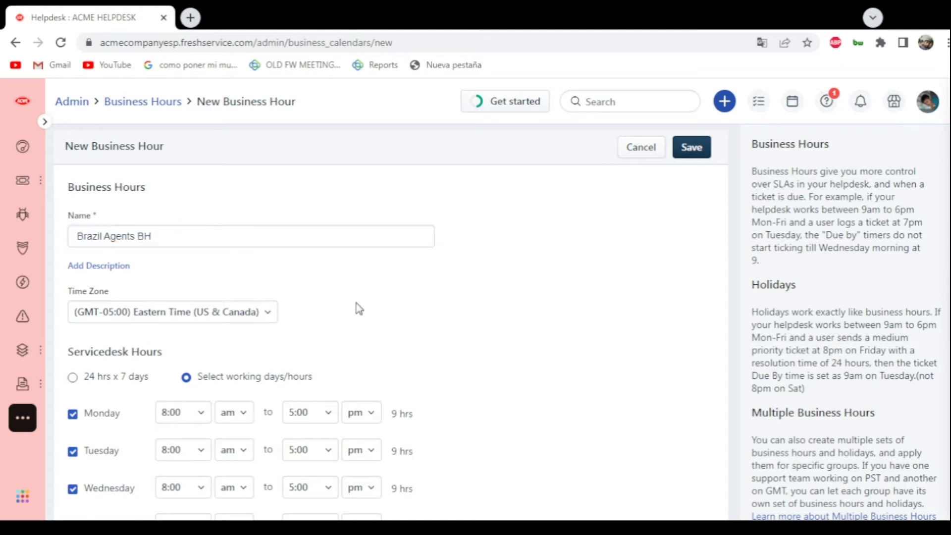
- Set the time zone of the new business hours to (GMT-03:00) Brasilia
click(257, 313)
scroll(203, 401, down, 2)
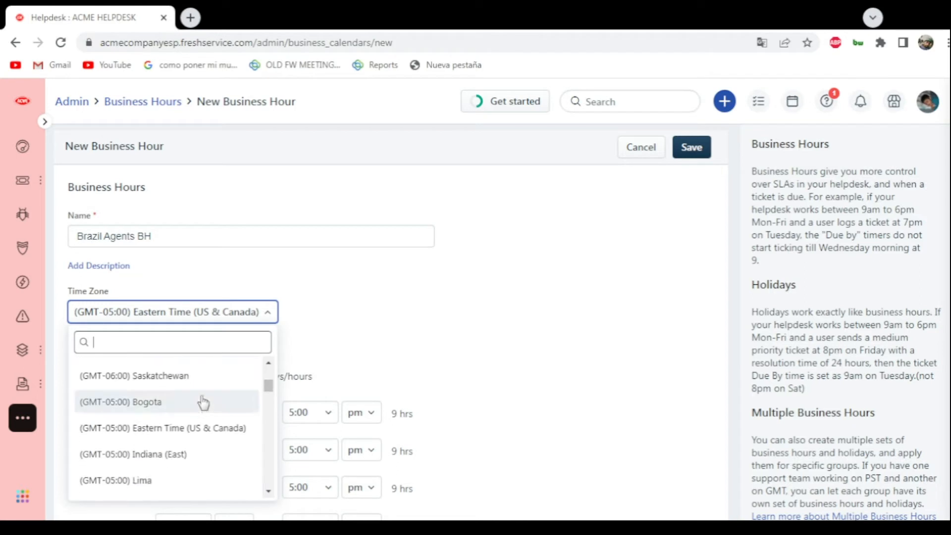
scroll(204, 401, up, 1)
text(brazi)
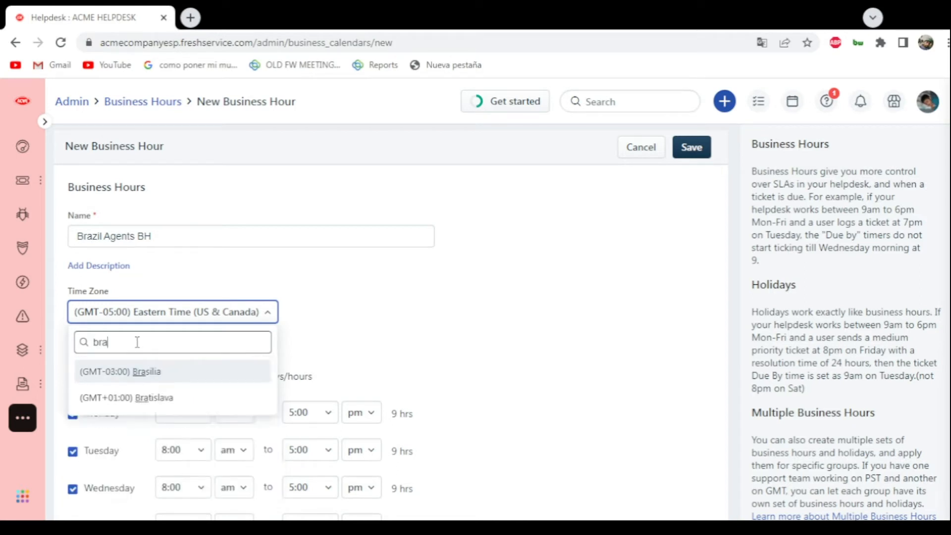
key(BackSpace)
click(179, 382)
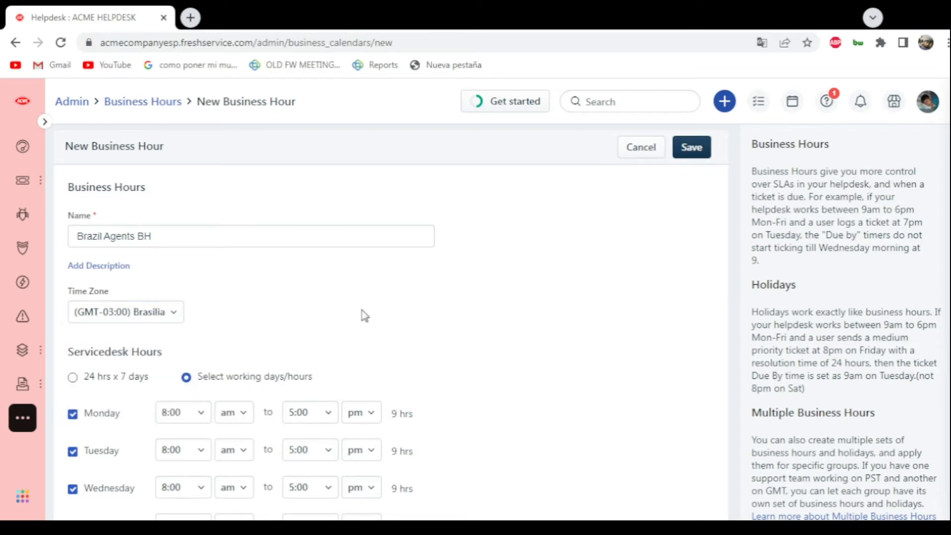
- Review the working days and service desk hours, continuing down to the yearly holiday list
scroll(382, 295, down, 1)
scroll(257, 259, down, 1)
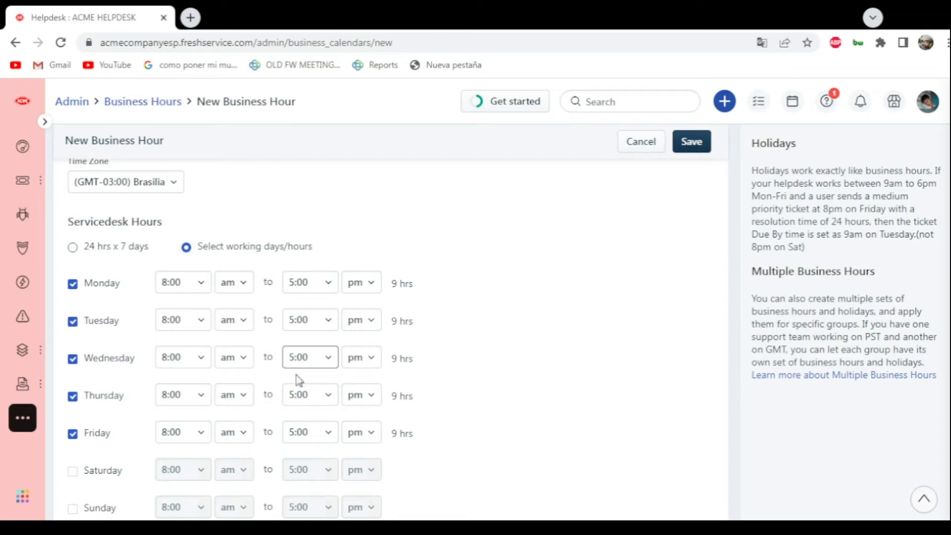
scroll(347, 392, down, 2)
scroll(278, 376, up, 2)
scroll(69, 448, down, 2)
scroll(74, 406, up, 2)
scroll(395, 450, down, 5)
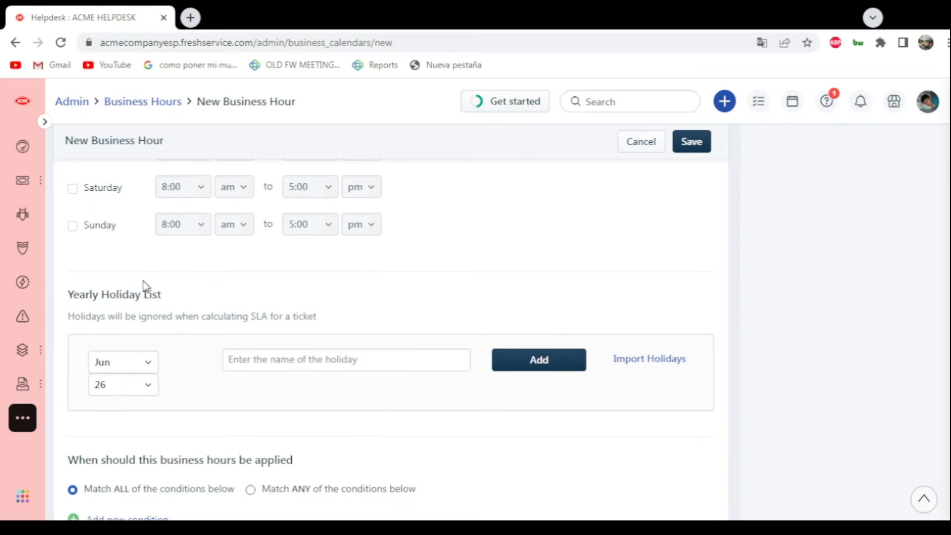
- Import the Holidays in Brazil calendar into the yearly holiday list
click(290, 367)
scroll(233, 367, down, 1)
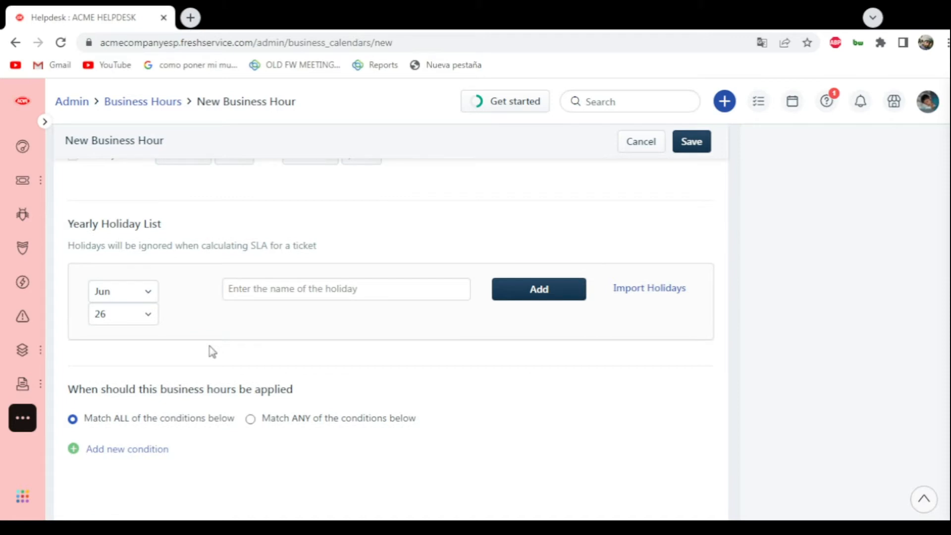
click(265, 297)
click(247, 291)
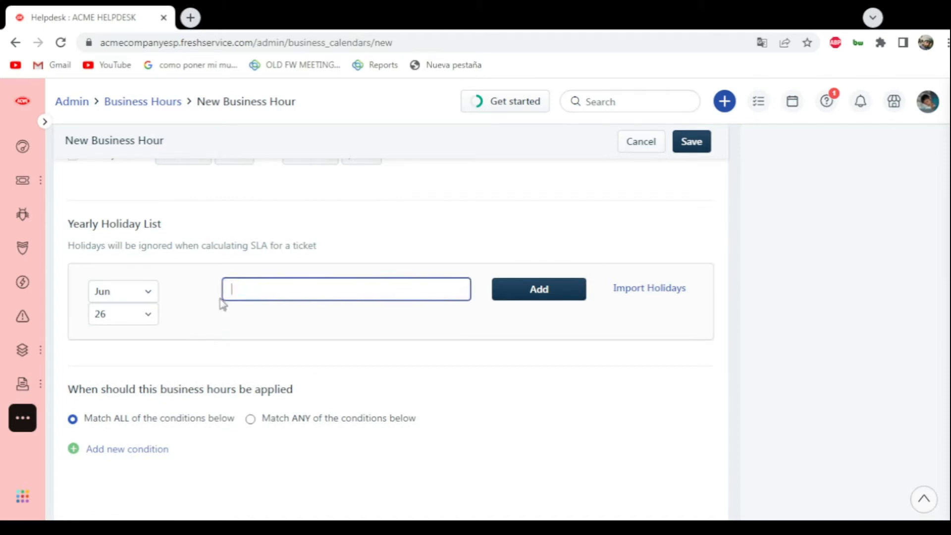
click(675, 293)
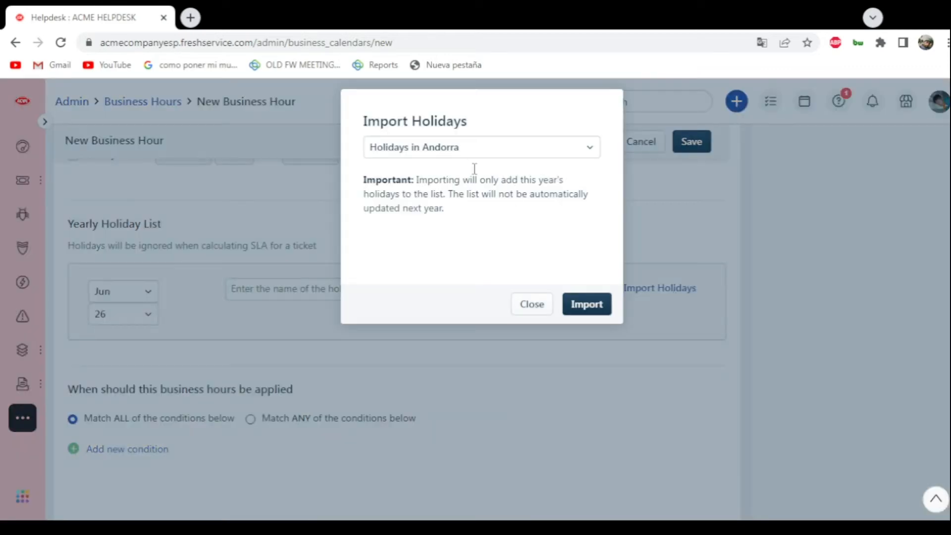
click(456, 152)
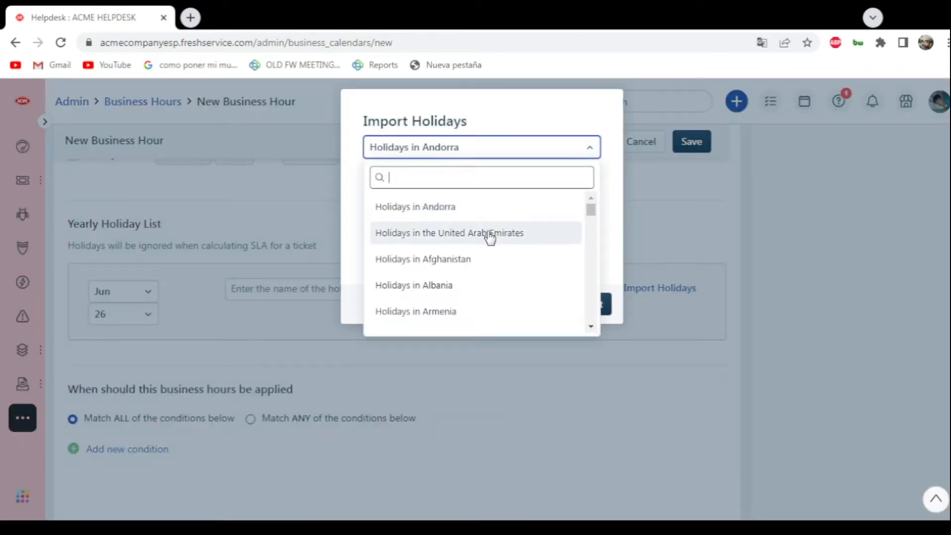
text(bra)
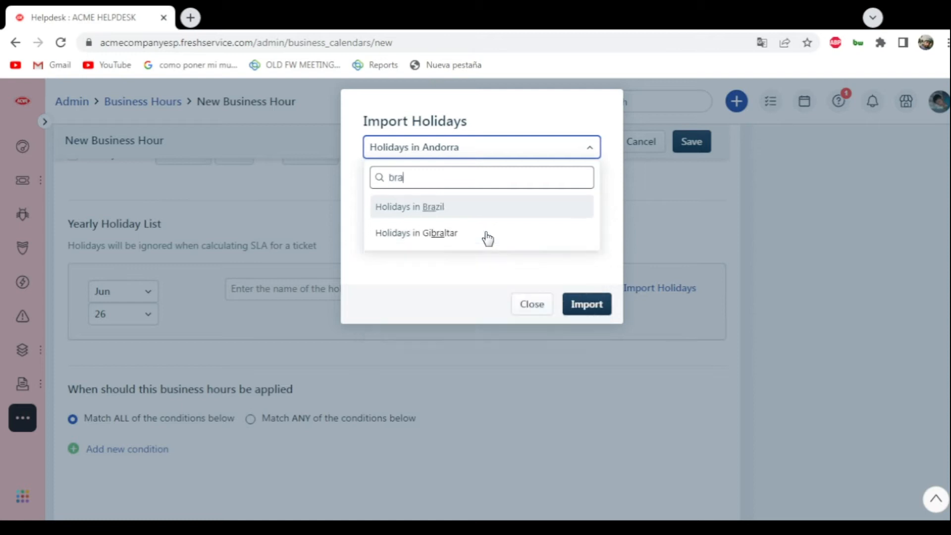
click(448, 211)
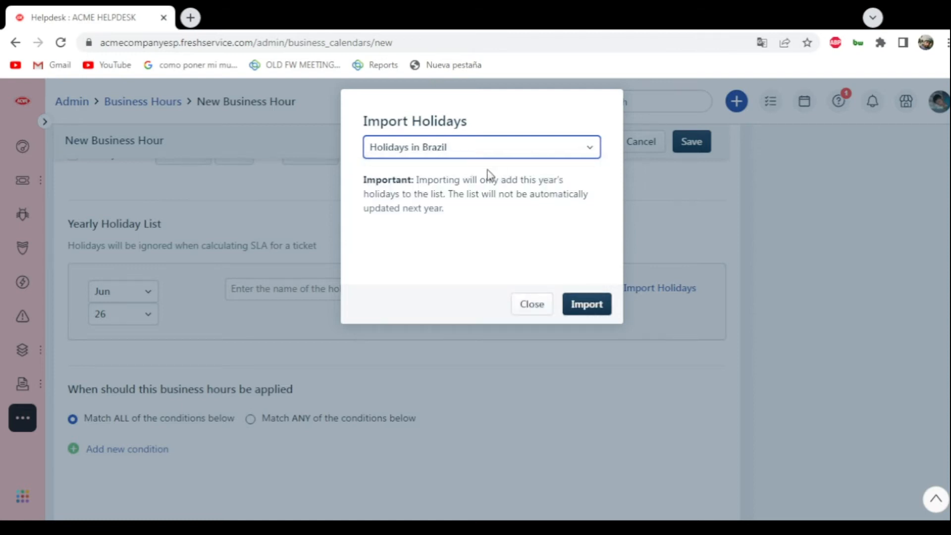
click(598, 311)
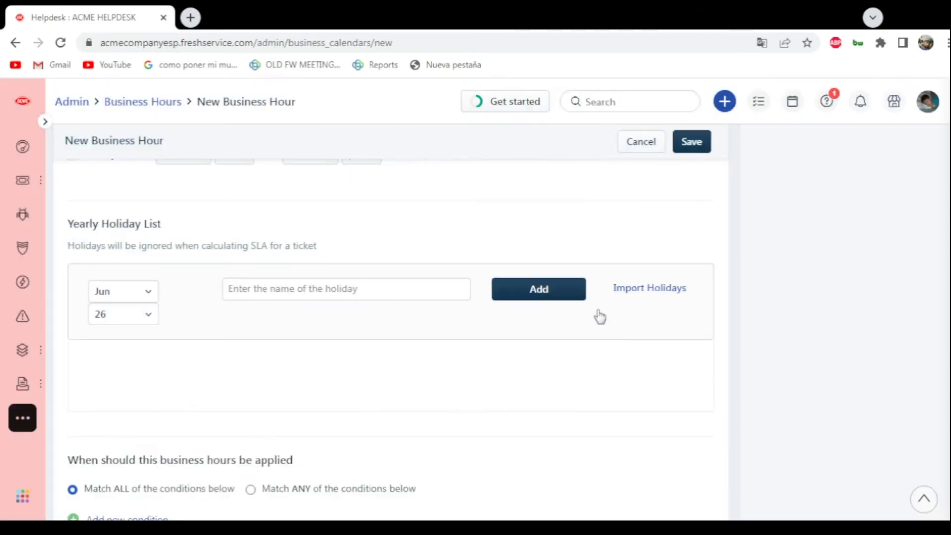
- Add a condition below the holiday list that applies these business hours when the ticket's Group is Brazil Agents Group
scroll(293, 315, down, 3)
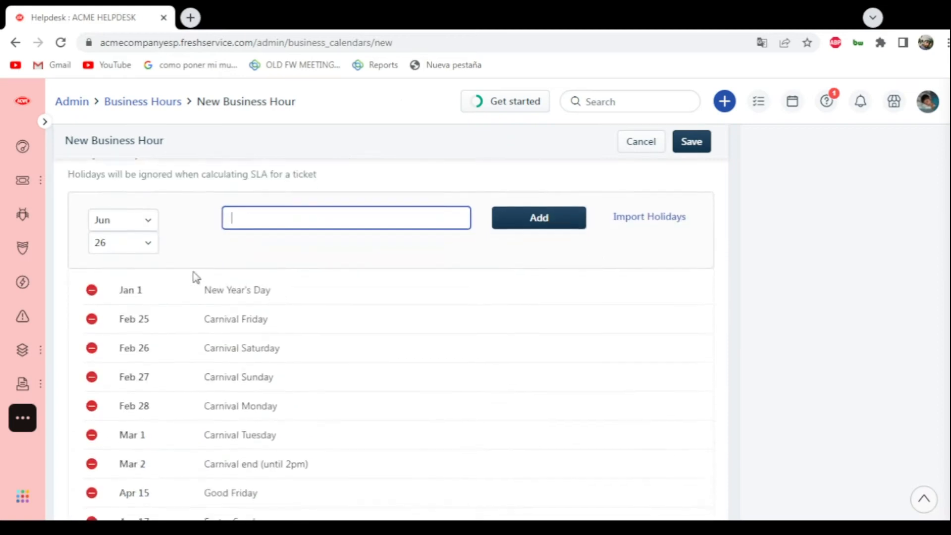
scroll(678, 218, down, 7)
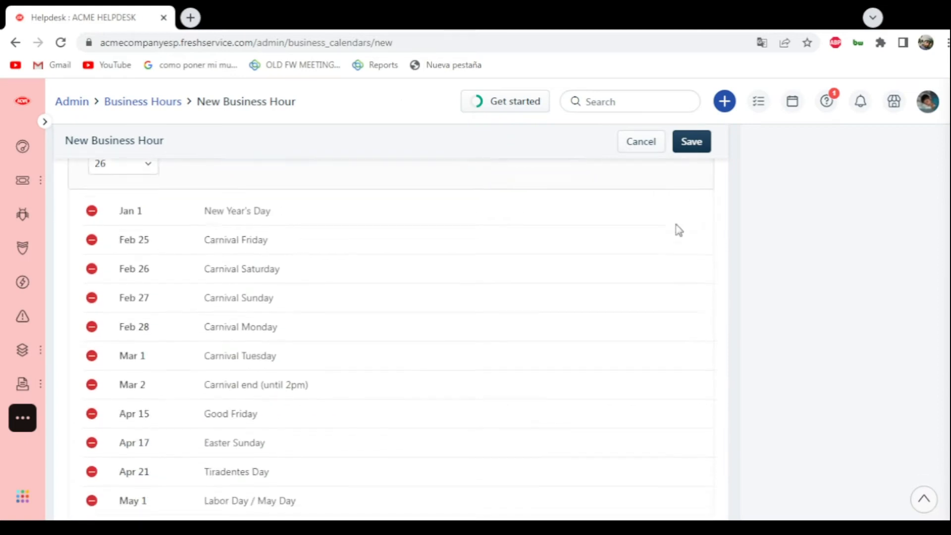
scroll(657, 314, down, 7)
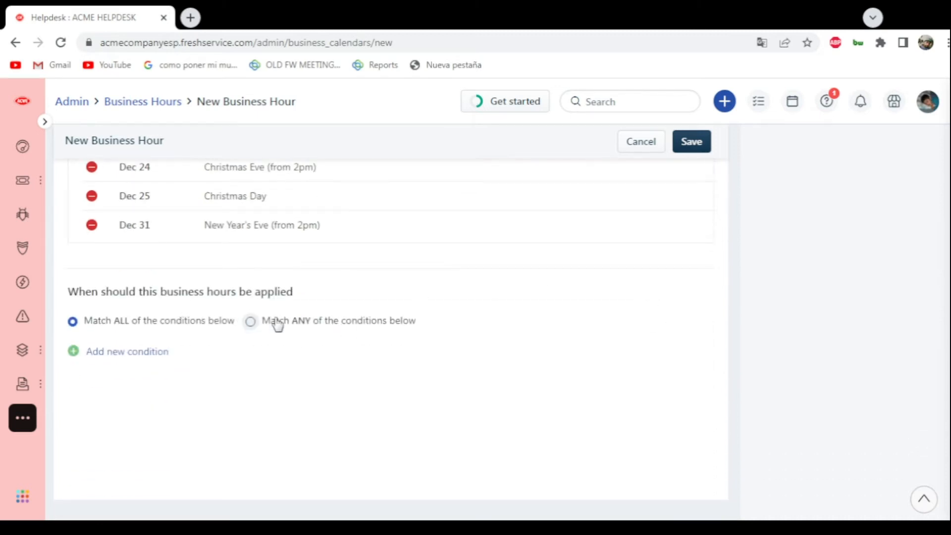
scroll(273, 352, up, 1)
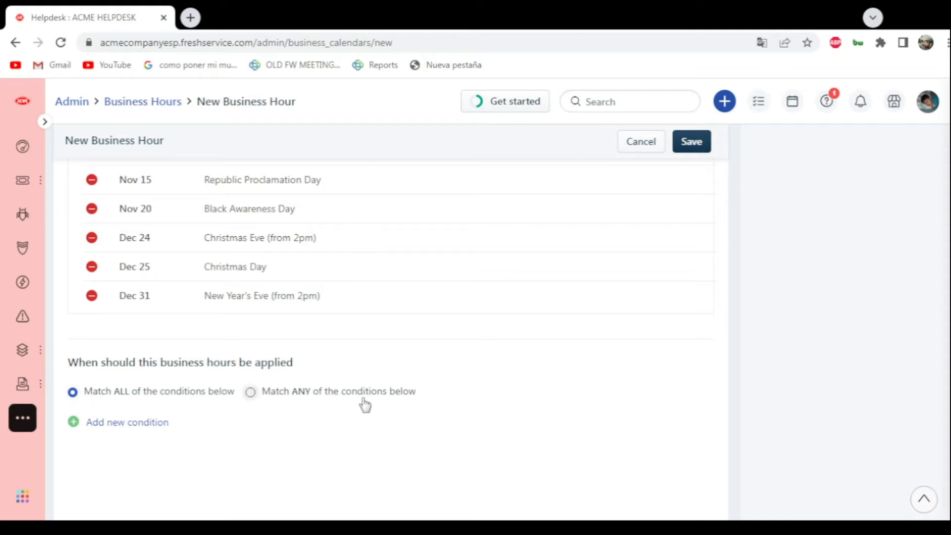
click(112, 422)
click(183, 427)
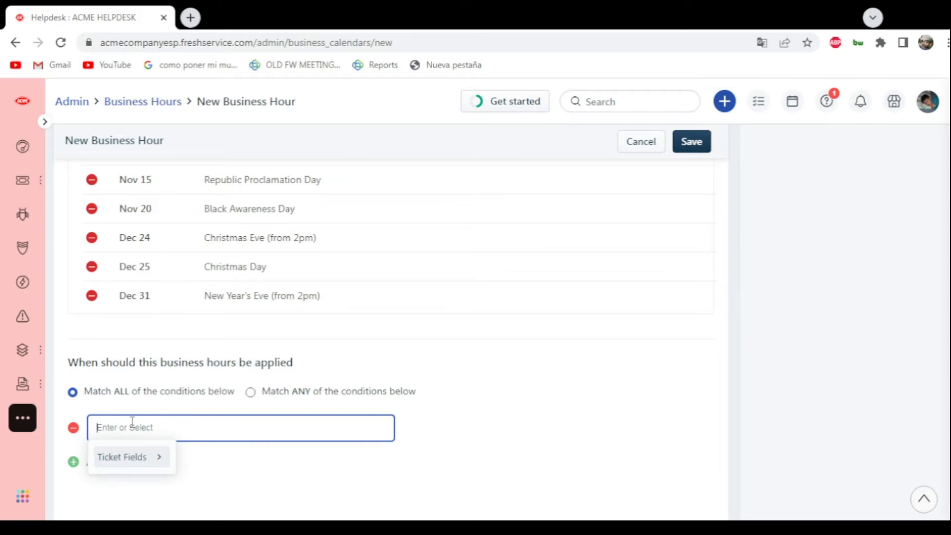
click(158, 461)
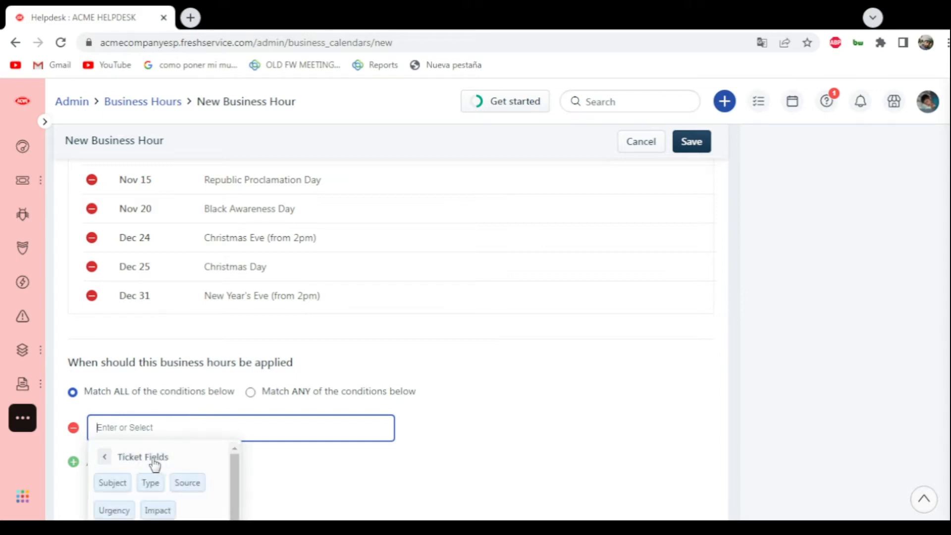
scroll(201, 453, down, 5)
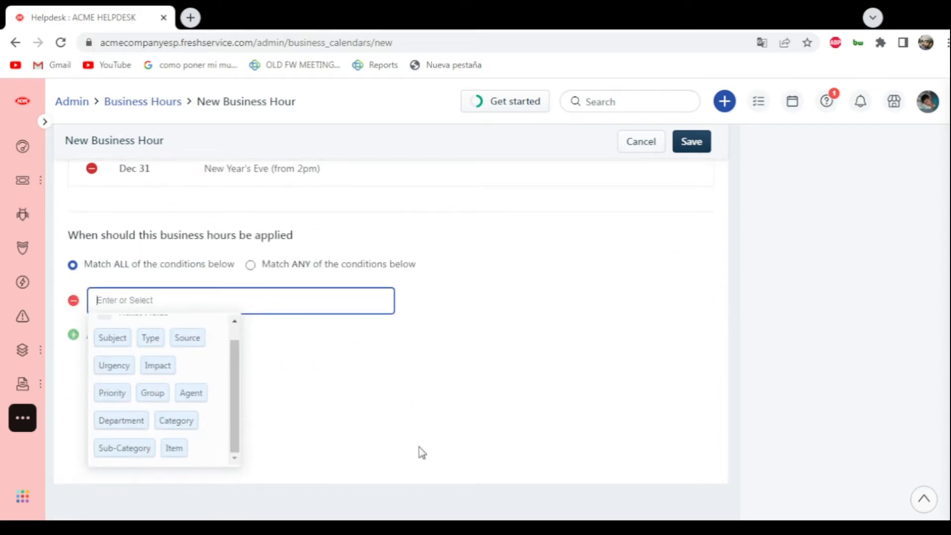
click(153, 402)
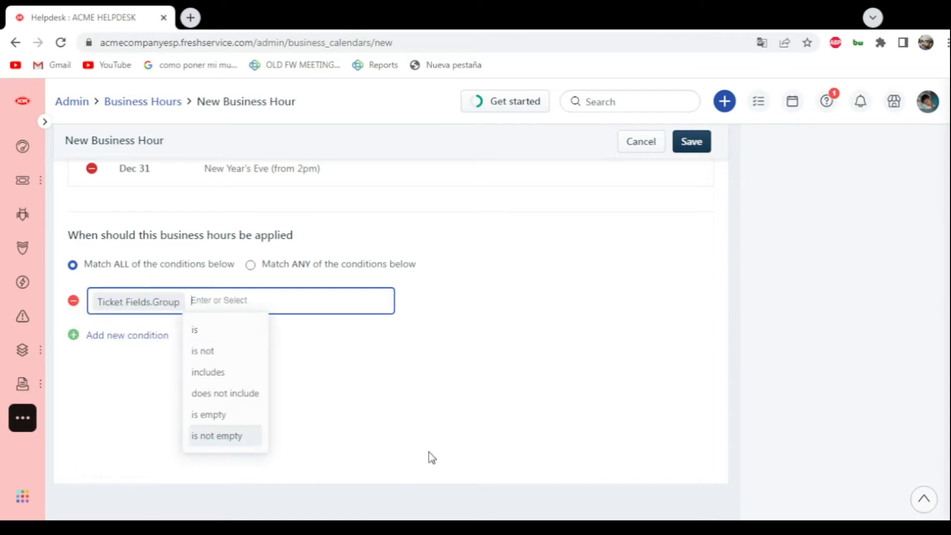
click(229, 336)
click(253, 337)
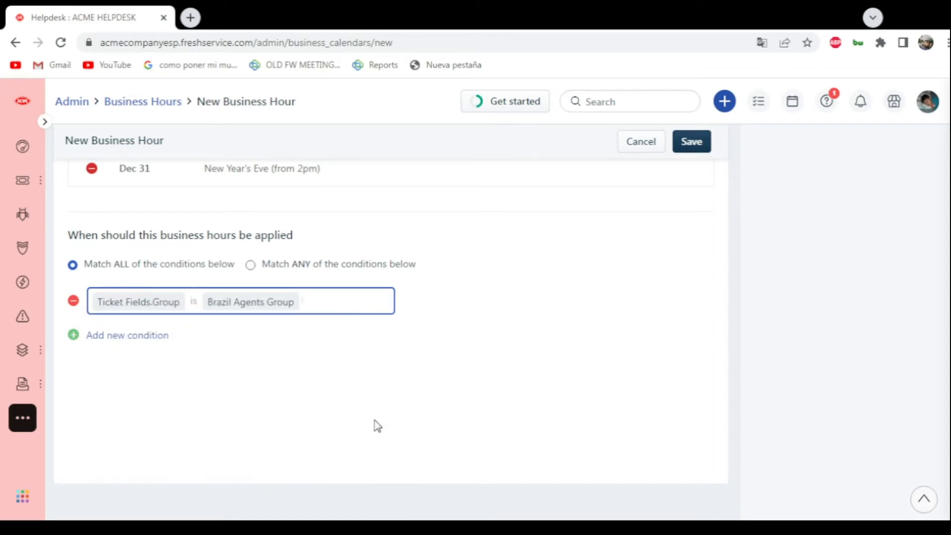
- Review the completed business hours form and save it
scroll(426, 410, up, 15)
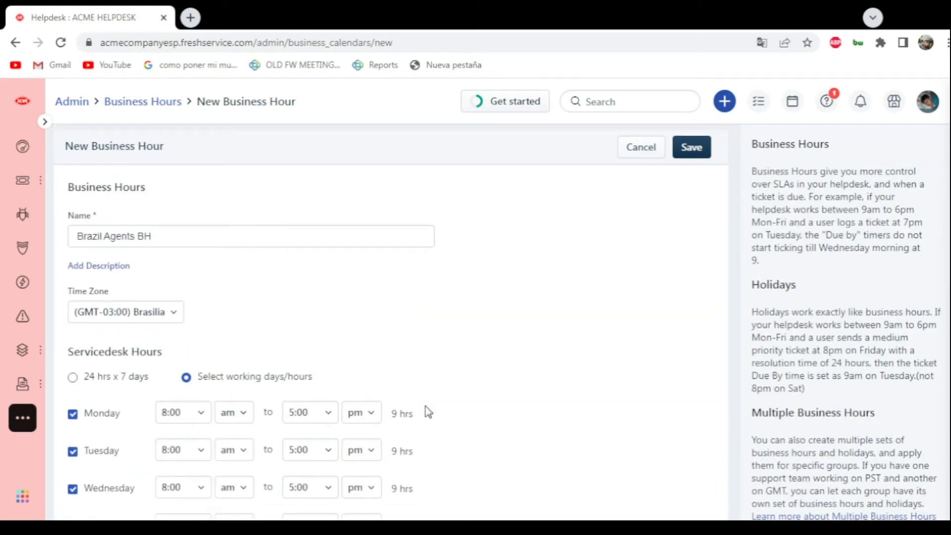
scroll(428, 410, down, 15)
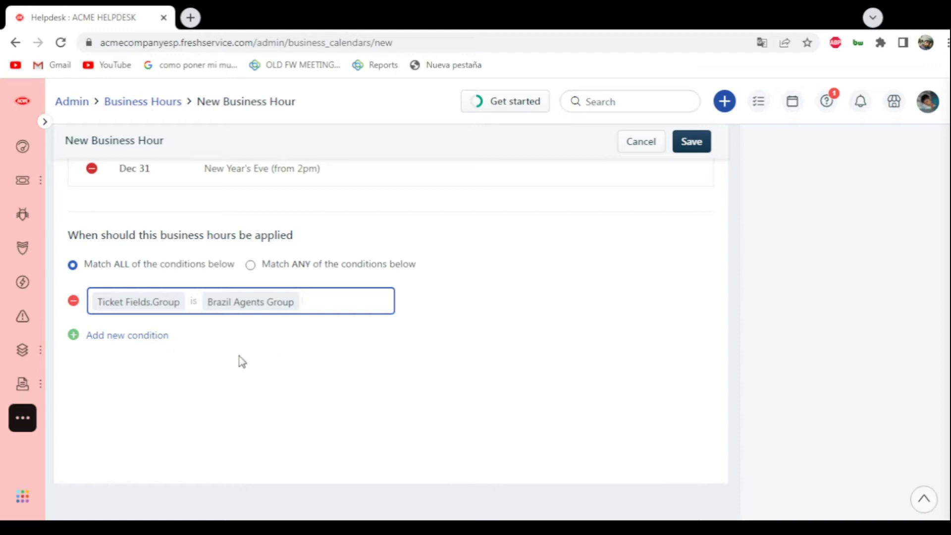
scroll(241, 365, up, 1)
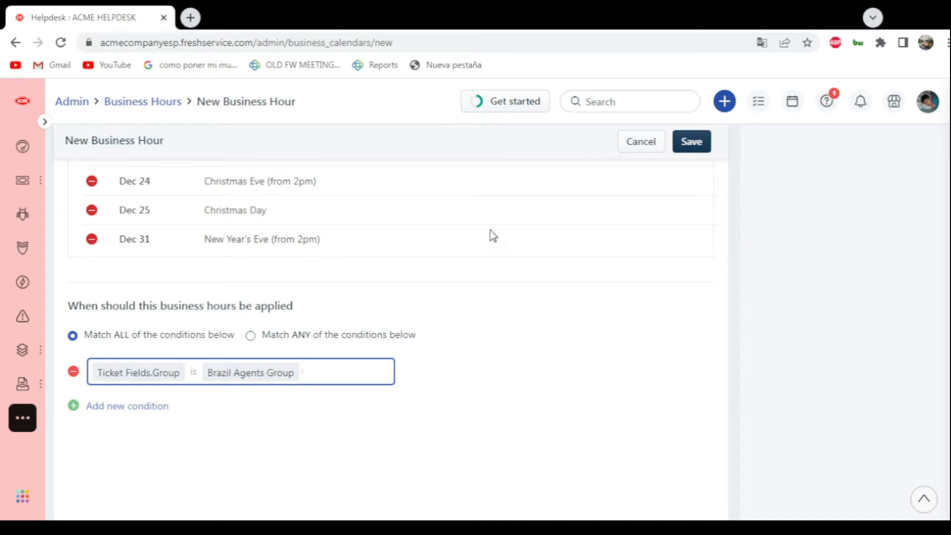
scroll(490, 236, up, 15)
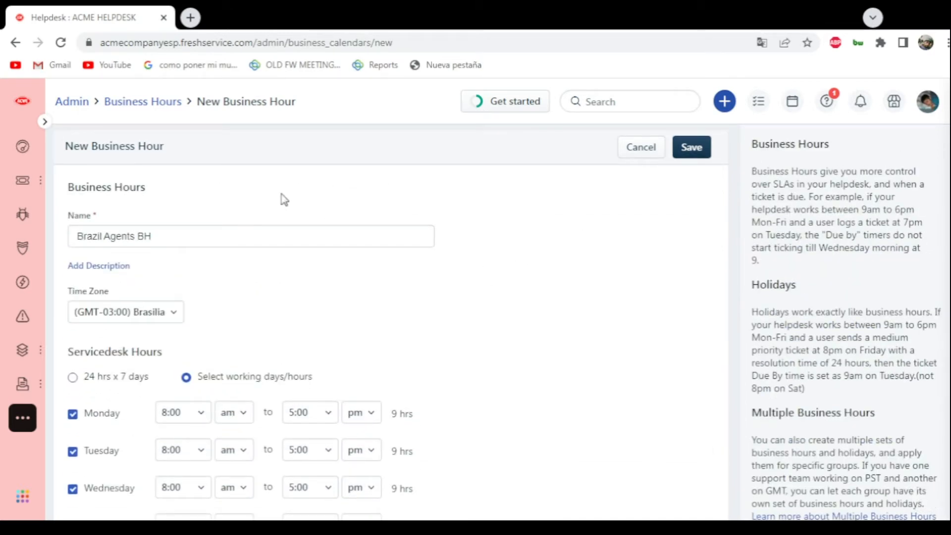
click(692, 154)
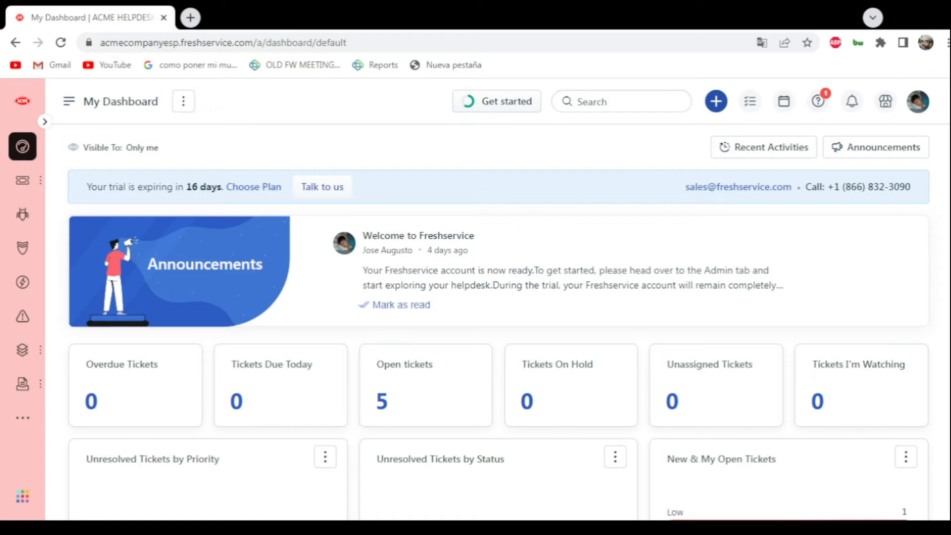
- Open SLA Policies in the admin settings and start creating a new SLA policy
click(27, 425)
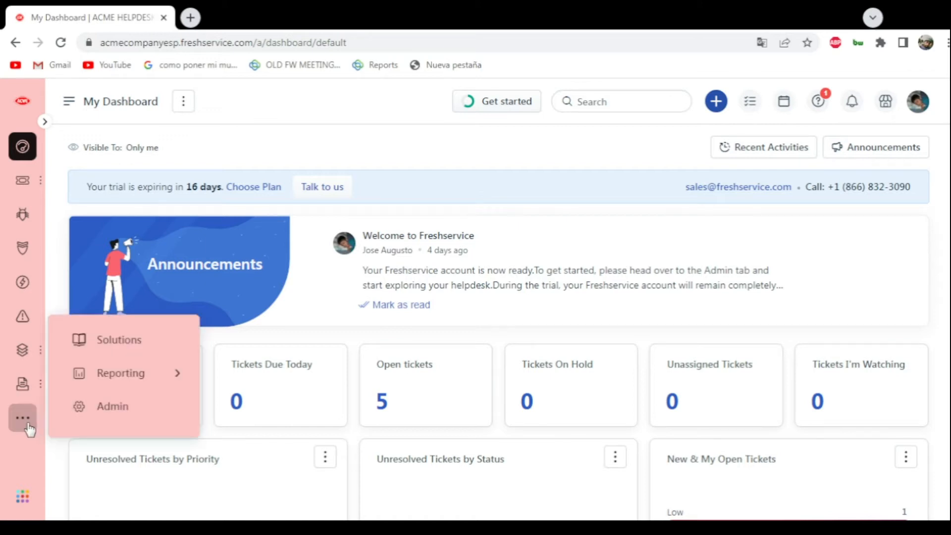
click(103, 407)
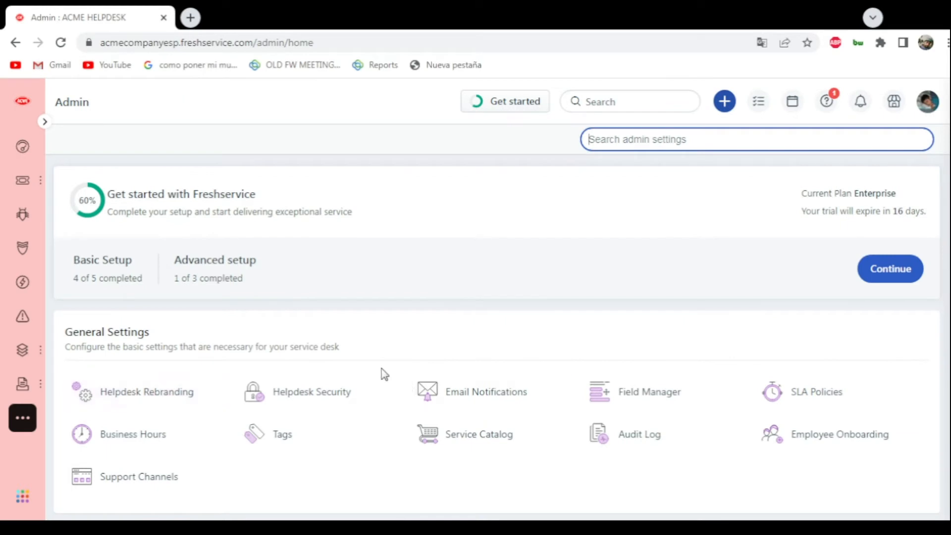
scroll(176, 355, down, 1)
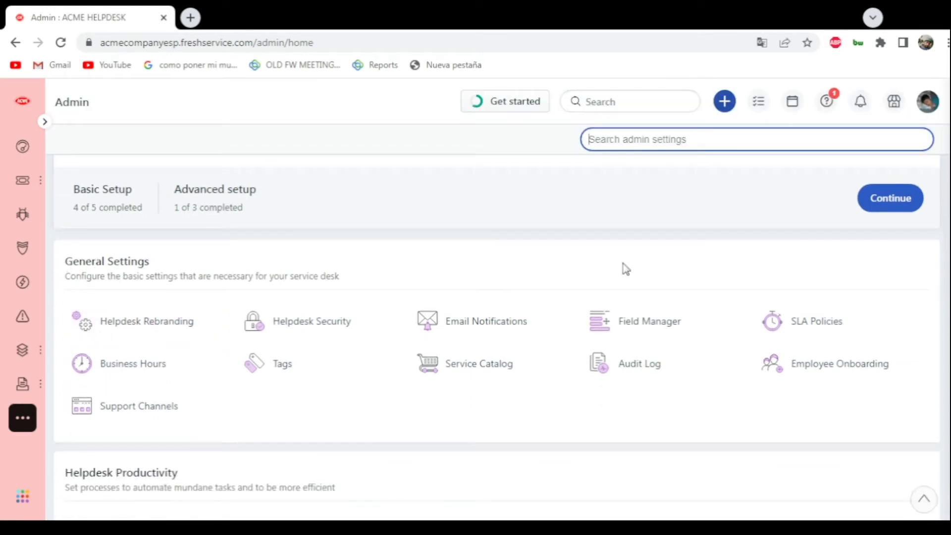
click(792, 332)
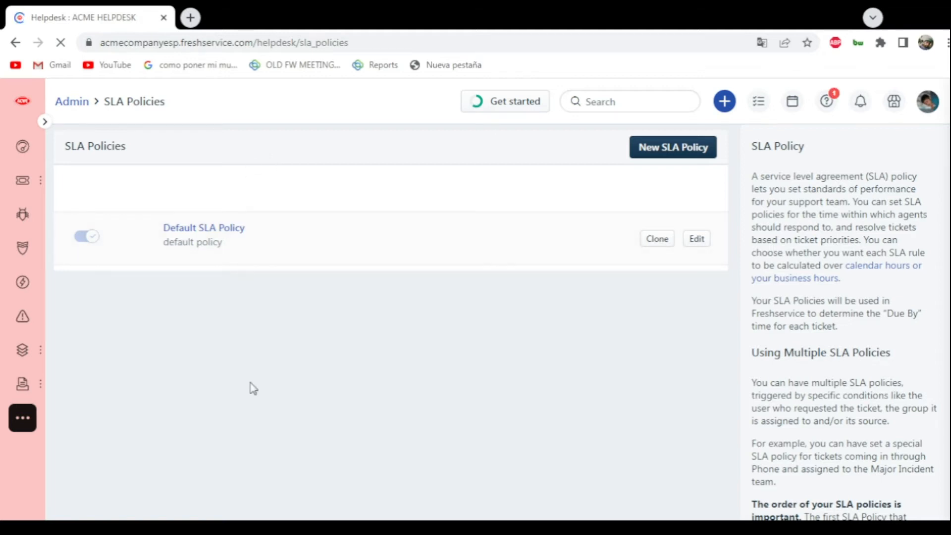
click(658, 157)
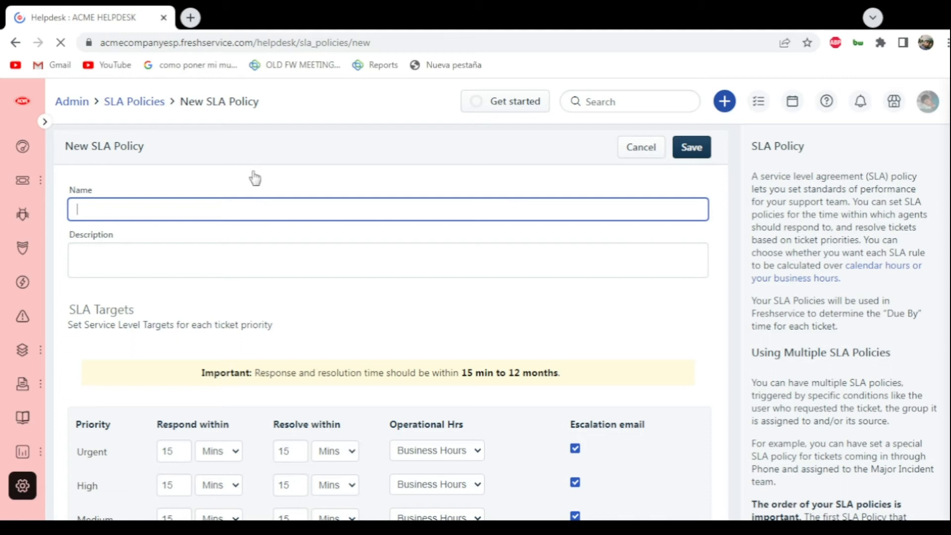
- Name the new SLA policy "SLA Policy for Brazilian Agents"
click(264, 179)
click(245, 213)
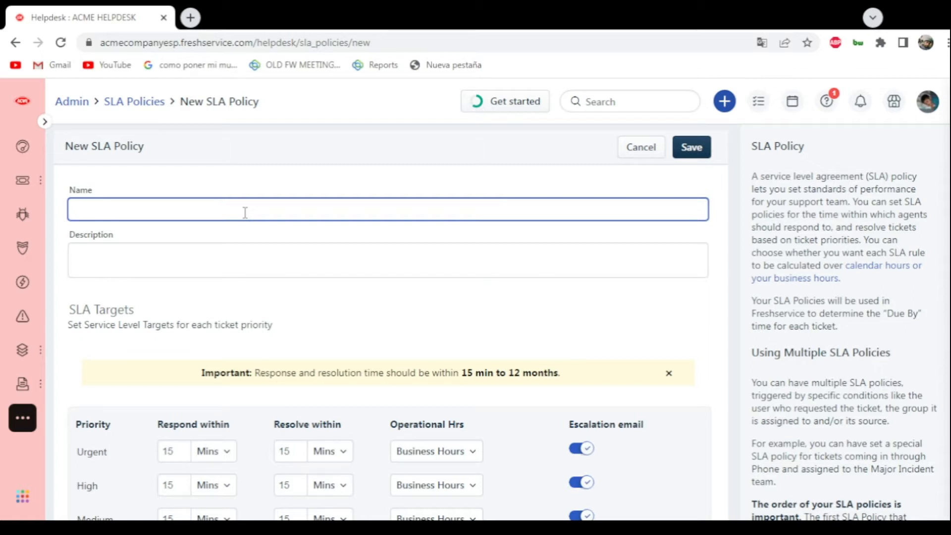
text(SLA Policy for Brazilian )
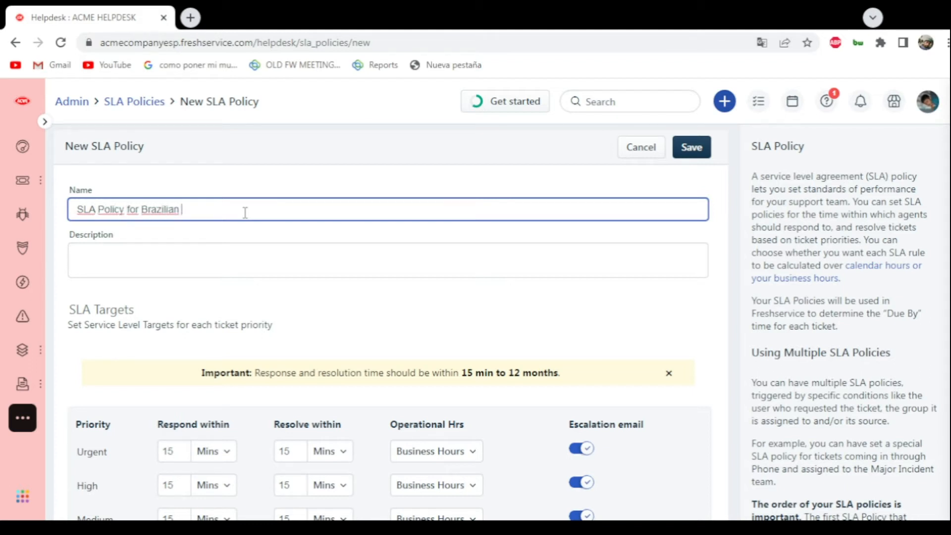
text(Agents)
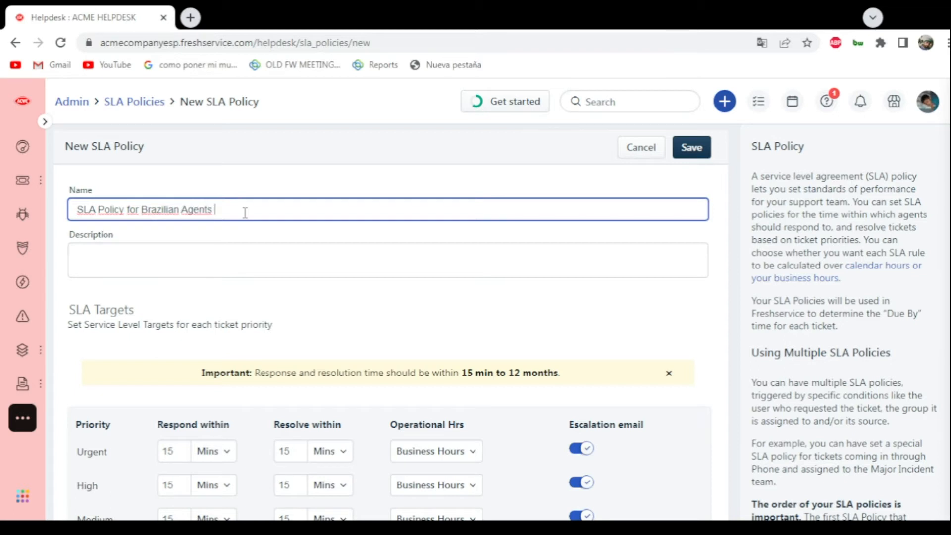
- Fill in the policy description with "This SLA Policies are just for the Brazilian agents group"
click(215, 250)
text(This )
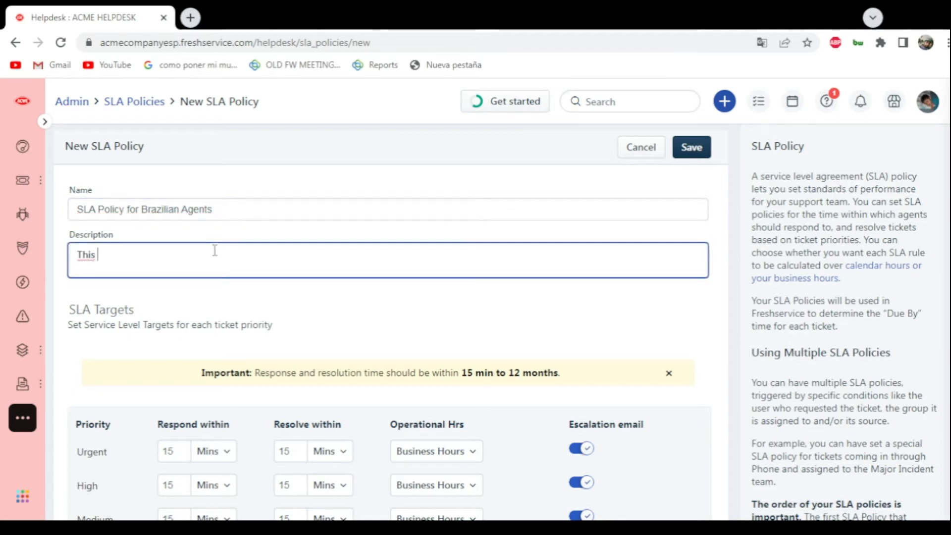
text(SLA Policies are just fro)
text( the)
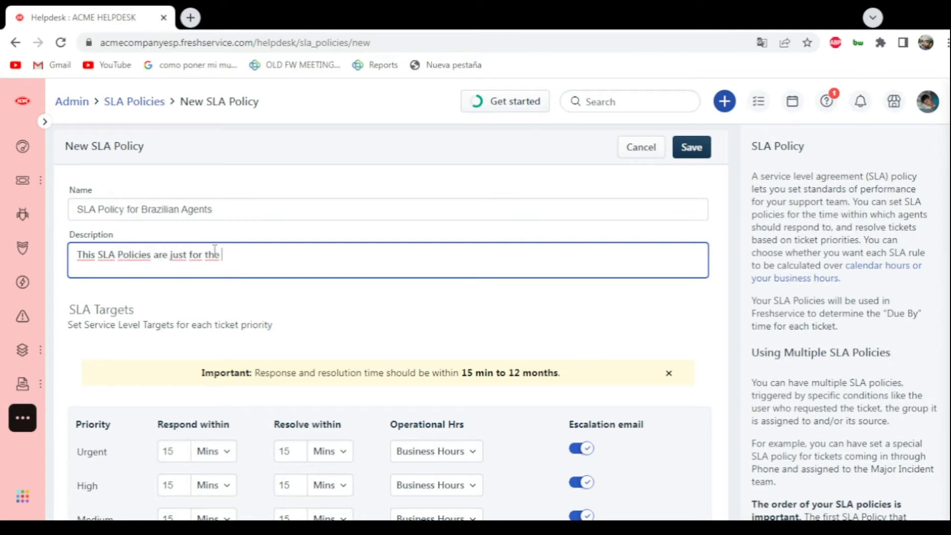
text( Brazilian age)
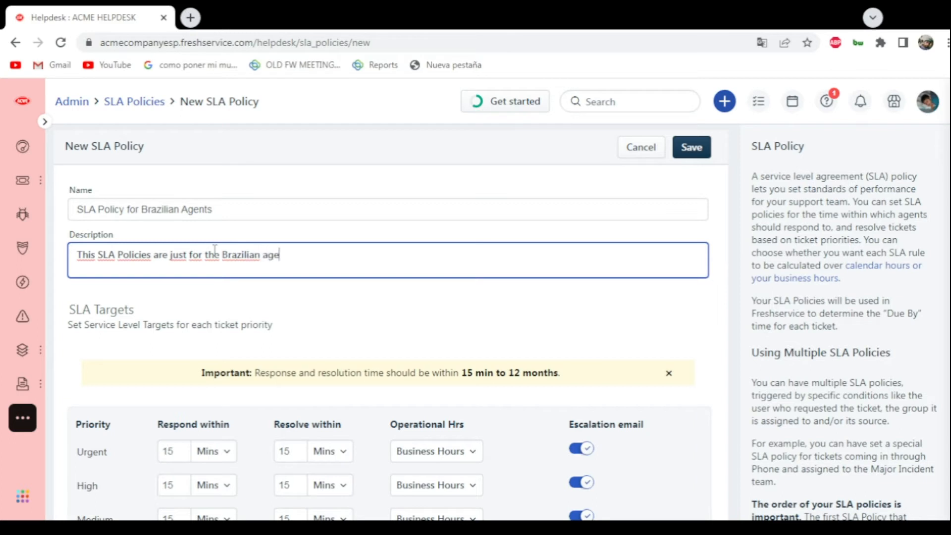
text(nts group)
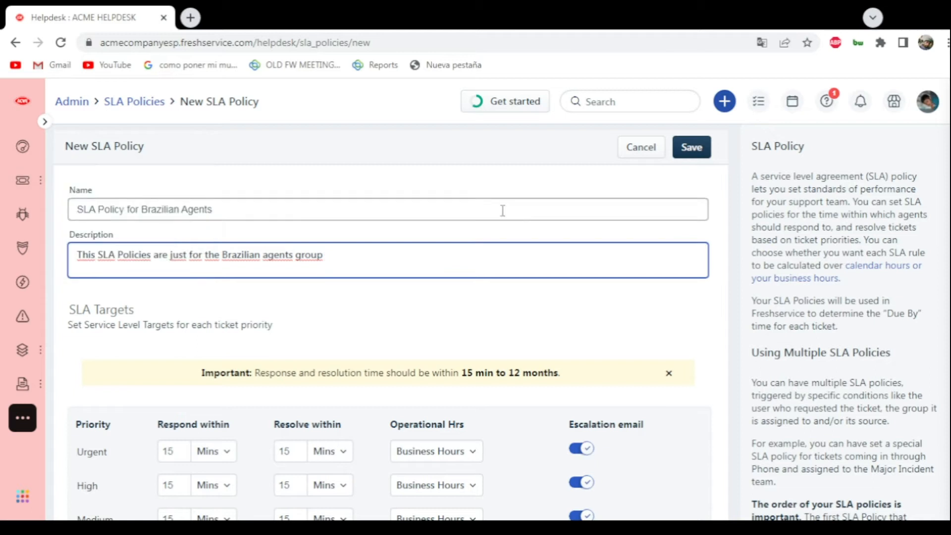
- Set respond/resolve targets of 15/30 minutes for Urgent, 45 minutes/1 hour for High, 2/6 hours for Medium and 12/24 hours for Low, keeping Urgent on Business Hours
scroll(509, 329, down, 3)
scroll(426, 268, down, 1)
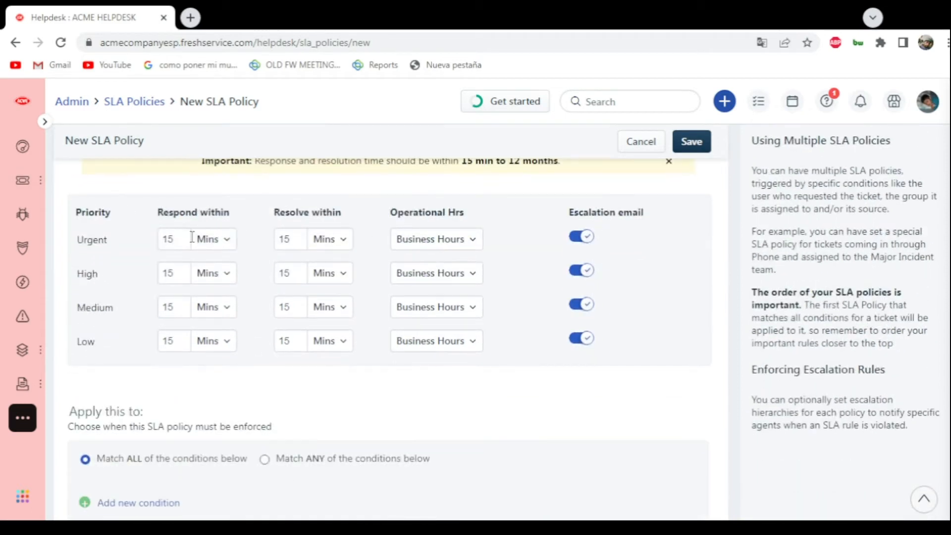
scroll(222, 269, up, 1)
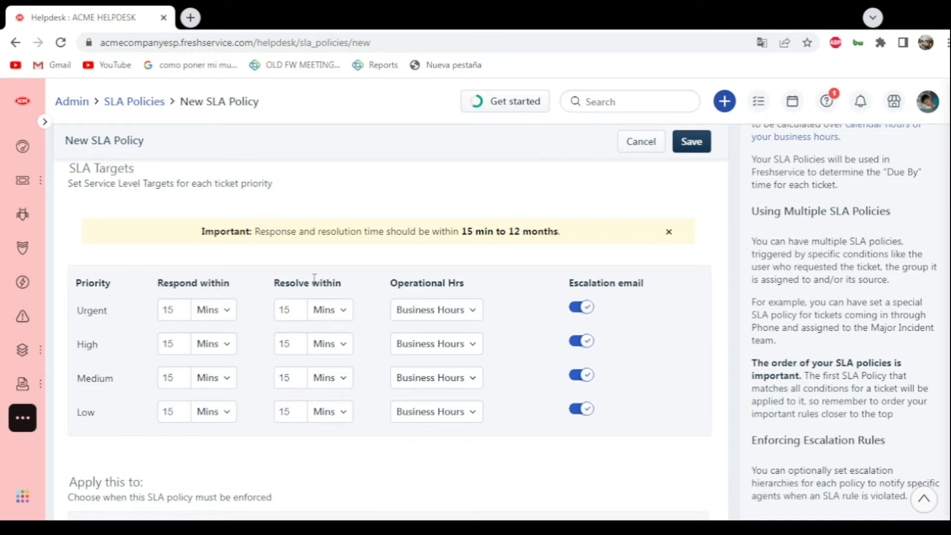
click(170, 310)
click(142, 317)
click(227, 310)
click(223, 311)
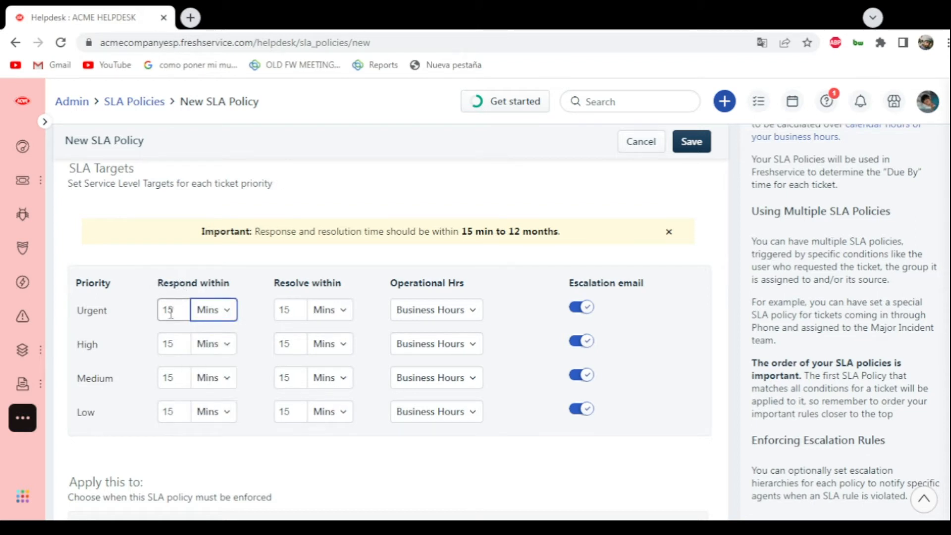
double_click(293, 311)
text(30)
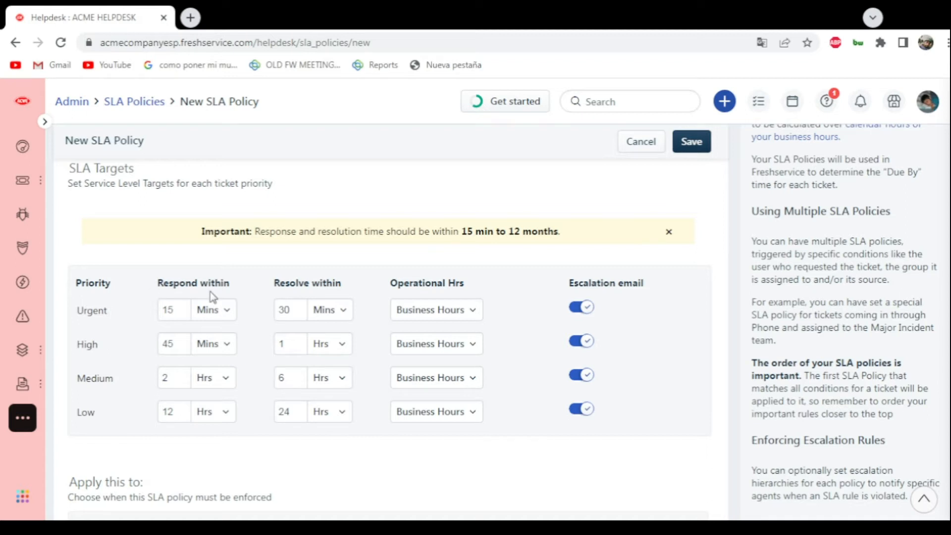
click(475, 311)
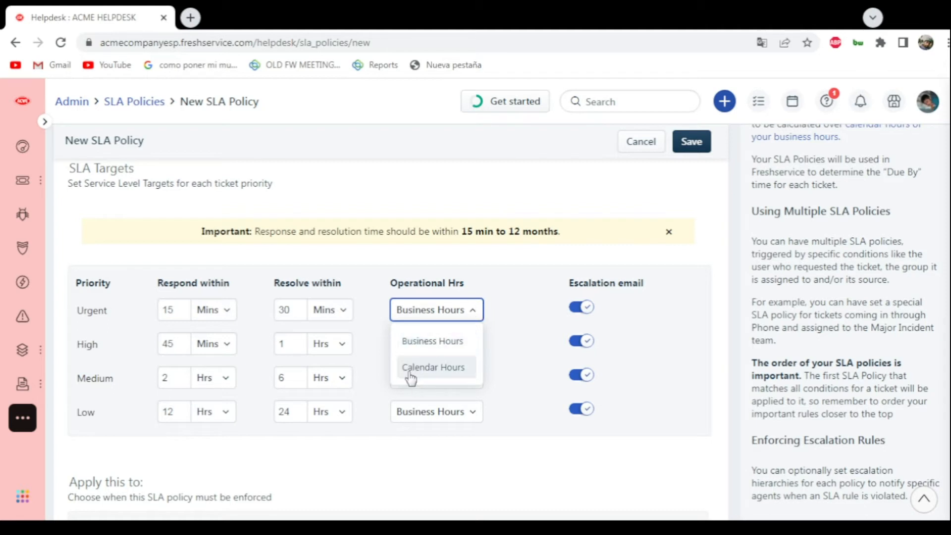
click(417, 346)
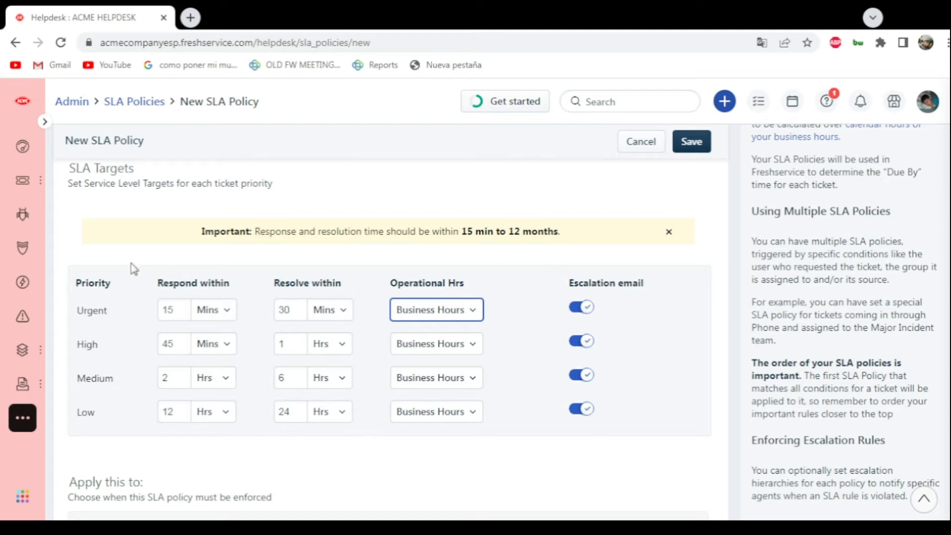
- Apply the SLA policy to tickets whose Group ticket field is Brazil Agents Group
scroll(131, 265, down, 4)
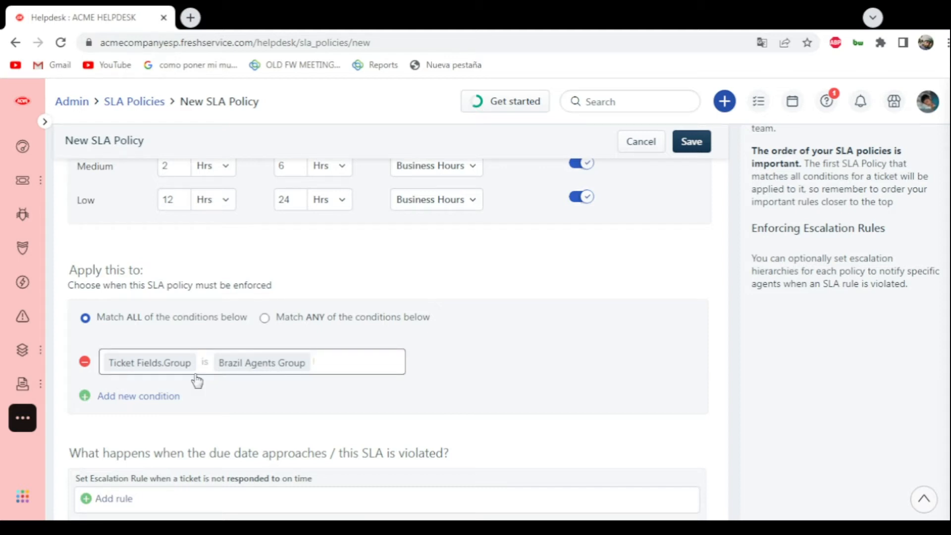
click(153, 372)
click(147, 393)
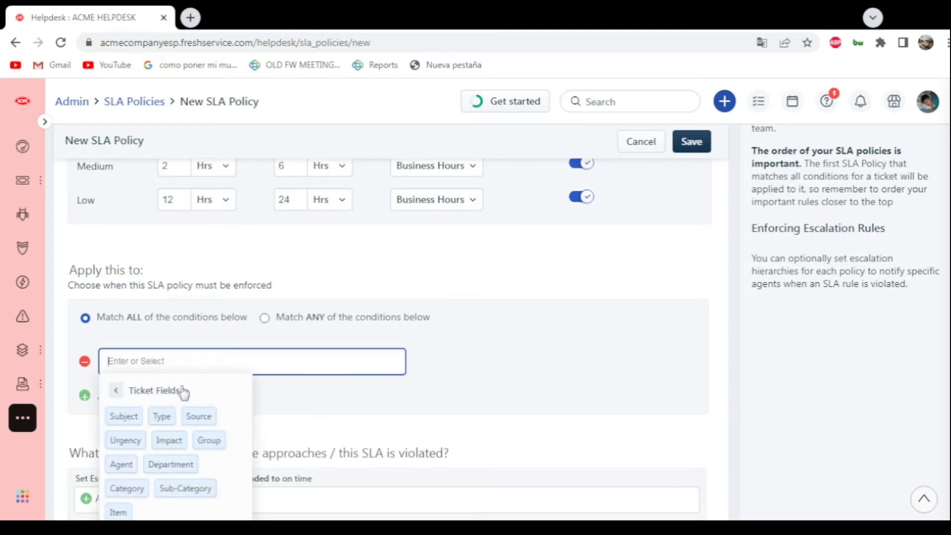
click(212, 440)
click(208, 392)
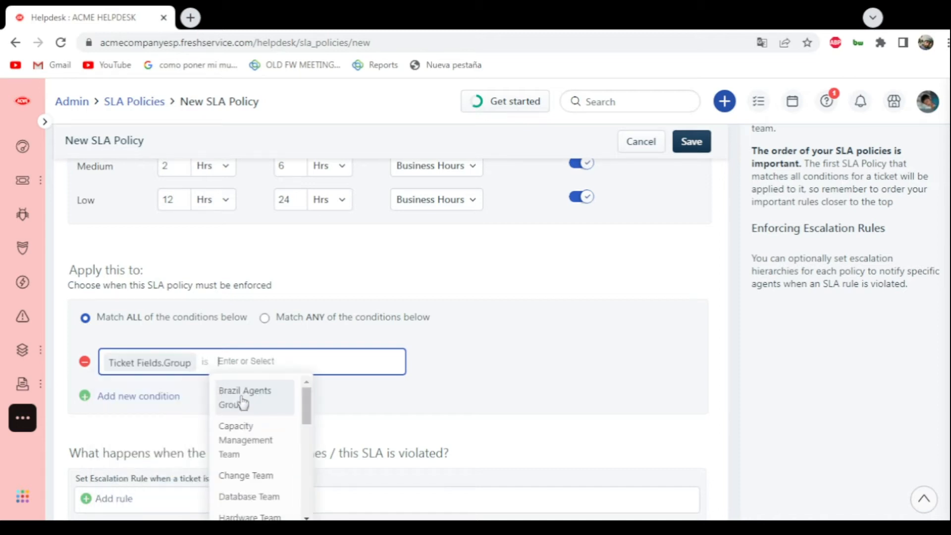
click(250, 399)
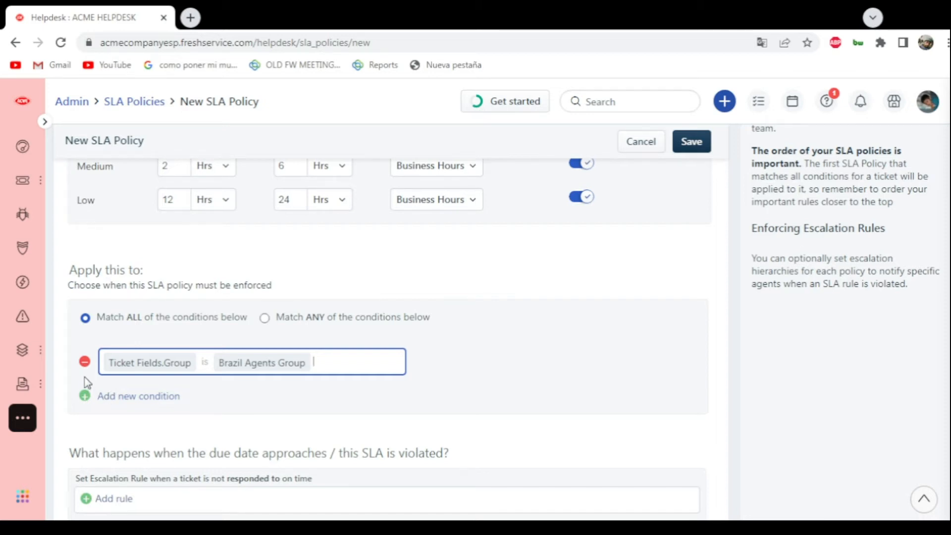
- Add an escalation rule for tickets not responded to on time and set it to escalate After 8 Hours
scroll(88, 383, down, 3)
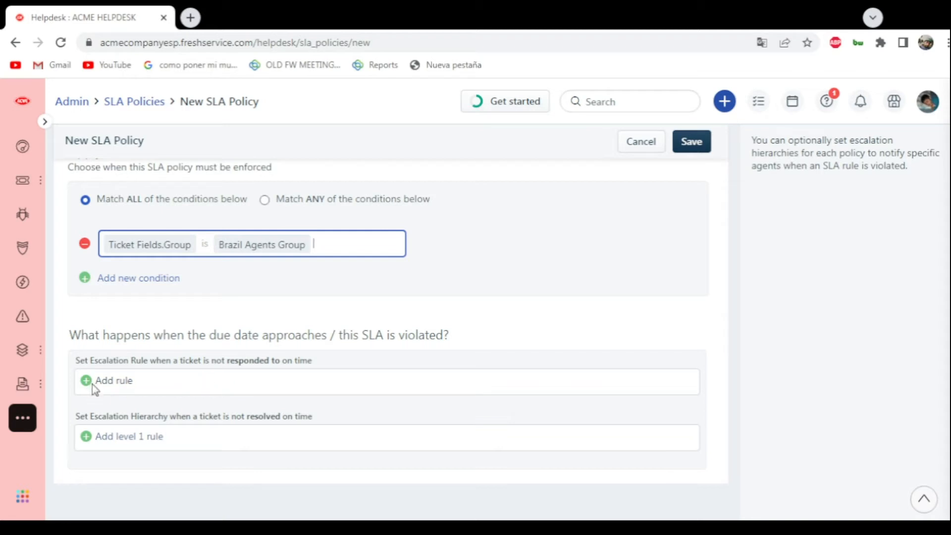
click(941, 445)
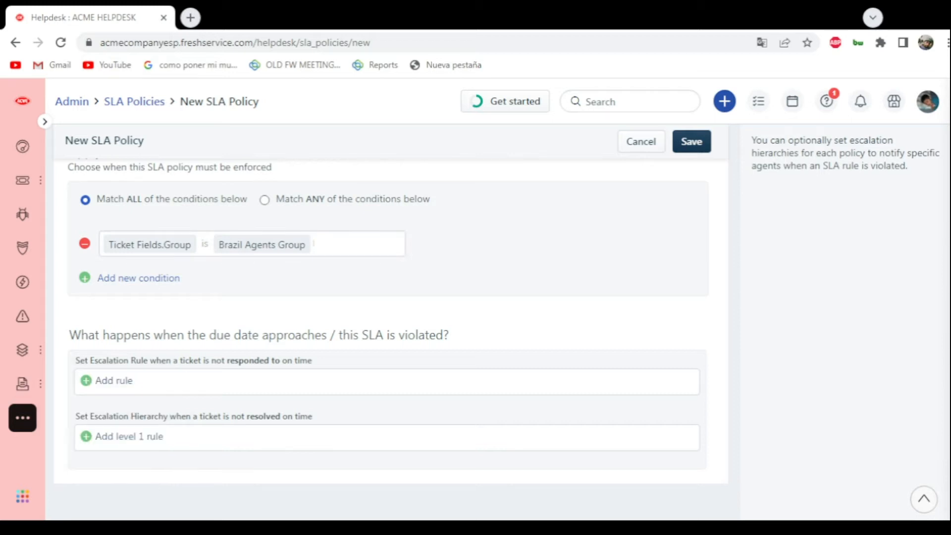
click(98, 385)
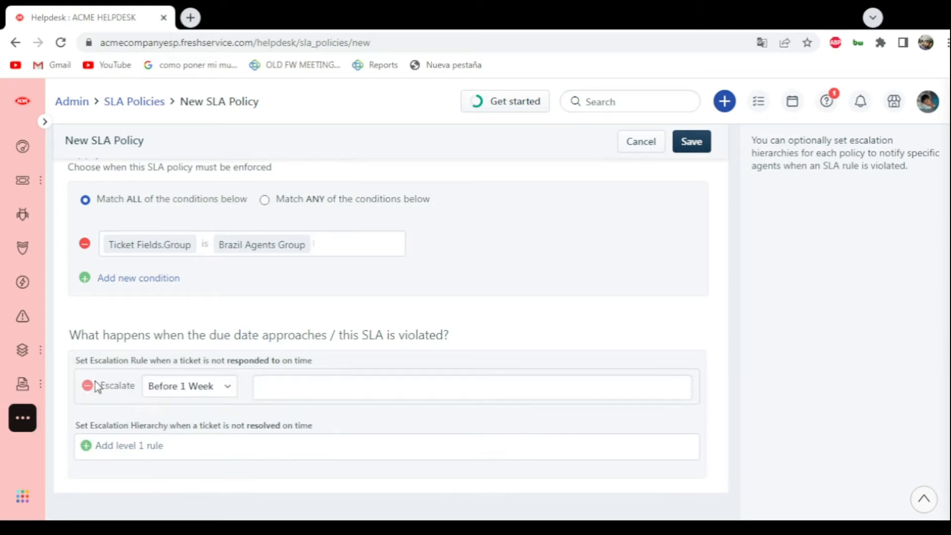
click(203, 390)
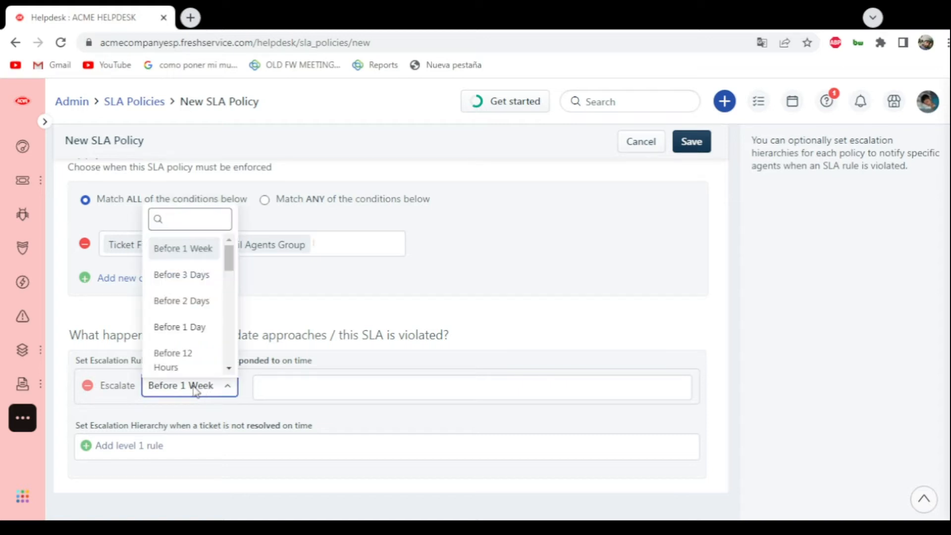
click(194, 390)
click(166, 395)
scroll(191, 285, down, 10)
scroll(198, 317, up, 6)
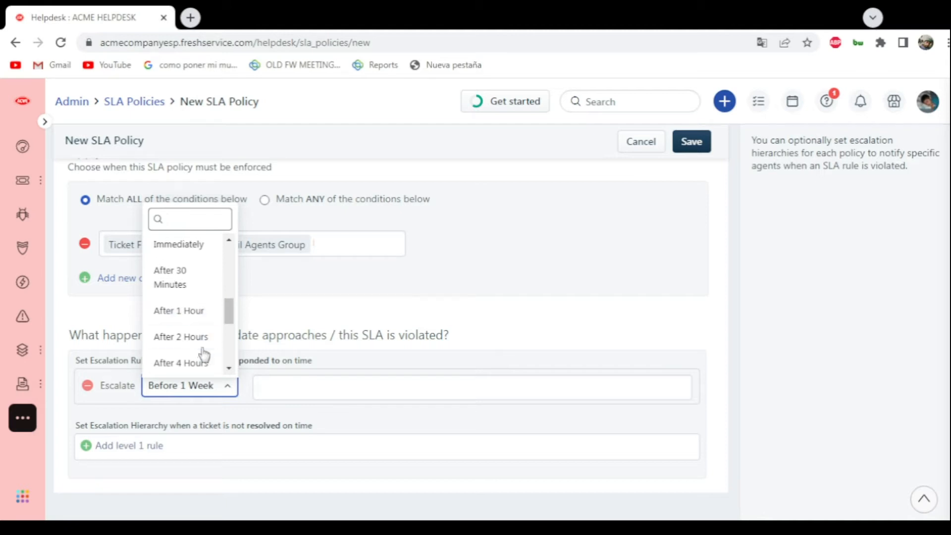
scroll(203, 354, down, 2)
click(189, 324)
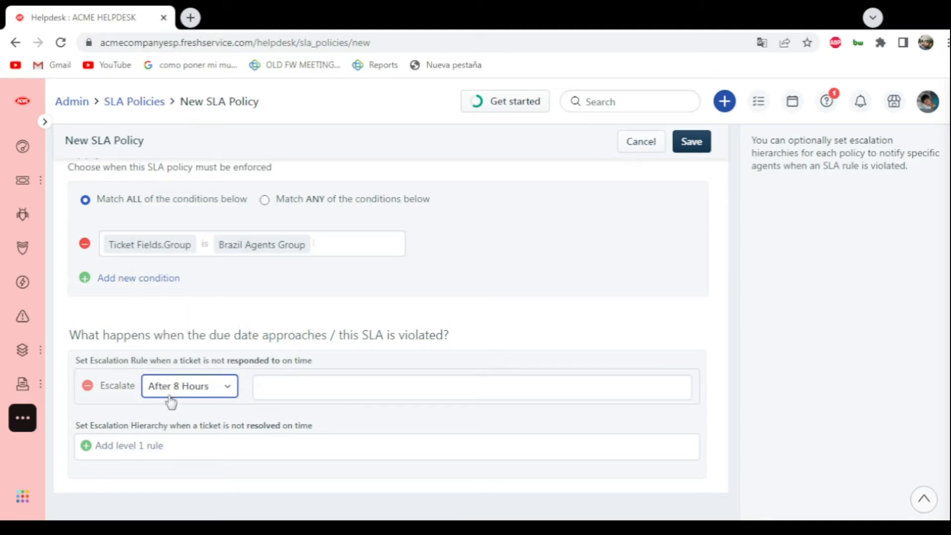
- Choose Reporting Manager and Assigned agent as the recipients of the response escalation rule
click(277, 395)
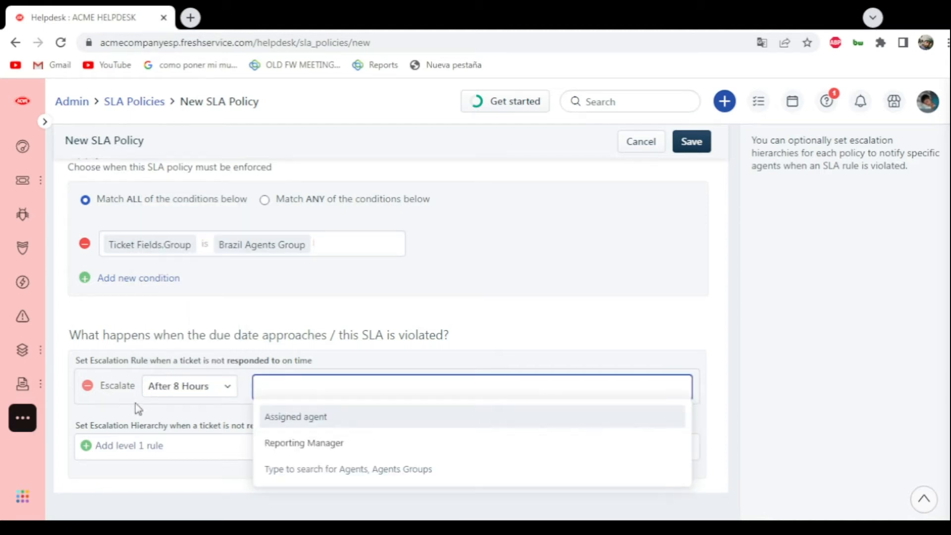
click(303, 444)
click(463, 325)
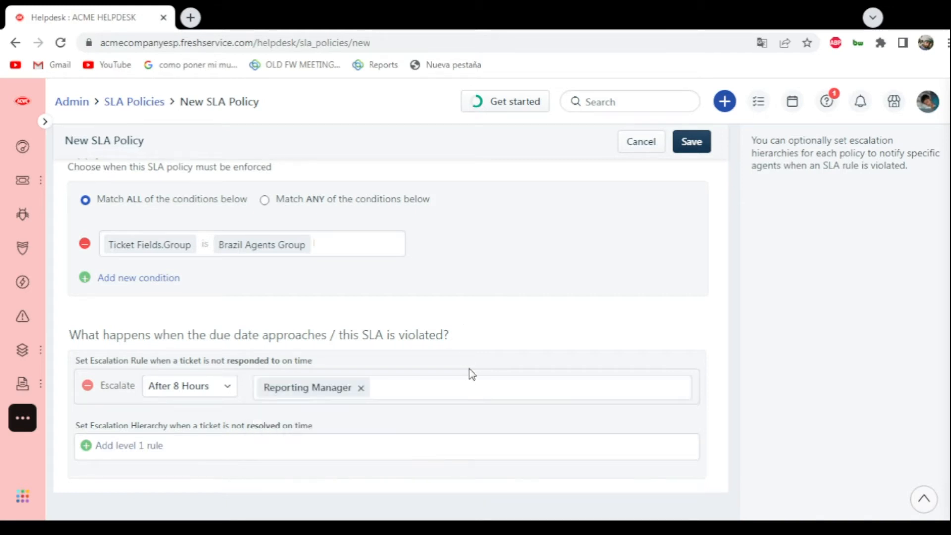
click(395, 385)
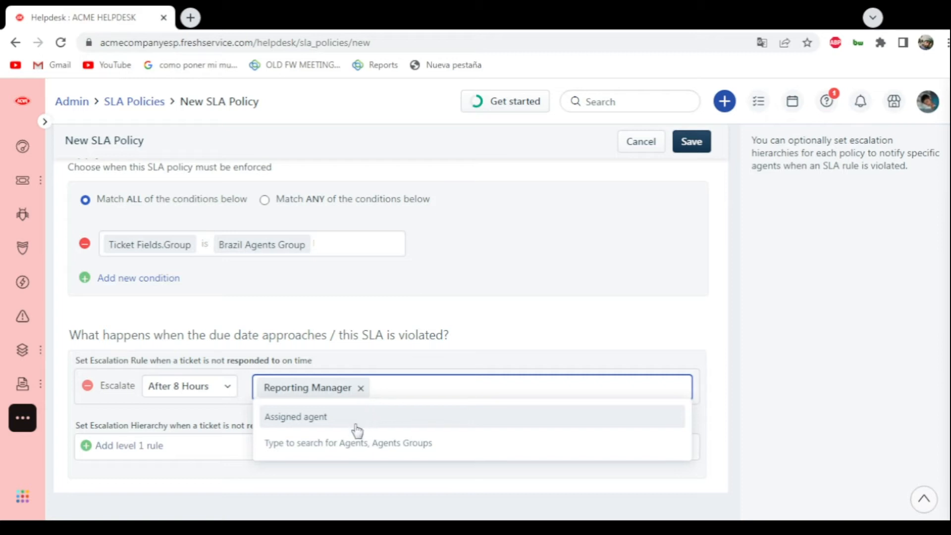
click(331, 420)
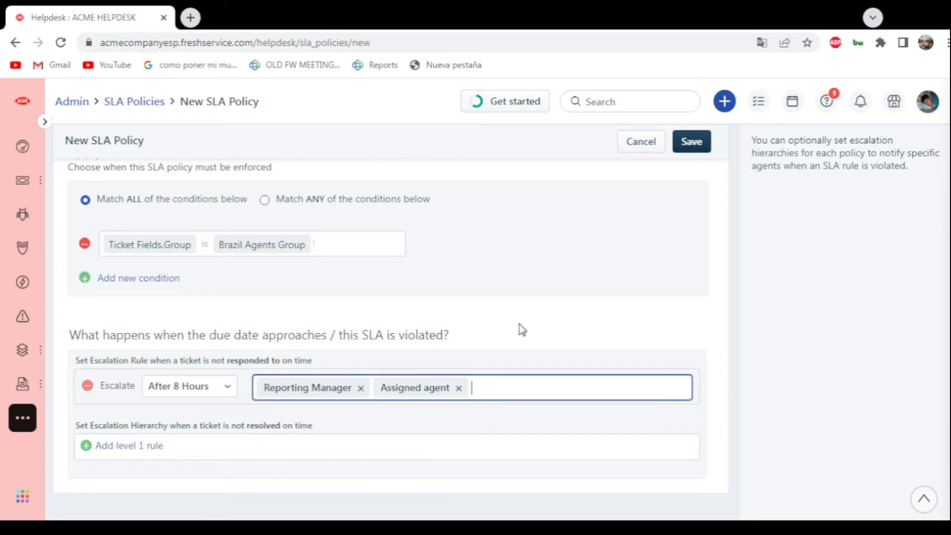
click(480, 392)
click(488, 335)
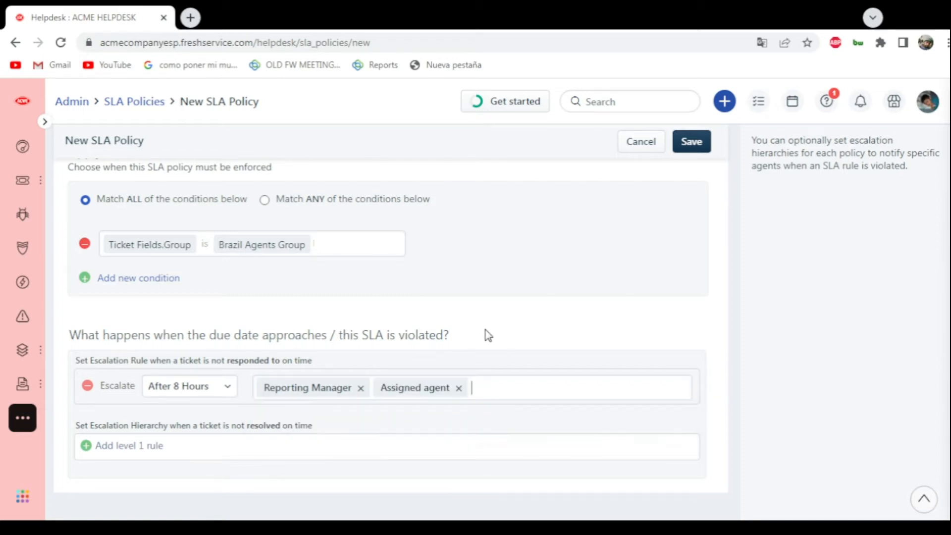
- Add escalation rules for levels 1 to 4 to the hierarchy for tickets not resolved on time
click(91, 448)
scroll(262, 438, down, 1)
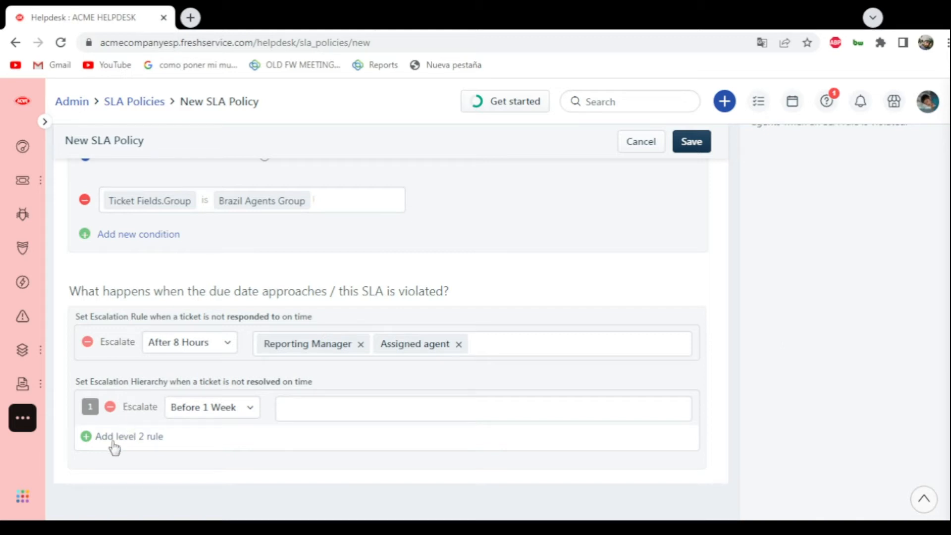
click(98, 438)
click(107, 470)
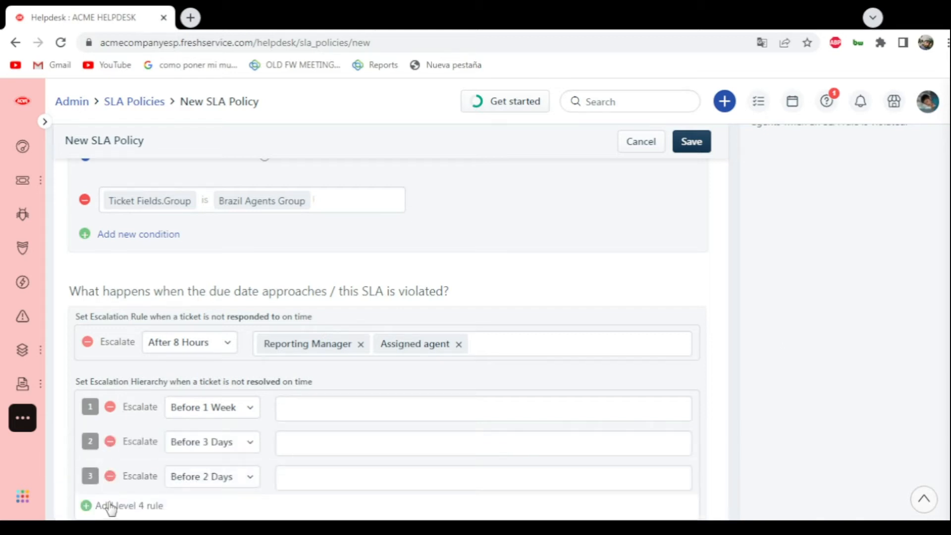
click(106, 505)
scroll(489, 327, down, 2)
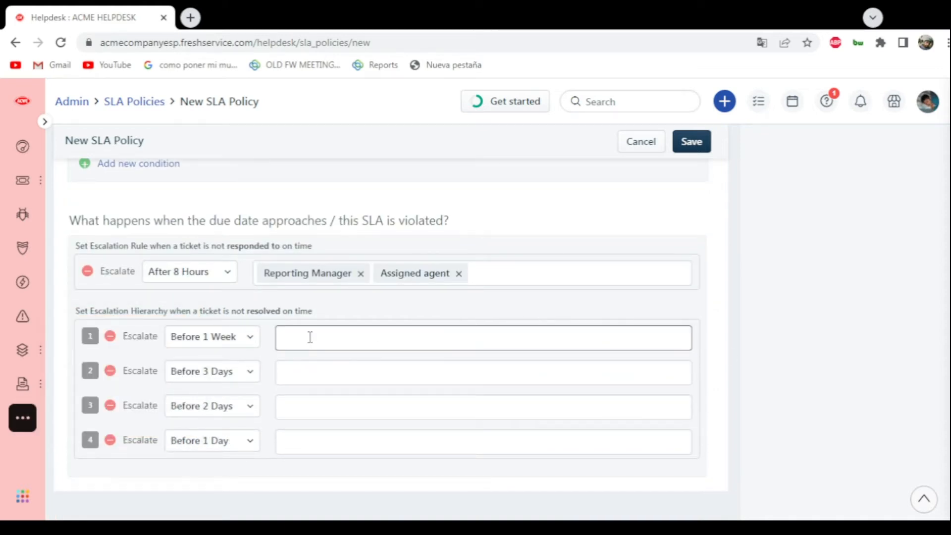
- Set the level 1 resolution escalation to After 1 Hour
click(231, 341)
scroll(208, 283, down, 7)
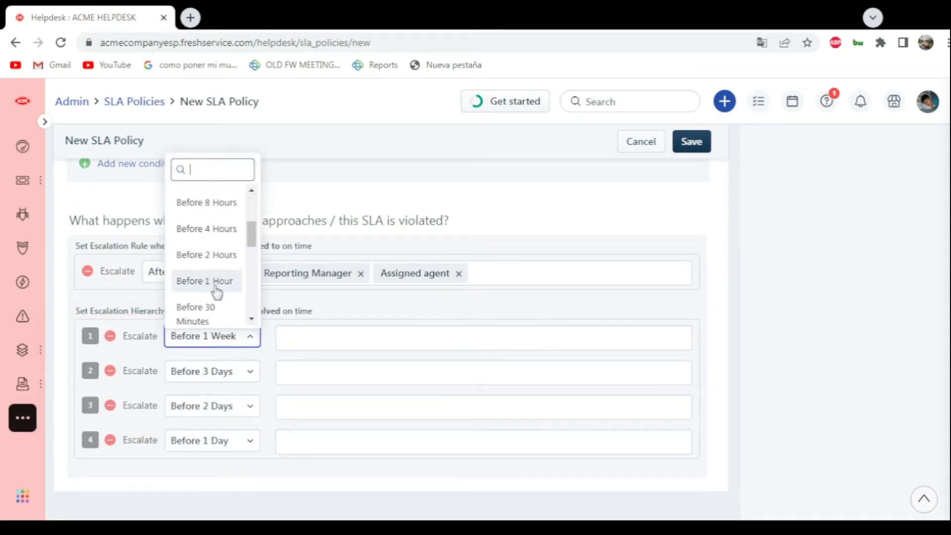
scroll(215, 234, up, 7)
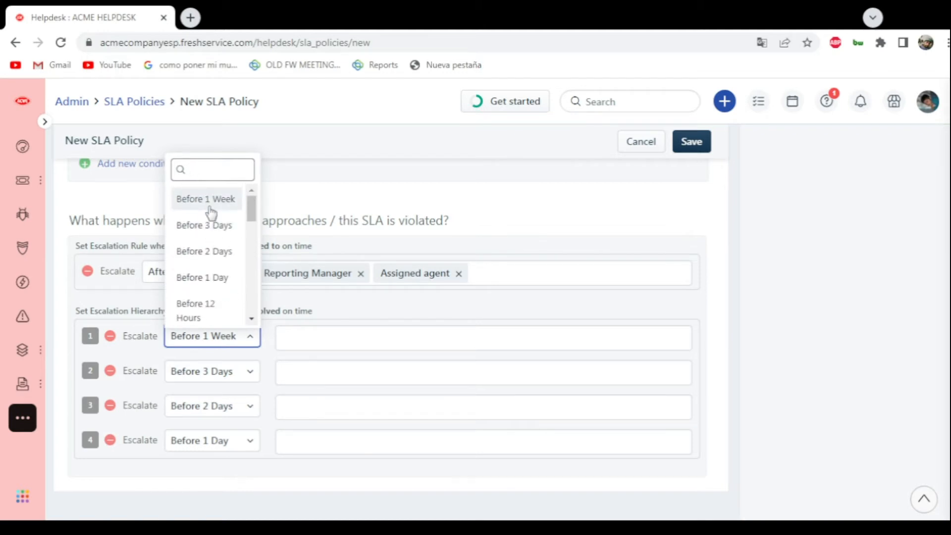
scroll(218, 307, down, 5)
scroll(218, 300, up, 4)
scroll(218, 302, down, 5)
scroll(218, 302, down, 1)
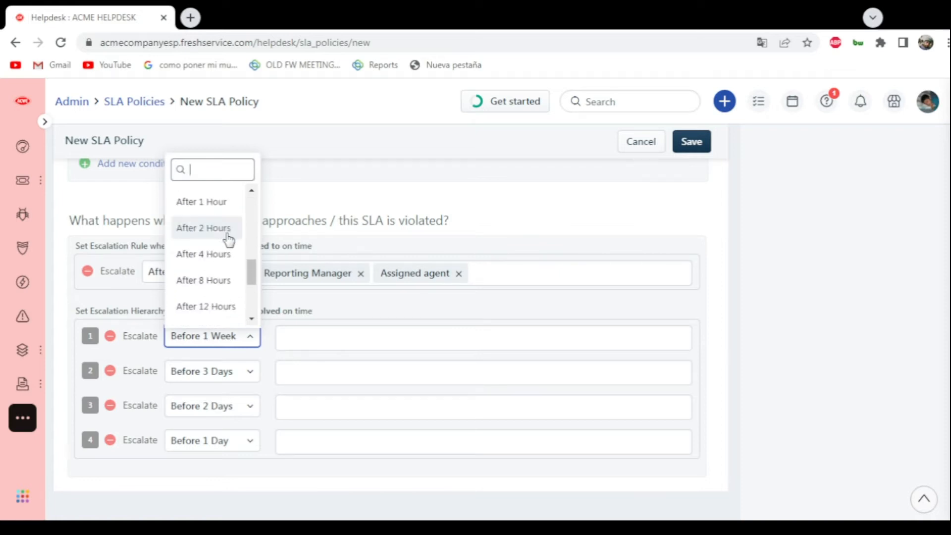
click(210, 203)
- Escalate unresolved tickets to the Assigned agent at level 1 and to the Reporting Manager at level 2
click(302, 339)
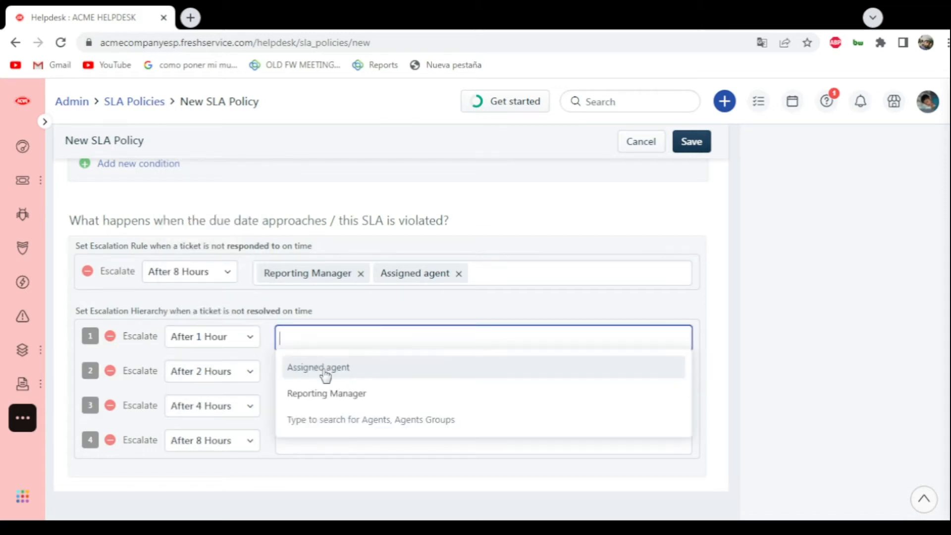
click(317, 373)
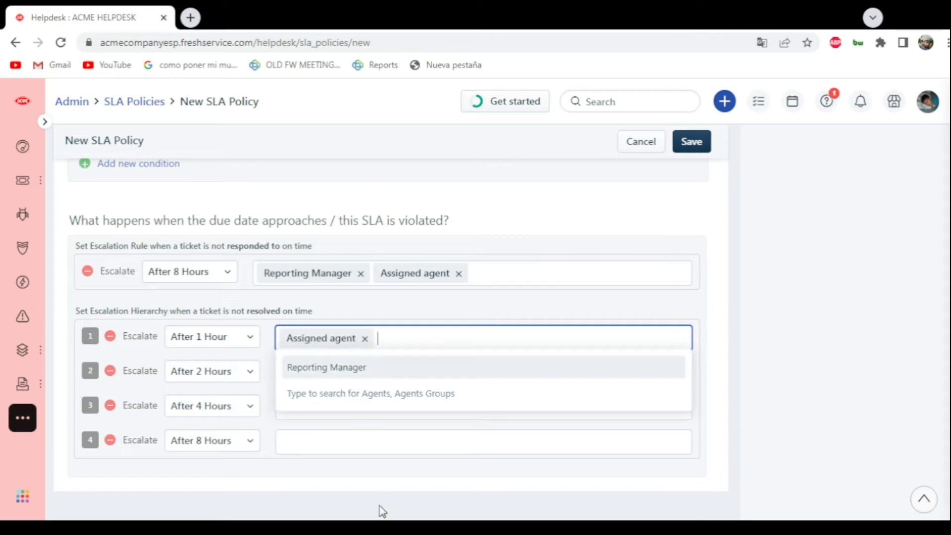
click(827, 380)
click(414, 384)
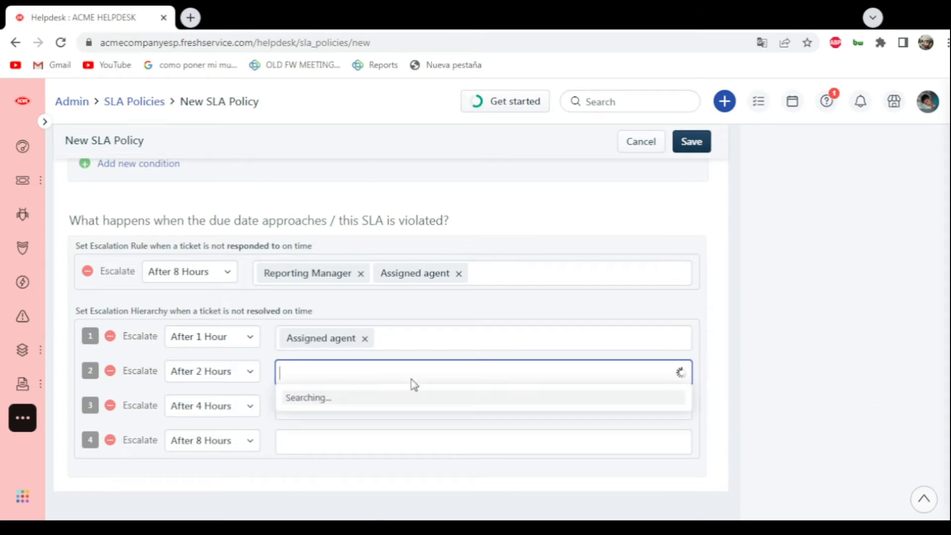
click(343, 428)
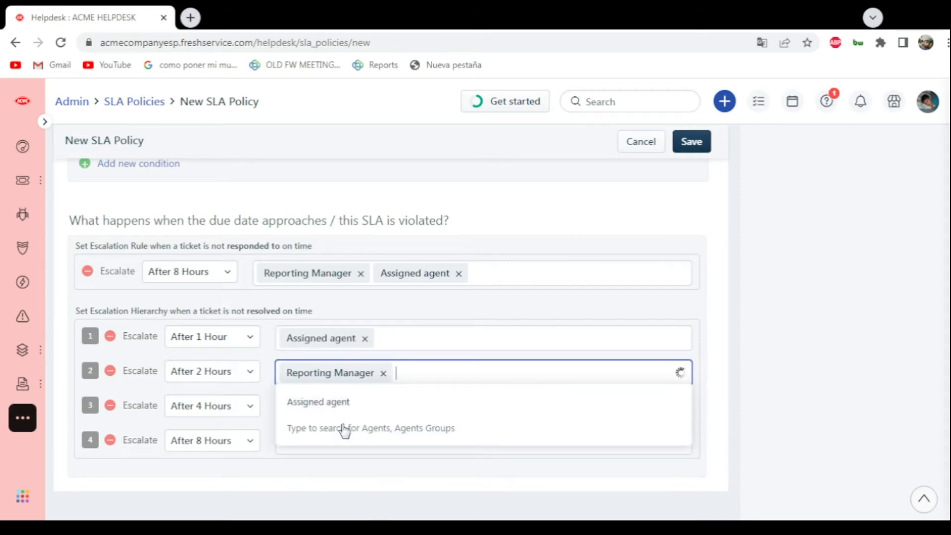
- Escalate unresolved tickets at level 3 to both the Assigned agent and the Reporting Manager
click(738, 374)
click(349, 417)
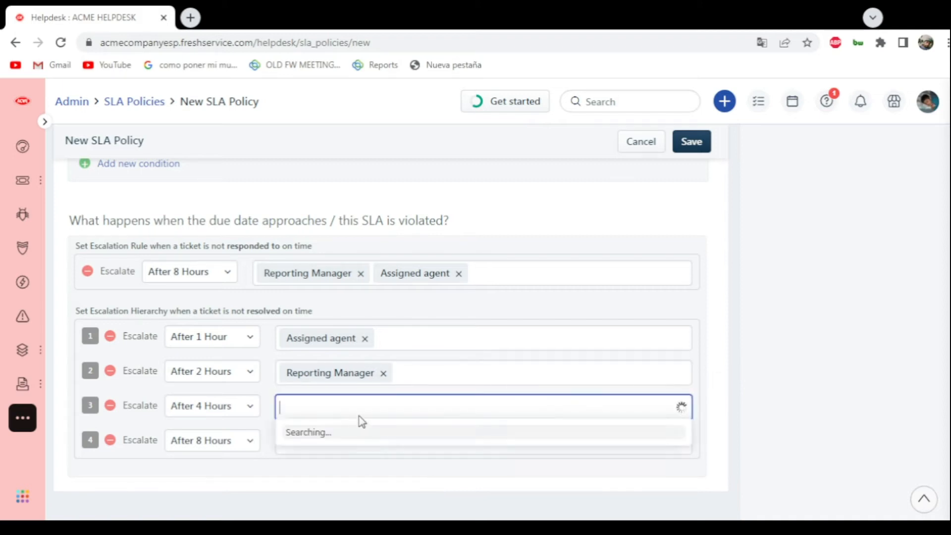
click(346, 434)
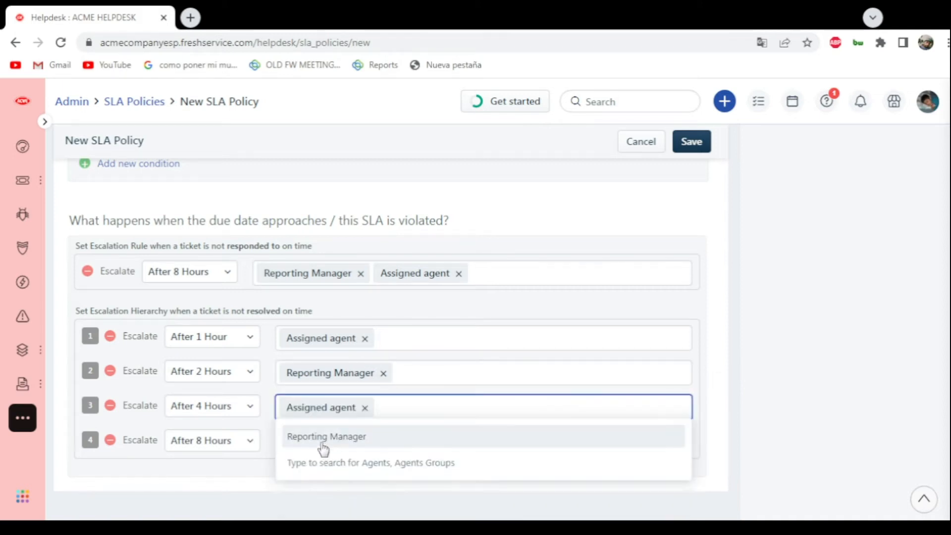
click(324, 442)
click(720, 385)
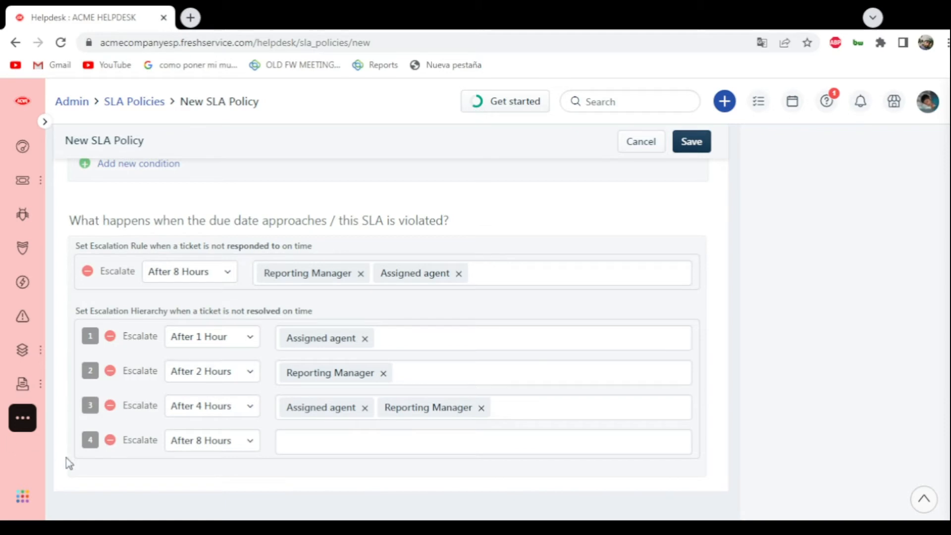
- Remove the level 4 resolution escalation rule and save the SLA policy for Brazilian agents
click(110, 440)
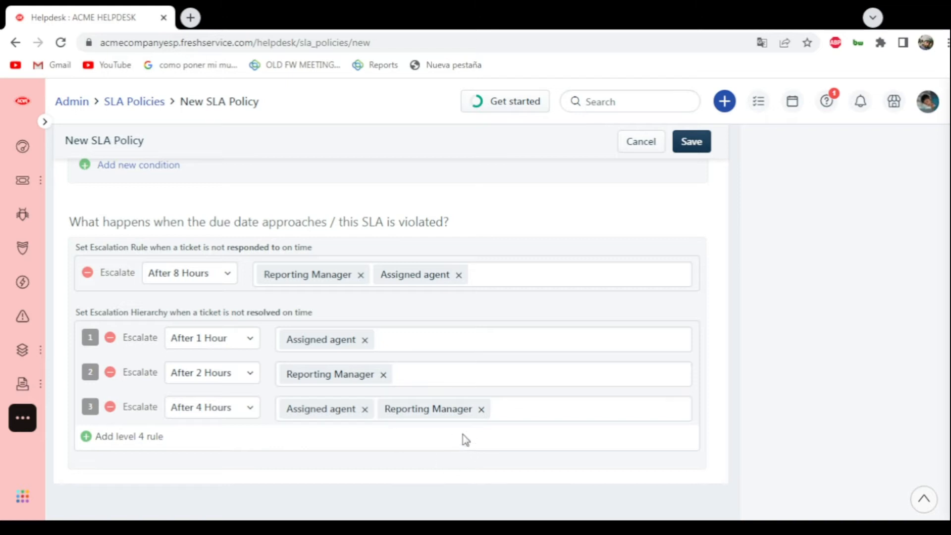
scroll(484, 421, up, 15)
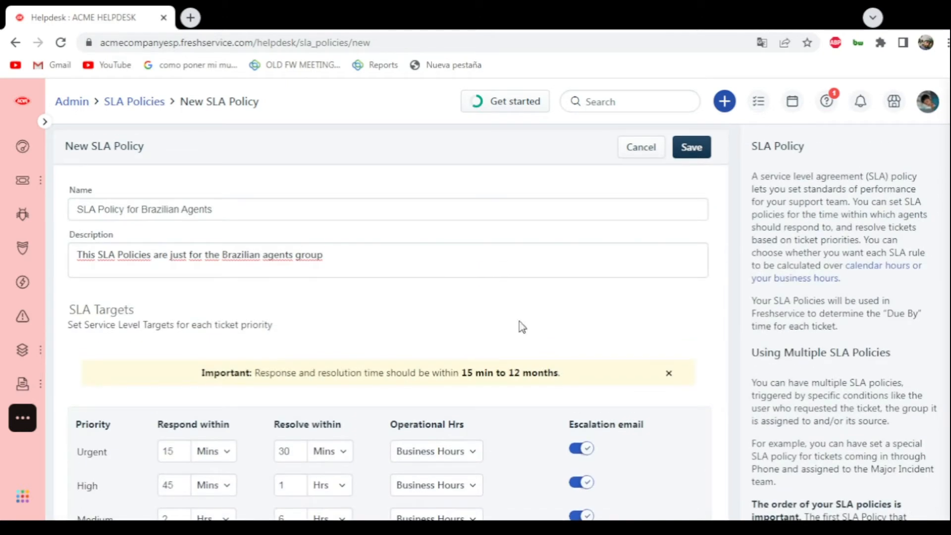
click(693, 147)
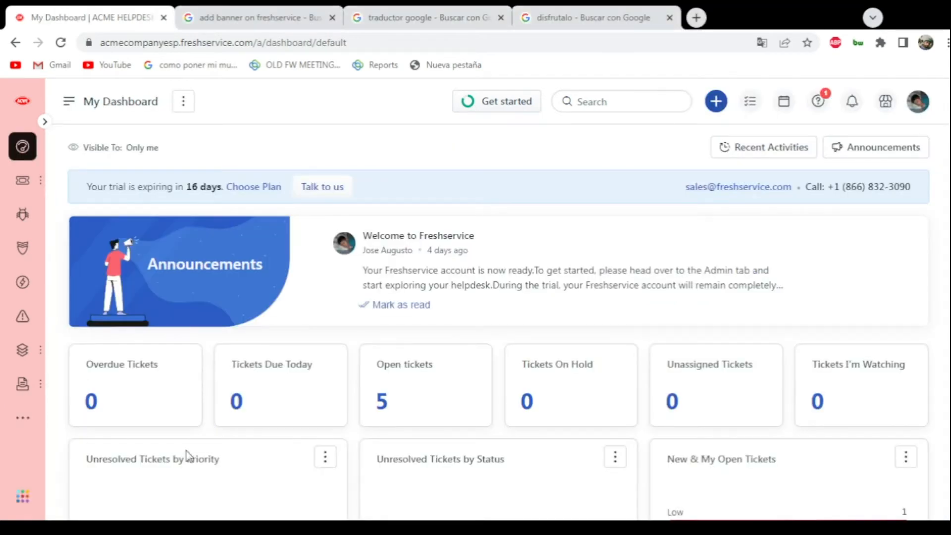
- Open the Helpdesk Rebranding settings from the admin area
mouse_move(9, 425)
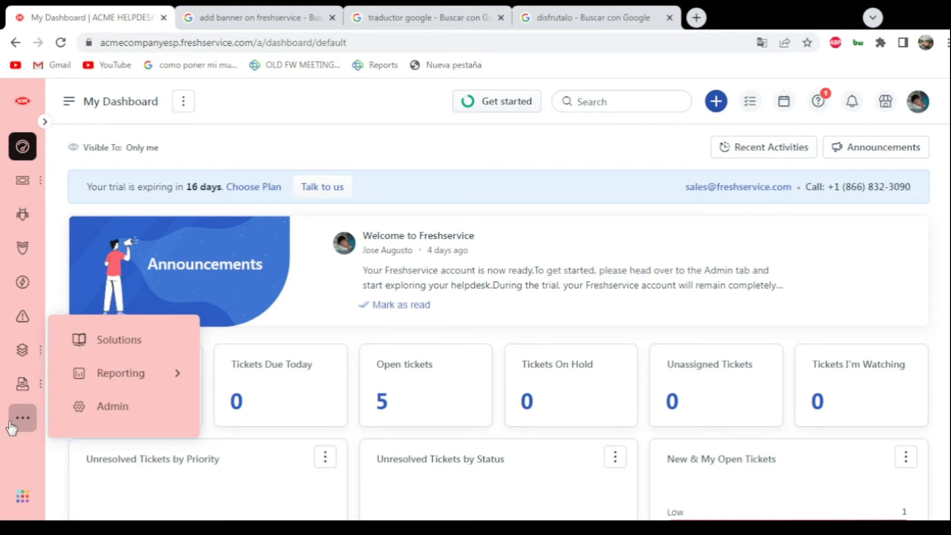
click(113, 407)
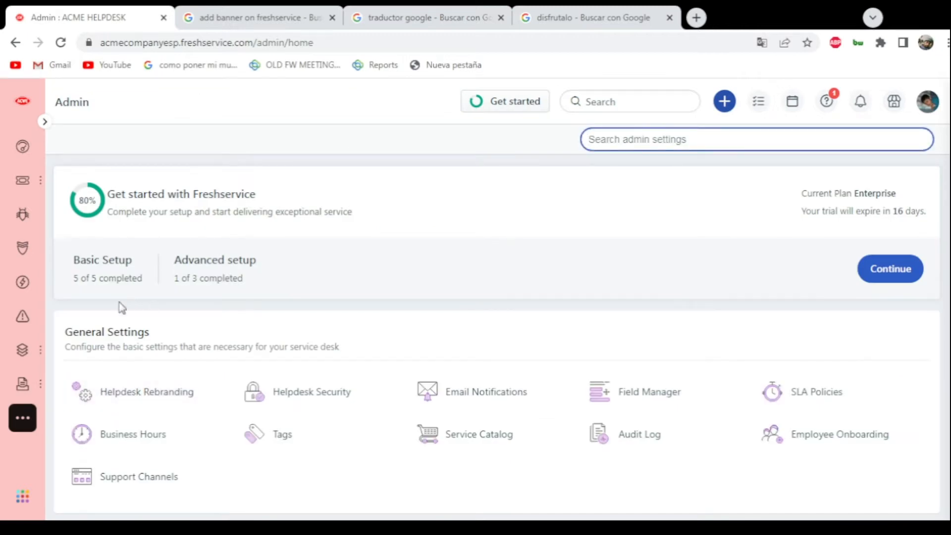
click(116, 409)
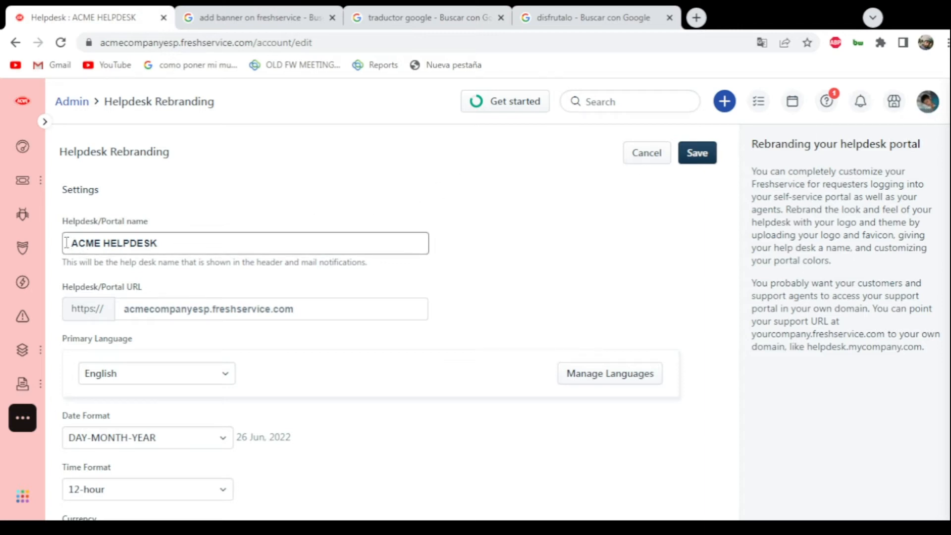
- Check the Helpdesk/Portal name in the settings, then view the support portal to see the name in its header
drag(70, 244, 222, 247)
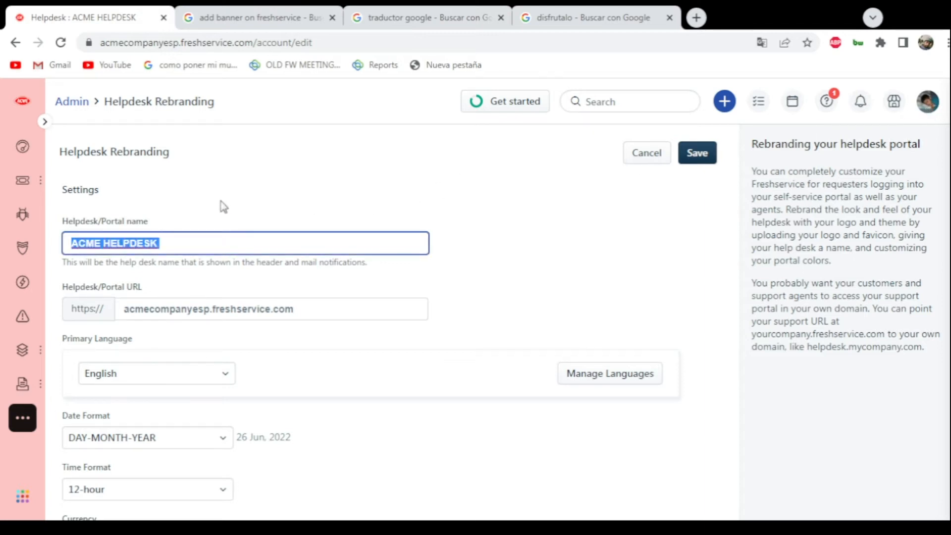
click(224, 206)
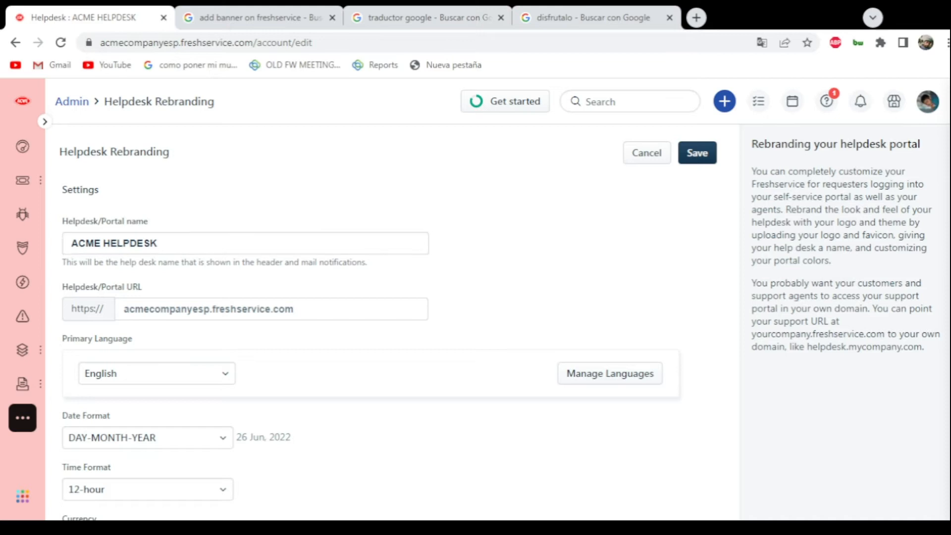
click(927, 102)
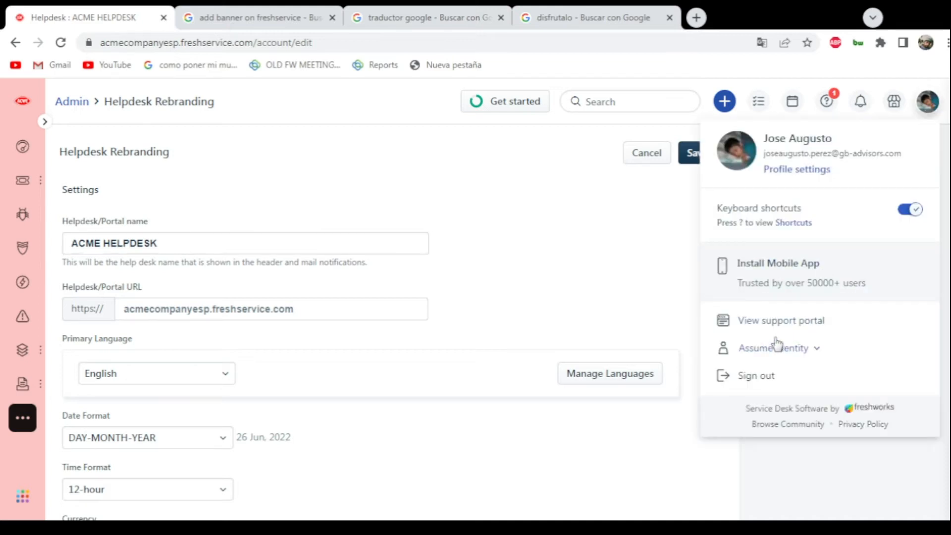
click(759, 323)
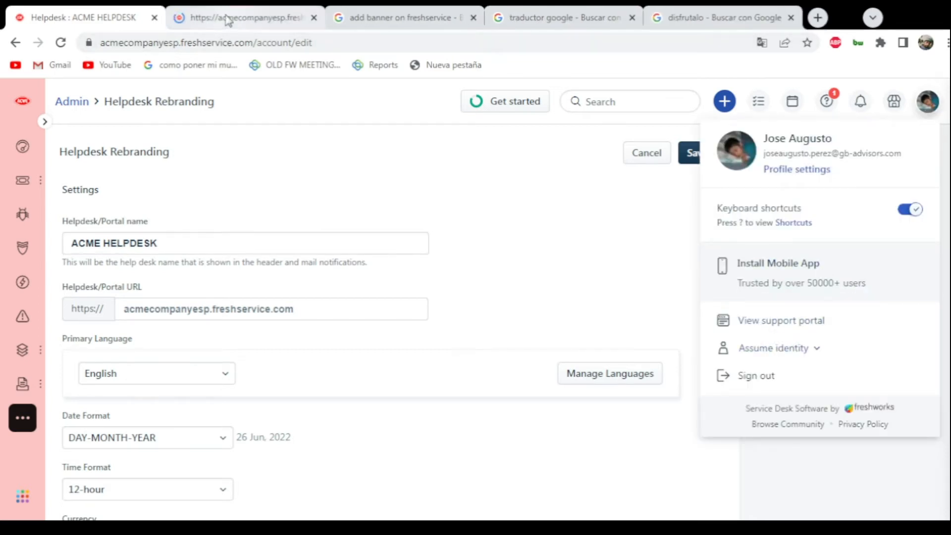
click(232, 20)
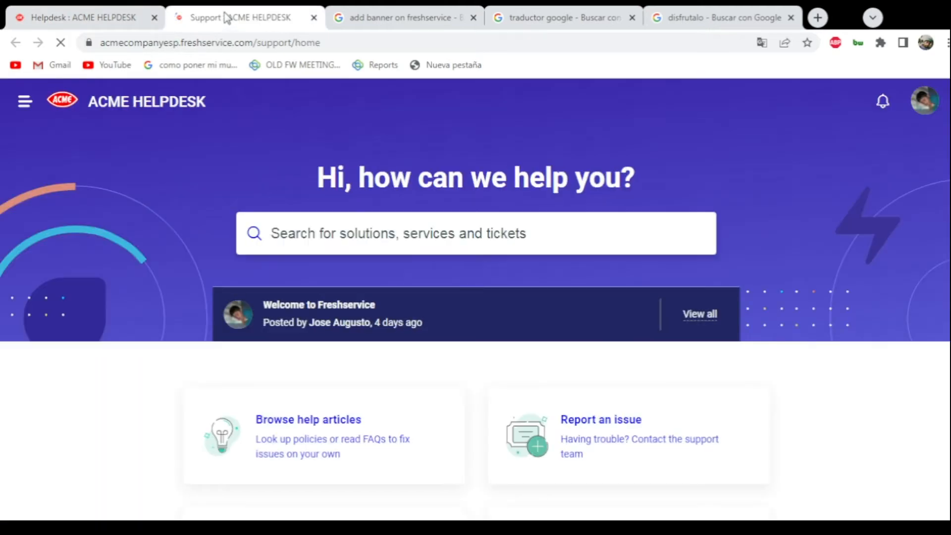
drag(211, 99, 132, 131)
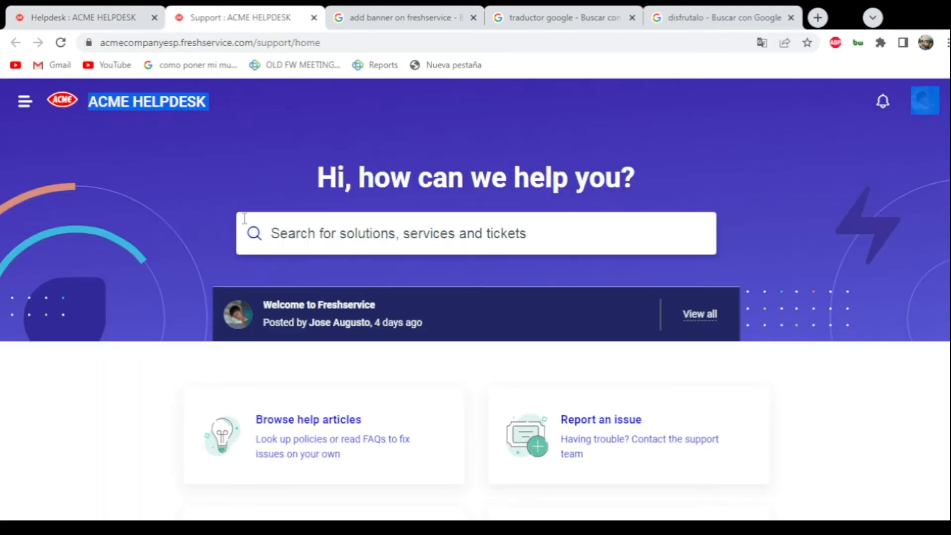
- Return to the Helpdesk Rebranding settings and look through the available primary languages without changing the selection
click(64, 15)
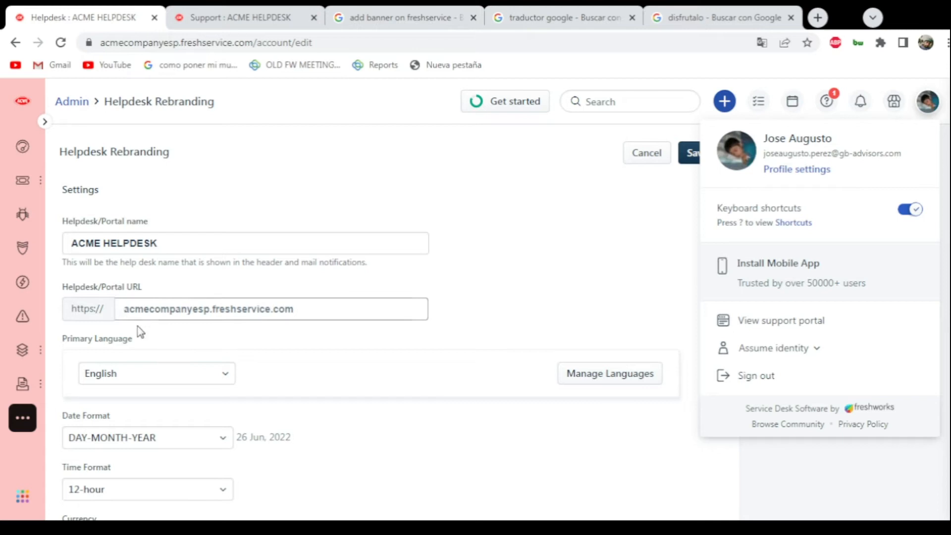
drag(322, 46, 107, 53)
click(312, 207)
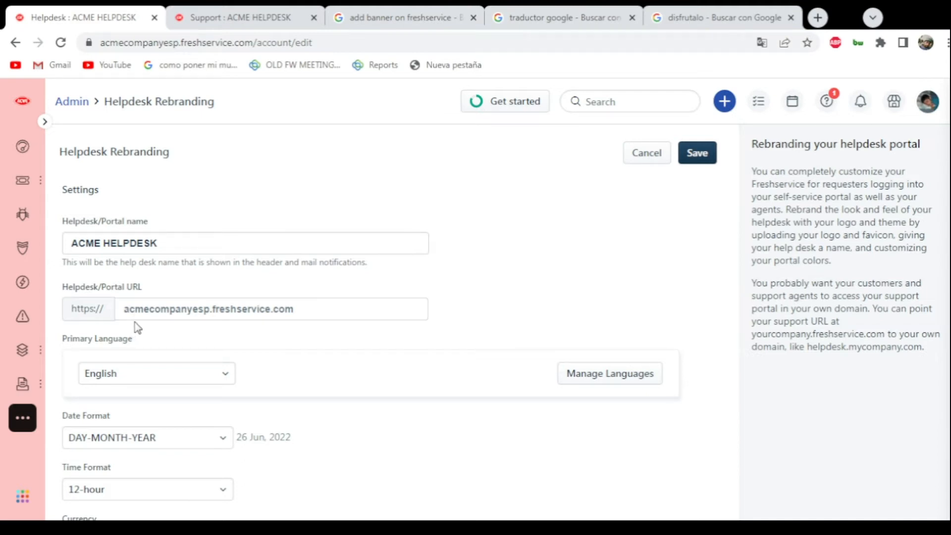
scroll(138, 327, down, 2)
click(185, 304)
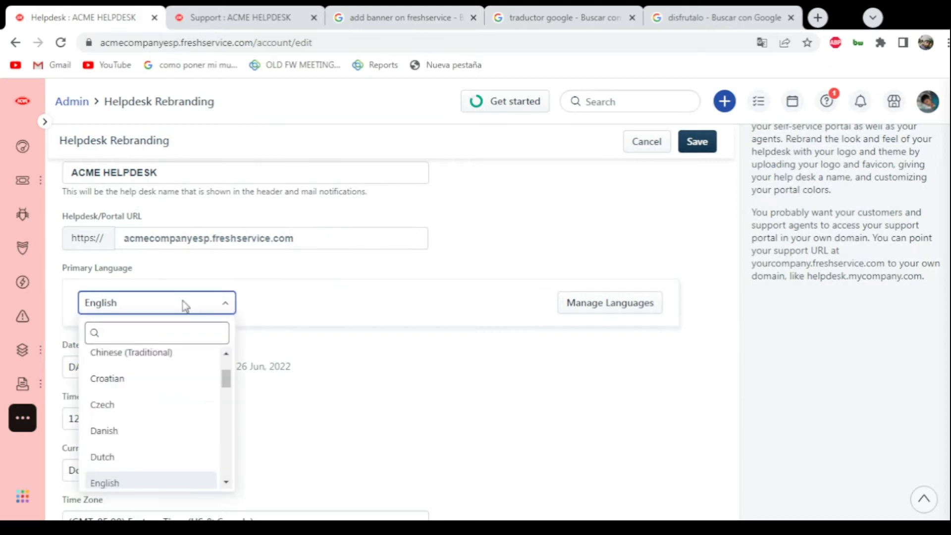
scroll(159, 395, down, 8)
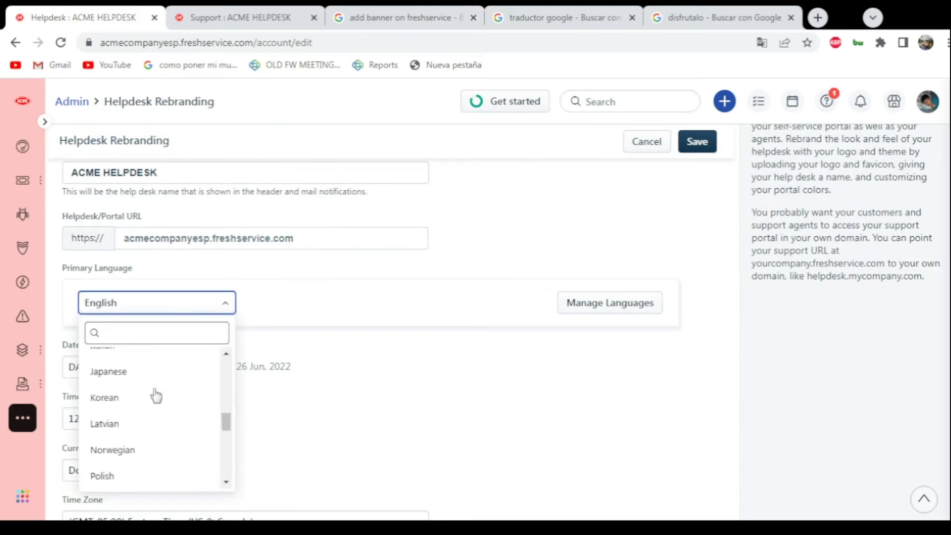
scroll(155, 395, up, 5)
scroll(151, 402, down, 2)
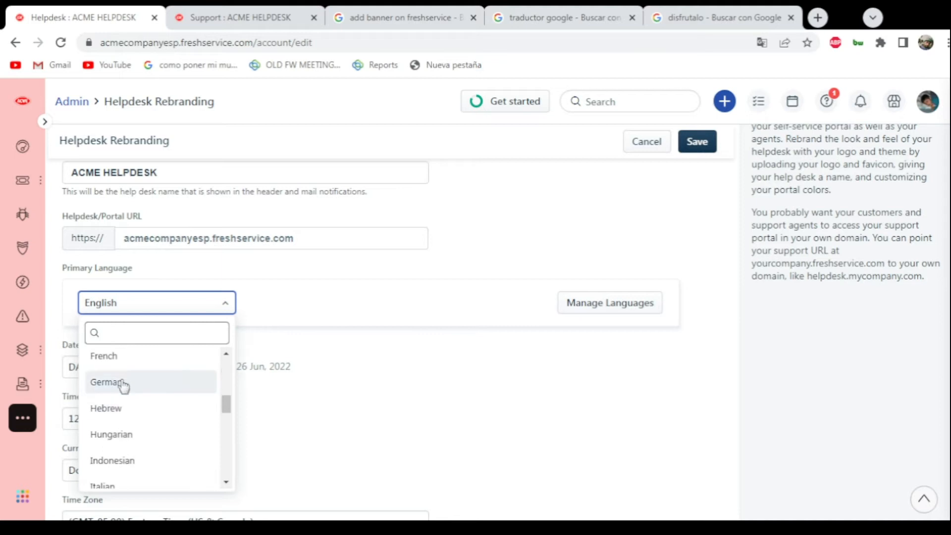
click(384, 366)
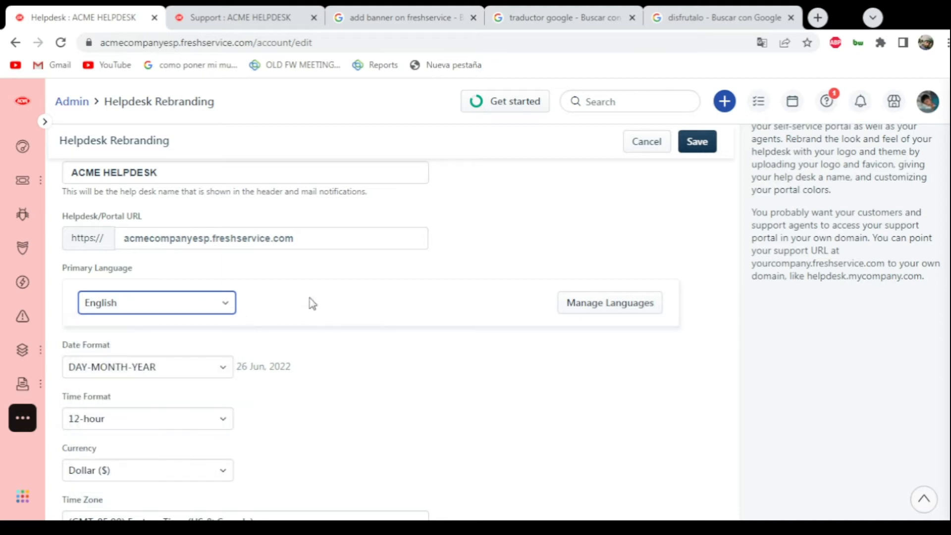
- Open the branding customization for the agent portal from the Helpdesk Rebranding settings
scroll(356, 352, down, 3)
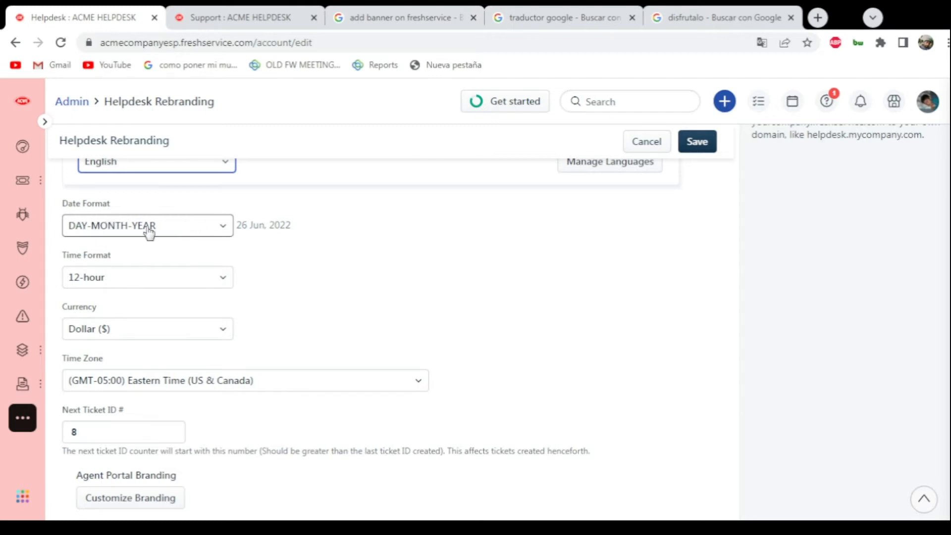
scroll(104, 312, down, 3)
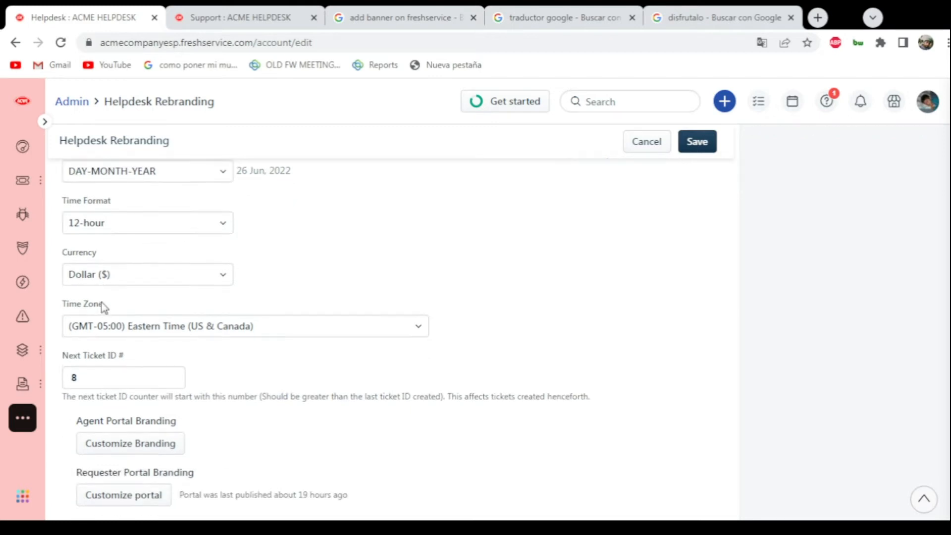
scroll(63, 303, down, 1)
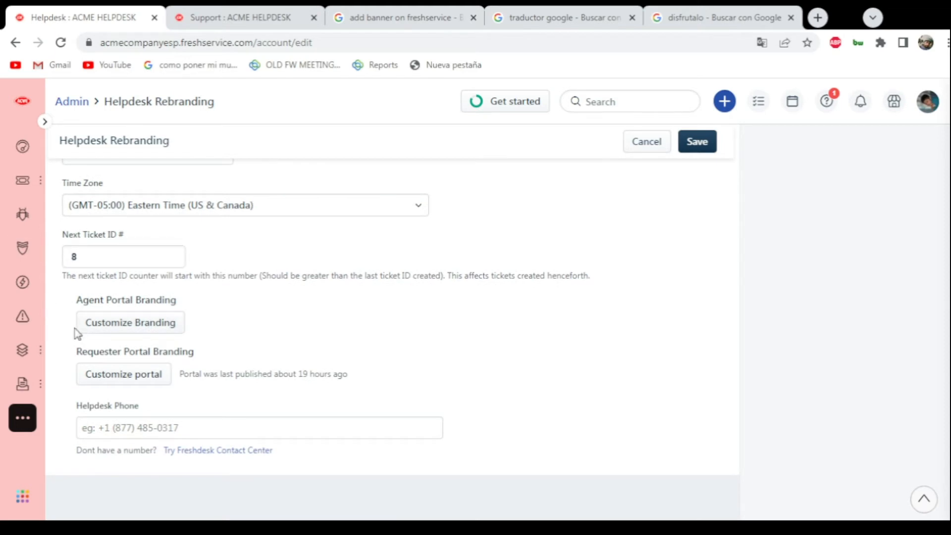
click(101, 331)
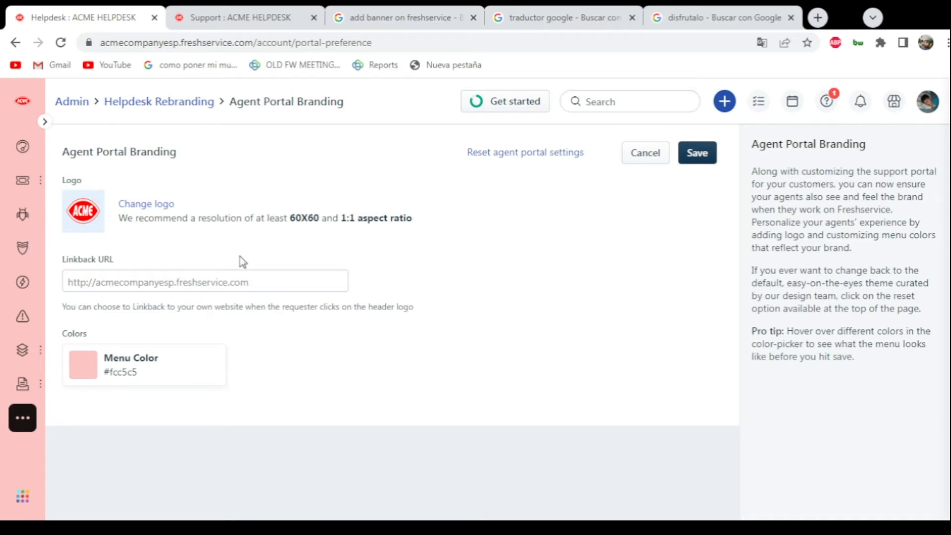
- Set the agent portal's menu color to dark red #874a4a and save the branding
click(240, 279)
click(430, 277)
click(84, 367)
drag(161, 399, 138, 439)
click(393, 324)
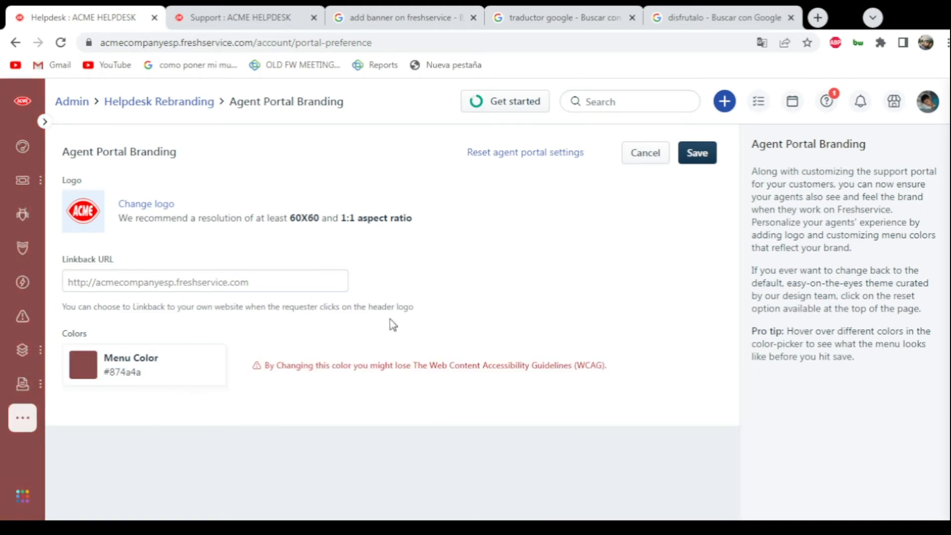
click(708, 158)
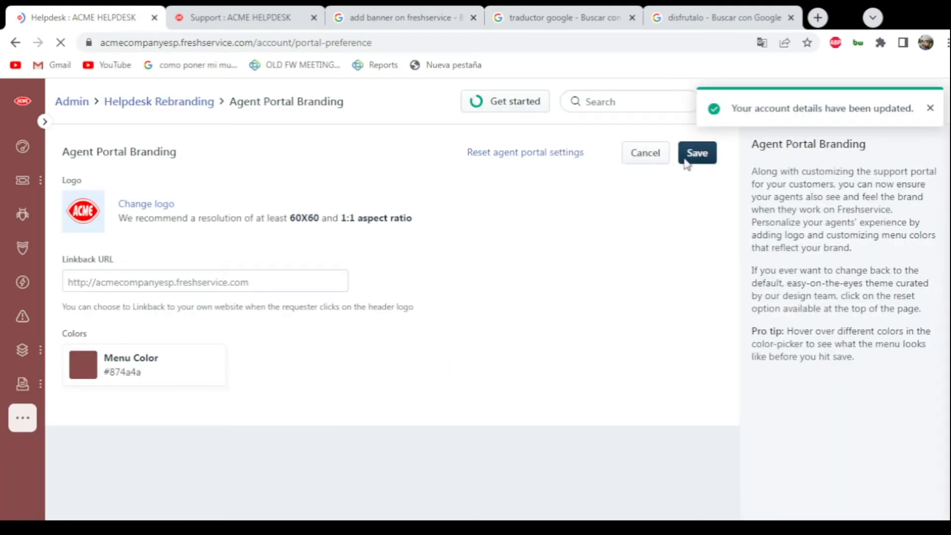
- Go back to the Helpdesk Rebranding settings and open the requester portal customization
mouse_move(23, 418)
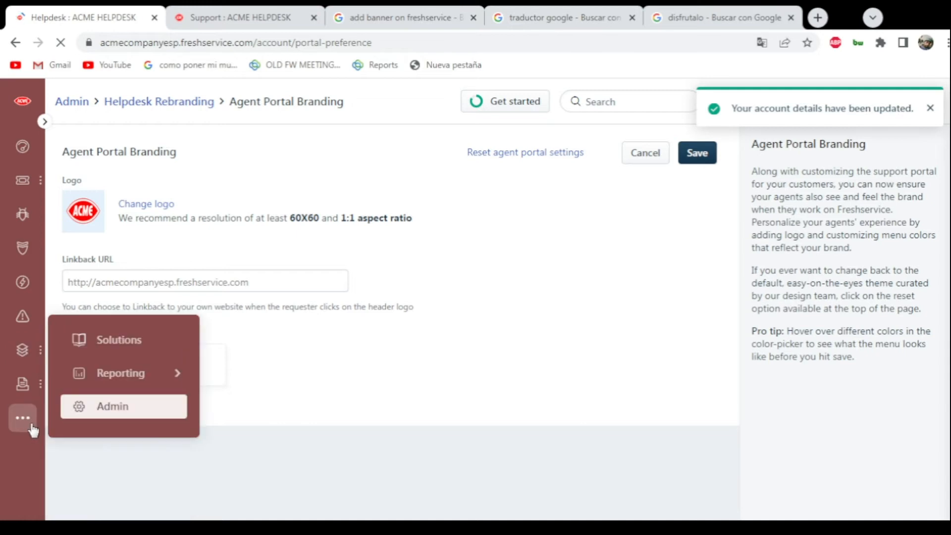
click(143, 421)
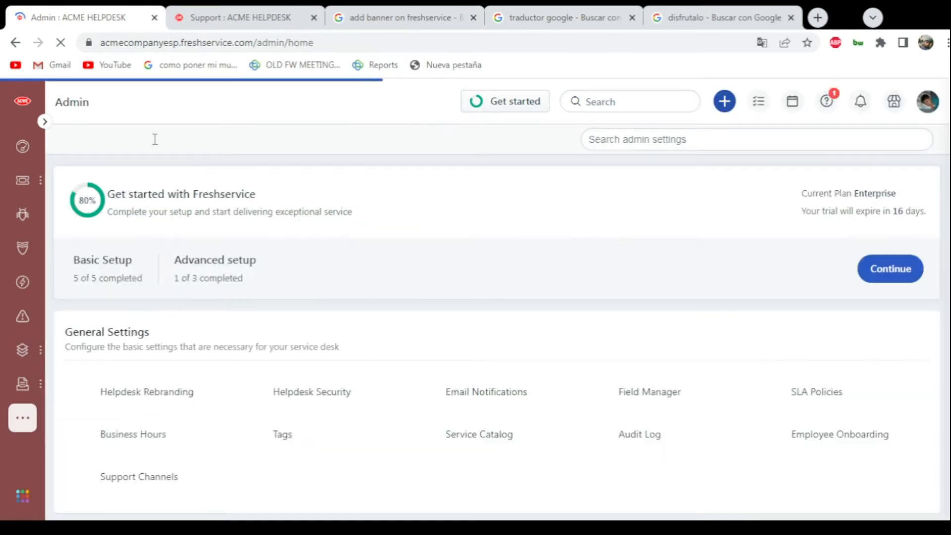
click(137, 396)
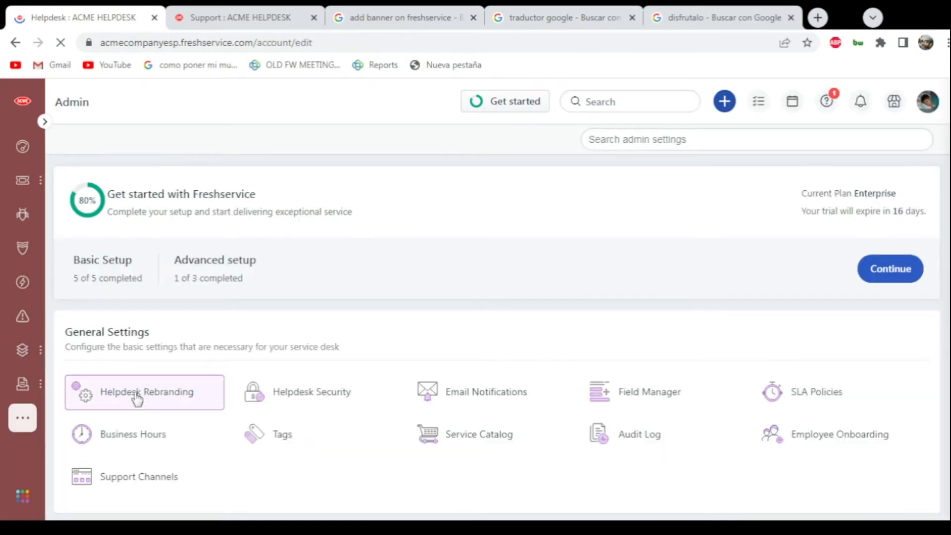
scroll(138, 396, down, 7)
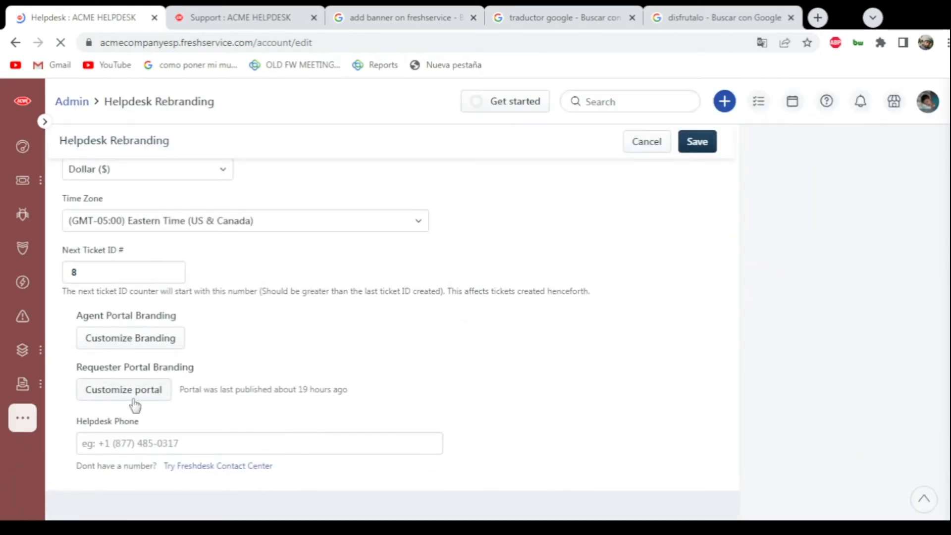
click(110, 391)
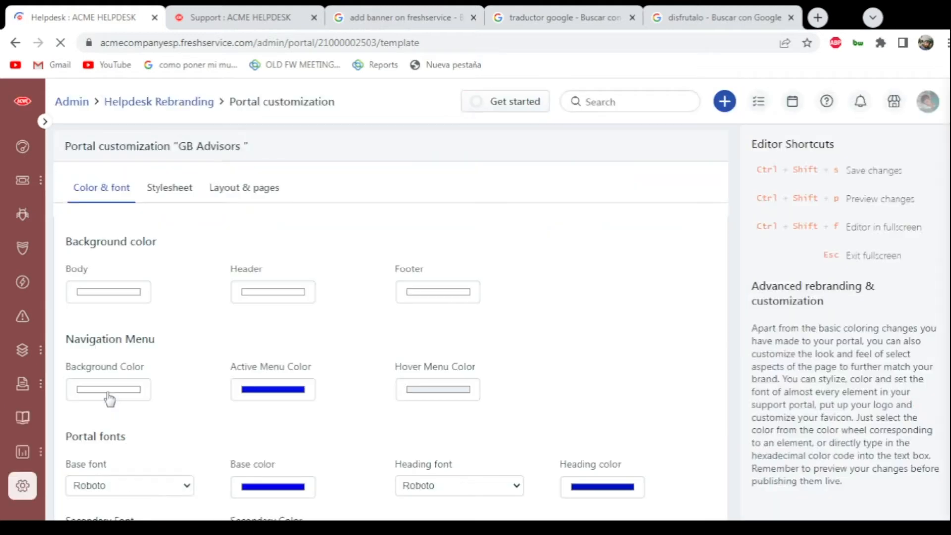
scroll(221, 322, down, 4)
scroll(238, 300, up, 4)
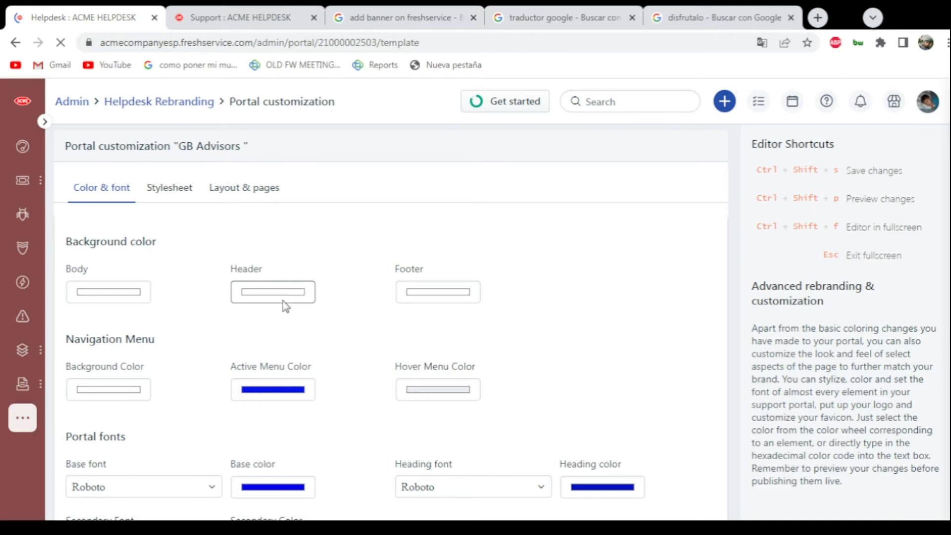
click(928, 104)
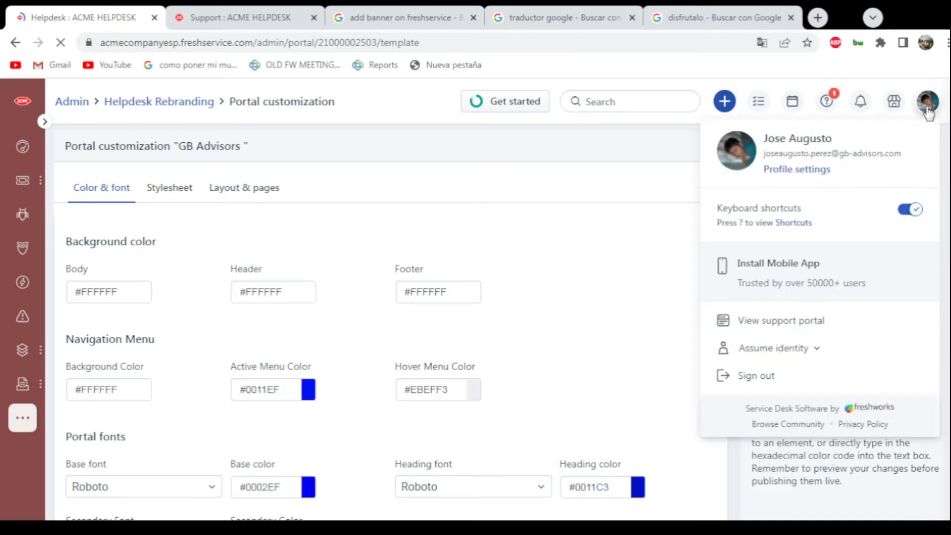
click(564, 235)
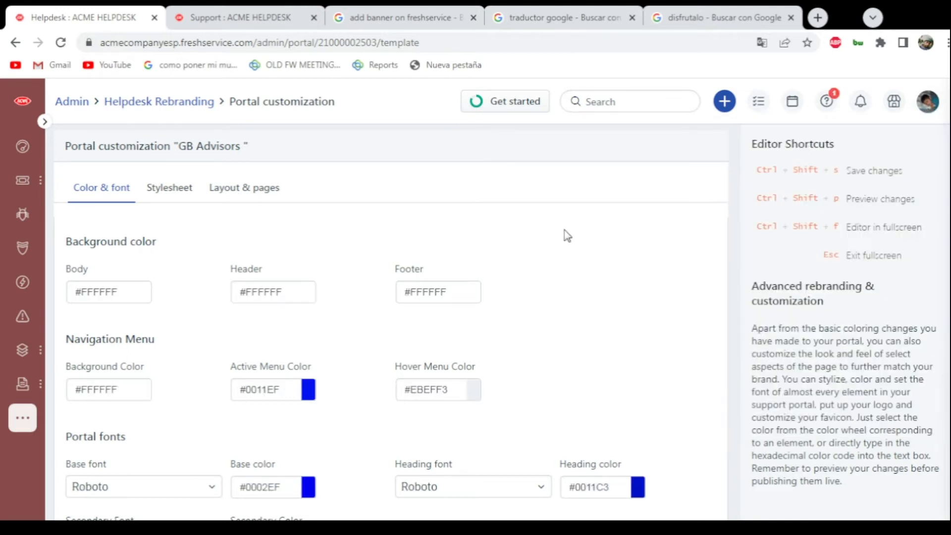
- Look through the requester portal's color and font settings, from background and navigation menu colors to portal fonts and link colors
scroll(569, 234, down, 3)
scroll(165, 208, up, 2)
scroll(199, 331, down, 5)
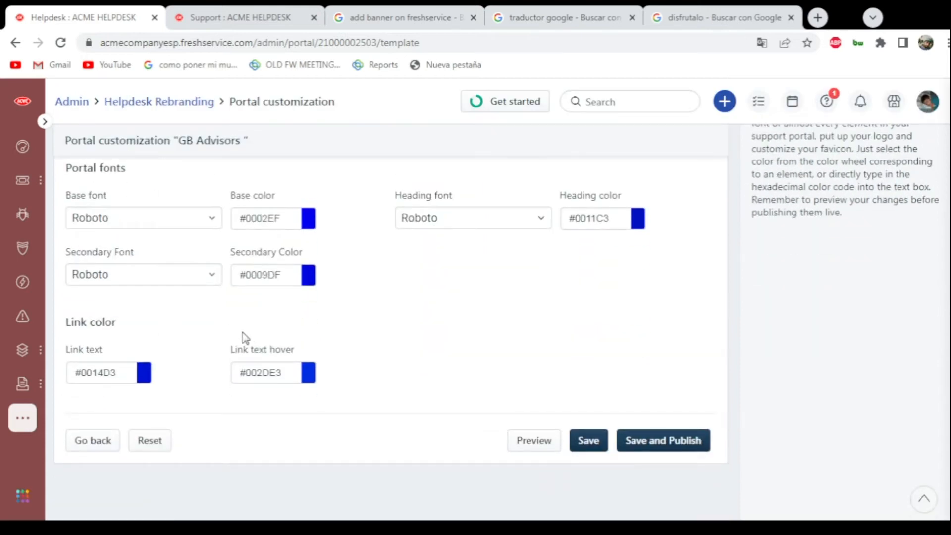
scroll(104, 238, up, 8)
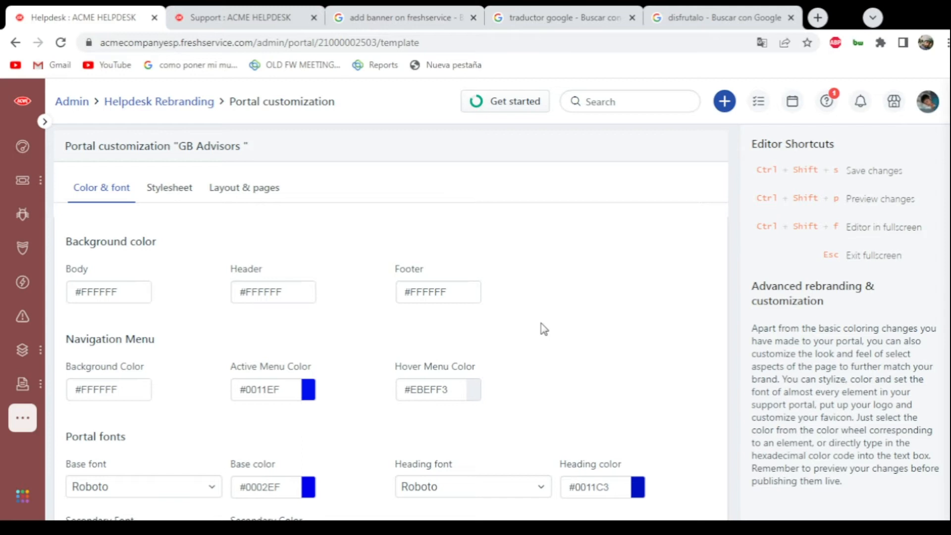
scroll(104, 322, down, 4)
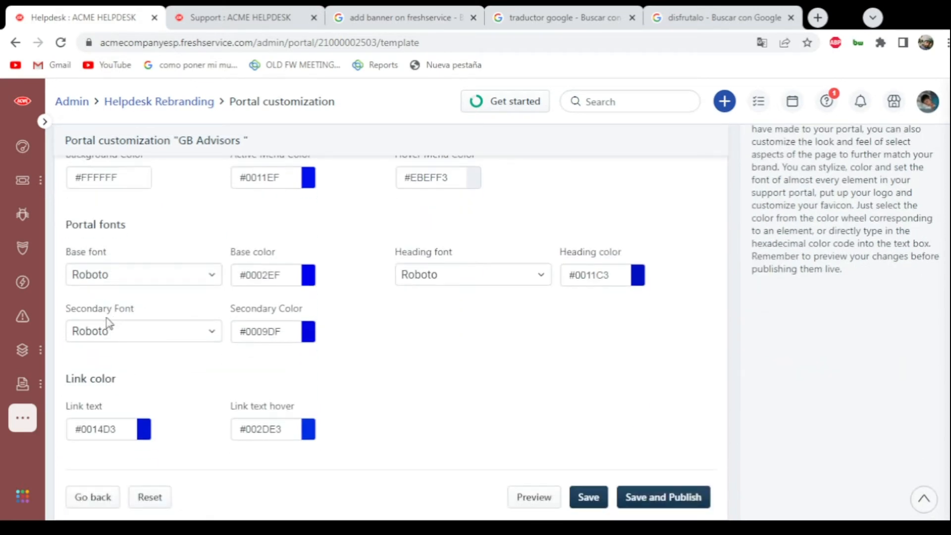
scroll(208, 344, down, 1)
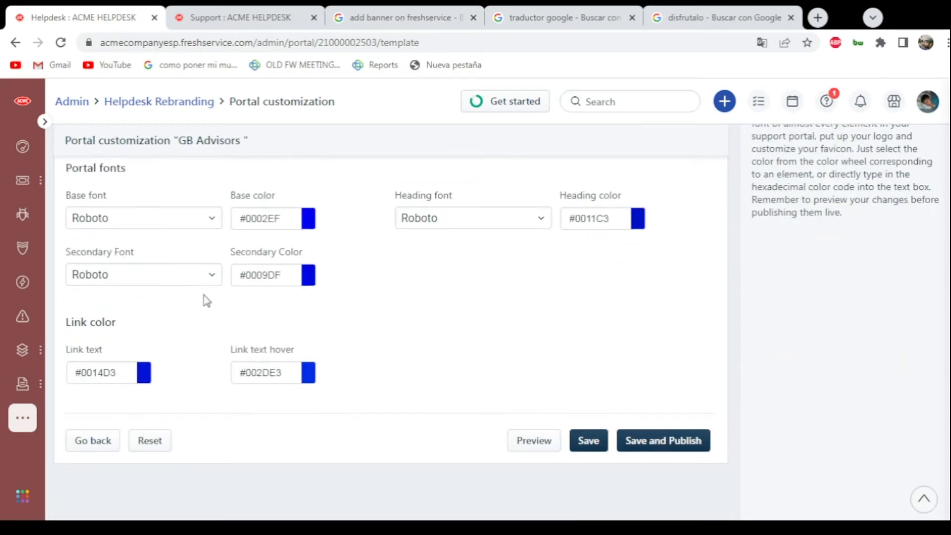
scroll(516, 354, up, 4)
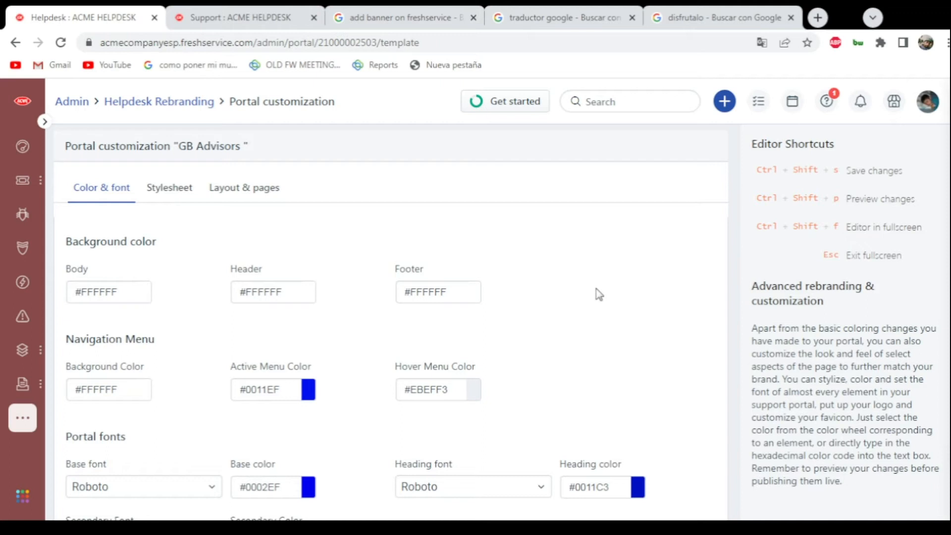
- Check how the support portal home page currently looks, and return to the portal customization page
click(184, 15)
scroll(393, 278, down, 10)
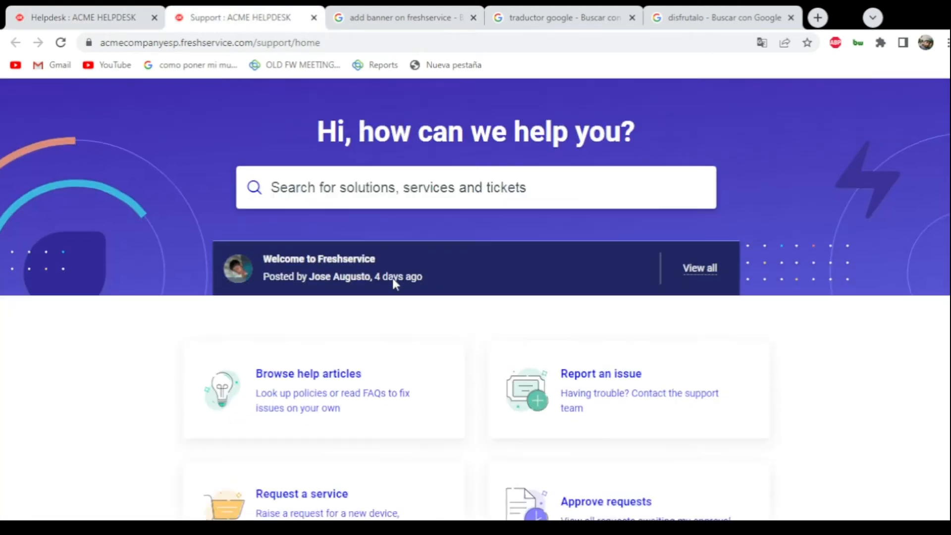
scroll(408, 329, down, 2)
scroll(408, 329, up, 8)
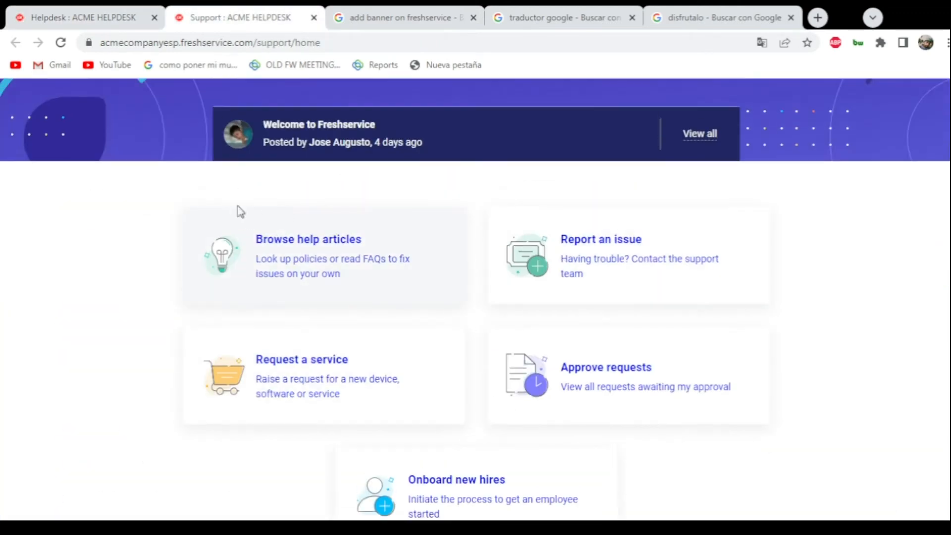
scroll(680, 164, up, 3)
click(101, 18)
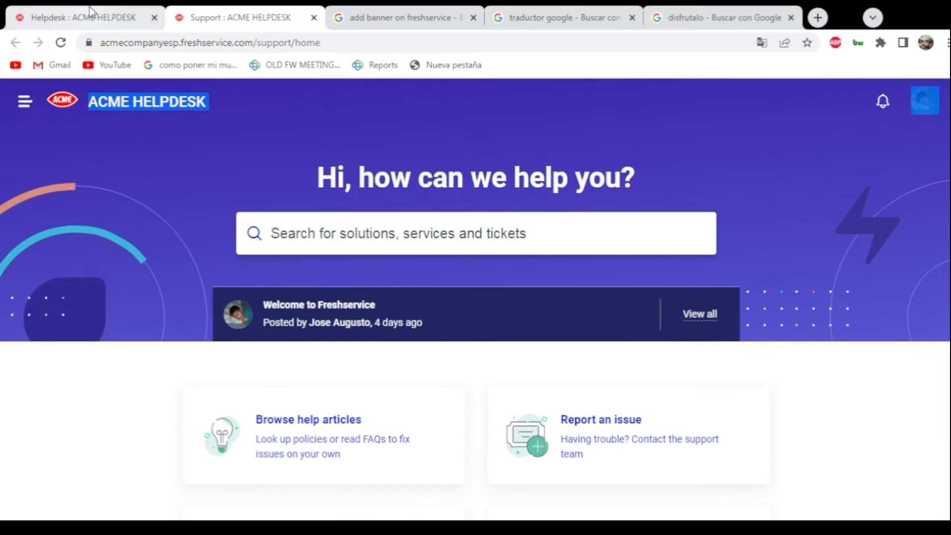
- Examine the requester portal's custom stylesheet and its layout and pages code, and return to the color and font settings
scroll(341, 267, down, 5)
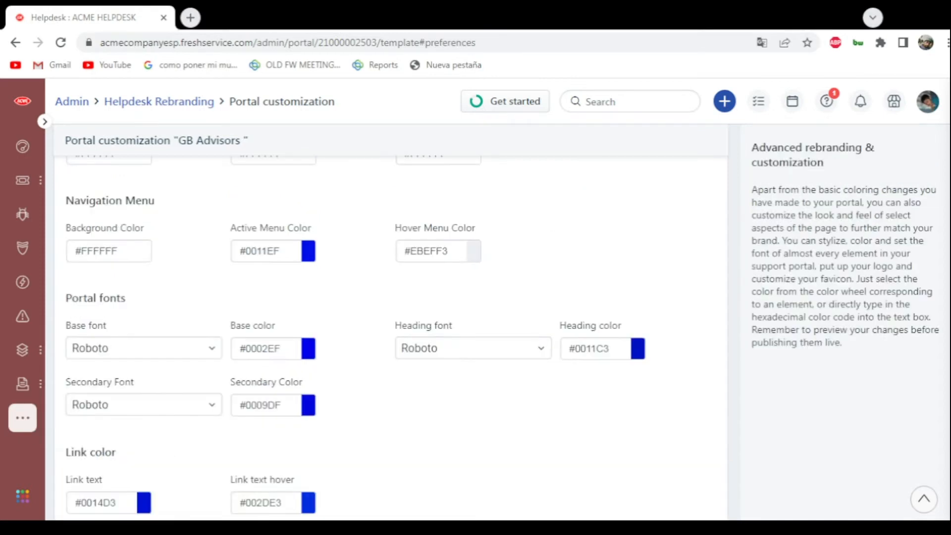
scroll(272, 229, up, 3)
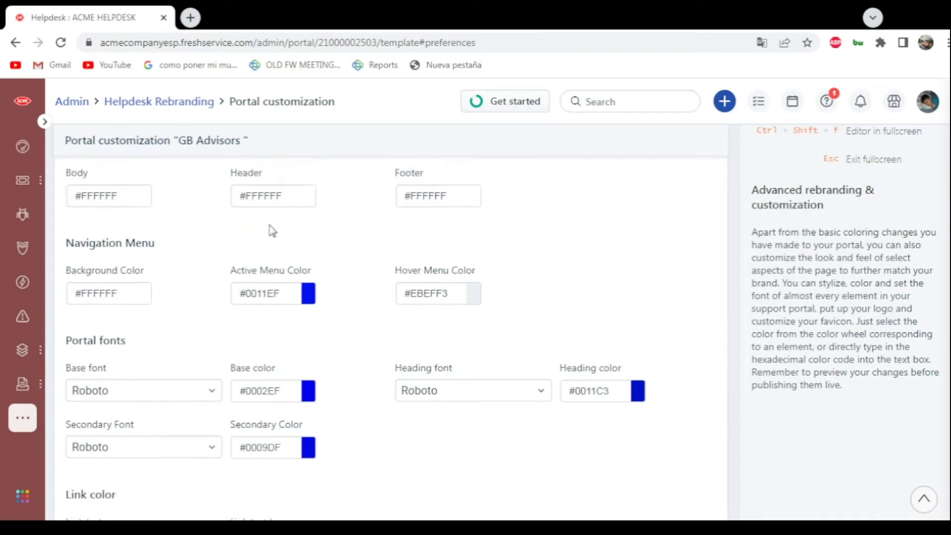
click(166, 200)
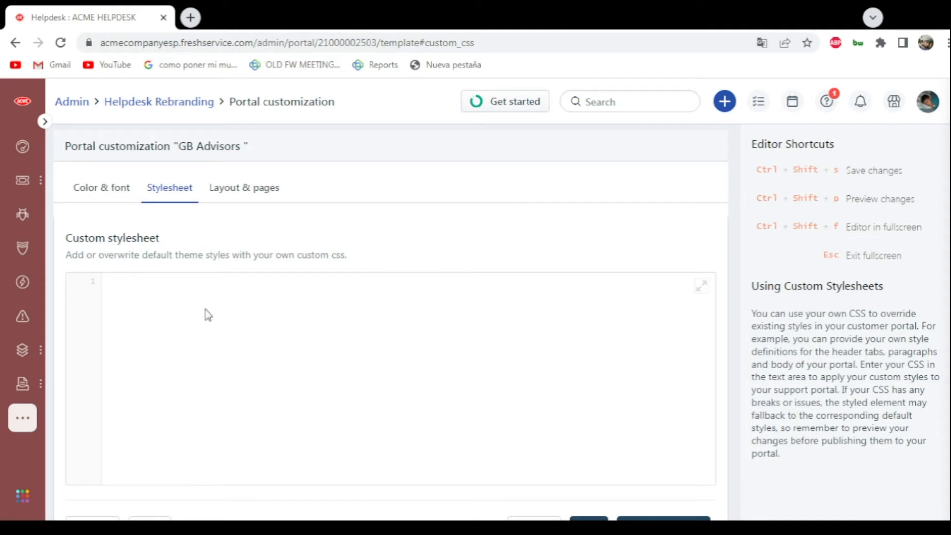
click(237, 200)
scroll(237, 199, up, 3)
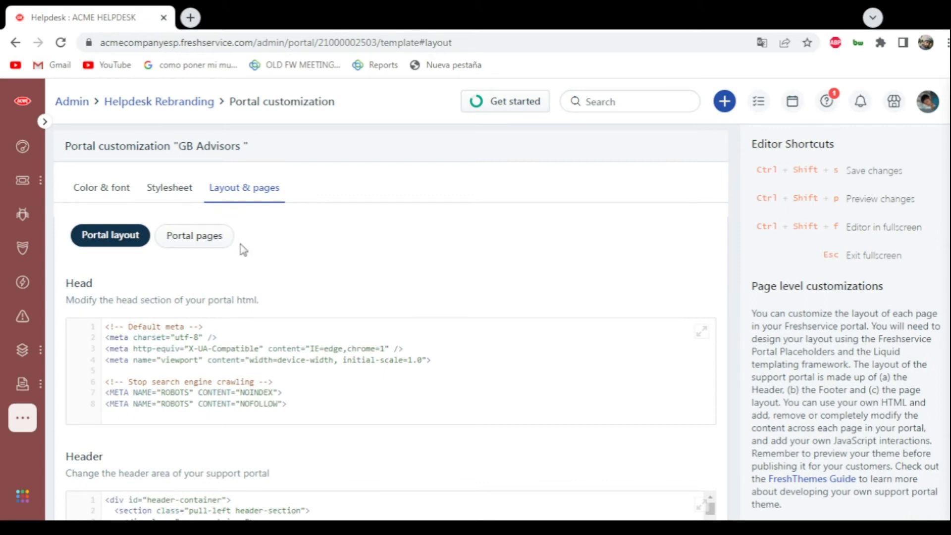
scroll(258, 256, down, 10)
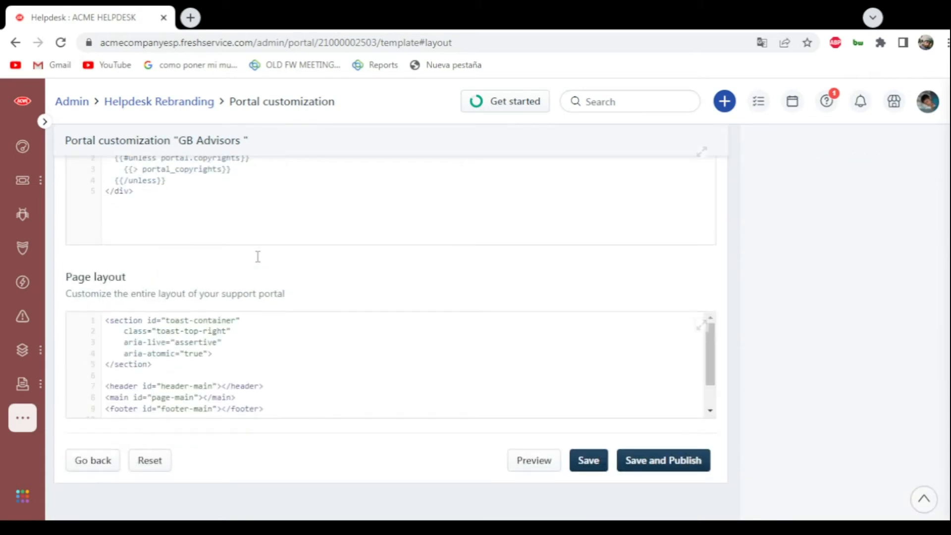
scroll(257, 256, up, 10)
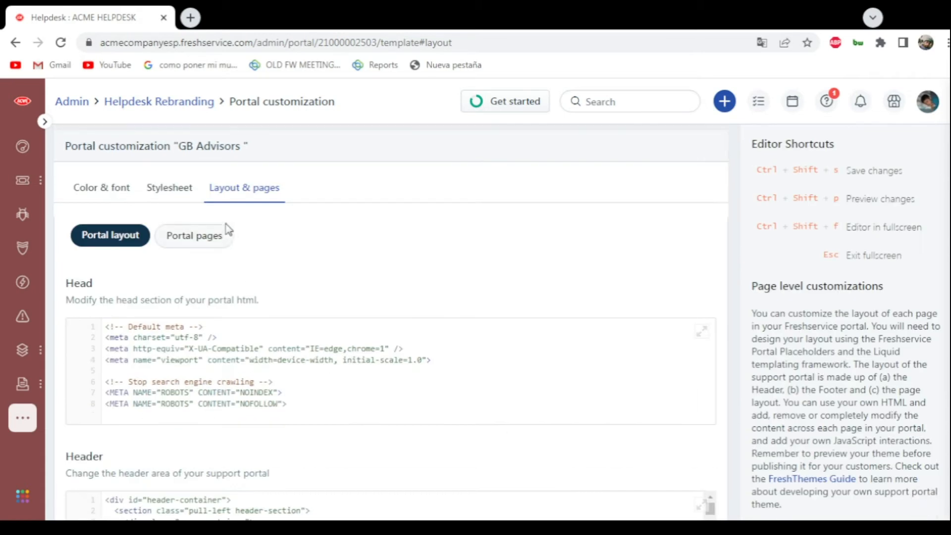
click(91, 189)
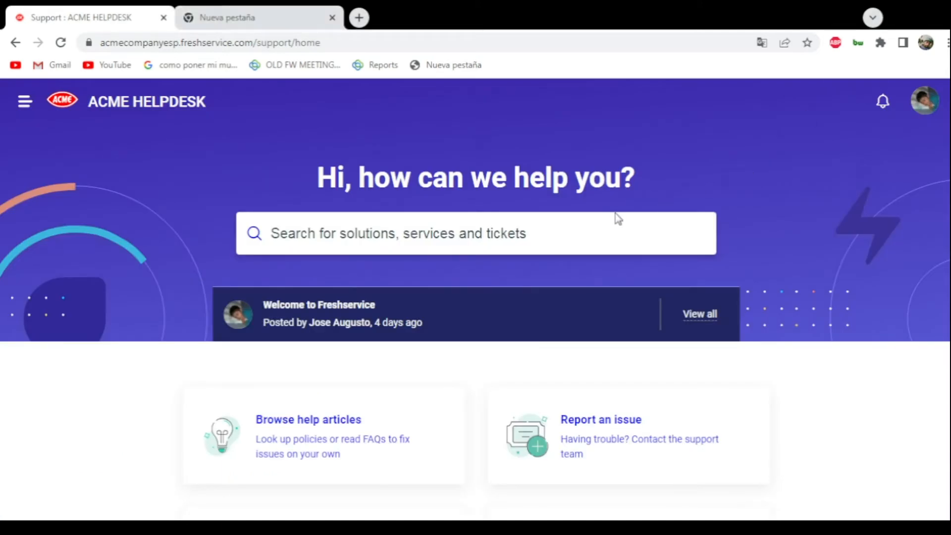
- Close the empty browser tab and look over the support portal home page's header, search banner and announcement bar
click(331, 18)
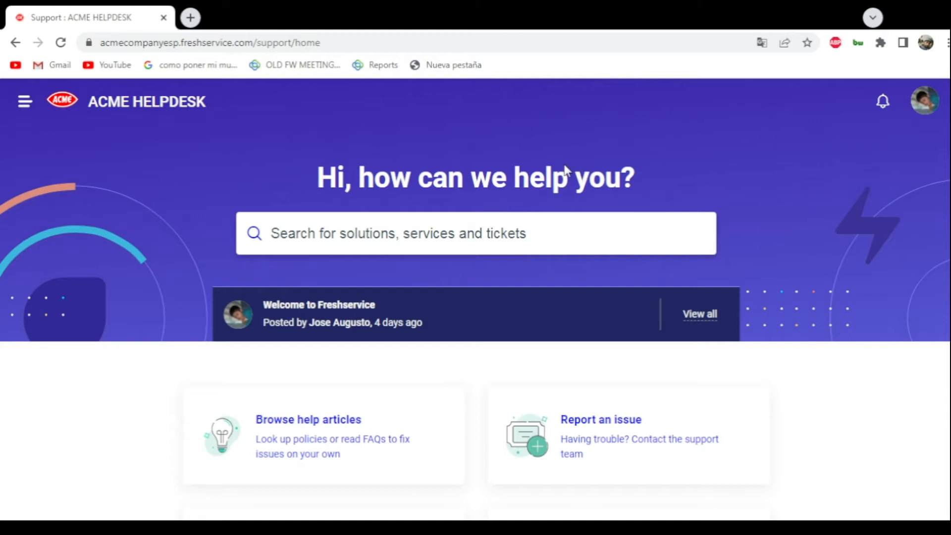
scroll(558, 149, down, 5)
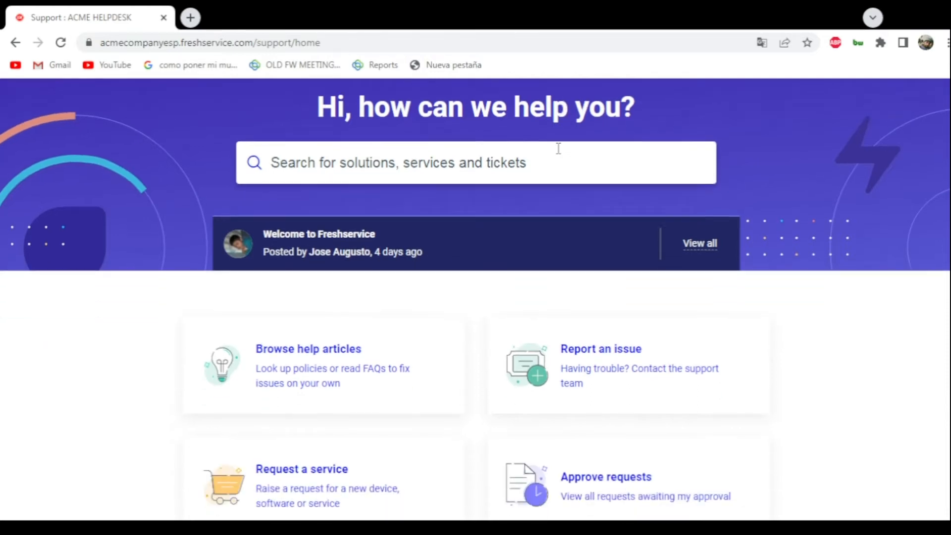
scroll(644, 193, down, 3)
scroll(782, 208, up, 8)
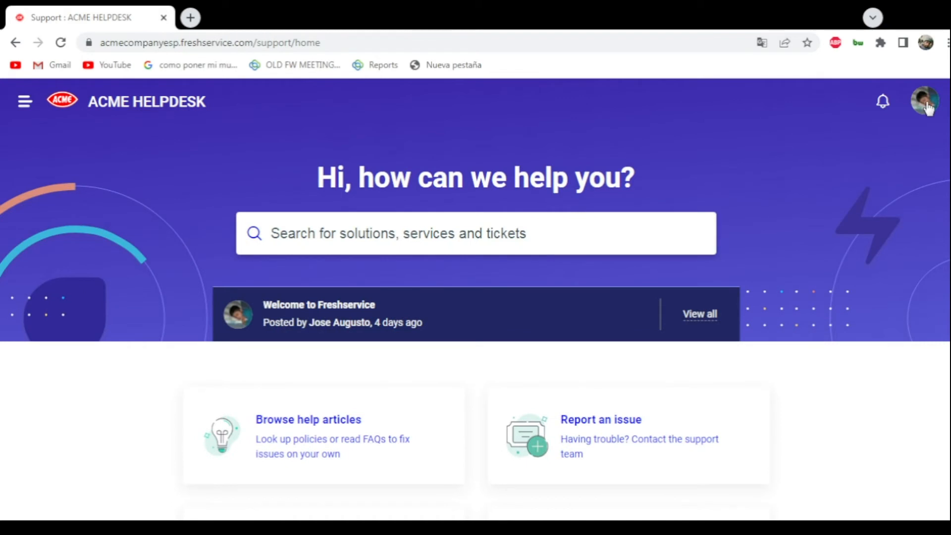
scroll(785, 238, down, 5)
scroll(312, 223, up, 5)
scroll(293, 242, down, 1)
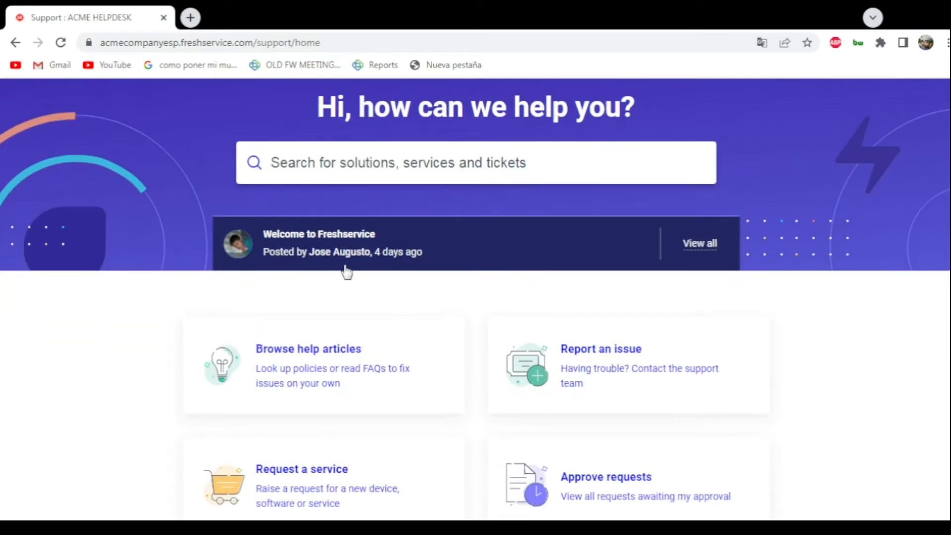
- View all announcements in the support portal, open the Welcome to Freshservice announcement, and return to the portal home page
click(704, 246)
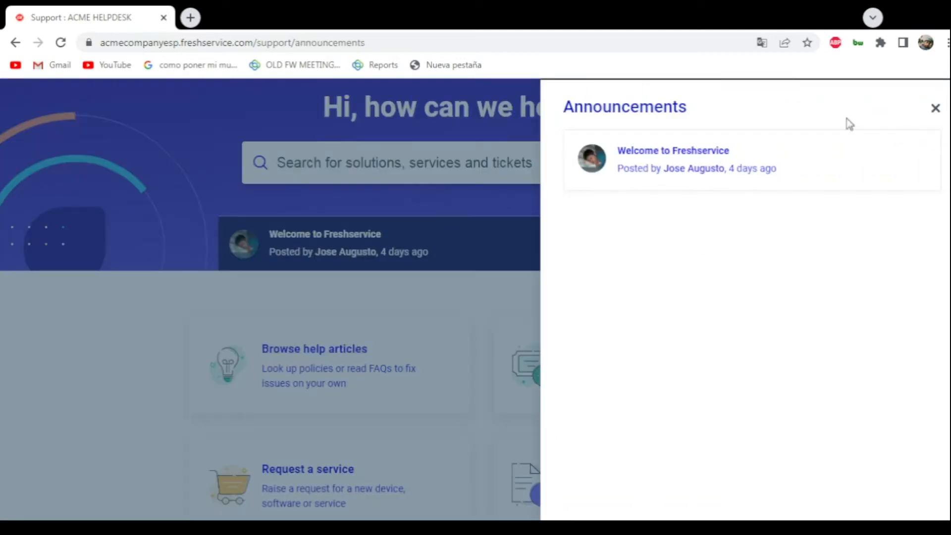
click(830, 170)
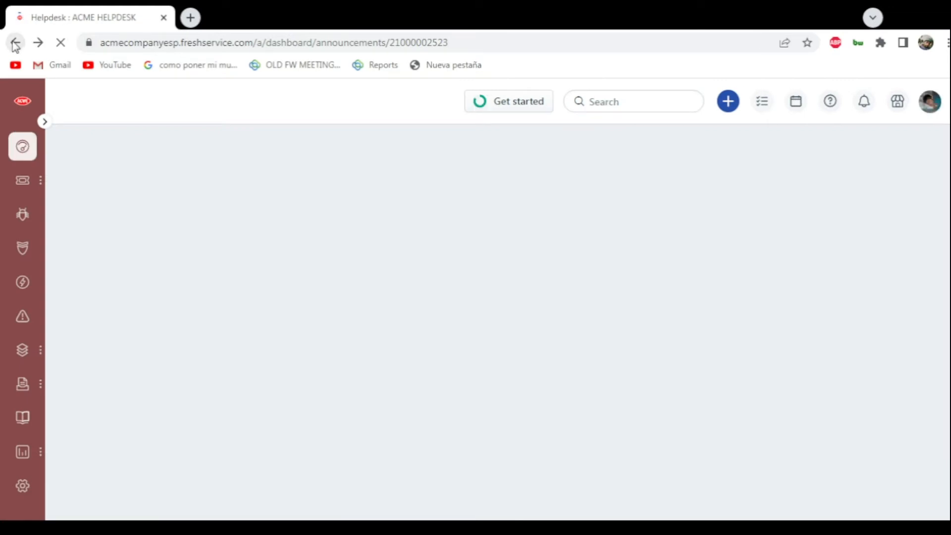
click(16, 43)
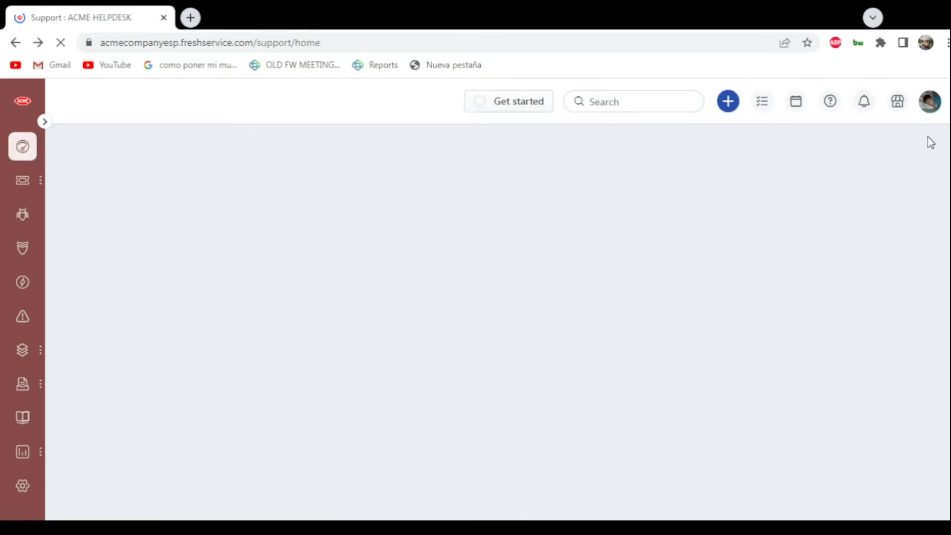
- Examine the support portal's home page cards, from Browse help articles to Onboard new hires
scroll(704, 266, down, 2)
scroll(319, 240, down, 3)
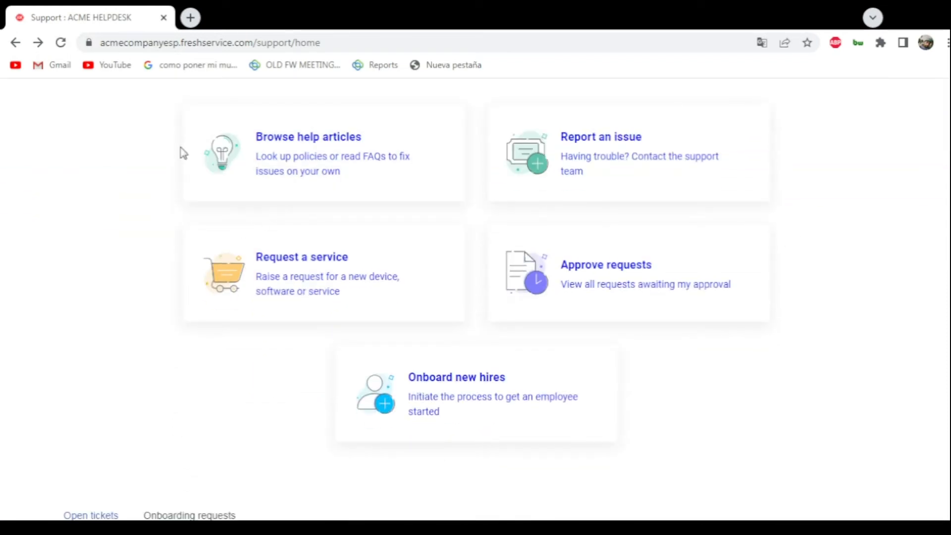
scroll(170, 178, up, 2)
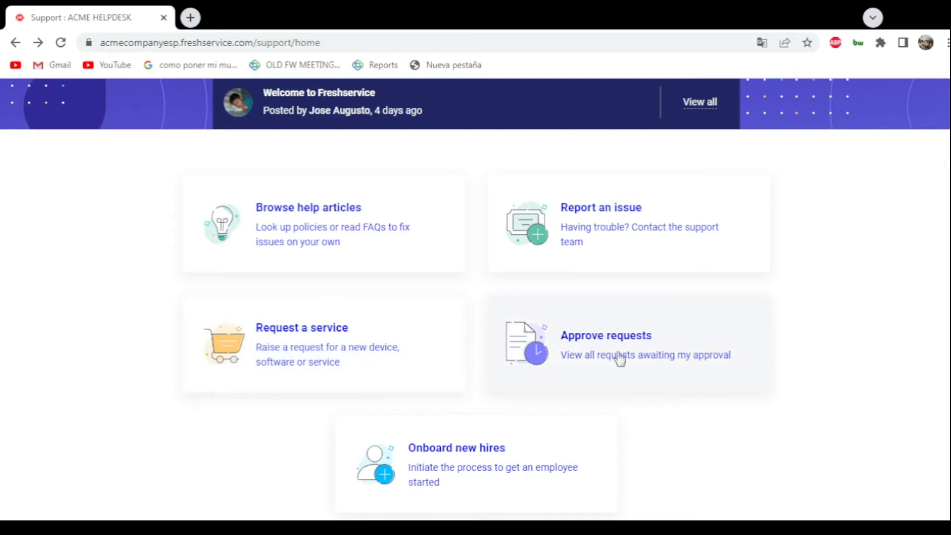
scroll(431, 410, down, 2)
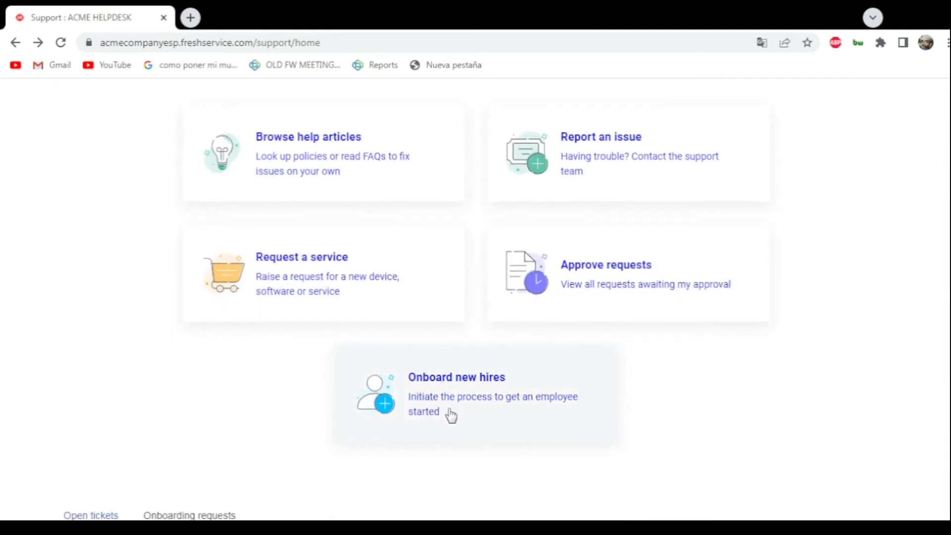
scroll(444, 410, up, 5)
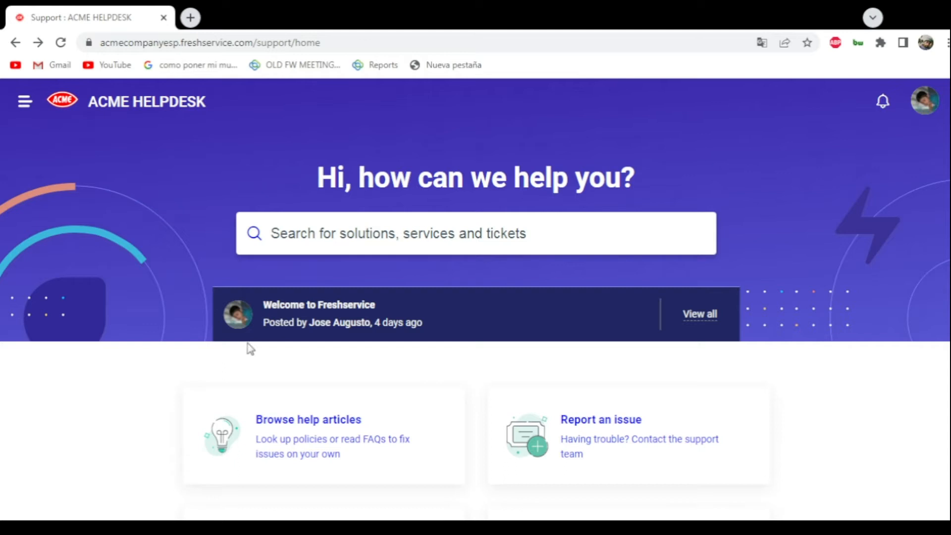
- Go back to the agent dashboard, assume the identity of the third agent listed, and dismiss the notification
click(923, 112)
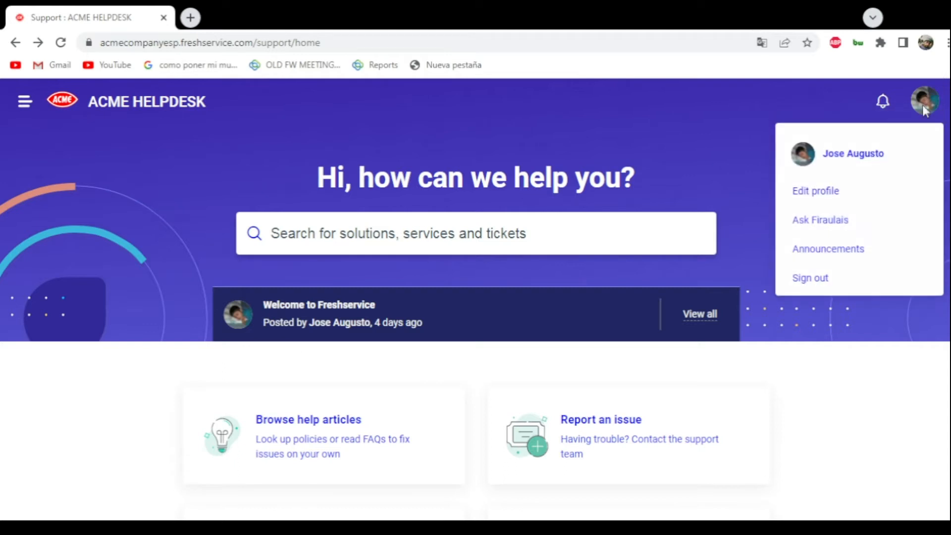
click(12, 45)
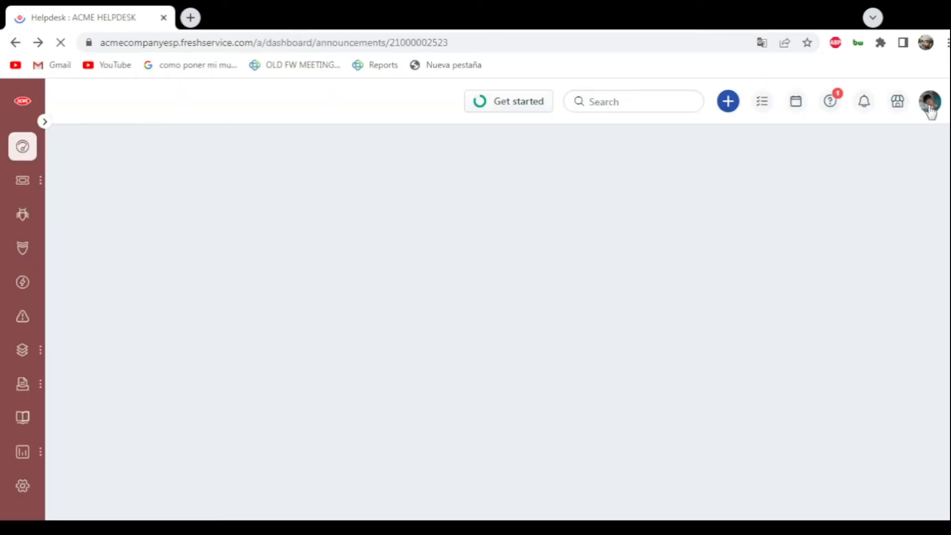
click(930, 110)
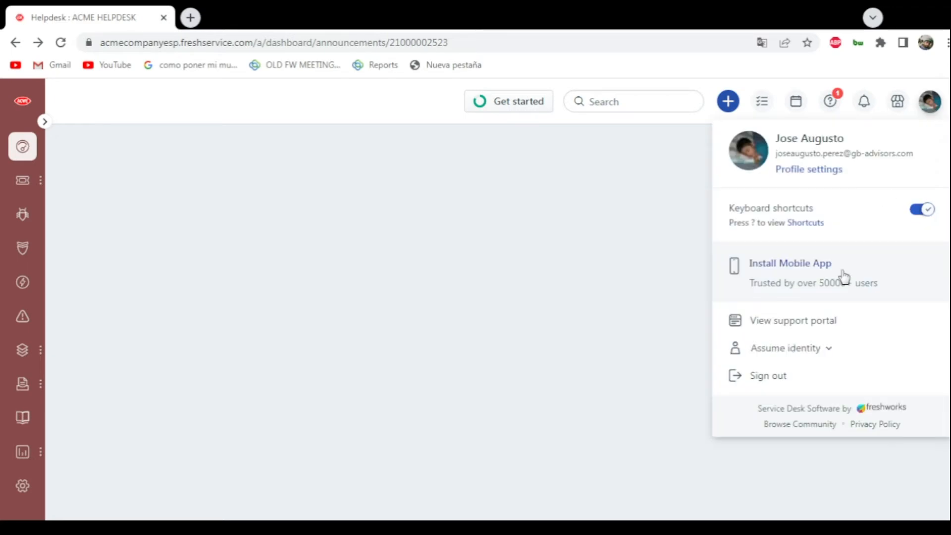
click(788, 351)
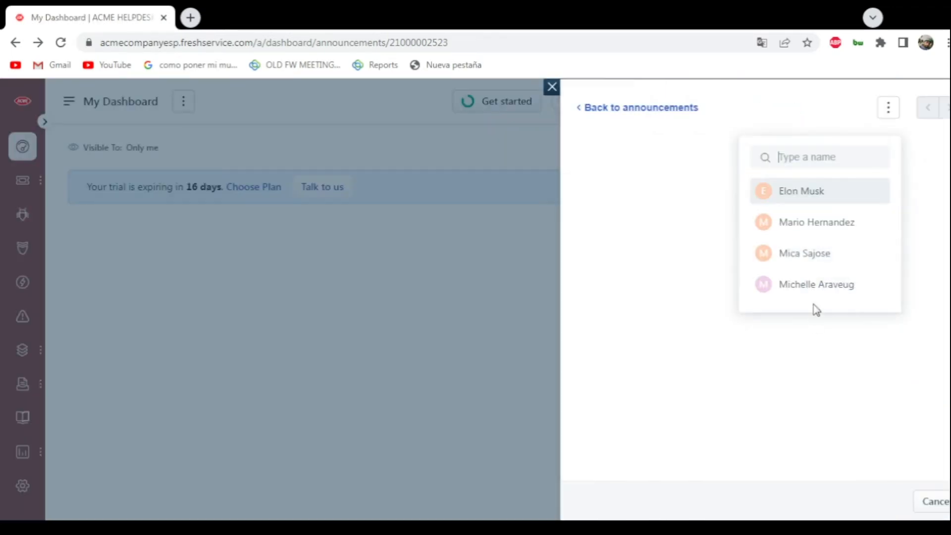
click(824, 259)
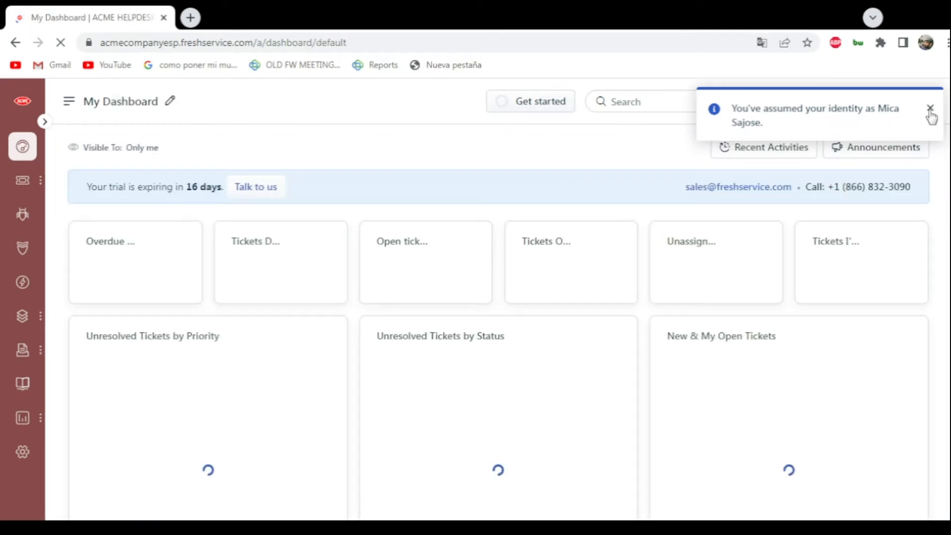
click(930, 111)
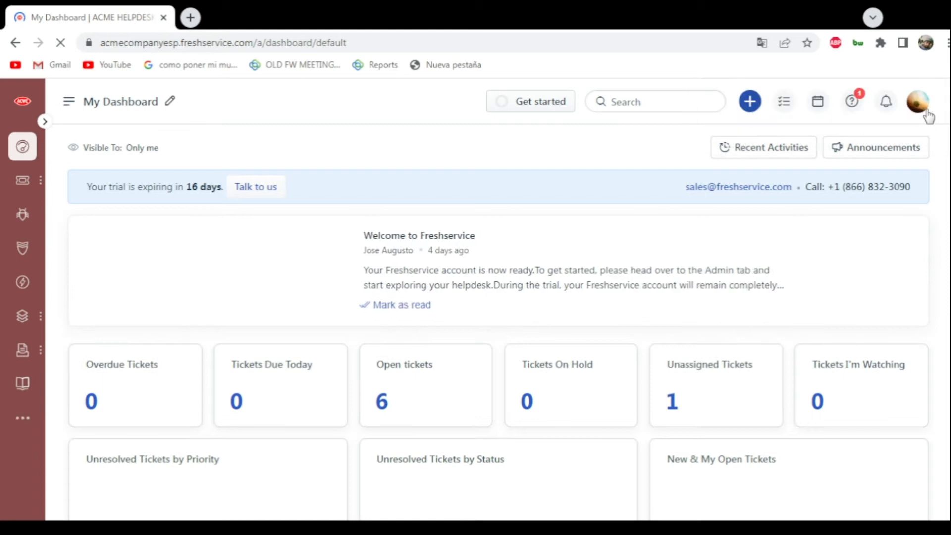
- Open the support portal under the assumed agent identity and look over its home page cards
click(918, 134)
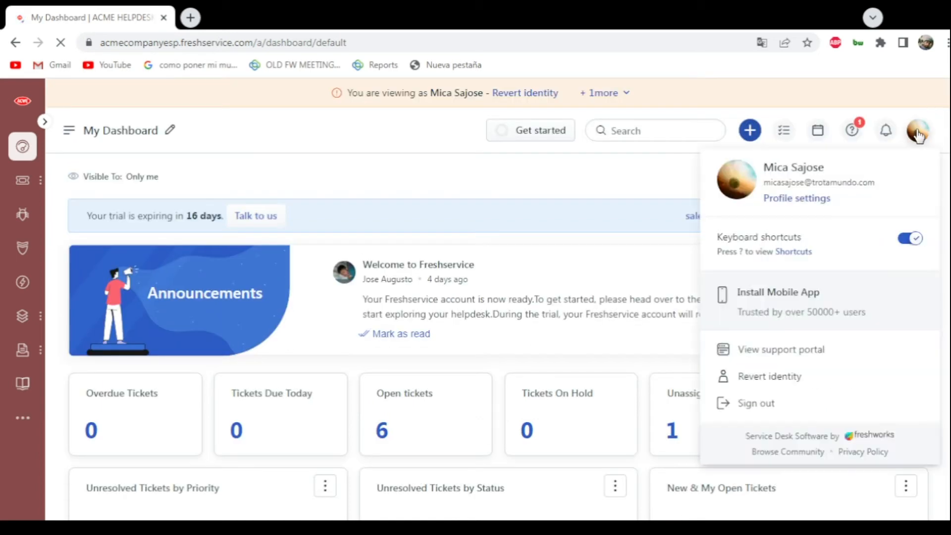
click(799, 349)
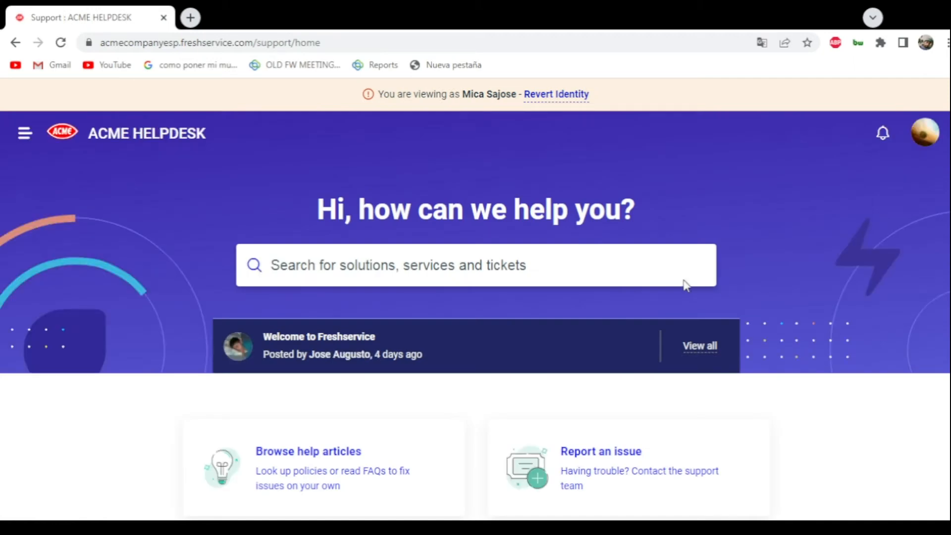
scroll(286, 284, down, 4)
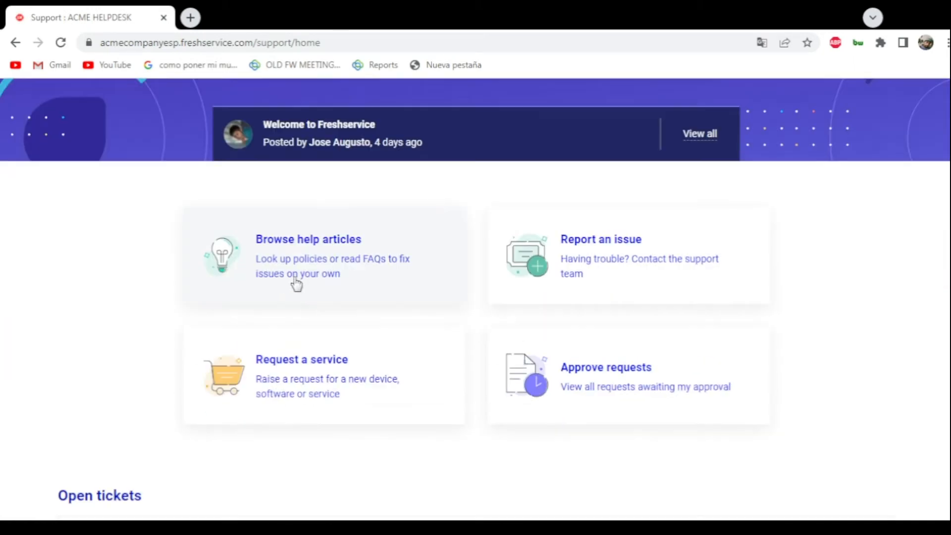
- Examine the support portal home page from the search banner and announcement through the service cards to the Open tickets section
scroll(130, 252, down, 1)
scroll(186, 239, up, 3)
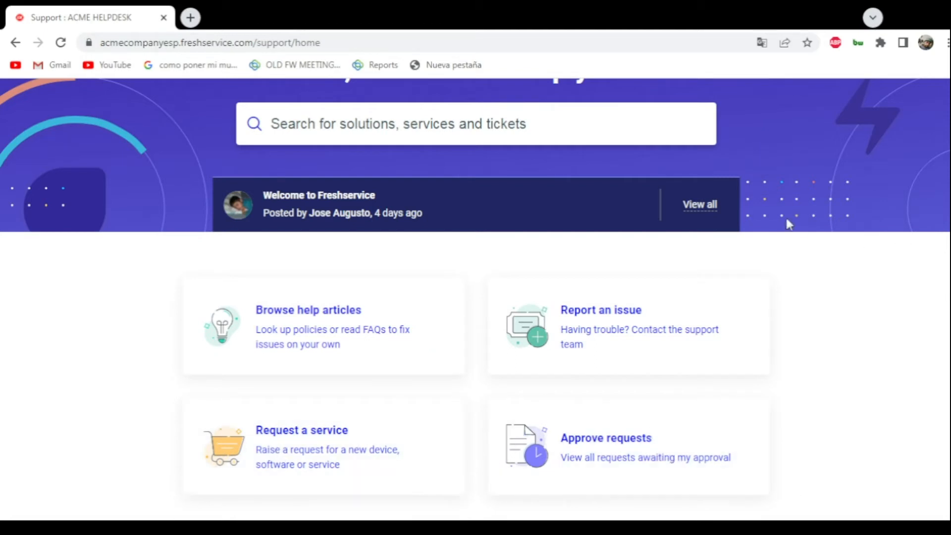
scroll(789, 223, up, 3)
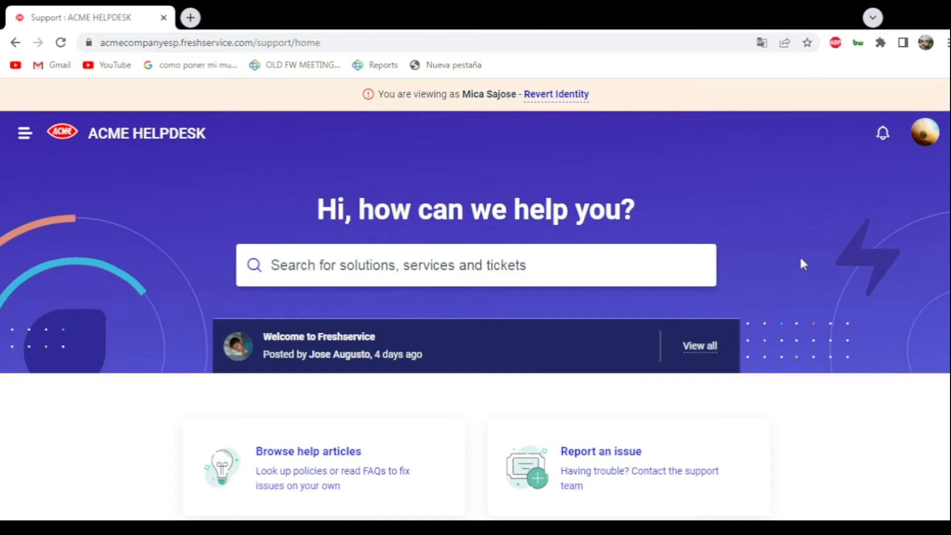
scroll(797, 258, down, 8)
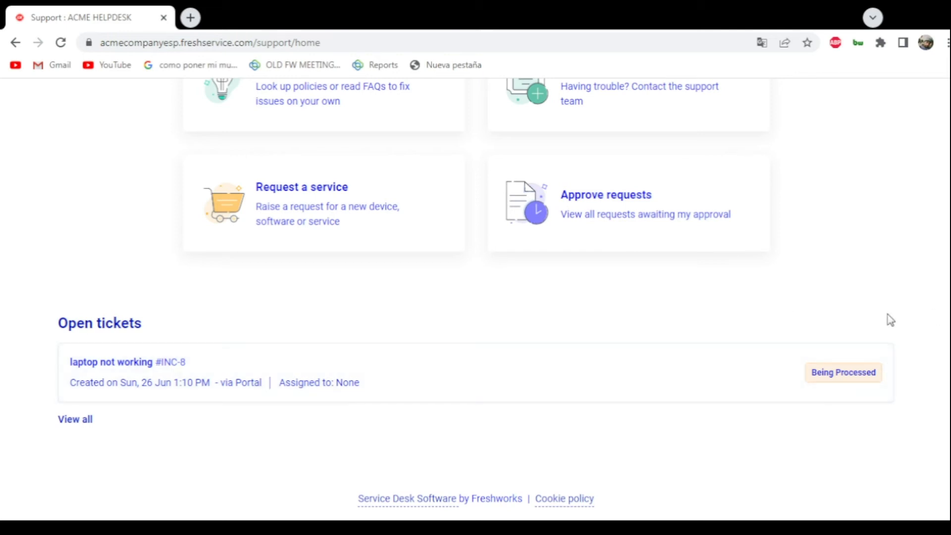
scroll(884, 304, up, 5)
scroll(874, 293, down, 5)
scroll(928, 152, up, 8)
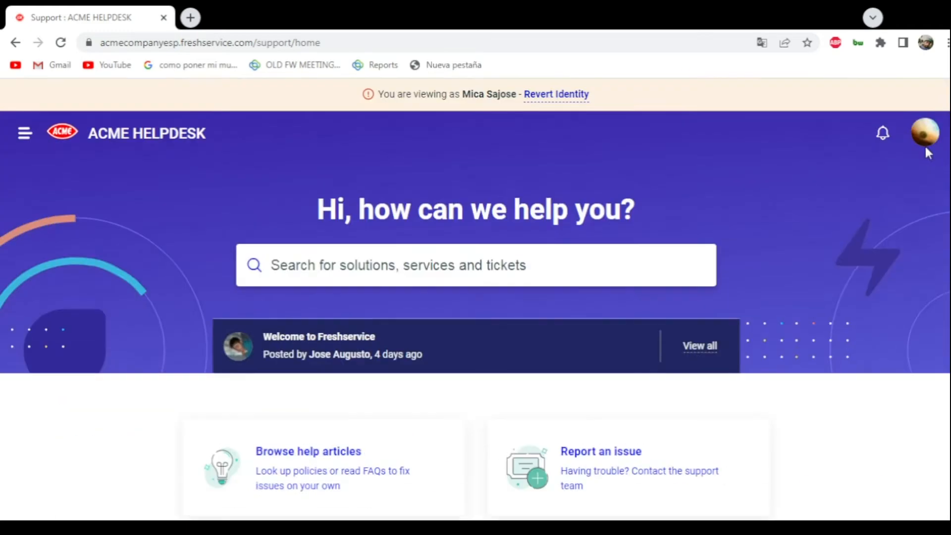
scroll(747, 309, down, 8)
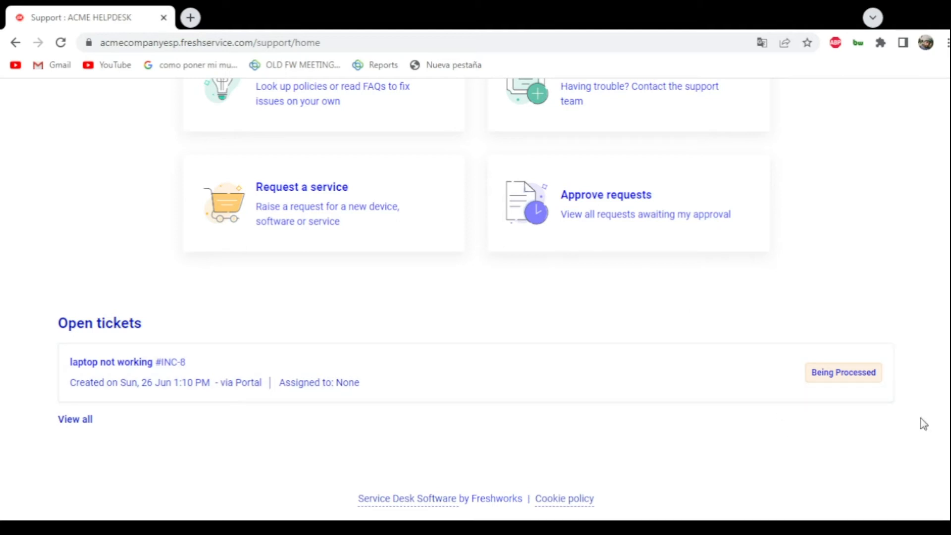
scroll(940, 301, up, 8)
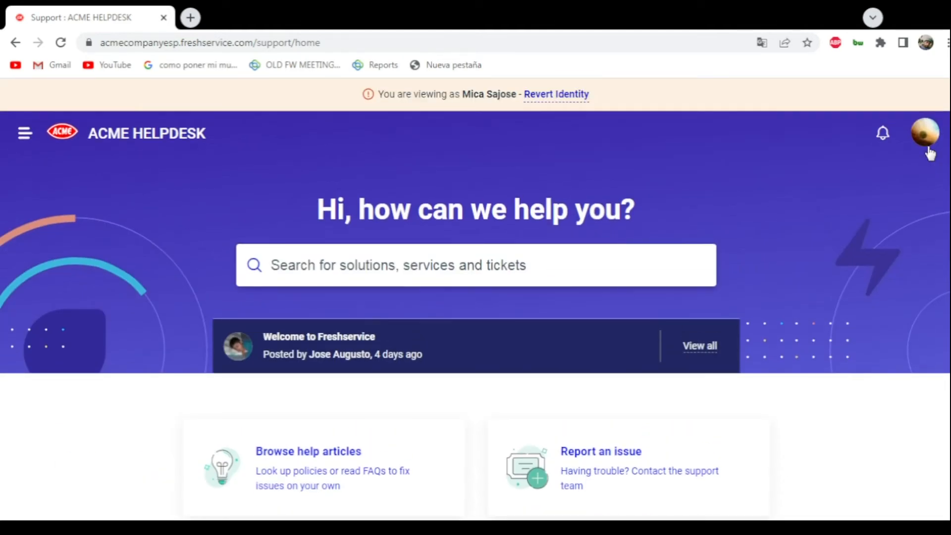
- Search the support portal for "my" and close the search results
scroll(841, 163, down, 3)
click(440, 140)
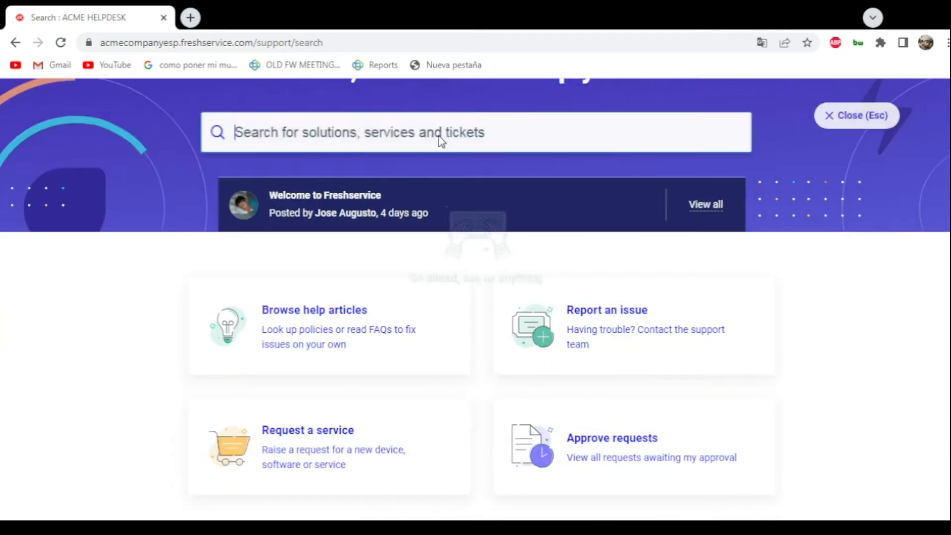
text(m)
key(BackSpace)
text(my)
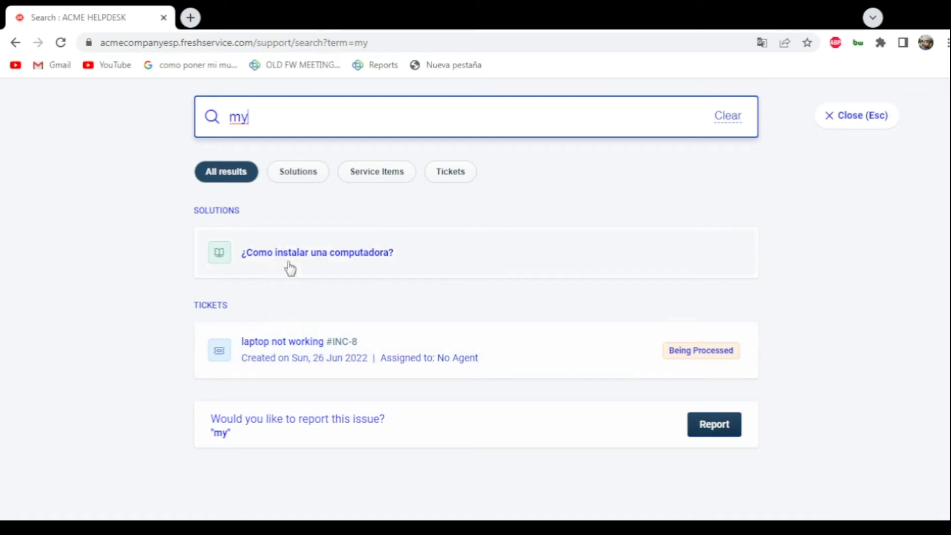
click(834, 116)
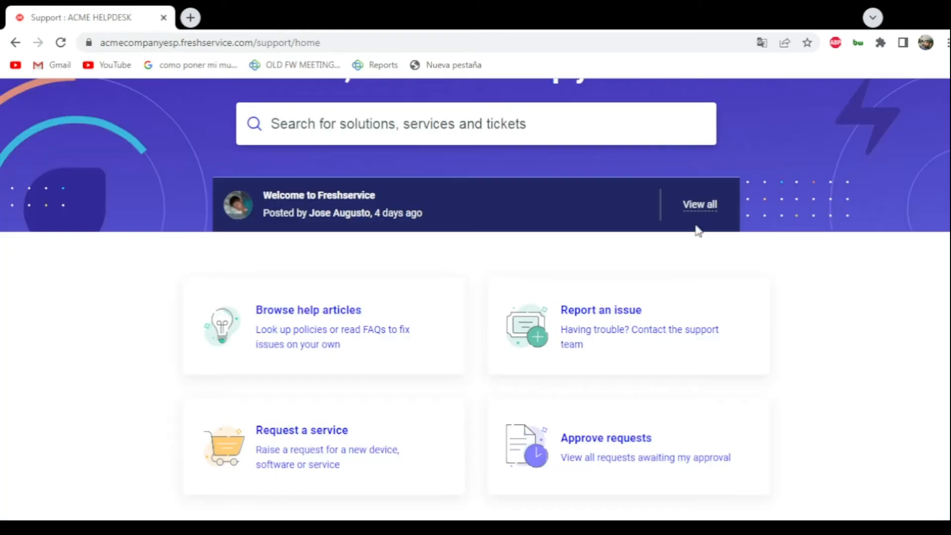
- Browse the help articles, open the popular article "¿Como instalar una computadora?", and return to the Solutions page
click(232, 328)
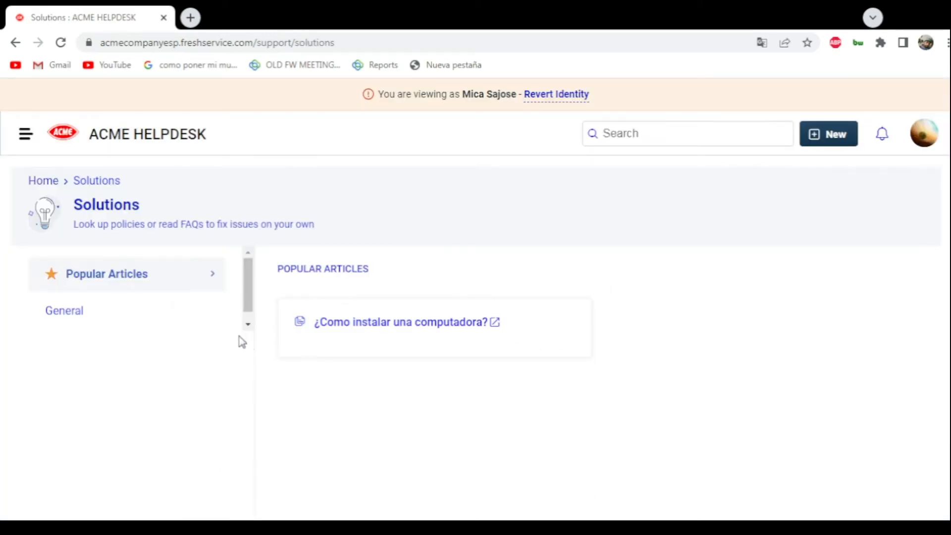
scroll(173, 363, down, 3)
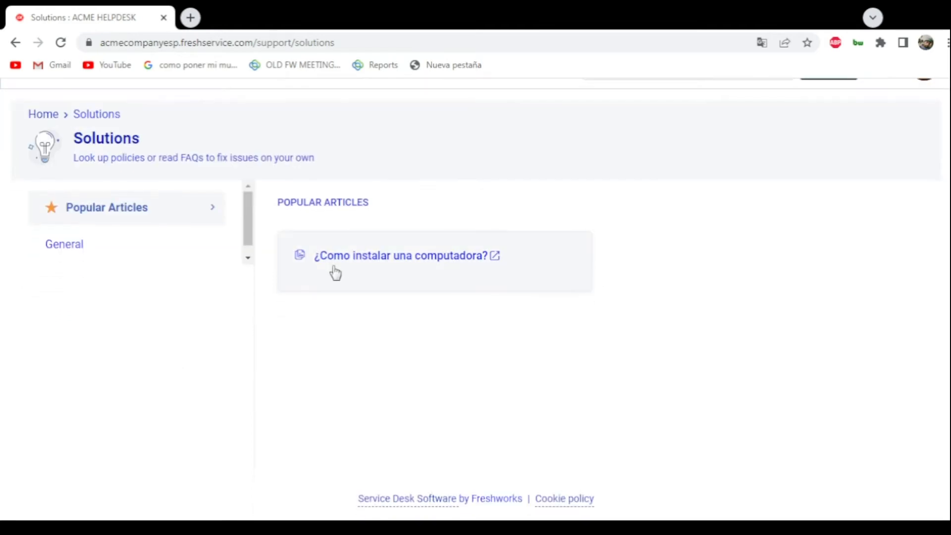
scroll(331, 278, up, 3)
click(359, 344)
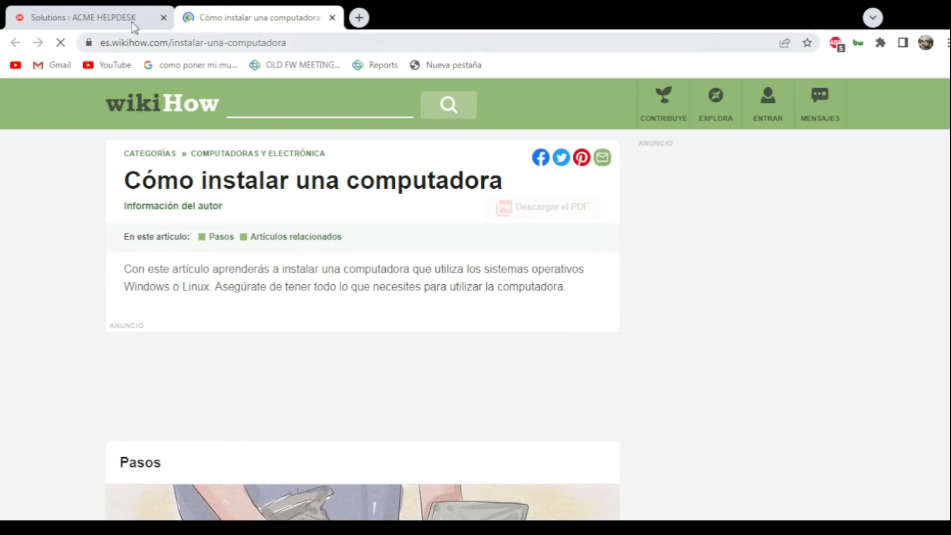
click(114, 12)
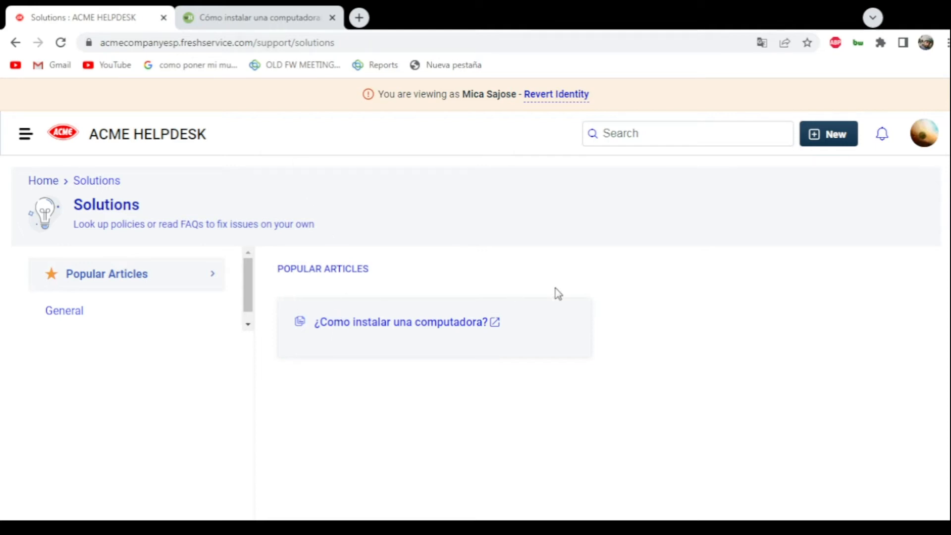
- Go back to the wikiHow article "Cómo instalar una computadora", read down to its warnings and required items, and close it
click(285, 16)
click(98, 10)
click(275, 12)
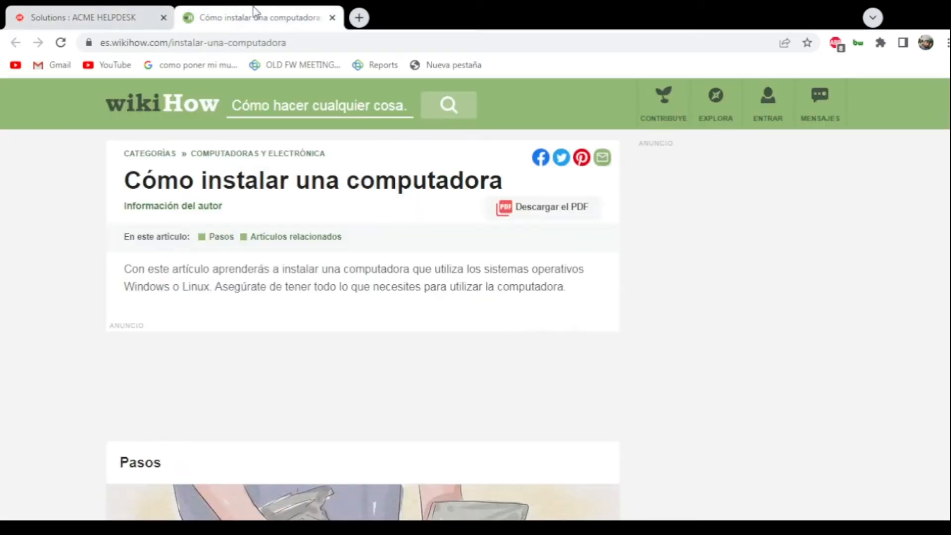
scroll(316, 218, down, 7)
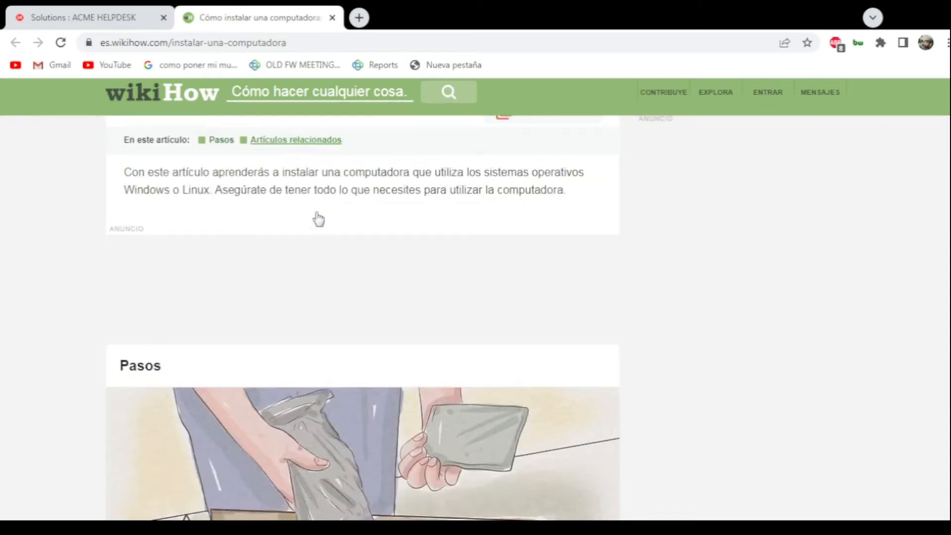
scroll(349, 218, down, 18)
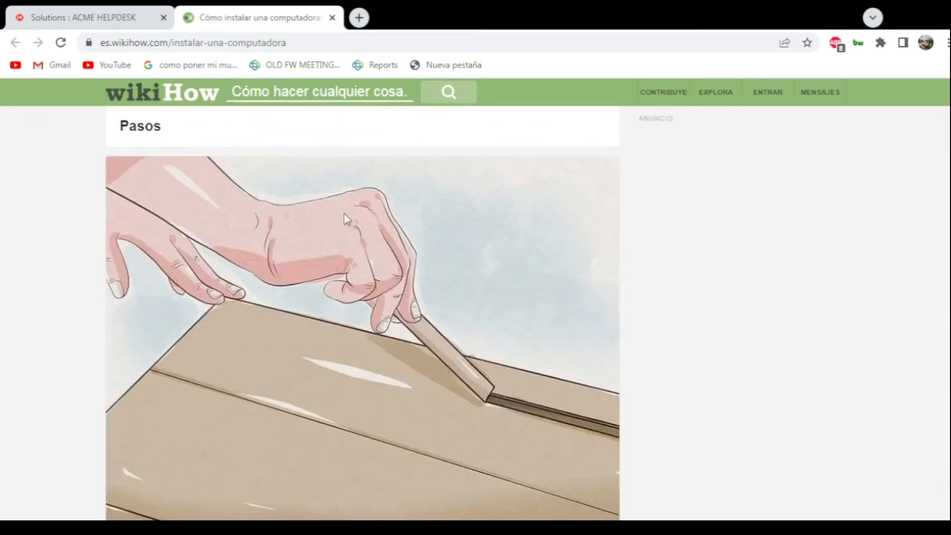
scroll(345, 222, down, 20)
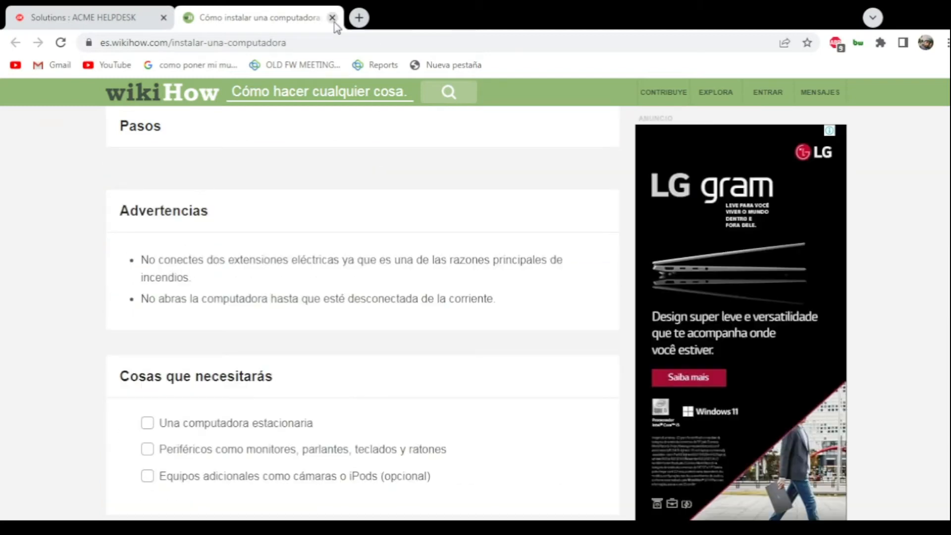
click(332, 18)
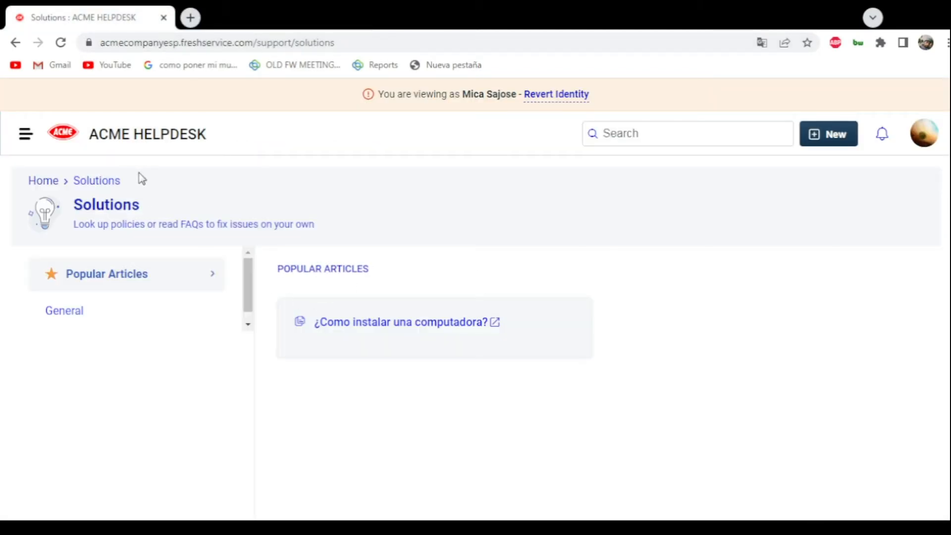
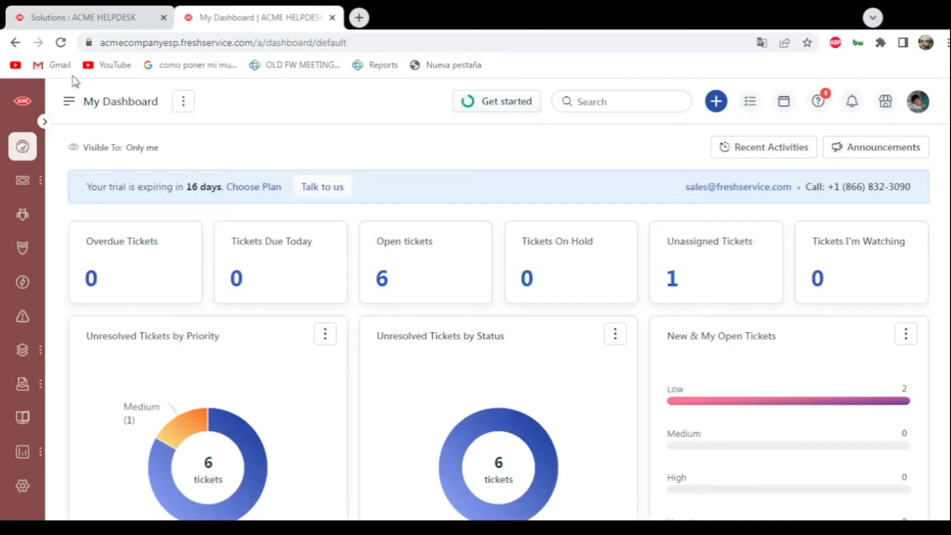
- Open the Solutions knowledge base of the helpdesk
mouse_move(21, 419)
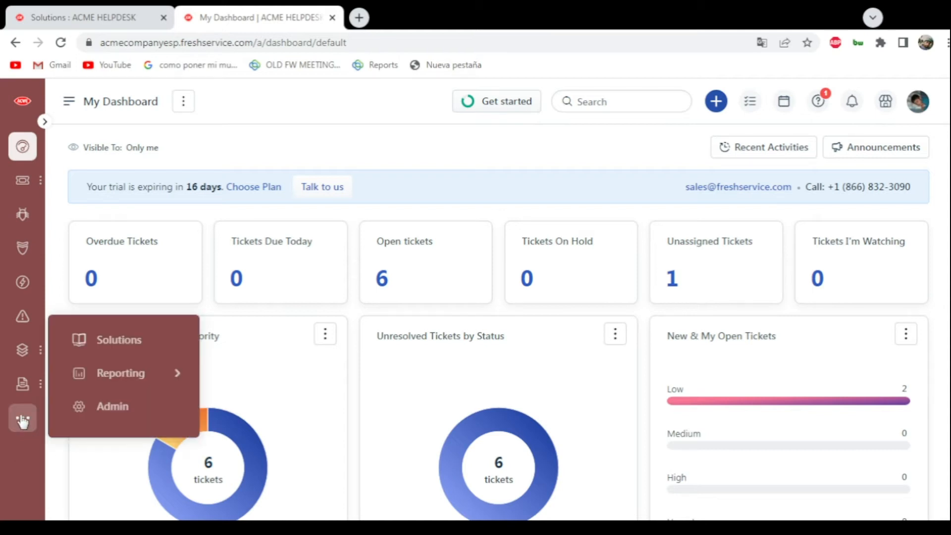
click(85, 342)
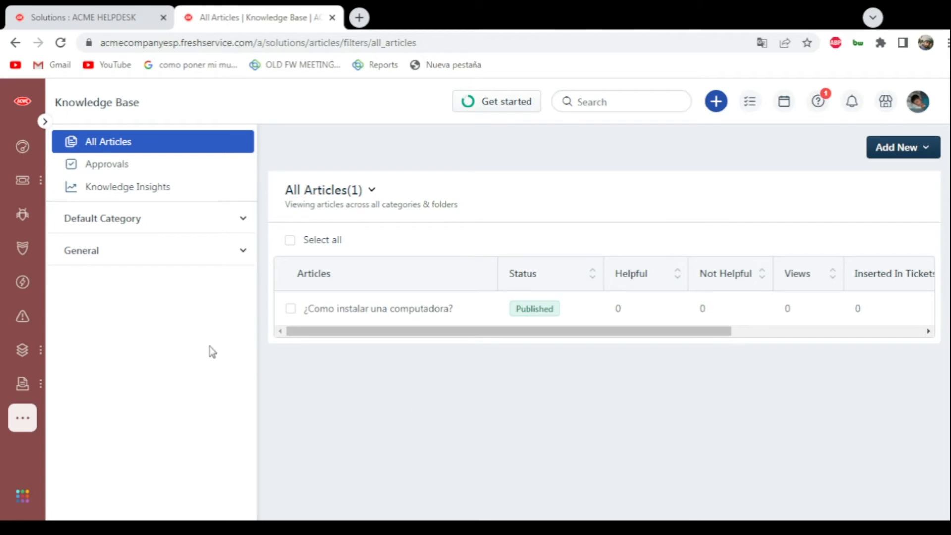
- Start a new knowledge base article titled "Article to solve problem of Emails:"
click(892, 154)
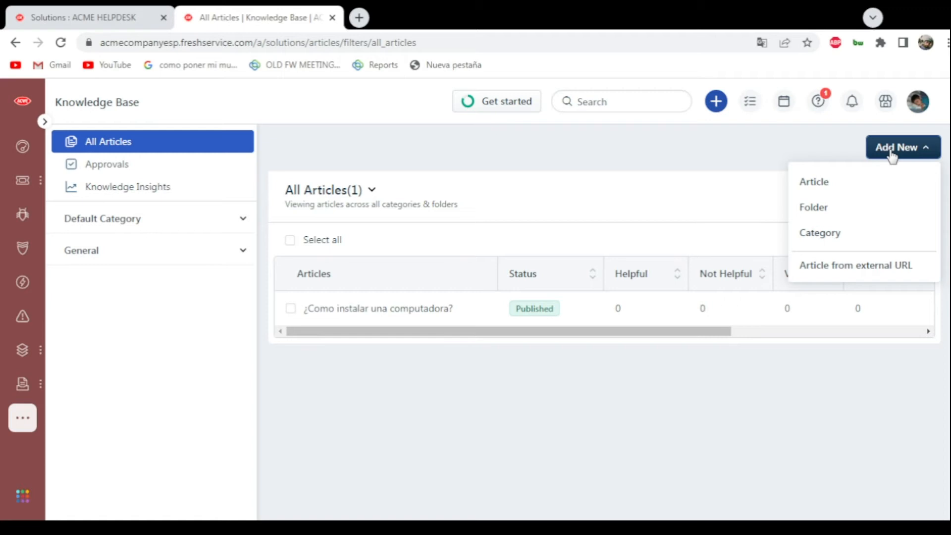
click(842, 189)
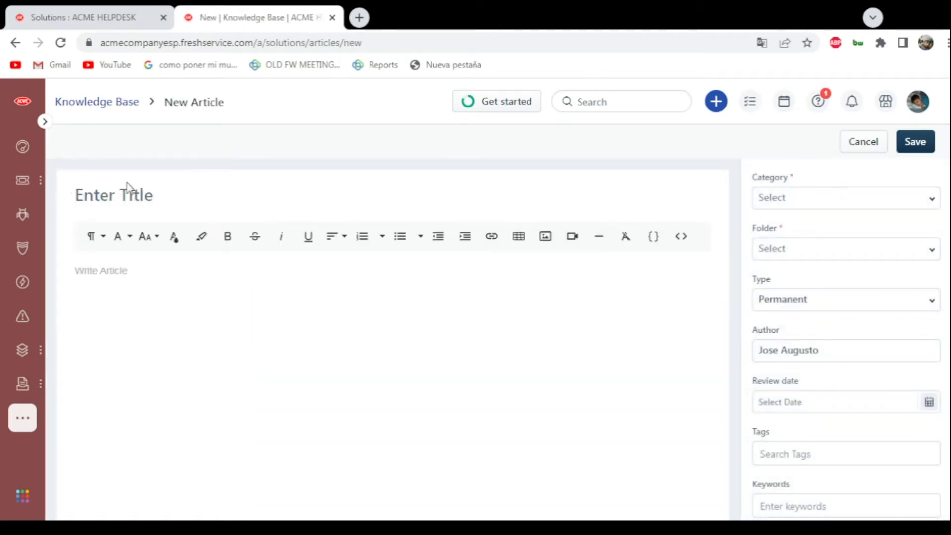
click(127, 187)
text(Article to so)
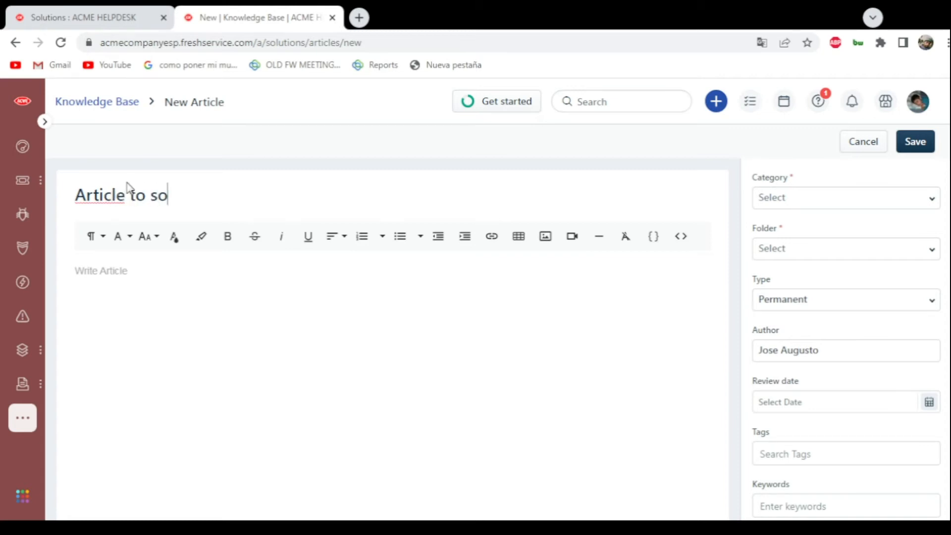
text(lve problem of Emails:)
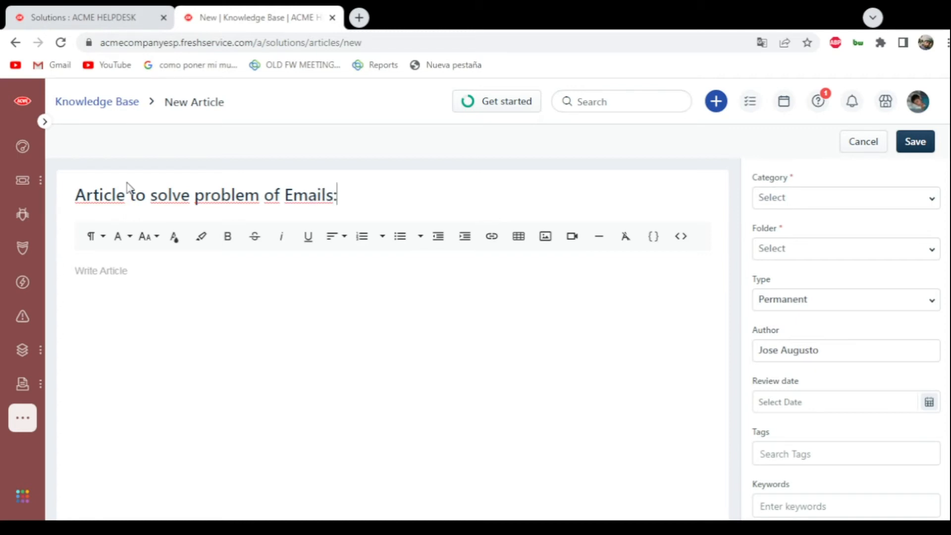
- Attach the file marvelous_universe-wallpaper-1920x1080.jpg to the new article, leaving its body empty
click(217, 267)
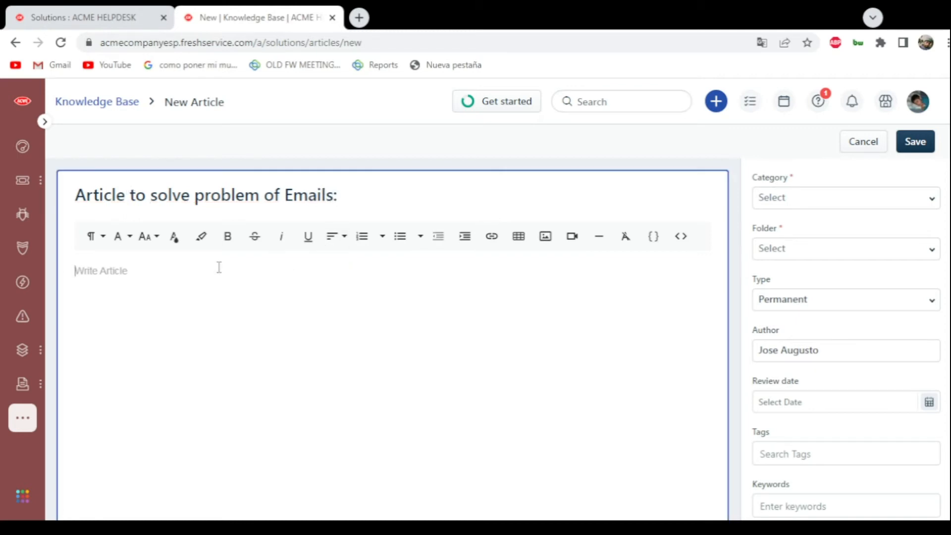
scroll(217, 267, down, 2)
scroll(198, 263, down, 5)
scroll(185, 267, up, 6)
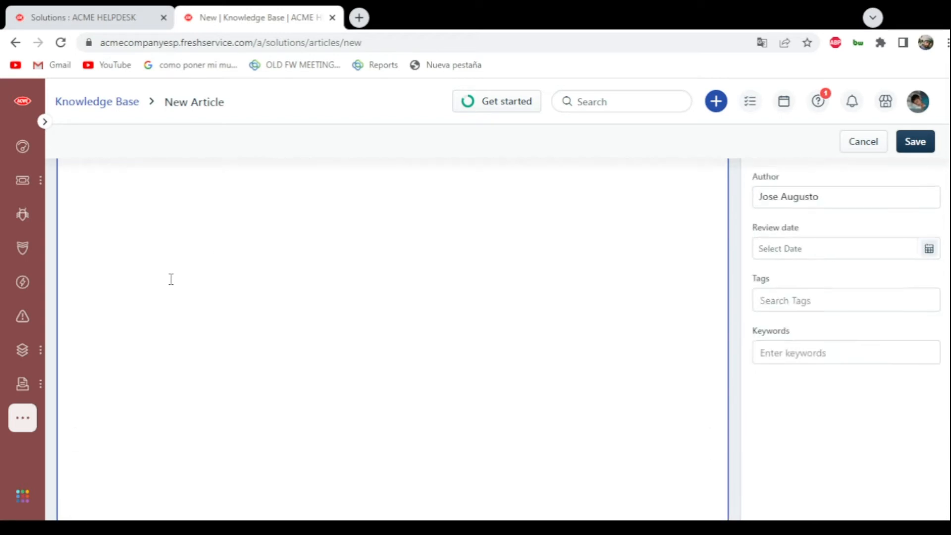
scroll(130, 296, up, 1)
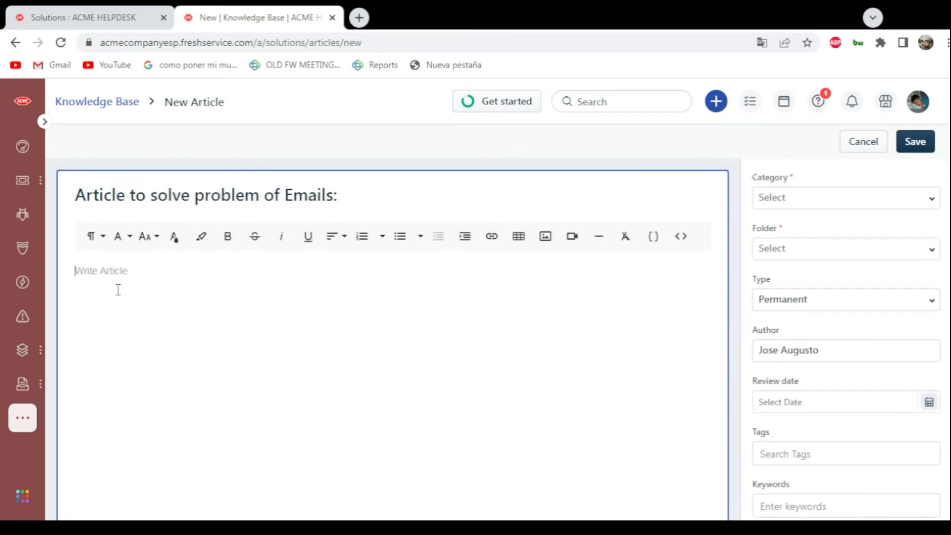
scroll(134, 283, down, 5)
click(121, 474)
click(948, 20)
click(94, 483)
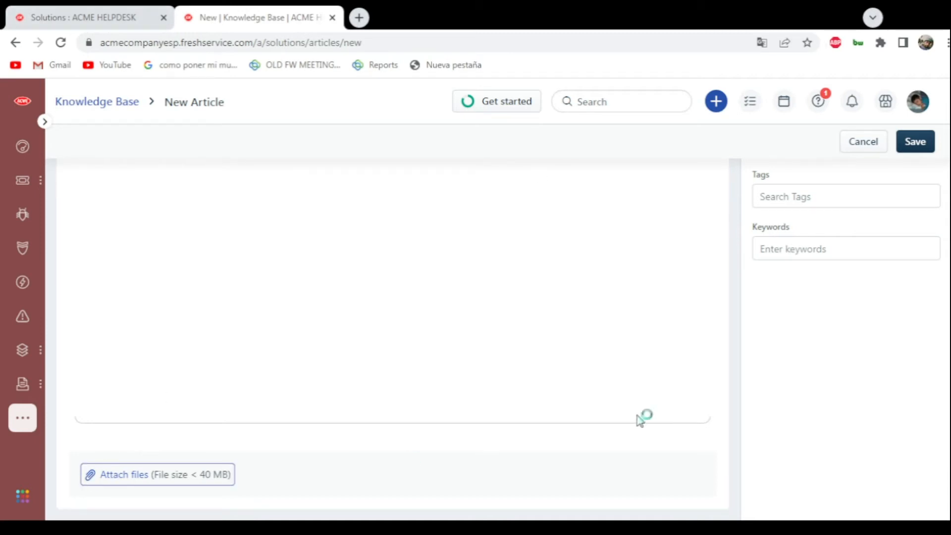
double_click(683, 224)
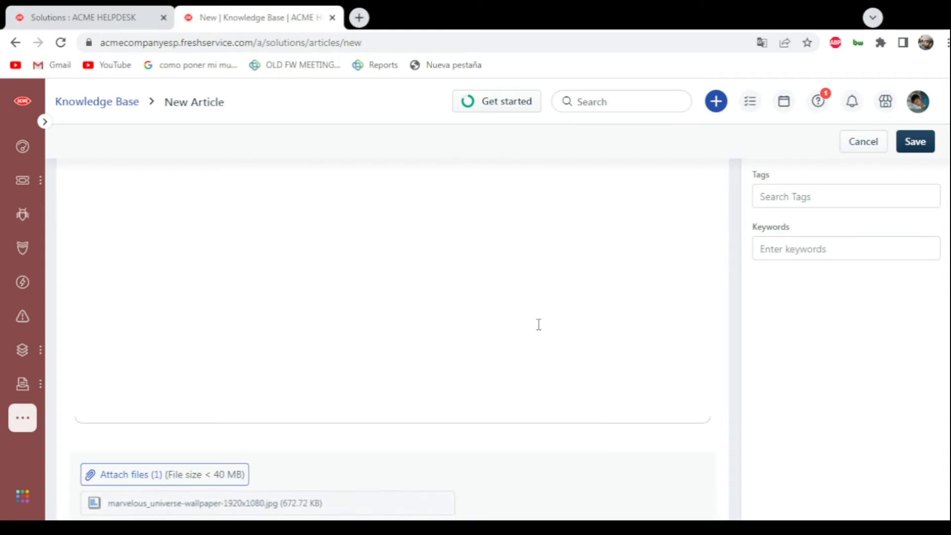
scroll(537, 325, up, 5)
scroll(297, 337, down, 6)
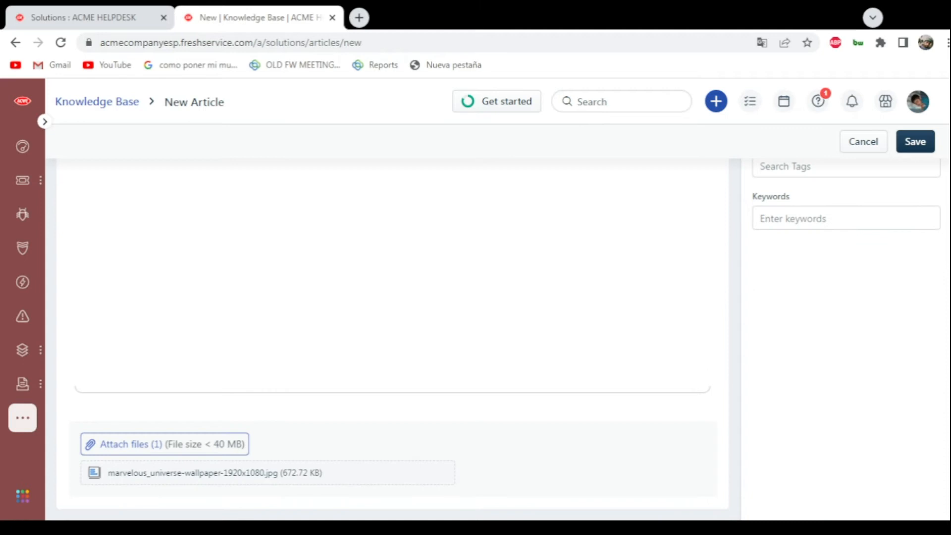
scroll(435, 475, up, 8)
click(123, 301)
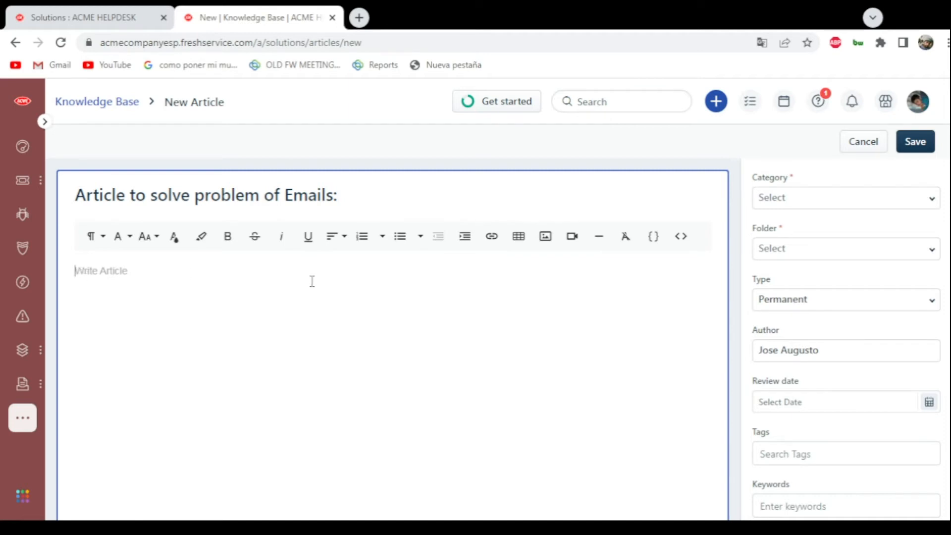
- Check the article's category and folder choices, try to save it without setting them, and discard the article
scroll(312, 280, down, 8)
scroll(532, 285, up, 8)
click(841, 201)
click(831, 226)
click(805, 250)
click(806, 271)
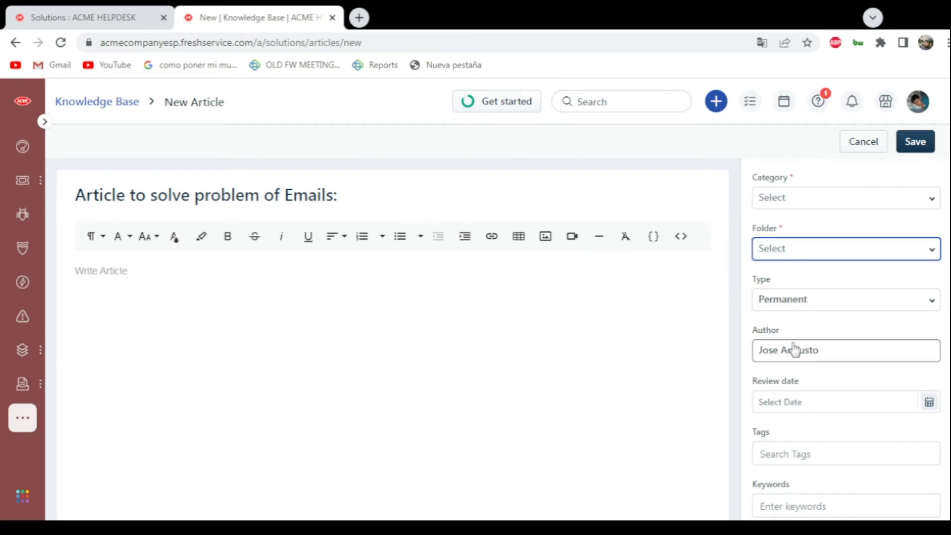
scroll(797, 357, down, 2)
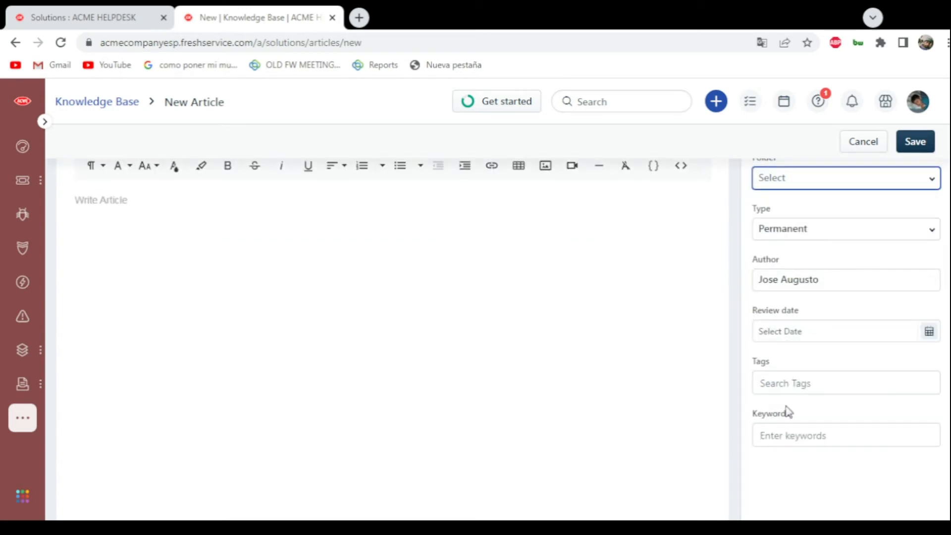
scroll(790, 403, up, 2)
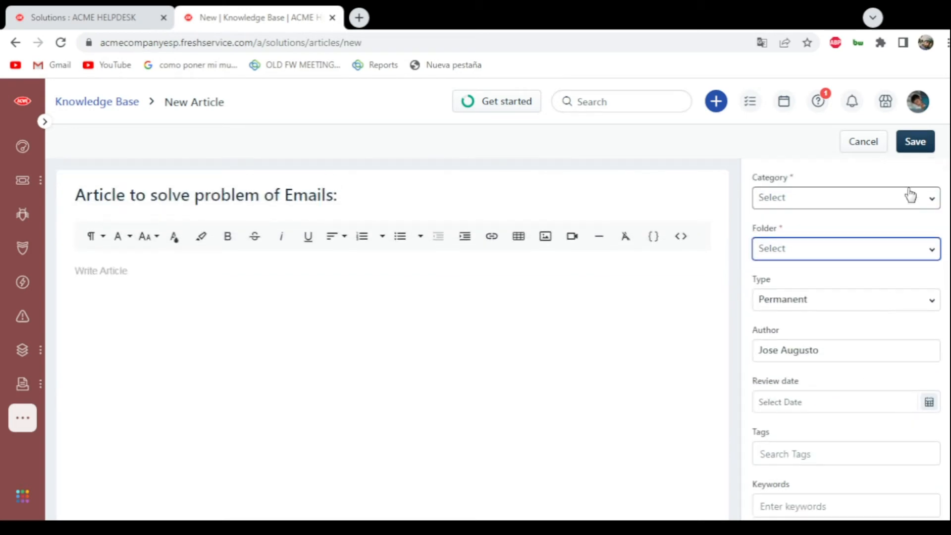
click(911, 149)
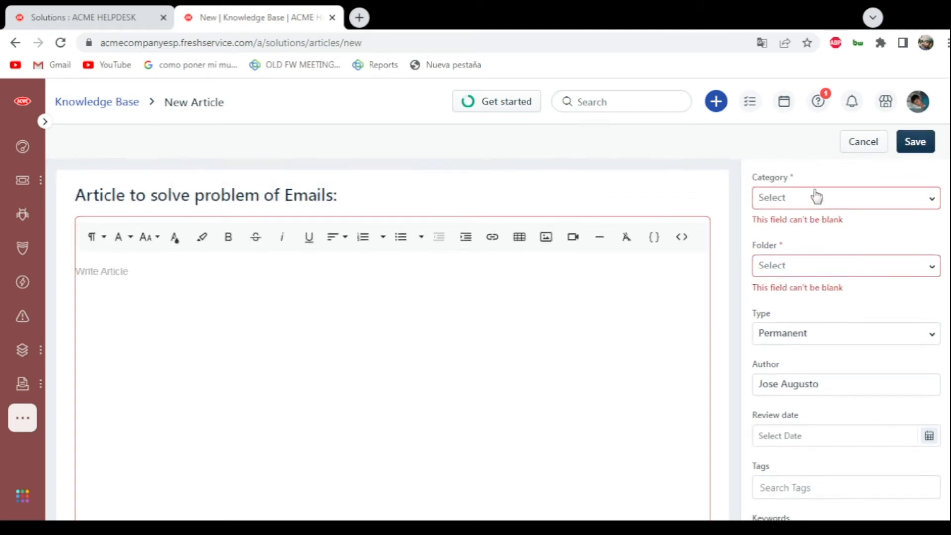
click(861, 146)
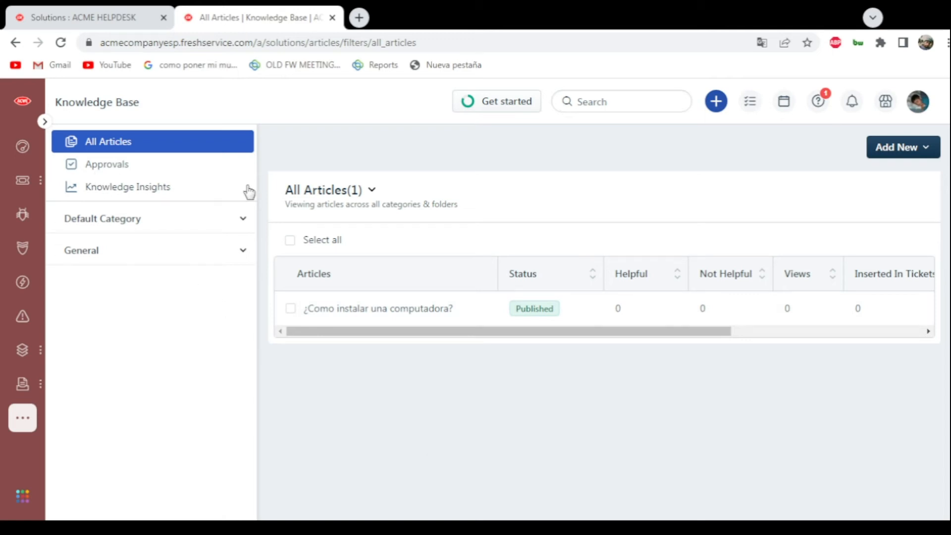
- Start a new knowledge base article from an external URL
click(929, 151)
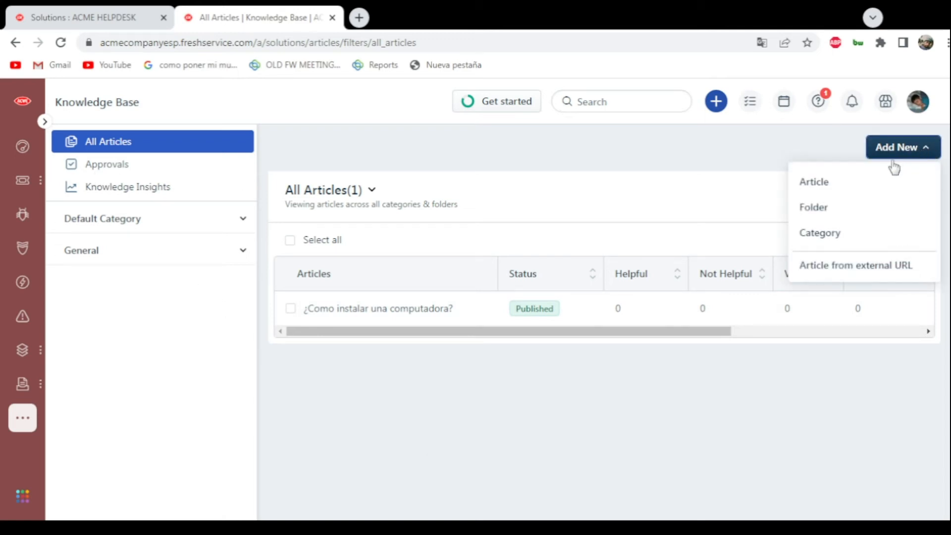
click(820, 271)
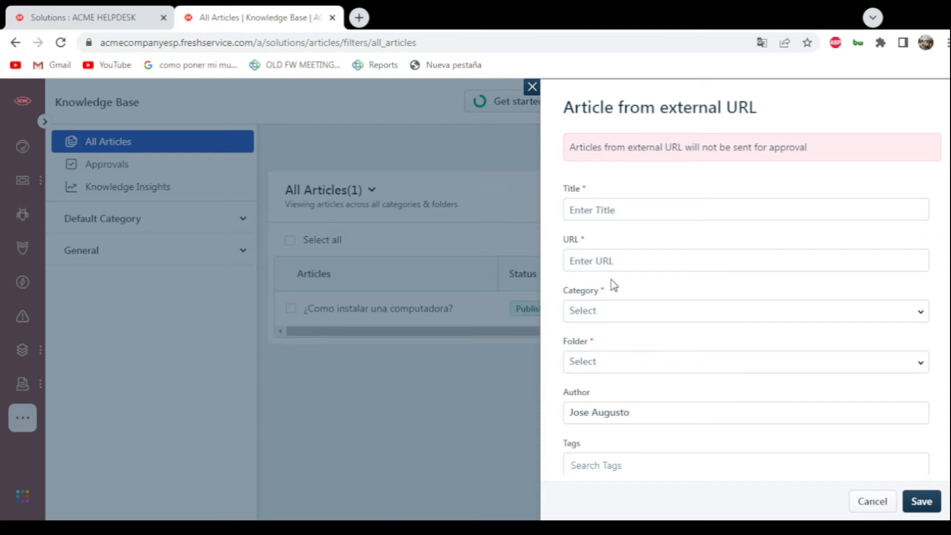
scroll(789, 310, down, 2)
scroll(641, 403, up, 2)
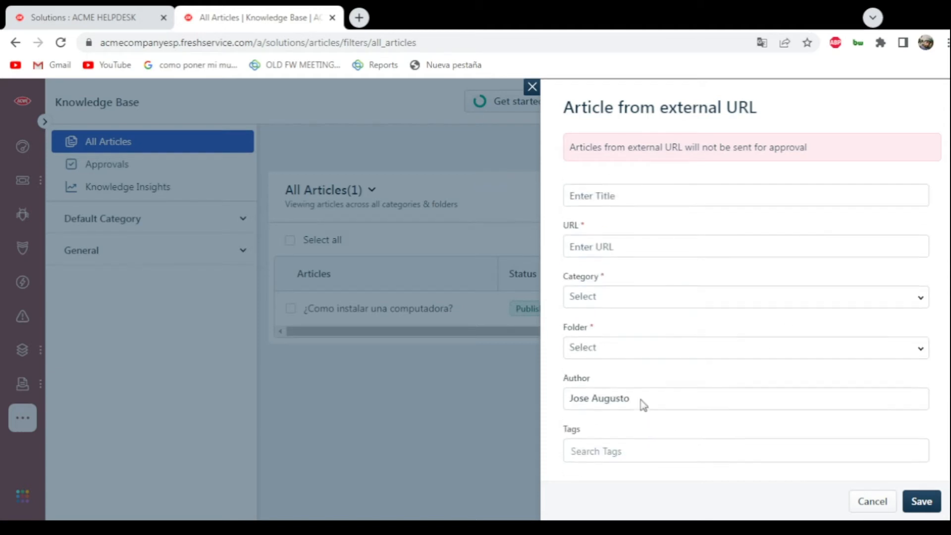
click(601, 261)
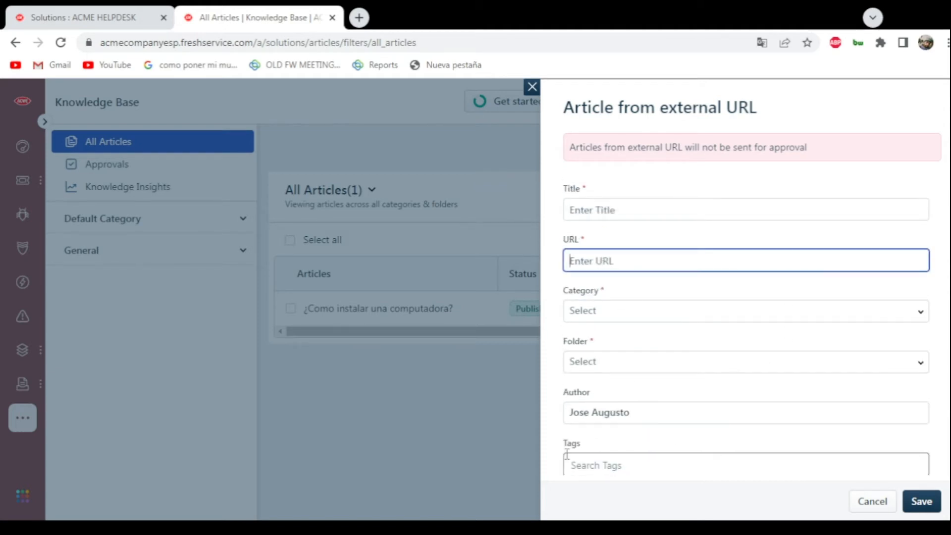
- Open the wikiHow article "How to Use Laptops" in a new tab and paste its address as the article's URL
click(359, 20)
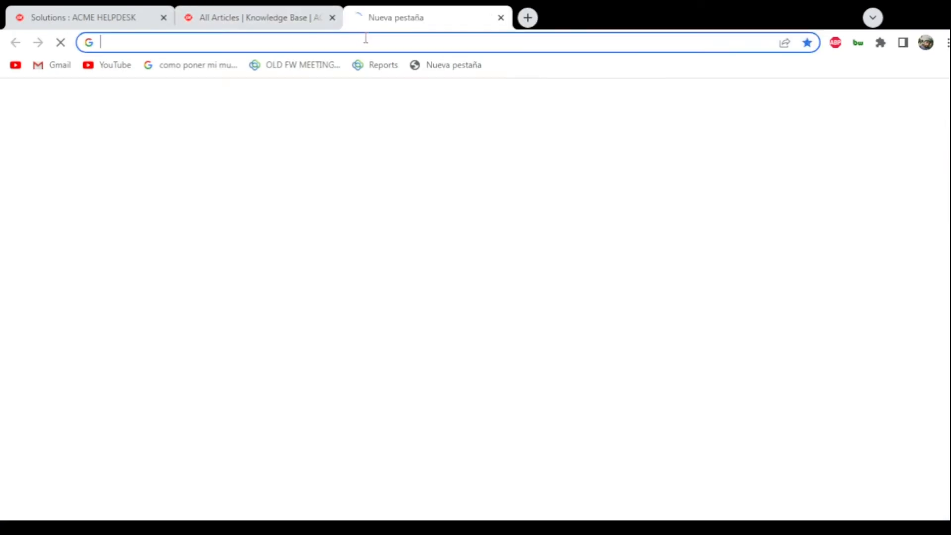
text(wiki)
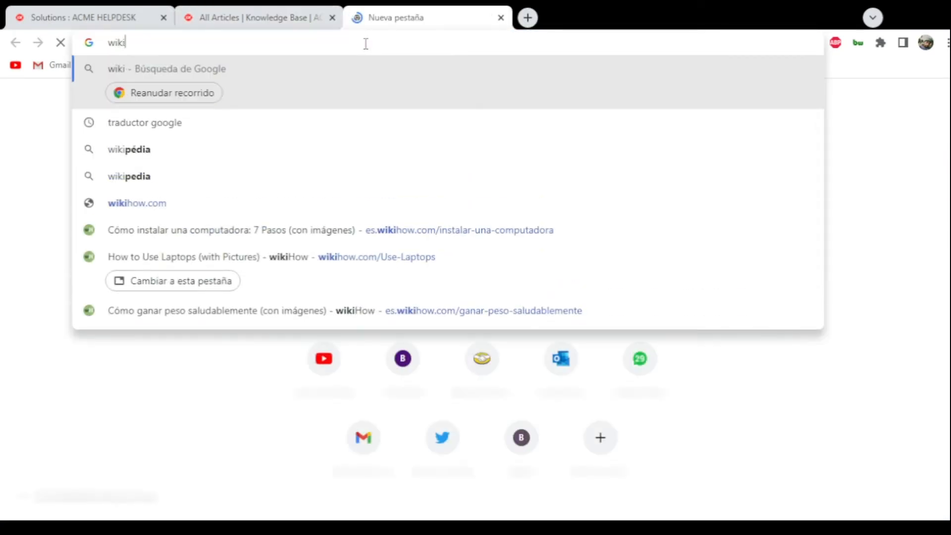
key(Down)
key(Down)
key(Down)
key(Down)
key(Down)
key(Down)
key(Return)
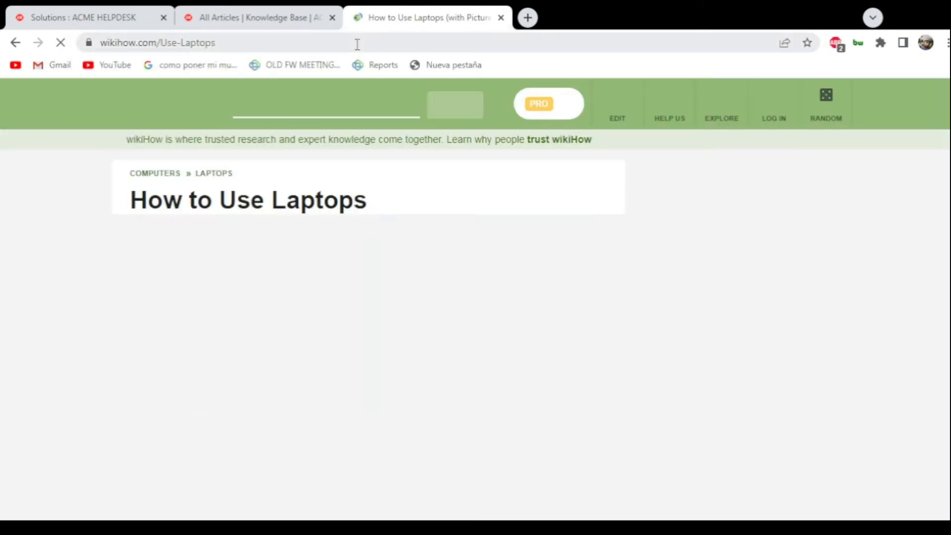
click(322, 43)
key(ctrl+c)
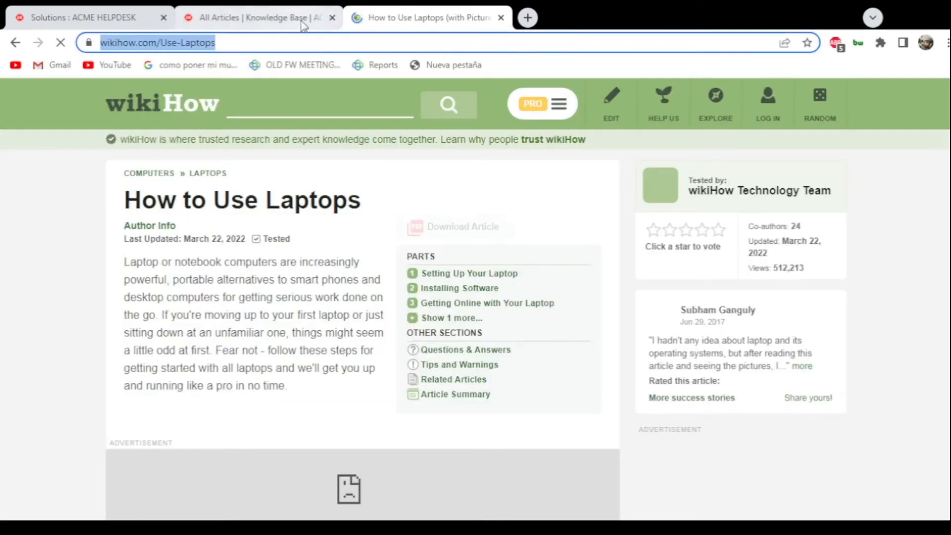
click(304, 23)
key(ctrl+v)
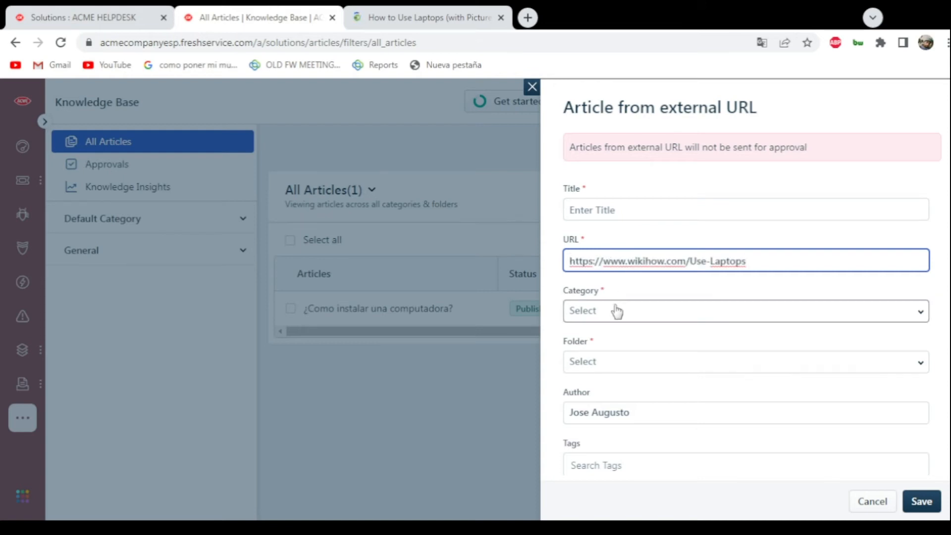
- Title the article "How to use laptops", file it in category General and folder Getting Started, and save it
click(639, 213)
text(How to use laptops)
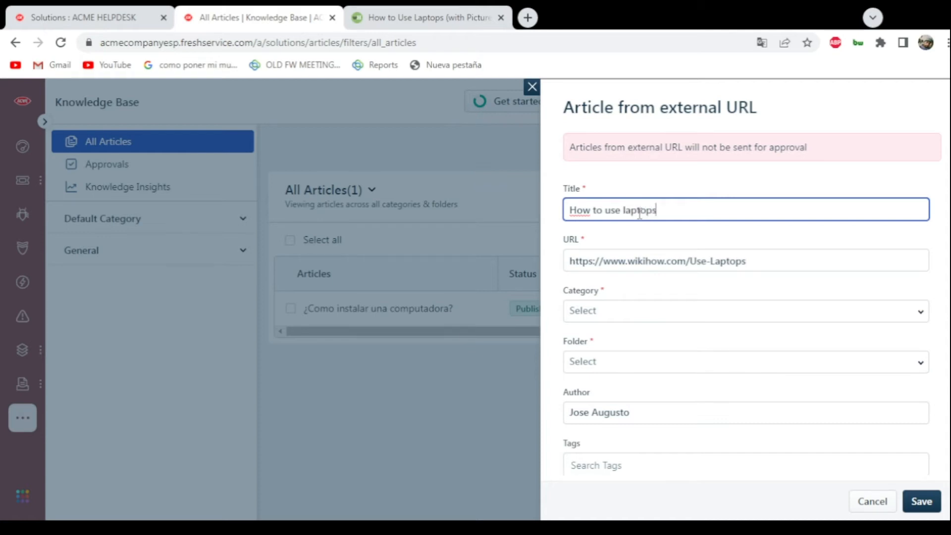
click(685, 312)
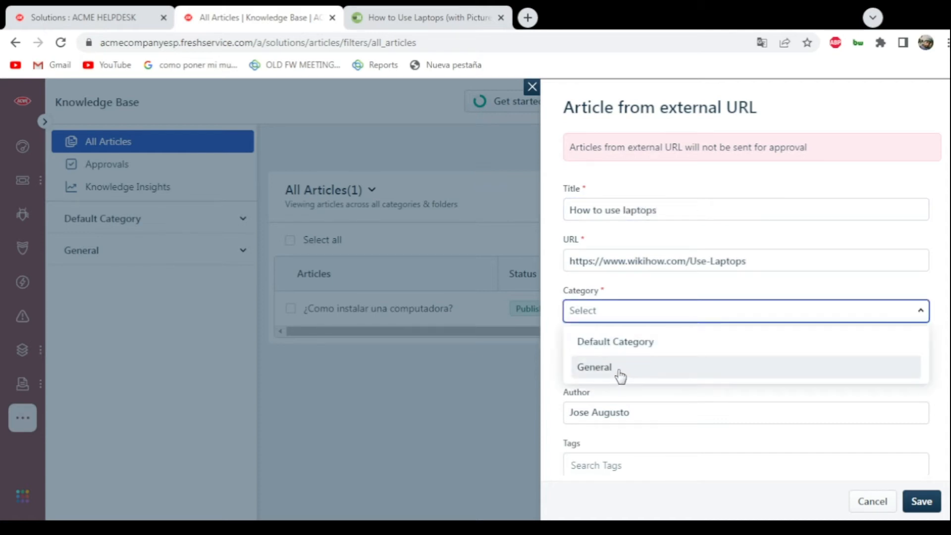
click(616, 376)
click(604, 364)
click(602, 340)
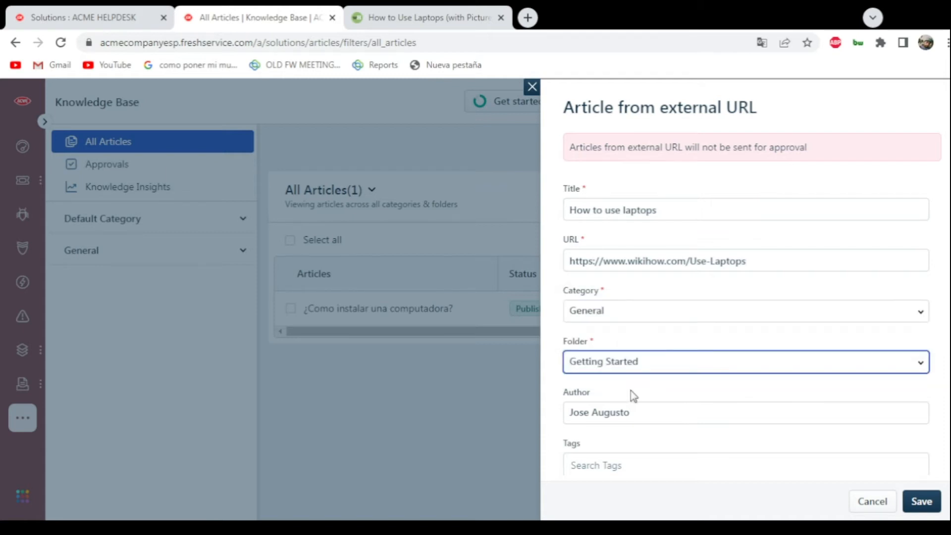
scroll(629, 386, down, 2)
click(607, 378)
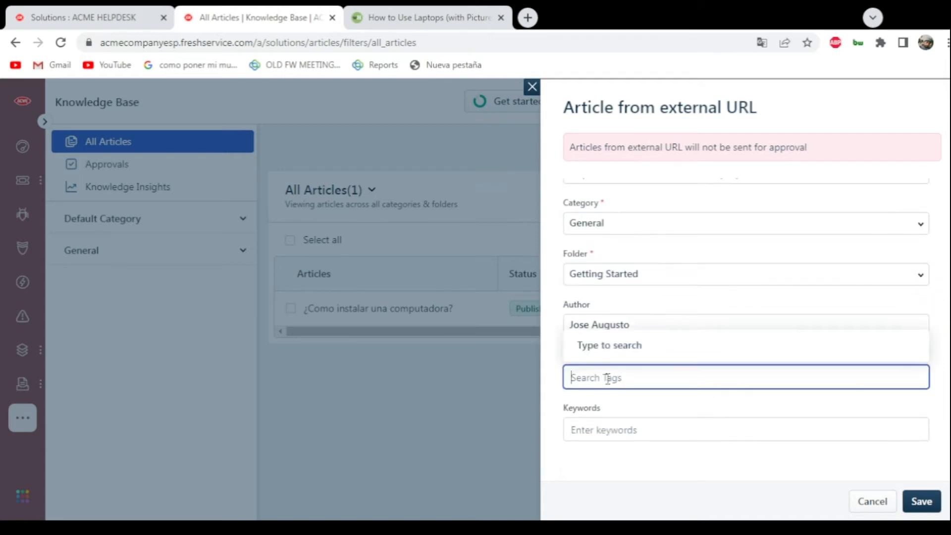
click(509, 391)
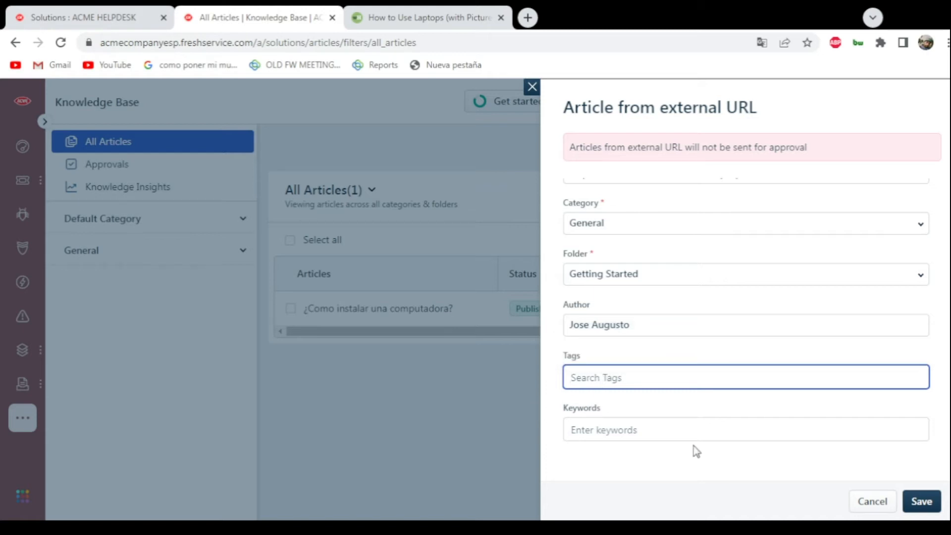
click(920, 501)
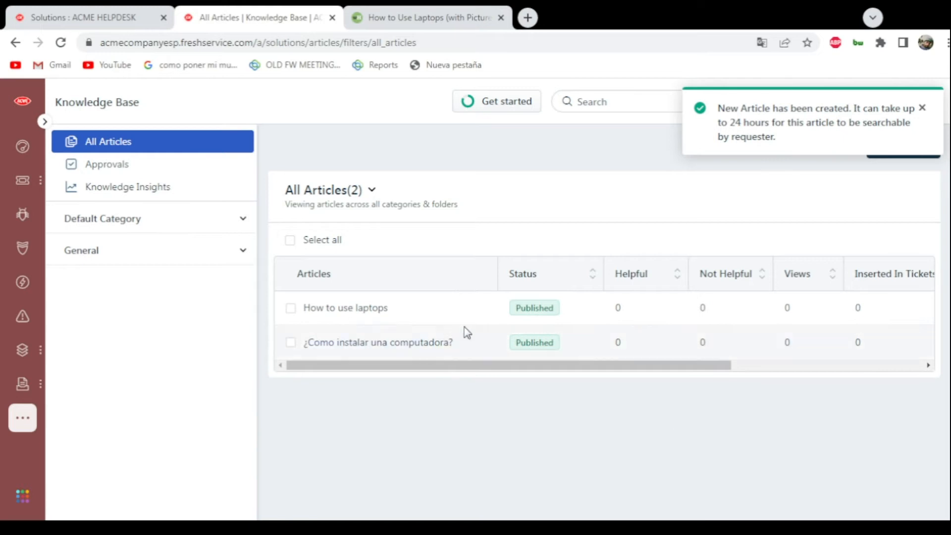
- Open the details of the article "How to use laptops" and view its linked wikiHow page
click(418, 312)
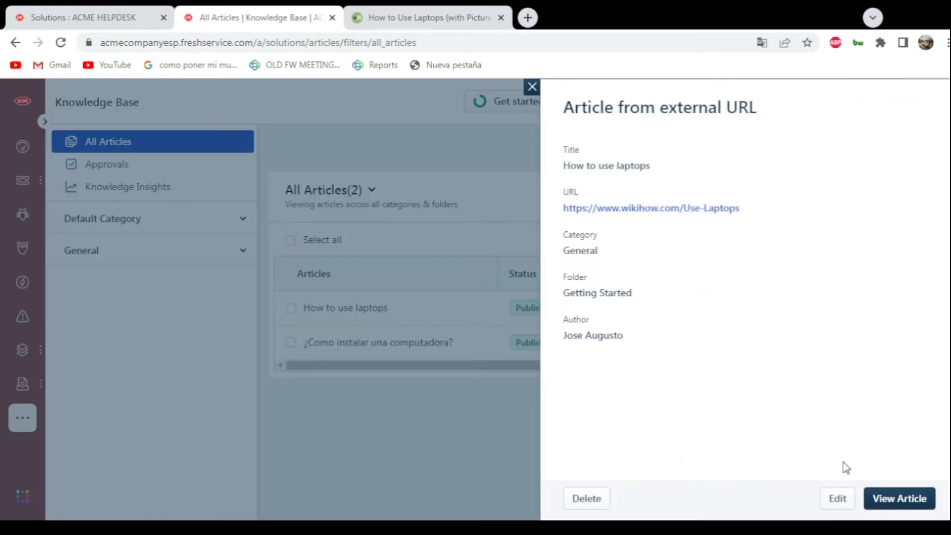
click(874, 499)
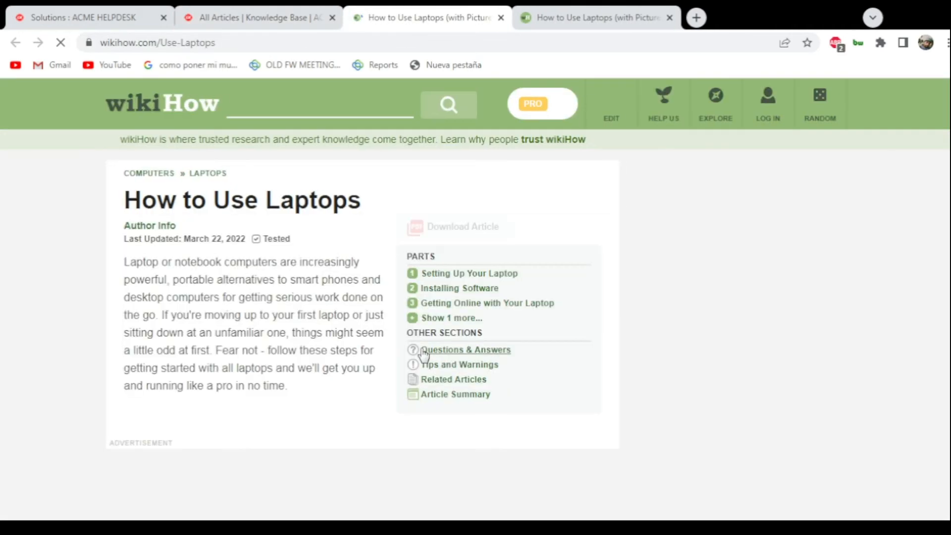
- Skim the linked wikiHow laptop article and close its page to return to the article details
scroll(255, 251, down, 5)
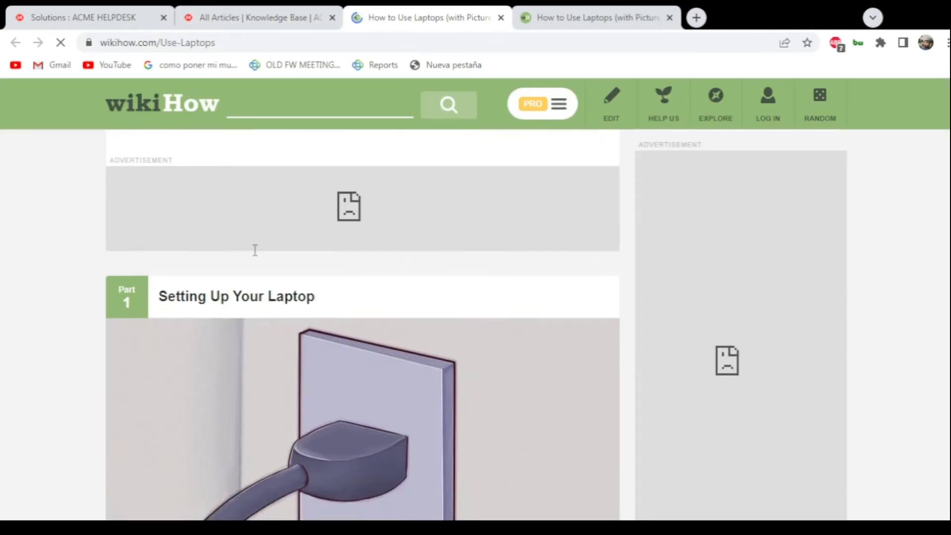
scroll(255, 250, up, 5)
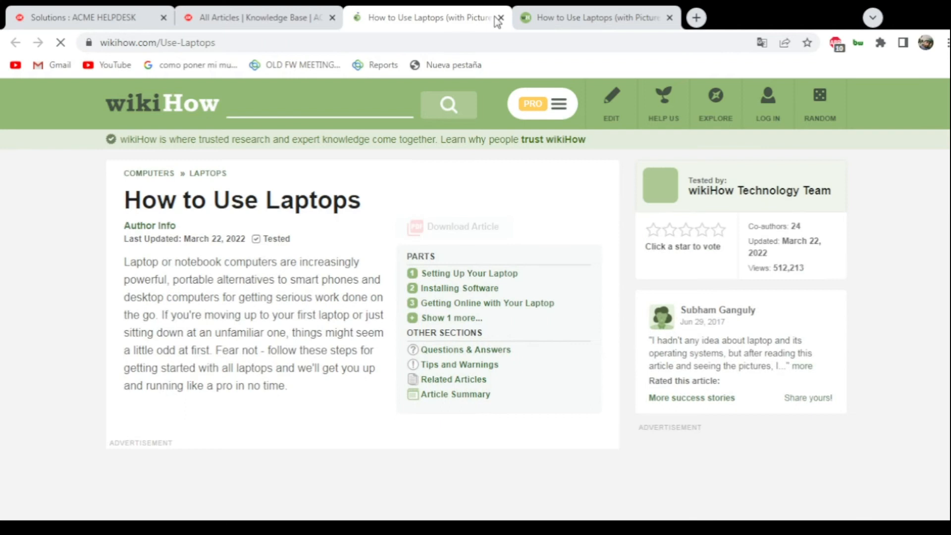
click(500, 17)
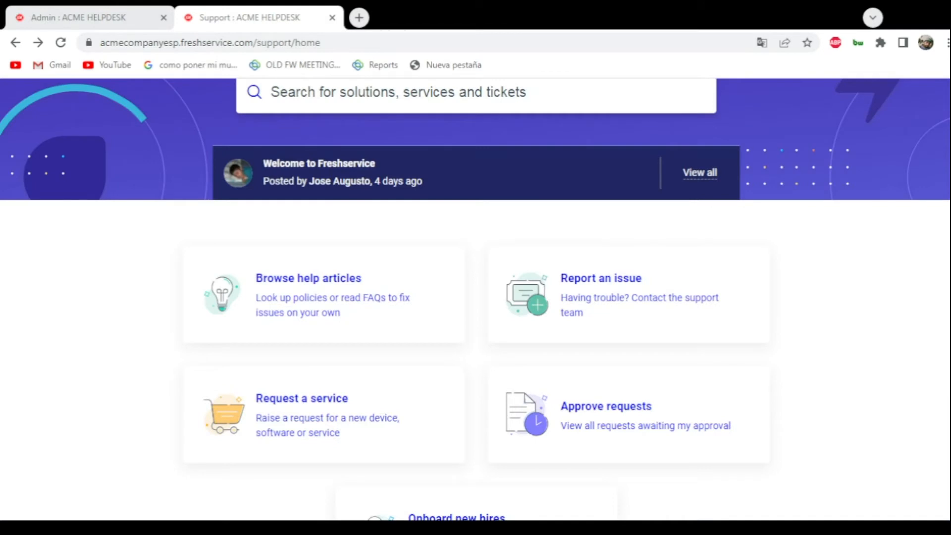
- Examine the support portal home page, including its search, announcement banner and self-service options
scroll(729, 179, up, 3)
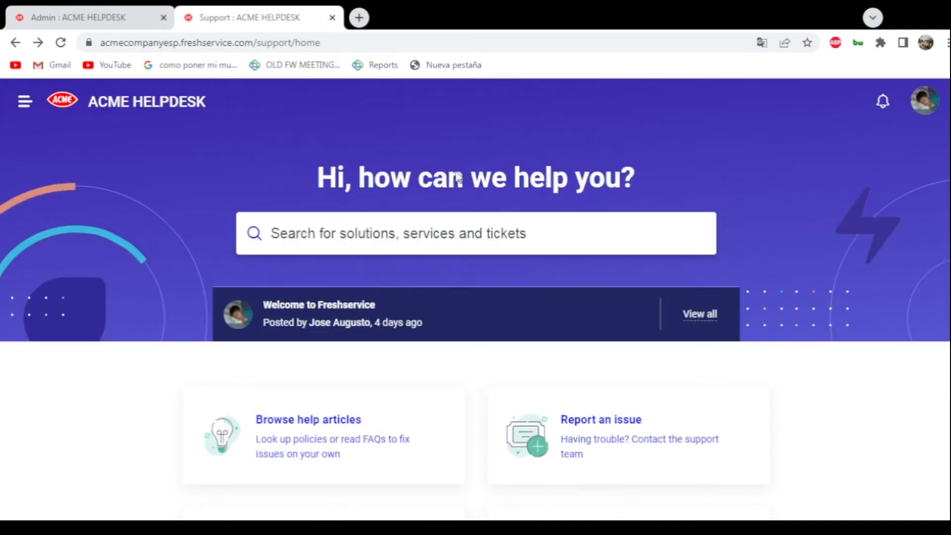
scroll(456, 176, down, 3)
scroll(460, 290, down, 4)
scroll(367, 260, up, 3)
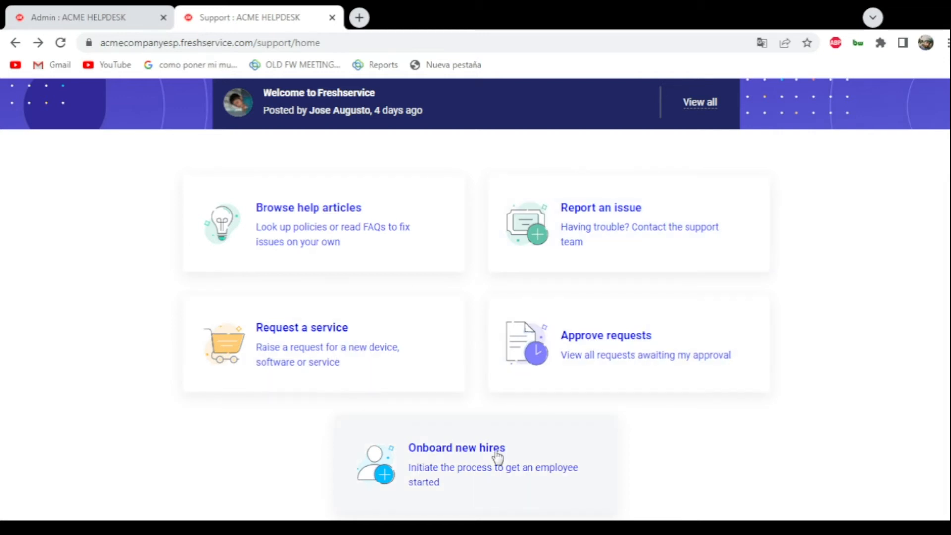
scroll(575, 394, up, 1)
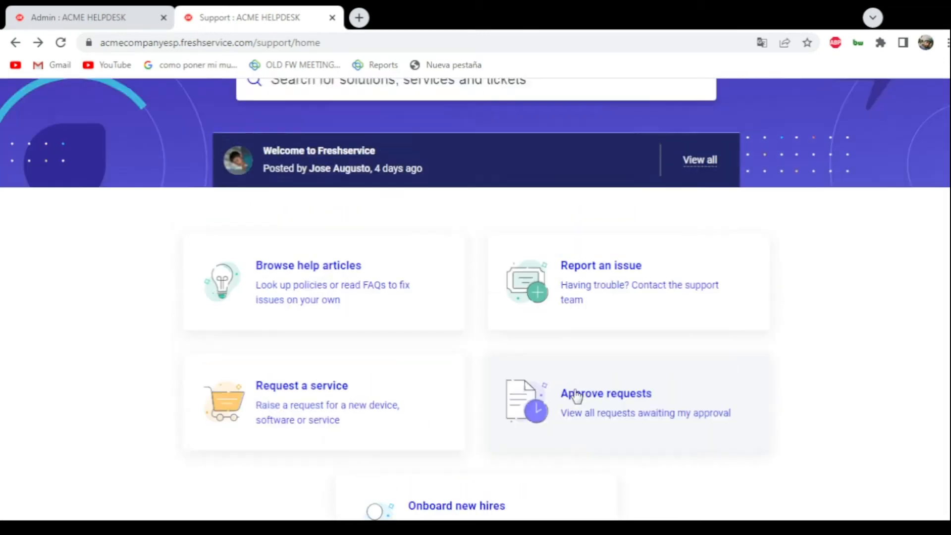
scroll(575, 394, up, 3)
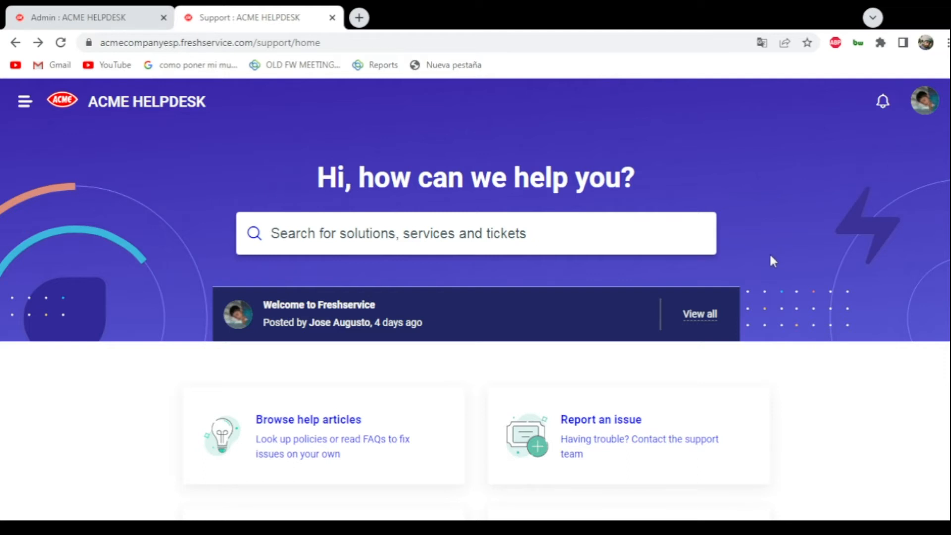
scroll(160, 314, down, 4)
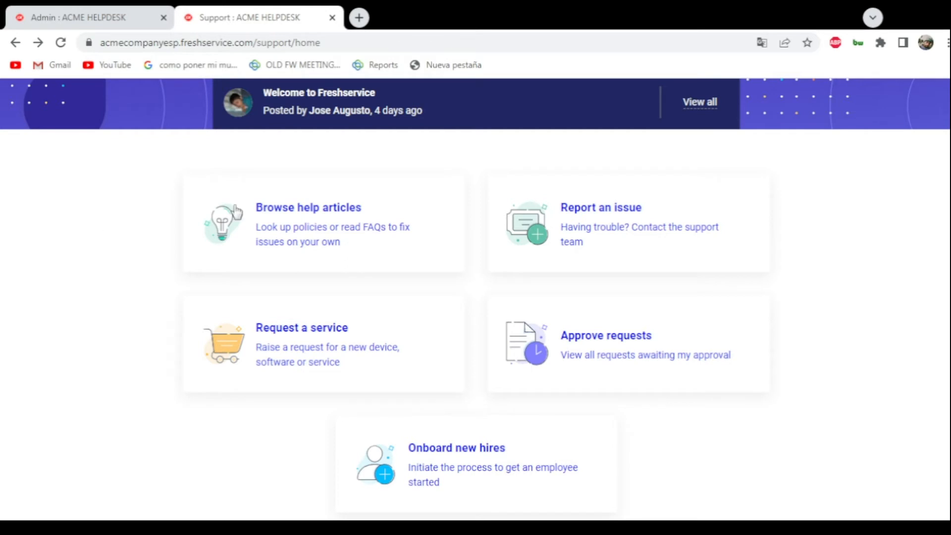
scroll(352, 216, up, 4)
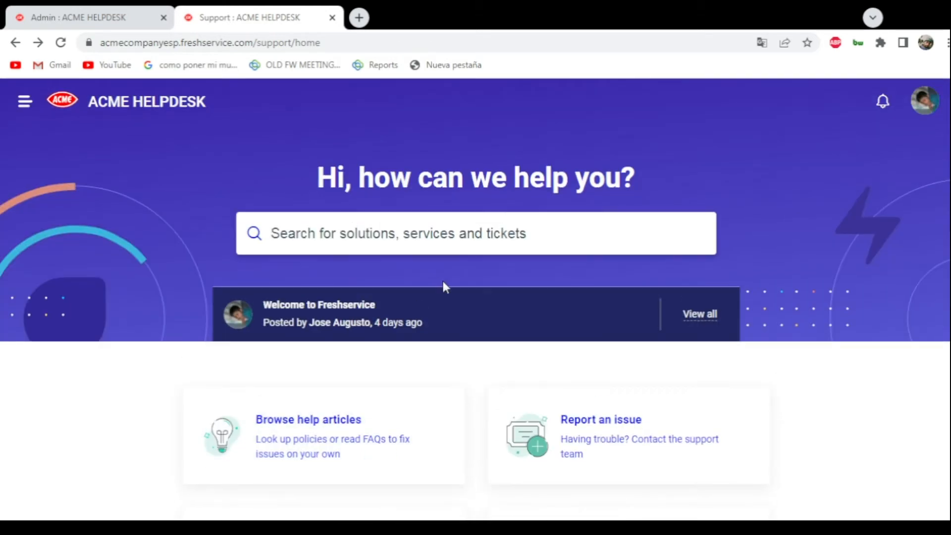
scroll(434, 276, down, 3)
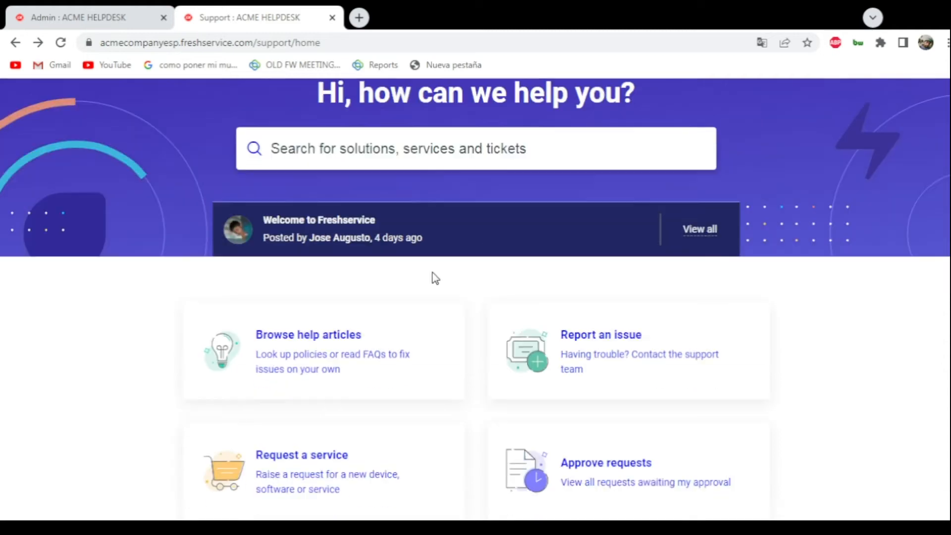
scroll(435, 278, up, 3)
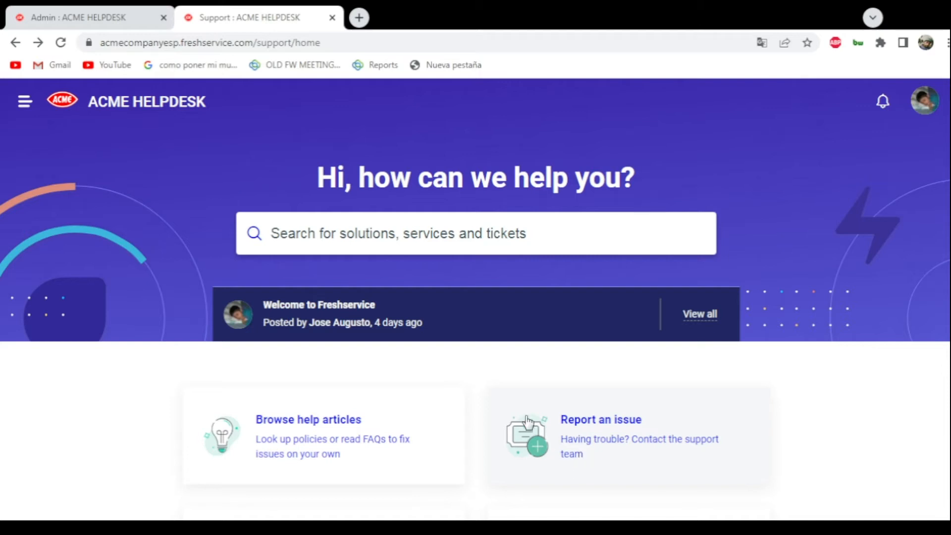
scroll(475, 371, down, 2)
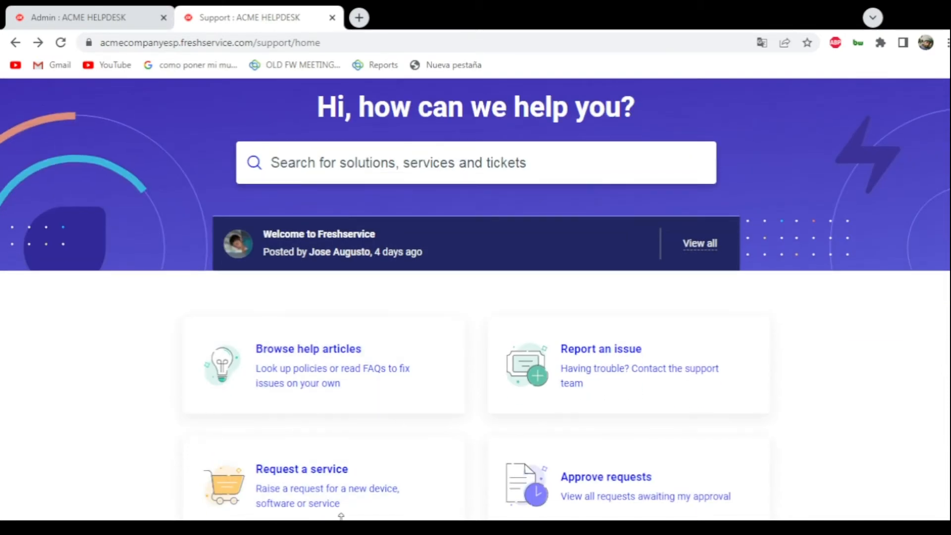
scroll(291, 396, down, 3)
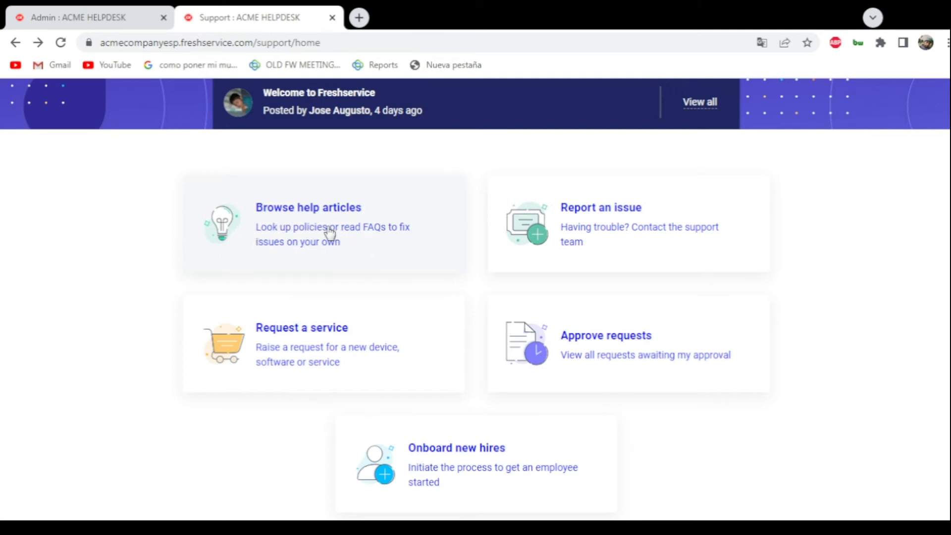
- Open the portal's Report an issue form, inspect its subject and description fields, and return to the portal home page
click(630, 244)
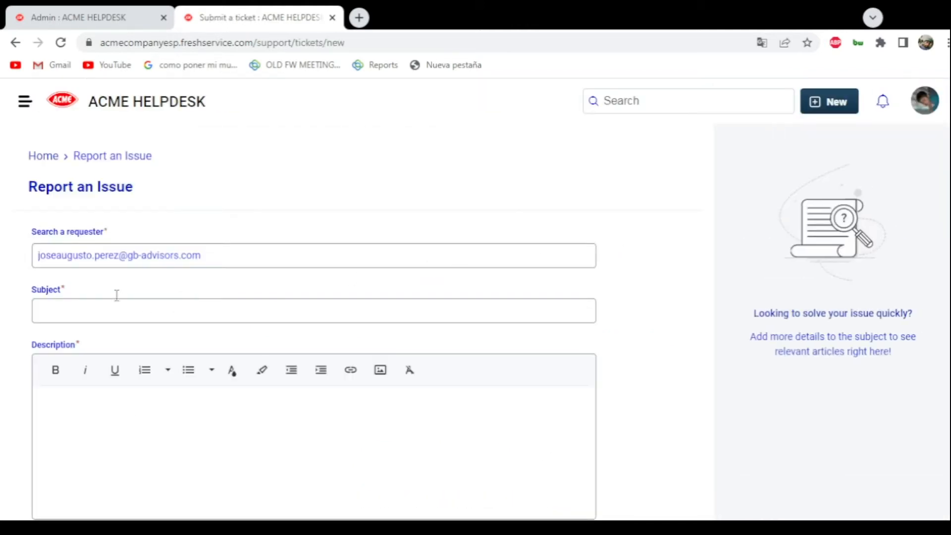
click(70, 312)
scroll(121, 376, down, 3)
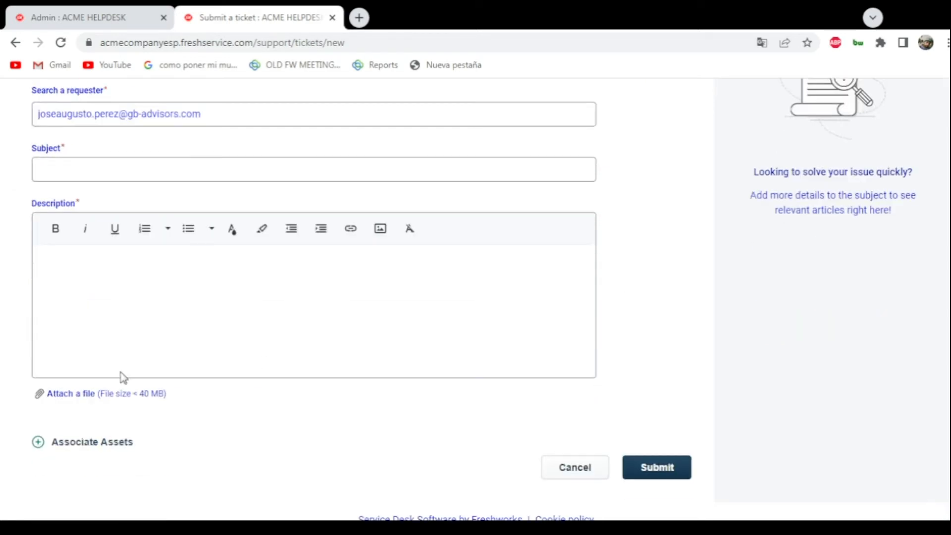
click(115, 289)
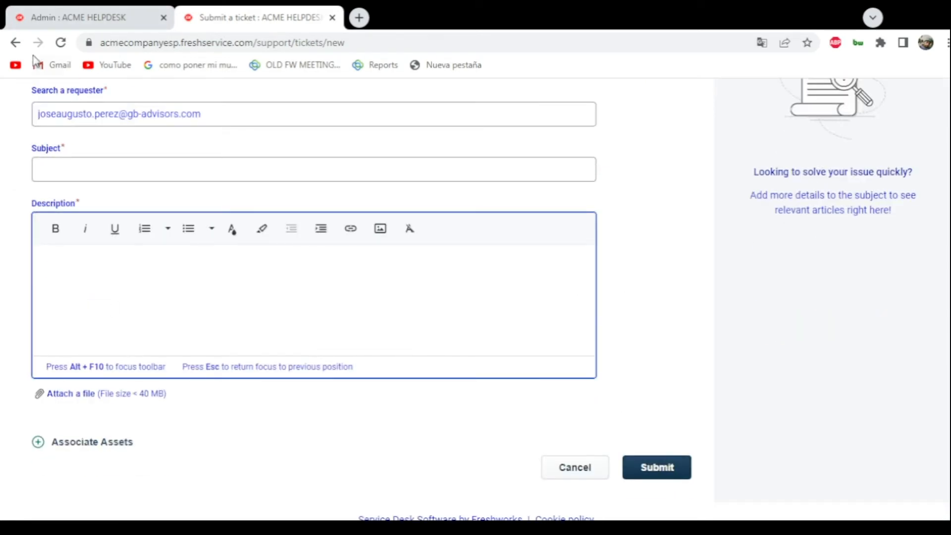
click(16, 43)
- Browse all service items in the portal's service catalog and return to the portal home page
scroll(456, 217, down, 3)
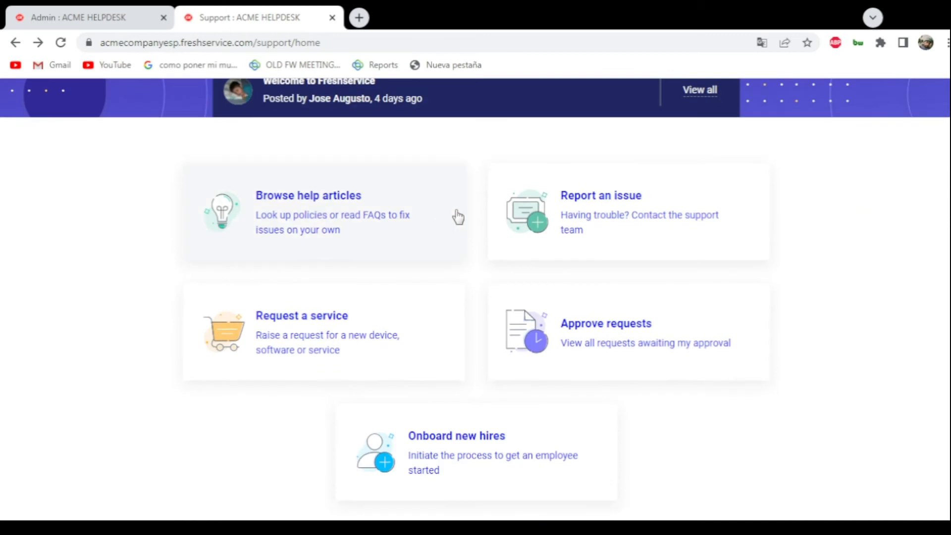
click(352, 350)
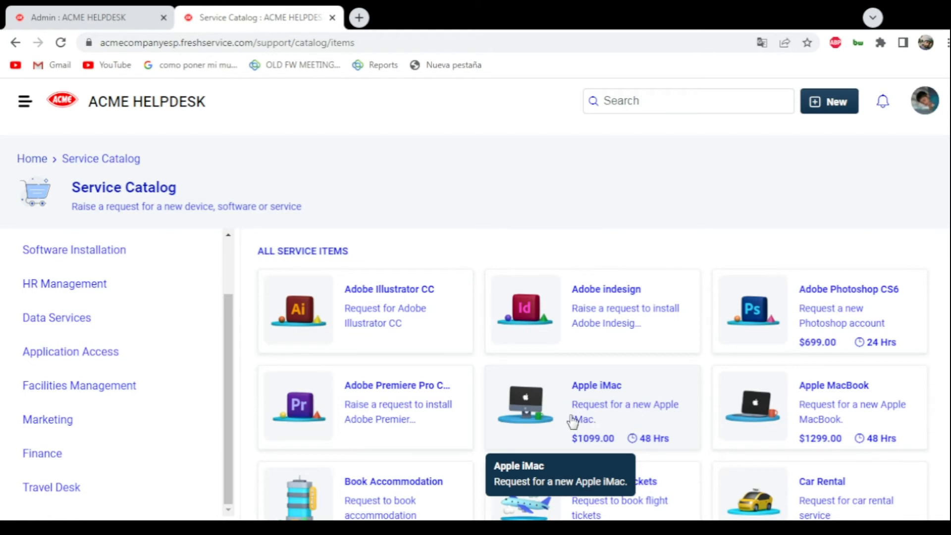
scroll(573, 422, down, 4)
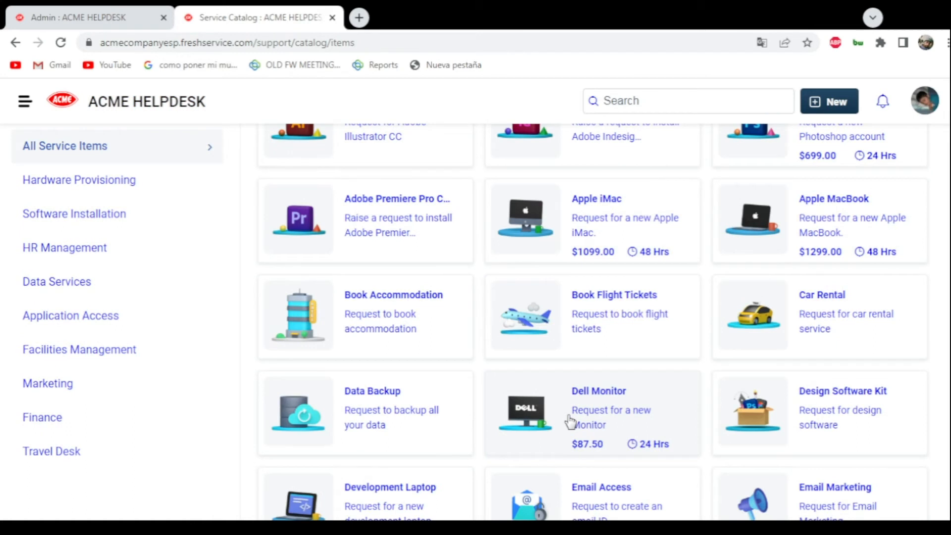
scroll(393, 323, up, 4)
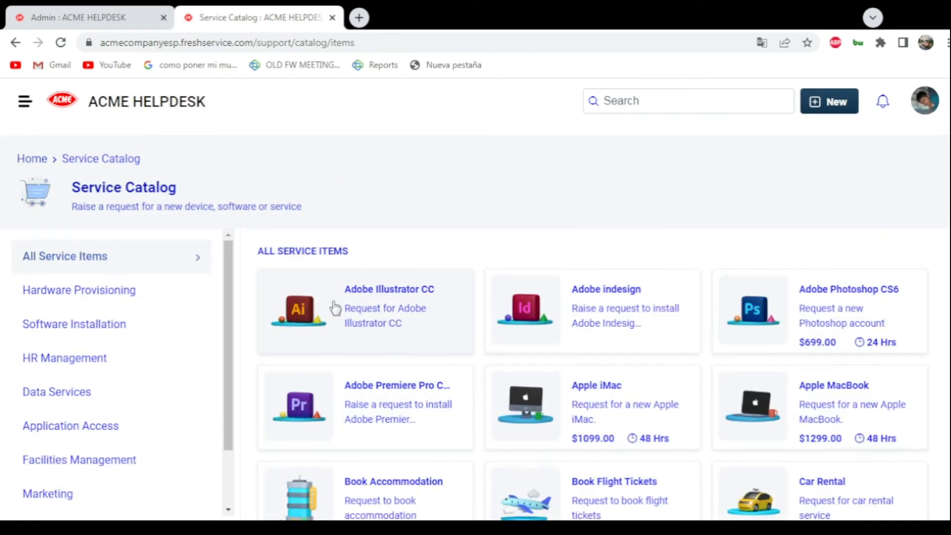
click(15, 44)
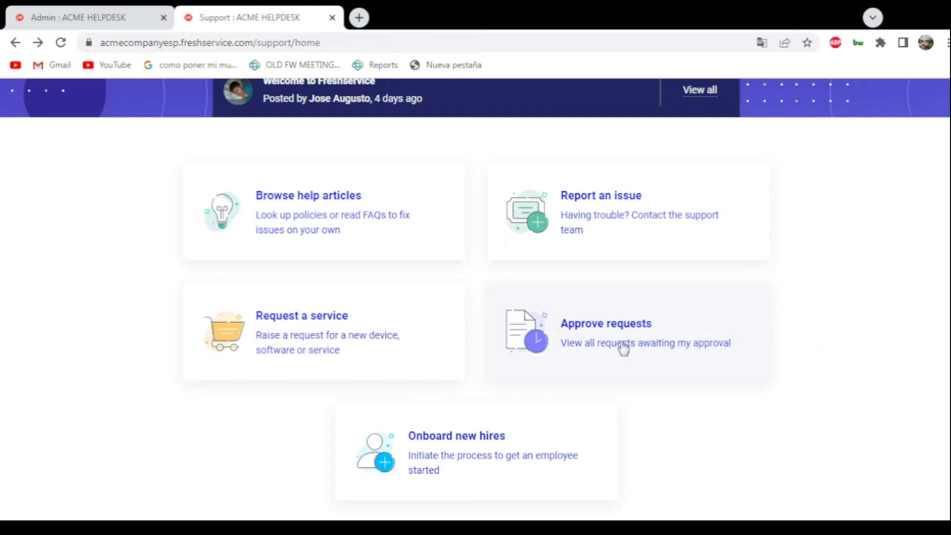
- Review the request options, open tickets and onboarding requests on the portal home page
scroll(626, 346, up, 5)
scroll(679, 342, down, 4)
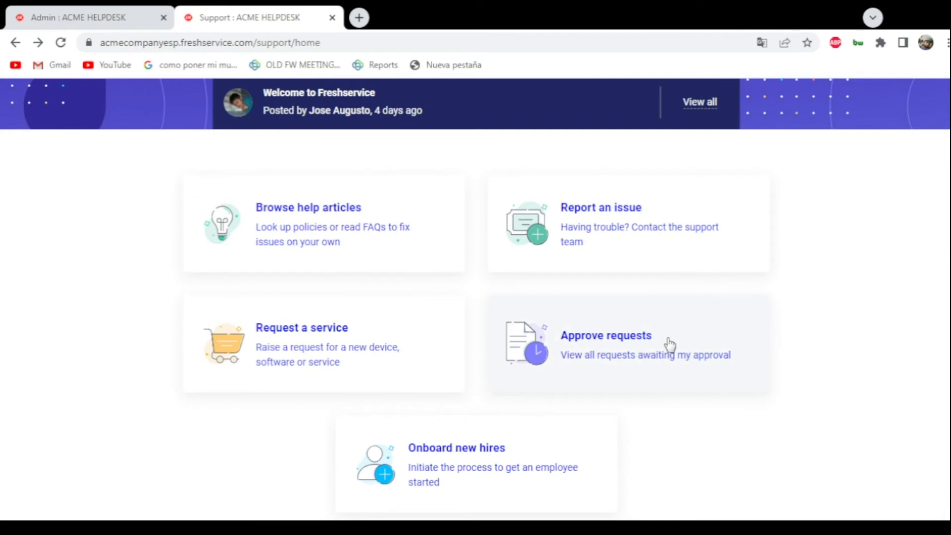
scroll(569, 388, down, 2)
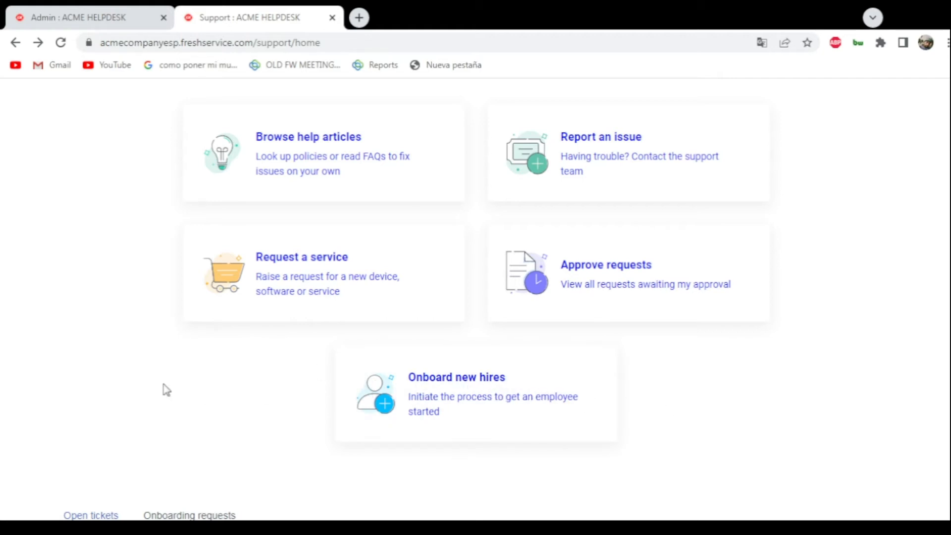
scroll(122, 353, down, 5)
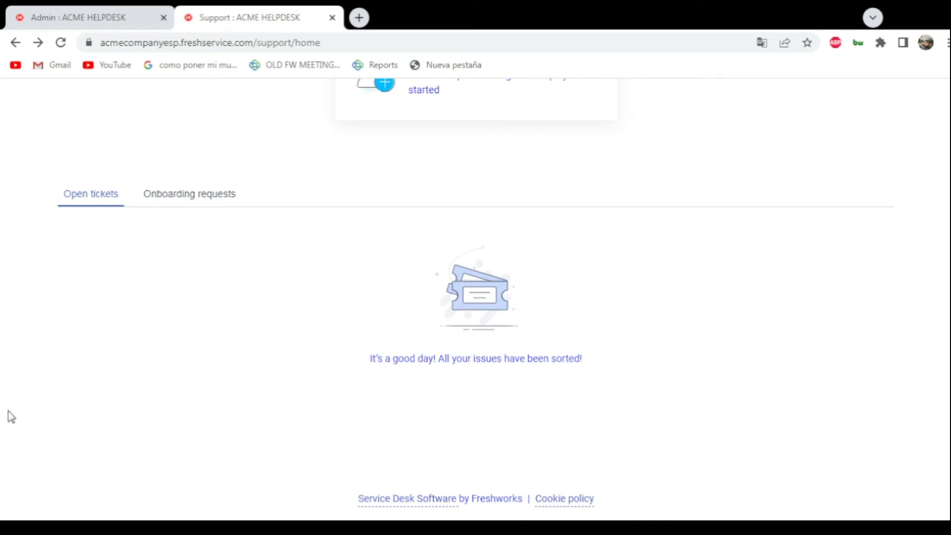
click(174, 196)
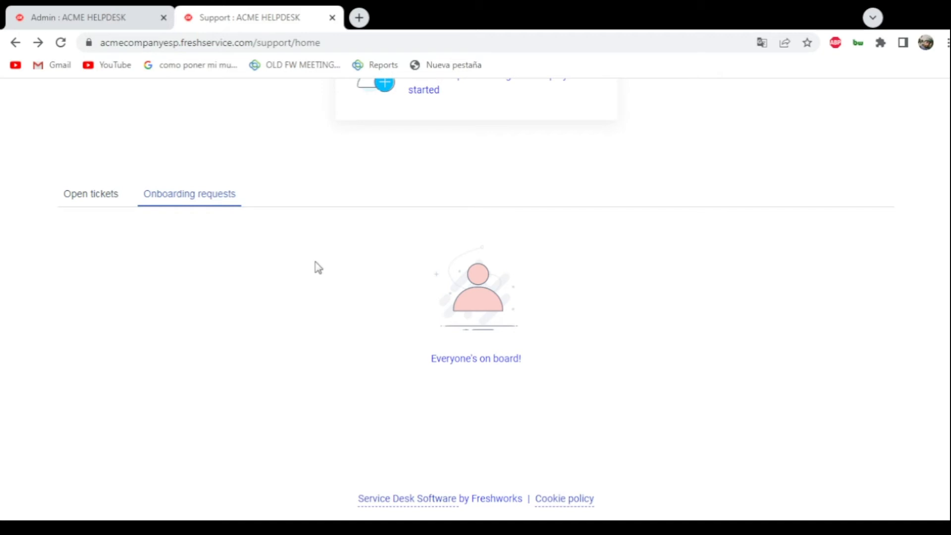
scroll(318, 268, up, 5)
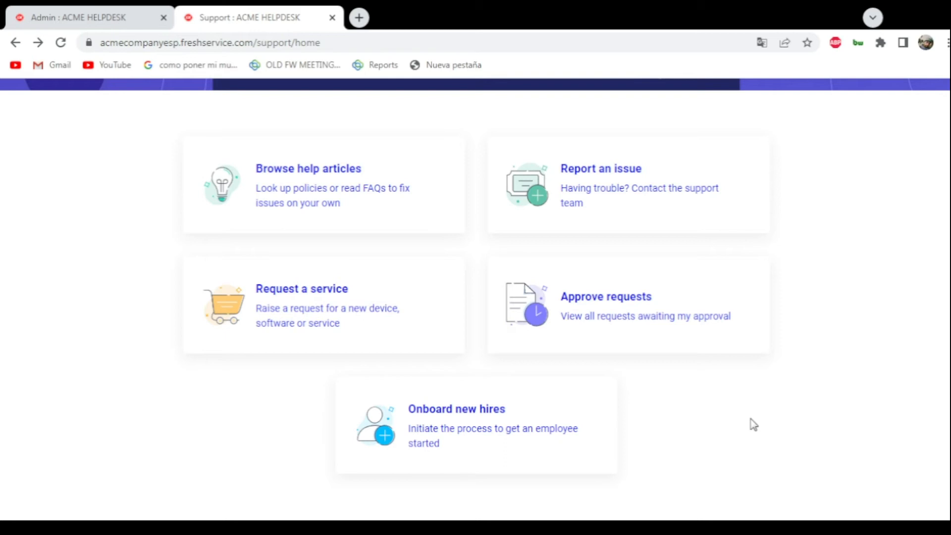
scroll(299, 471, up, 5)
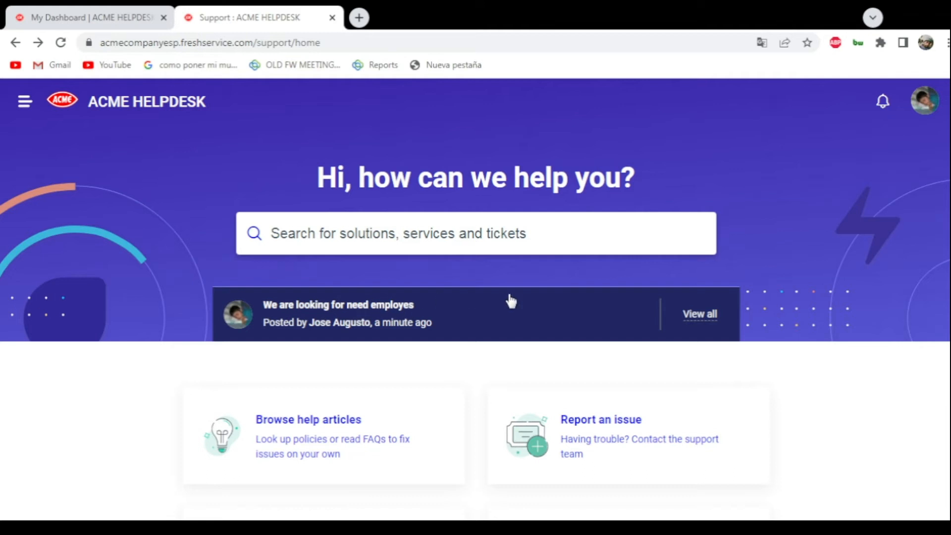
- Start a new announcement from the agent dashboard and title it "we are looking for new employees"
click(94, 17)
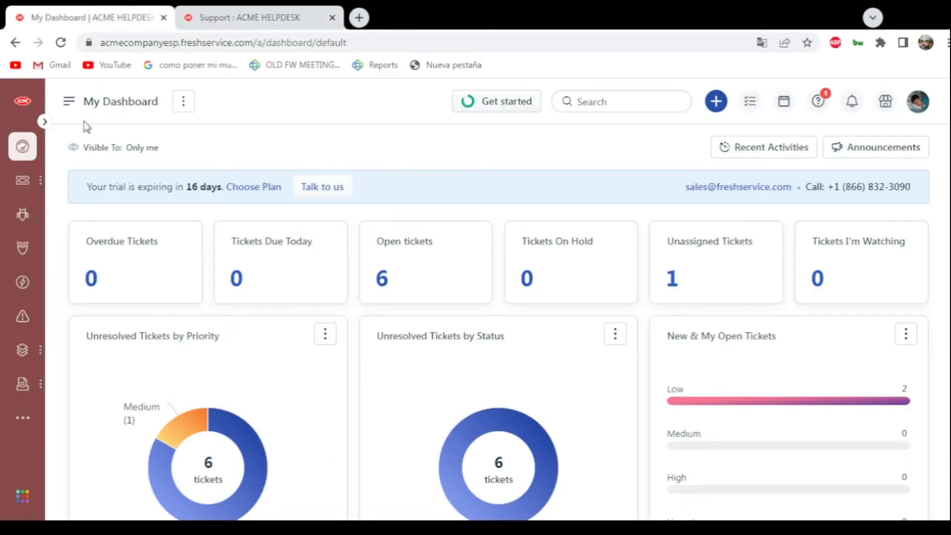
click(894, 153)
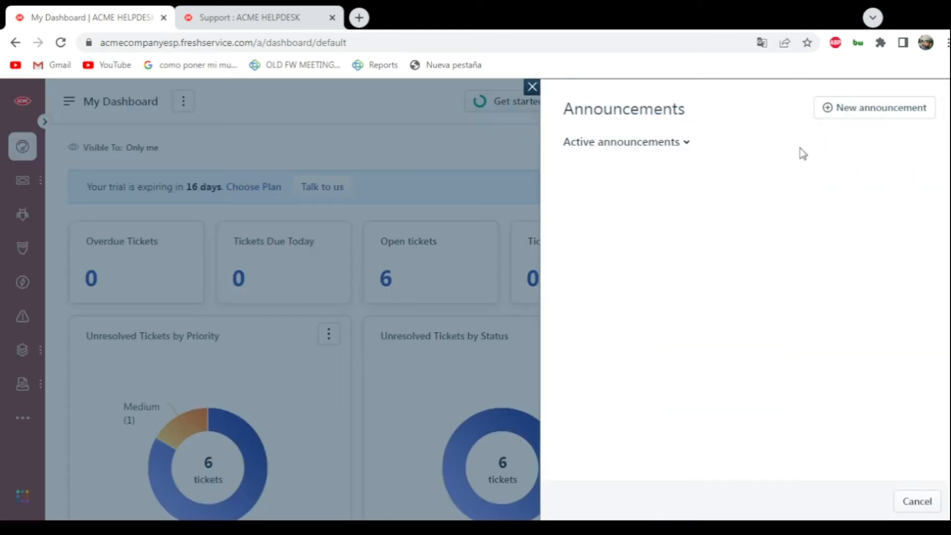
click(909, 122)
click(648, 175)
text(we are looking for new employees)
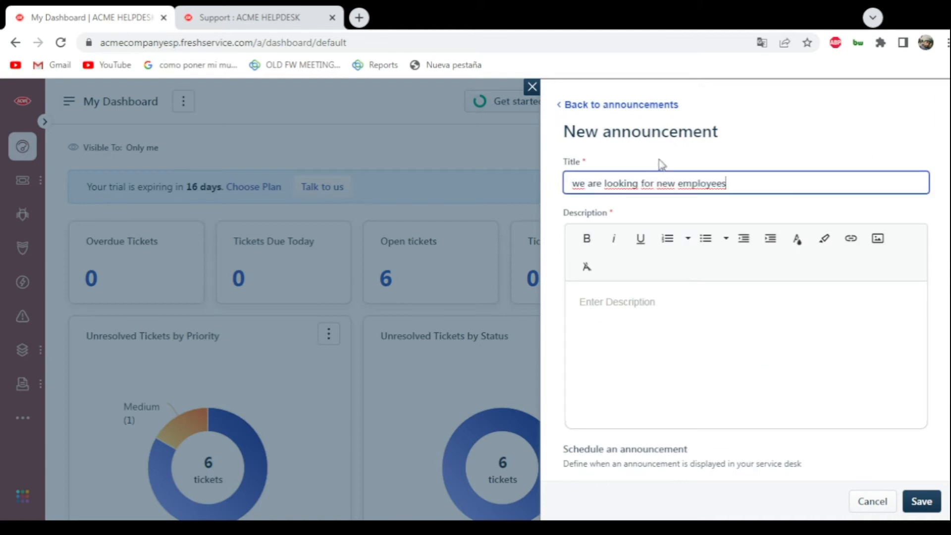
- Look through the announcement's description and schedule fields and set its visibility to Everyone
click(699, 296)
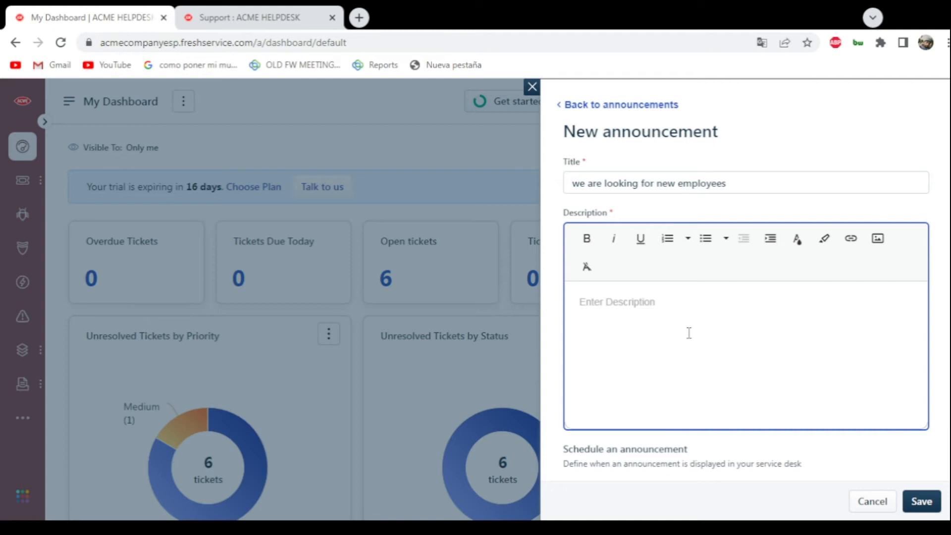
scroll(687, 322, down, 3)
scroll(628, 176, up, 3)
scroll(569, 165, down, 4)
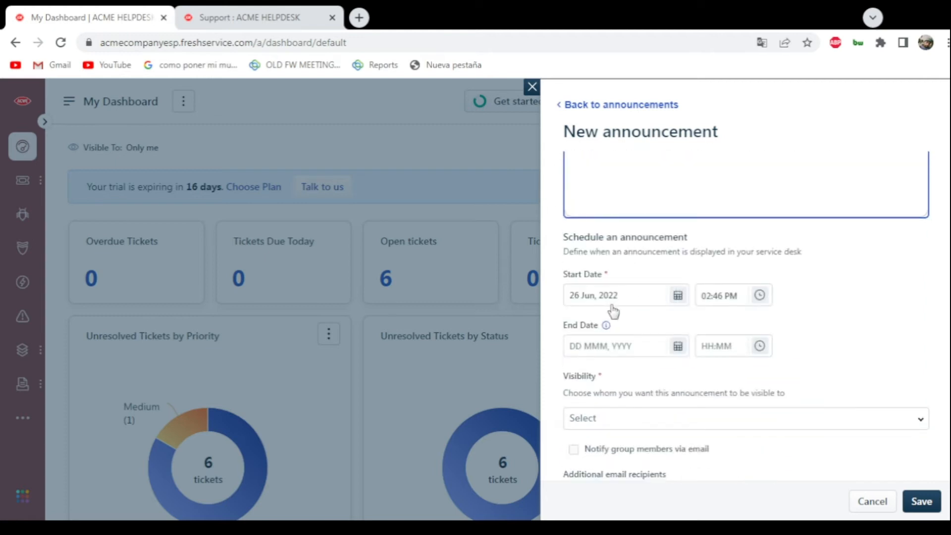
scroll(545, 220, down, 1)
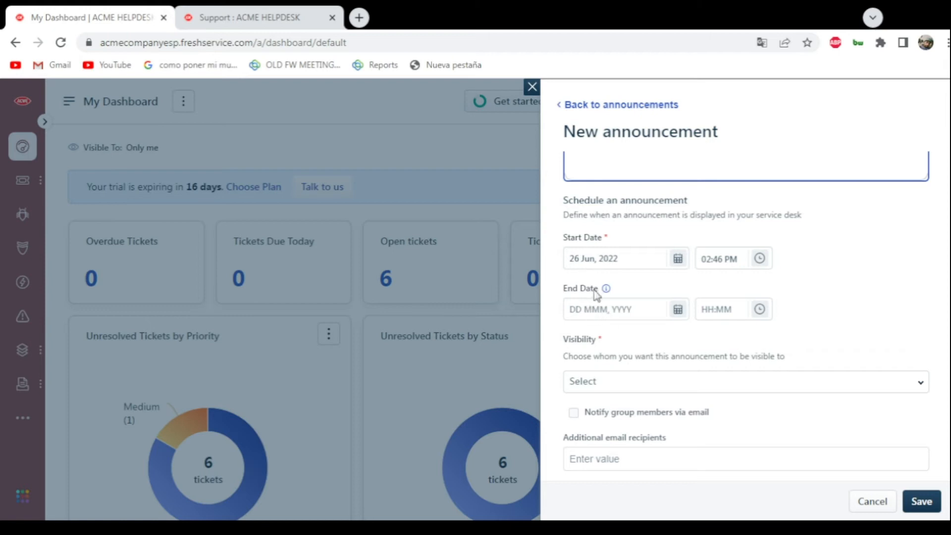
click(577, 385)
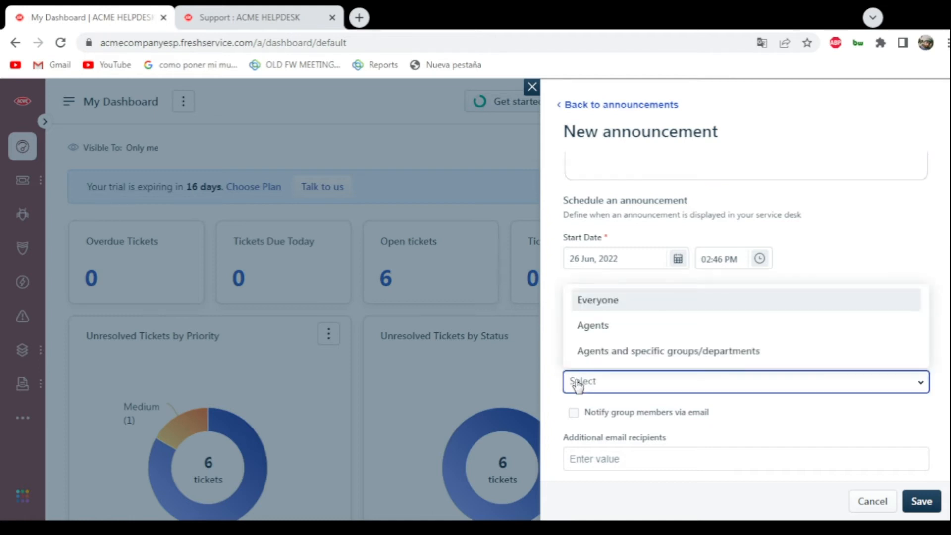
click(621, 310)
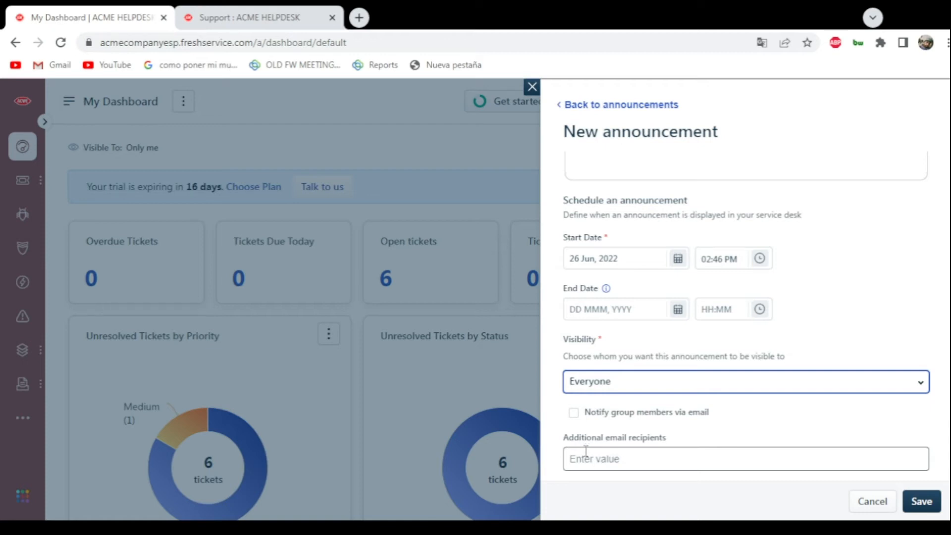
- Fill in the announcement's required description with "asdasdasdasd" and save the announcement
click(920, 501)
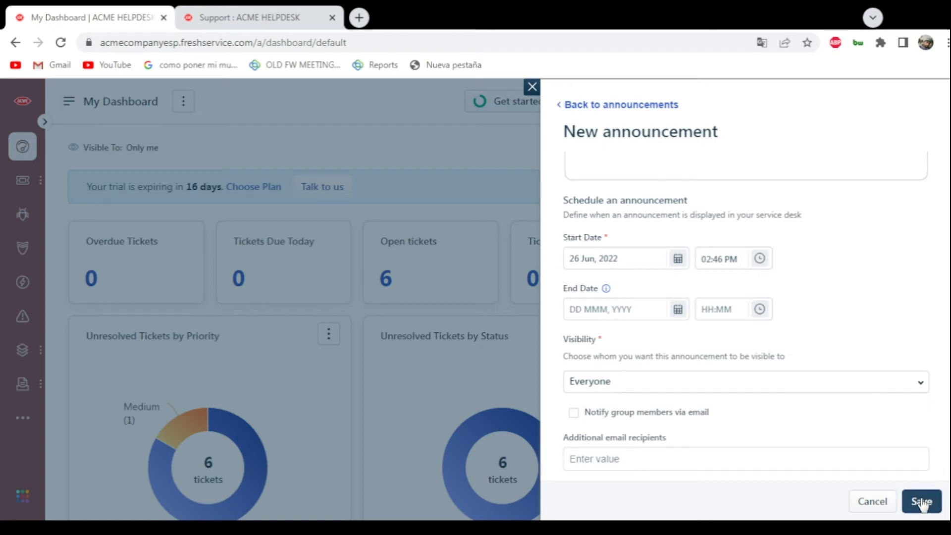
scroll(777, 380, up, 3)
click(672, 337)
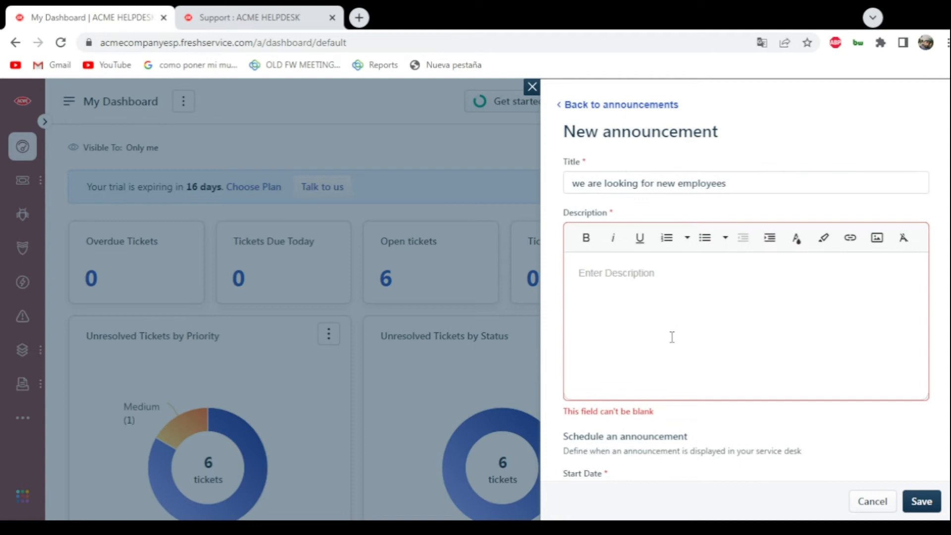
text(asdasdasdasd)
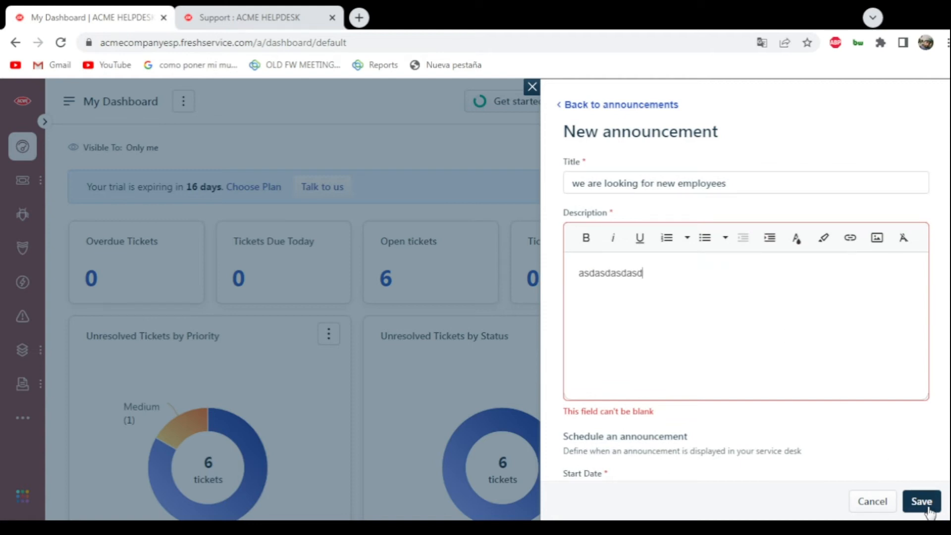
click(921, 501)
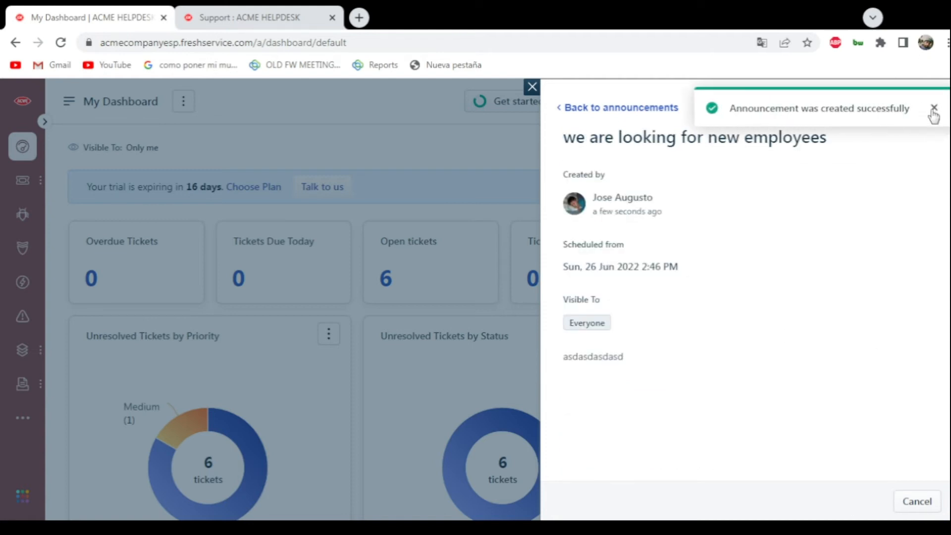
- Close the announcement details and reload the support portal page
click(933, 110)
click(533, 87)
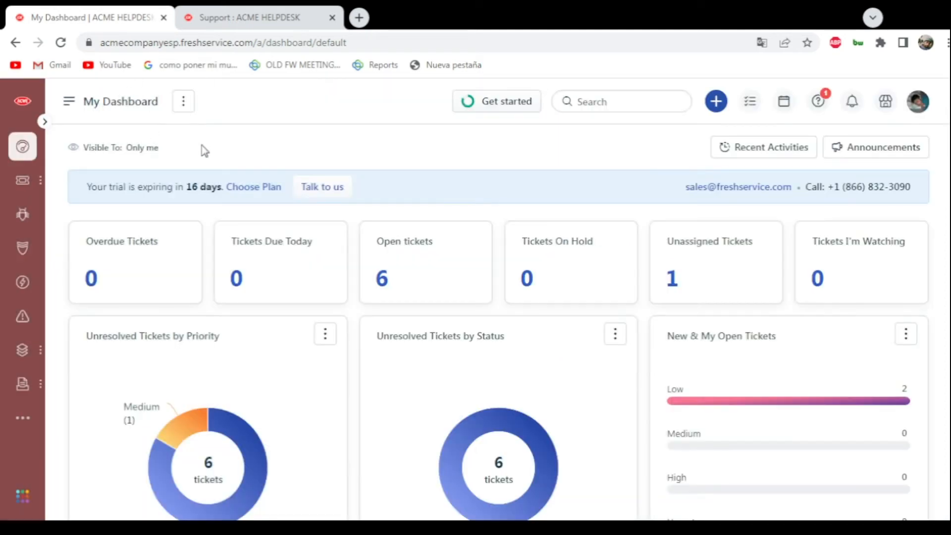
click(247, 18)
click(60, 44)
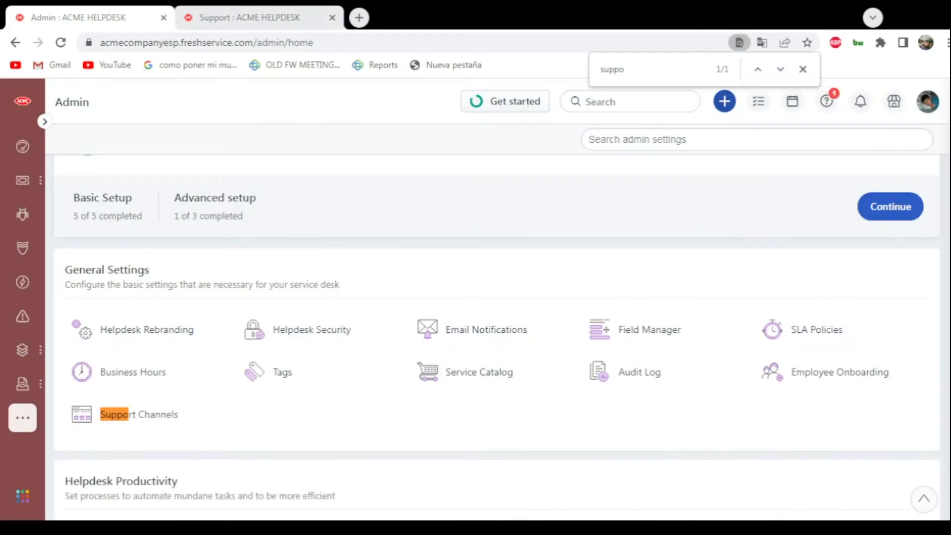
- Open the email settings of the support channels in the admin's general settings
click(803, 69)
click(396, 202)
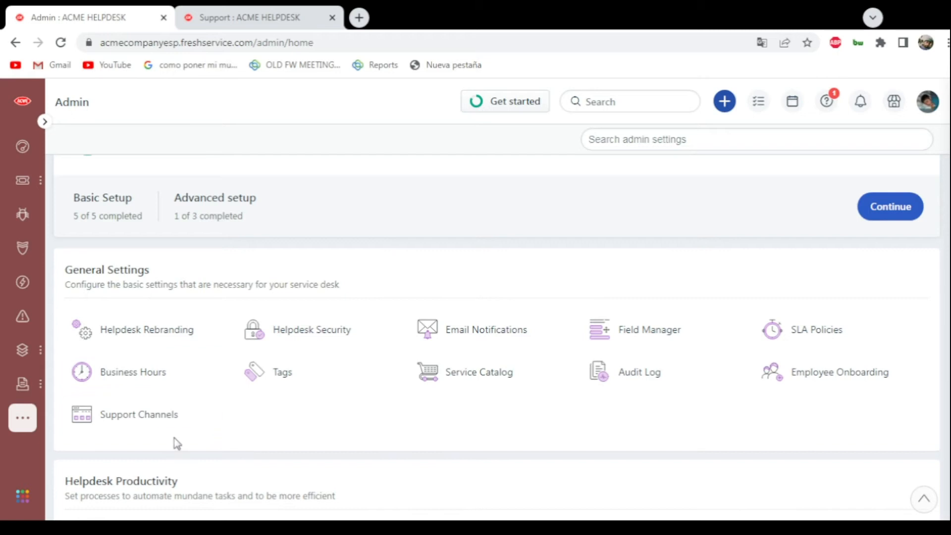
click(111, 421)
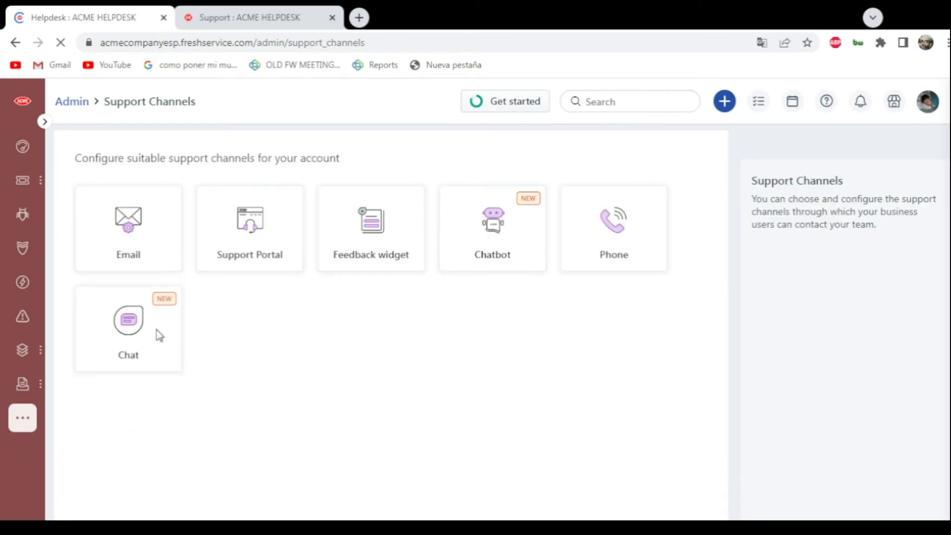
click(120, 217)
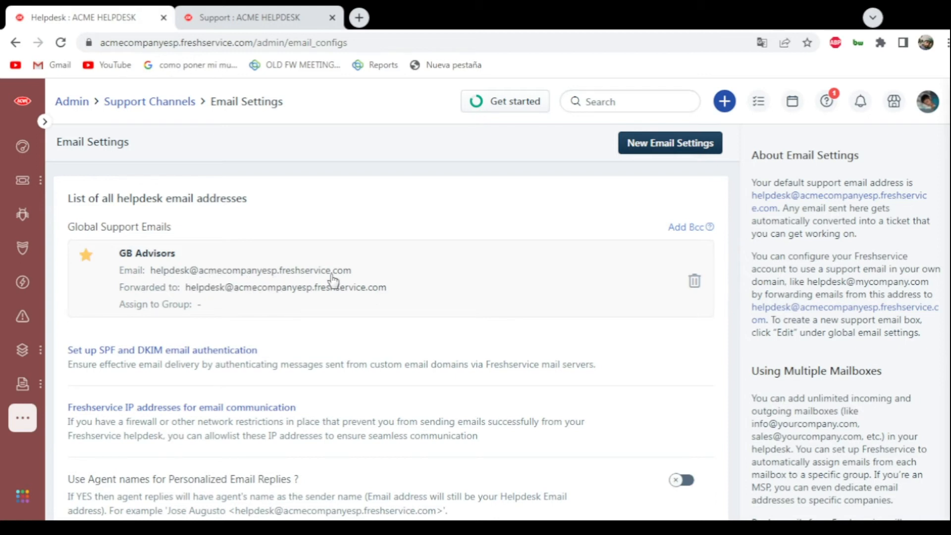
- Start the automatic Bcc setup for the global support emails and add a first Bcc email address
click(689, 229)
click(386, 171)
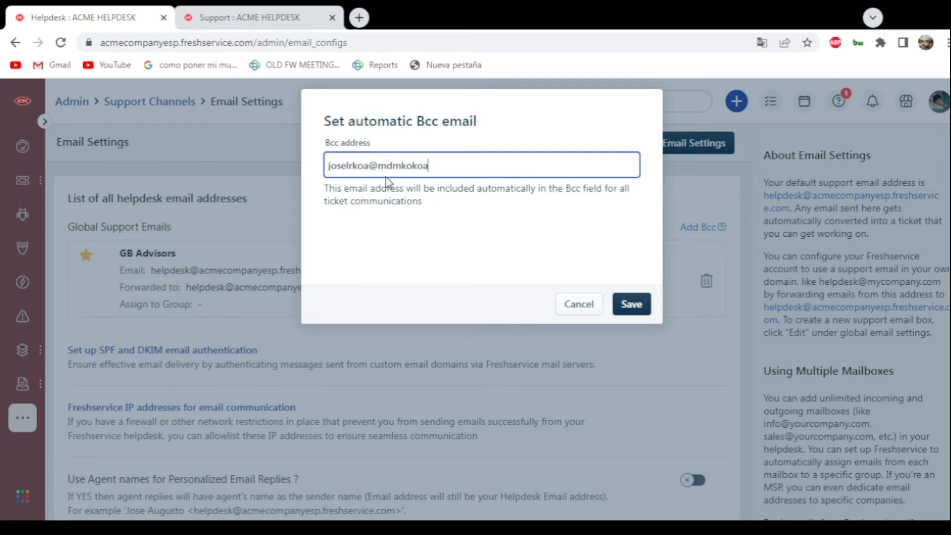
key(Return)
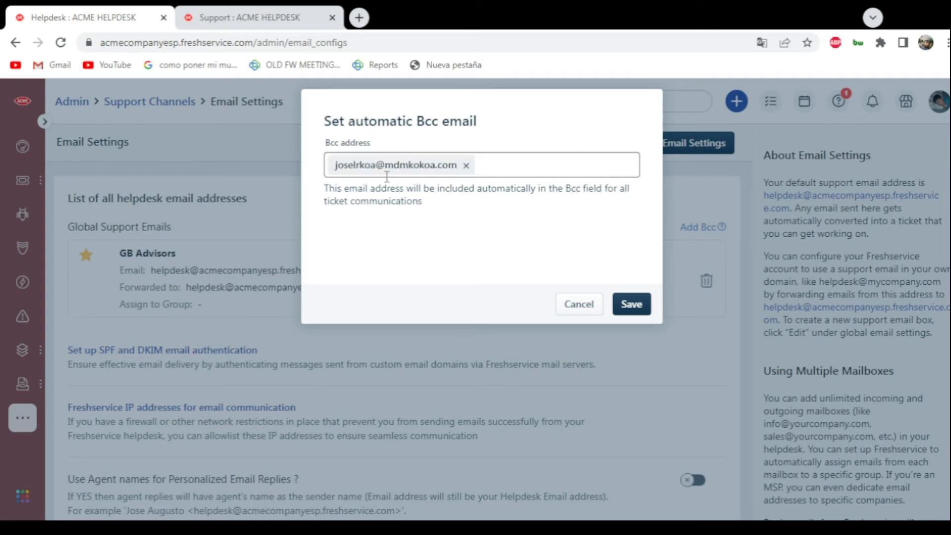
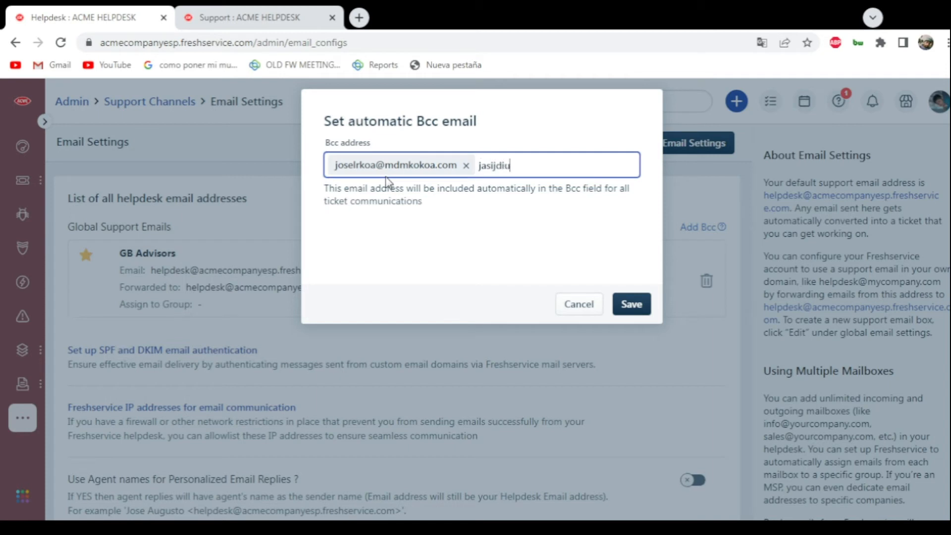
key(Return)
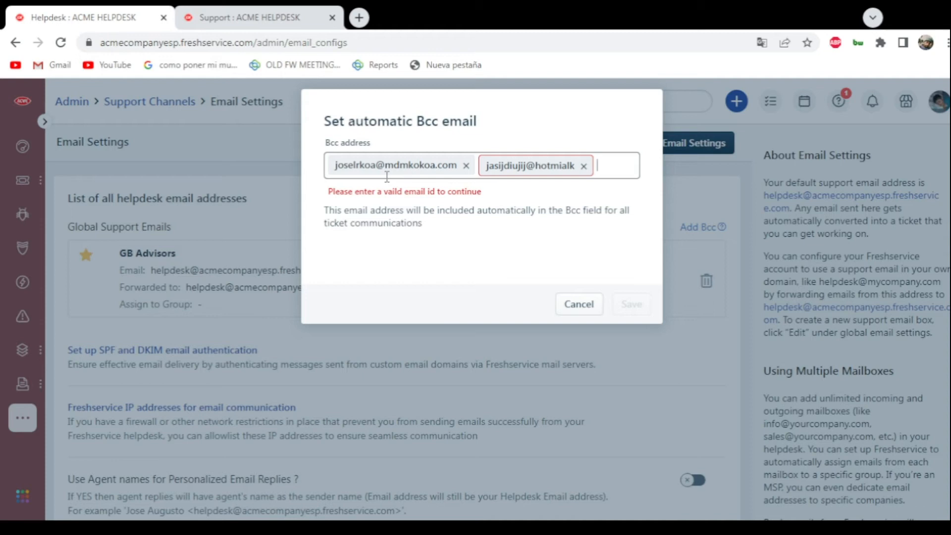
click(584, 166)
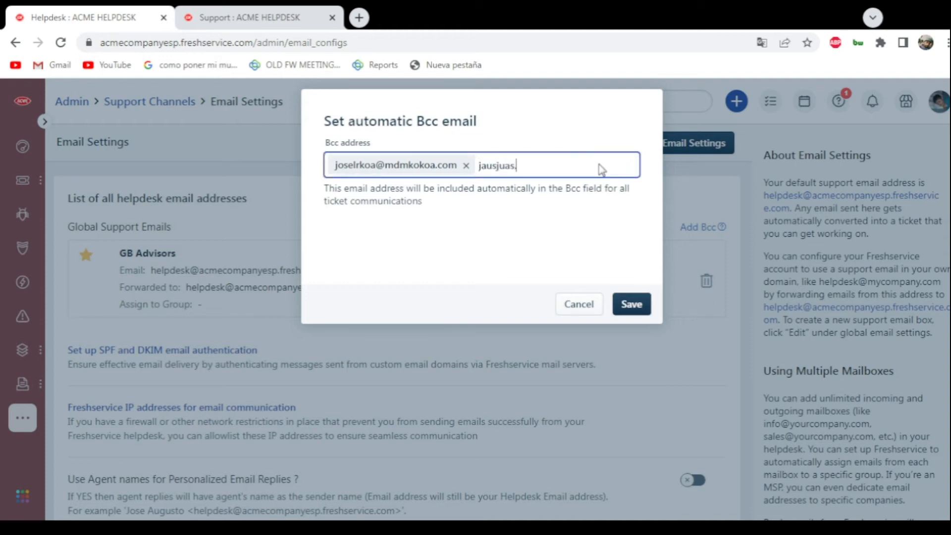
- Add a second email address to the automatic Bcc recipients and save the Bcc setting
key(Return)
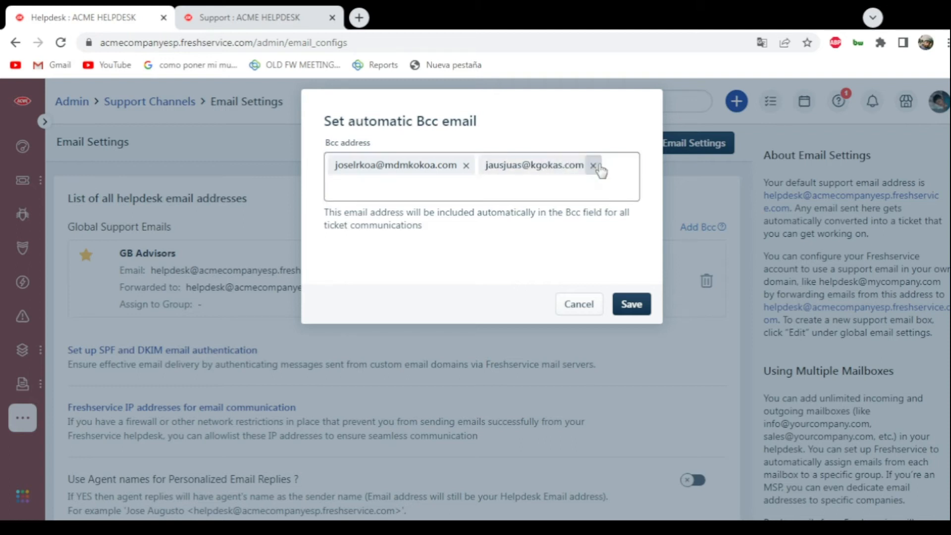
click(634, 308)
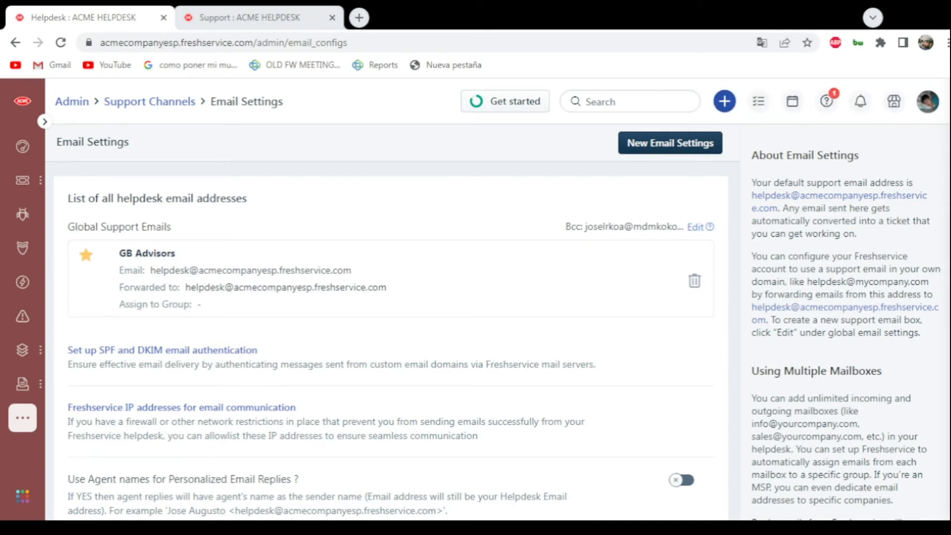
- Examine the new email settings form, including the name, helpdesk email, assignable groups and mail server options
key(alt+Left)
click(657, 148)
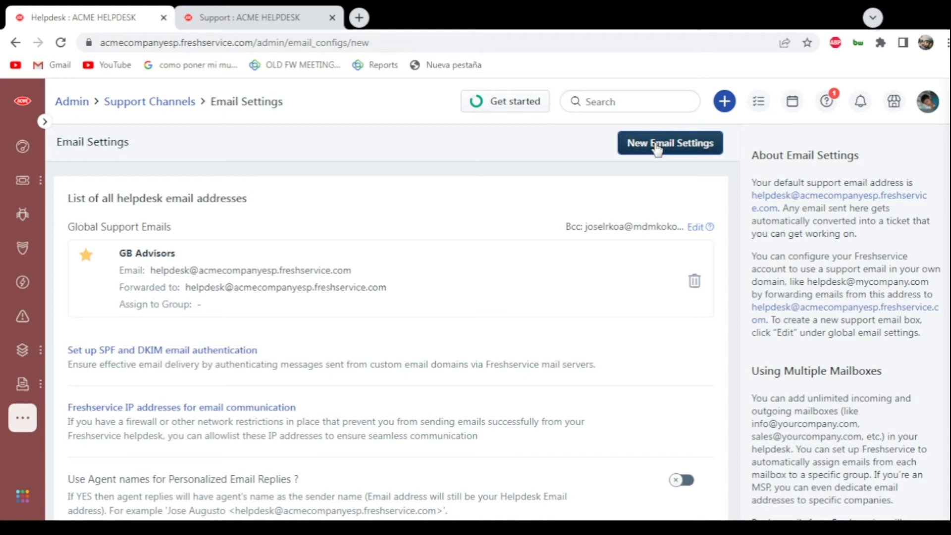
click(151, 214)
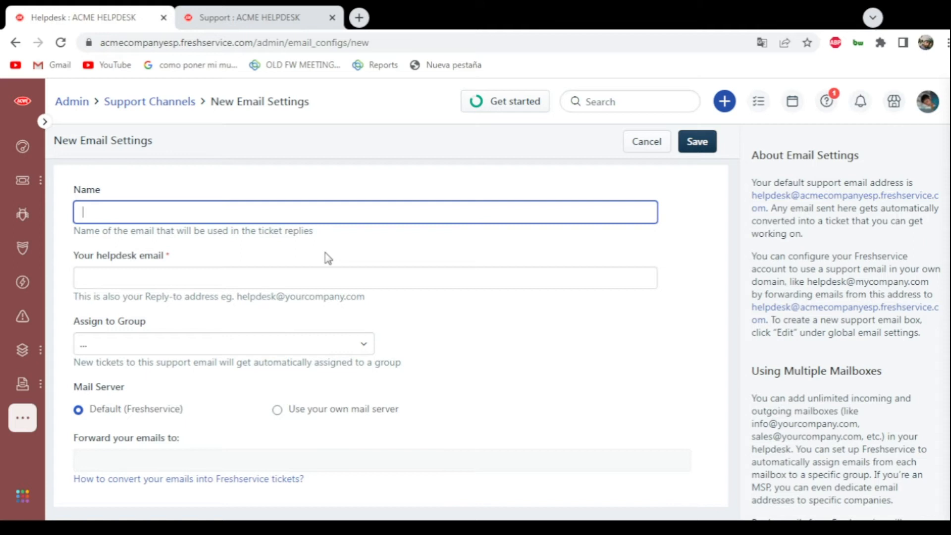
click(164, 276)
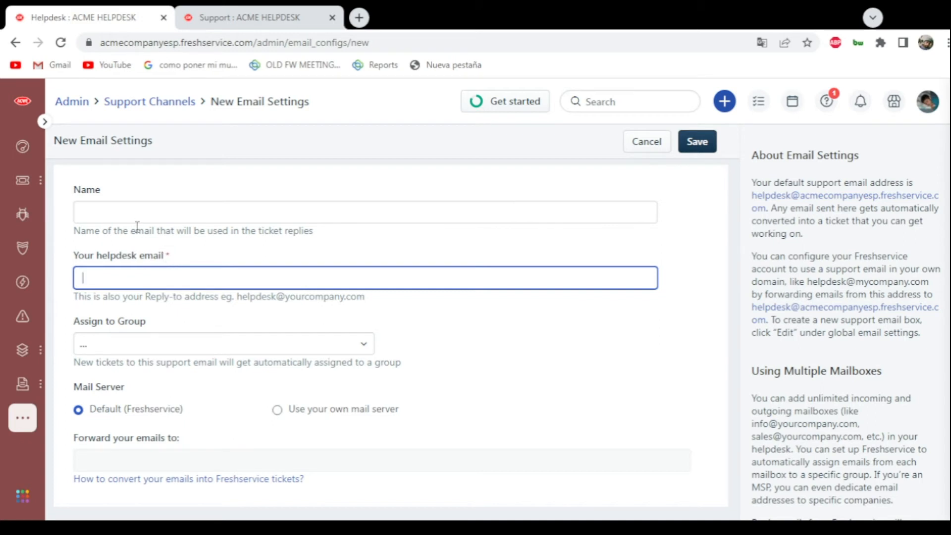
click(125, 345)
scroll(170, 238, down, 10)
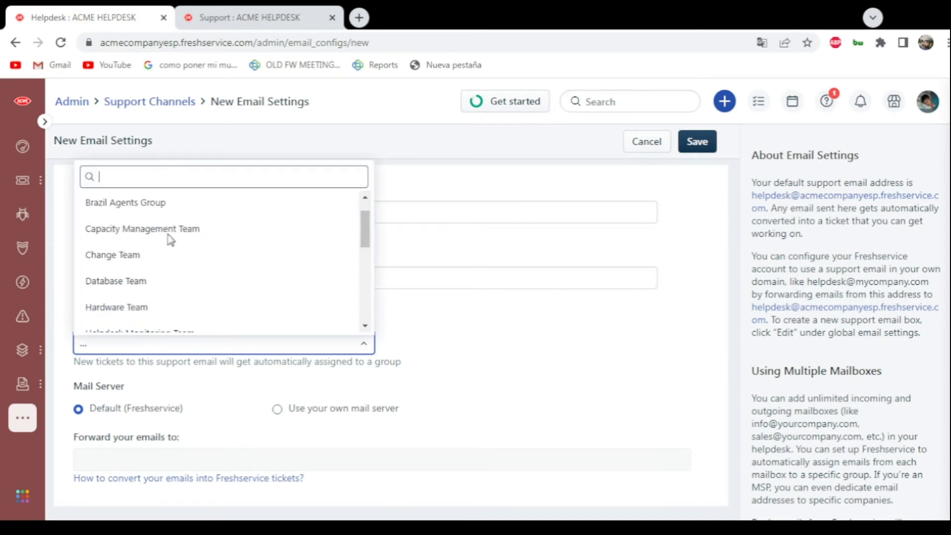
click(366, 192)
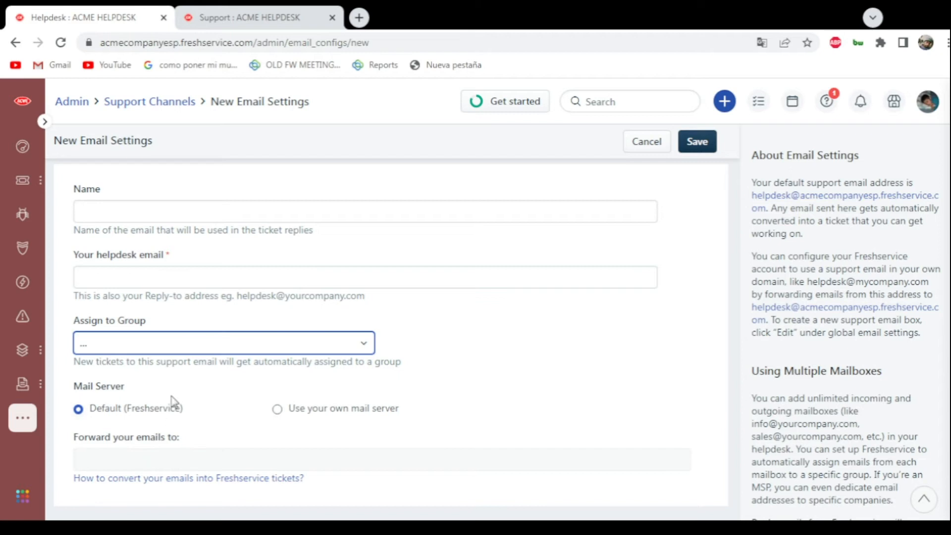
scroll(158, 400, down, 3)
click(340, 527)
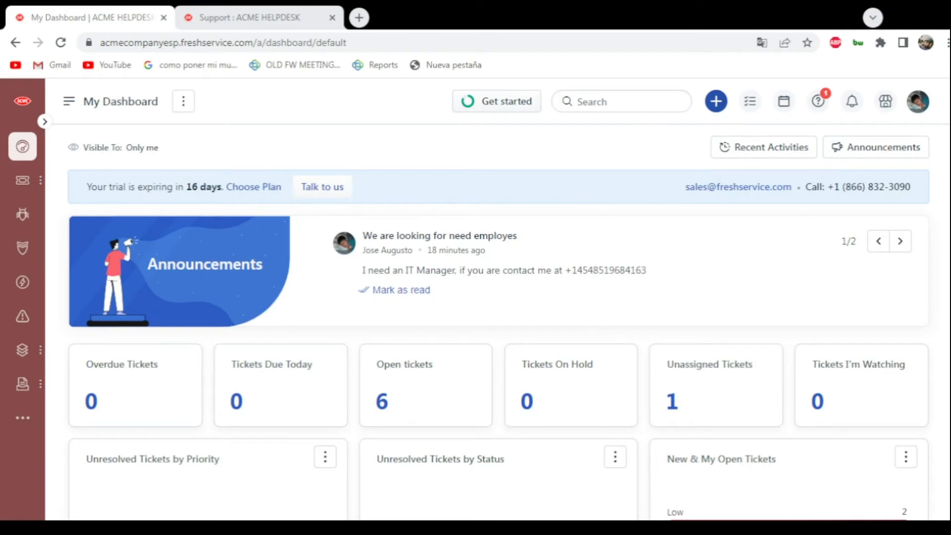
- Open the canned responses from the helpdesk productivity settings in the admin area
click(36, 426)
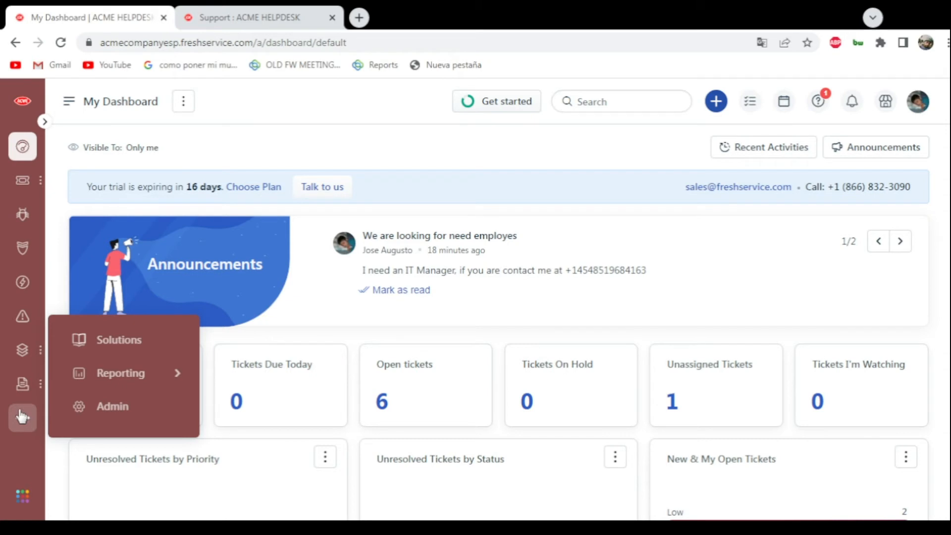
click(99, 408)
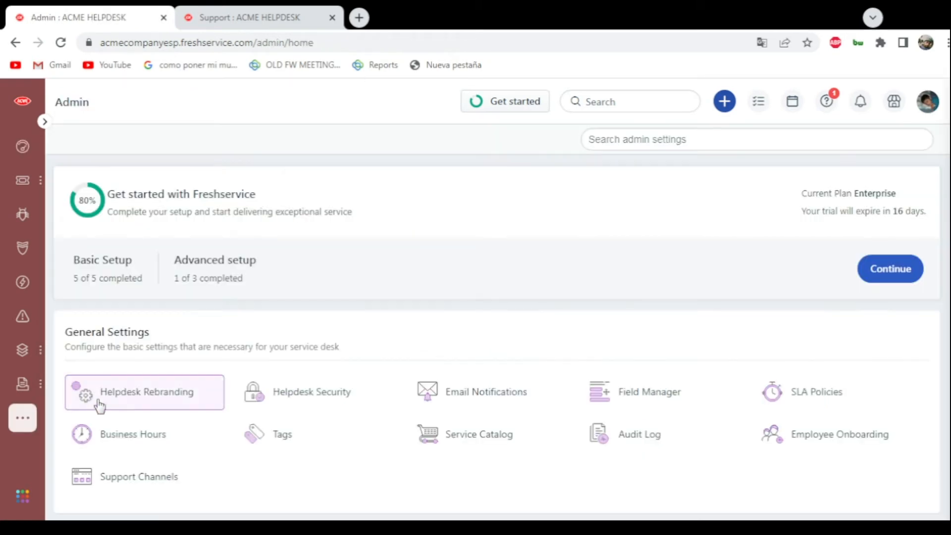
scroll(235, 288, down, 5)
scroll(235, 288, down, 3)
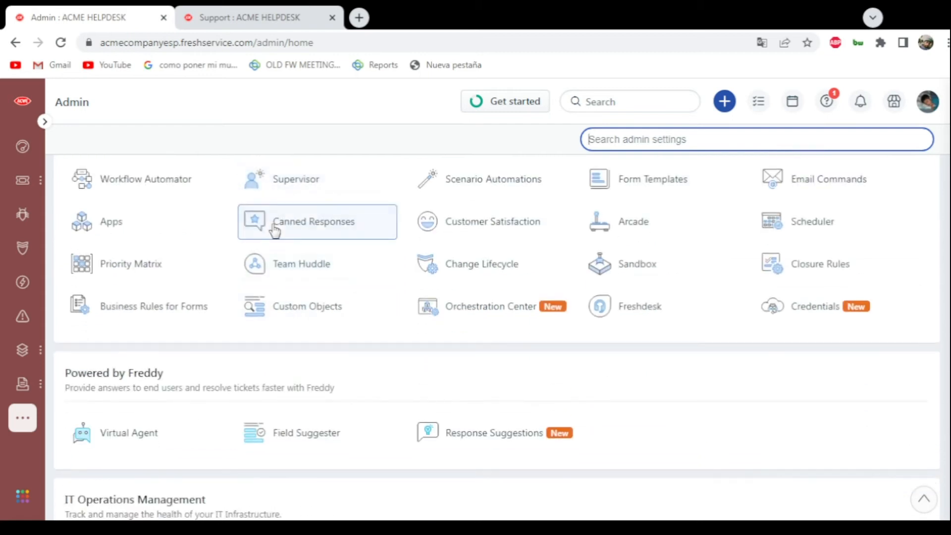
scroll(278, 238, up, 1)
scroll(285, 253, up, 1)
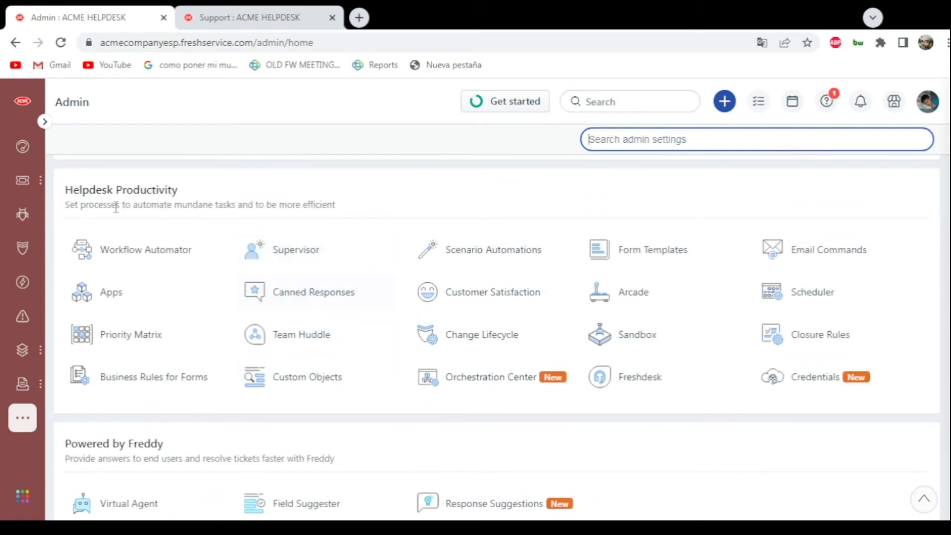
click(275, 289)
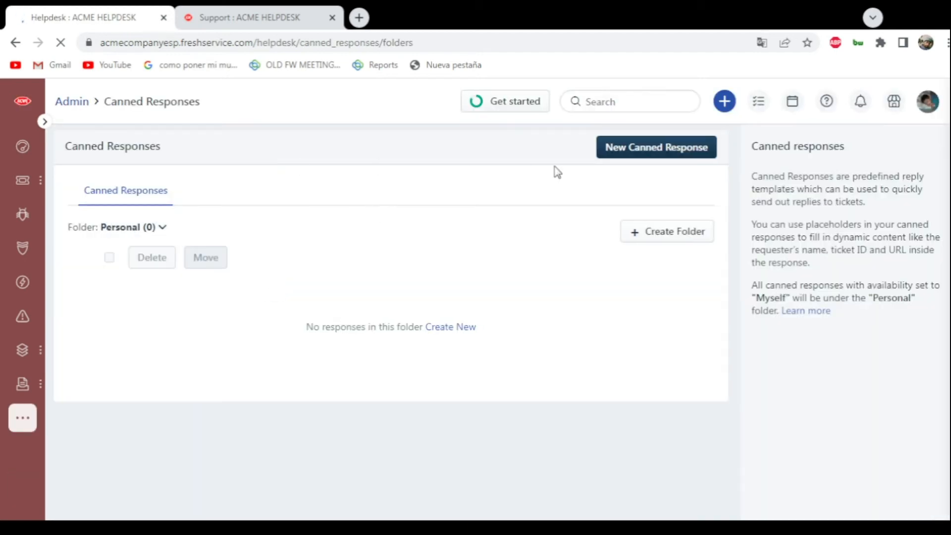
- Start a new canned response and title it "2021-outbound-1strike"
click(624, 154)
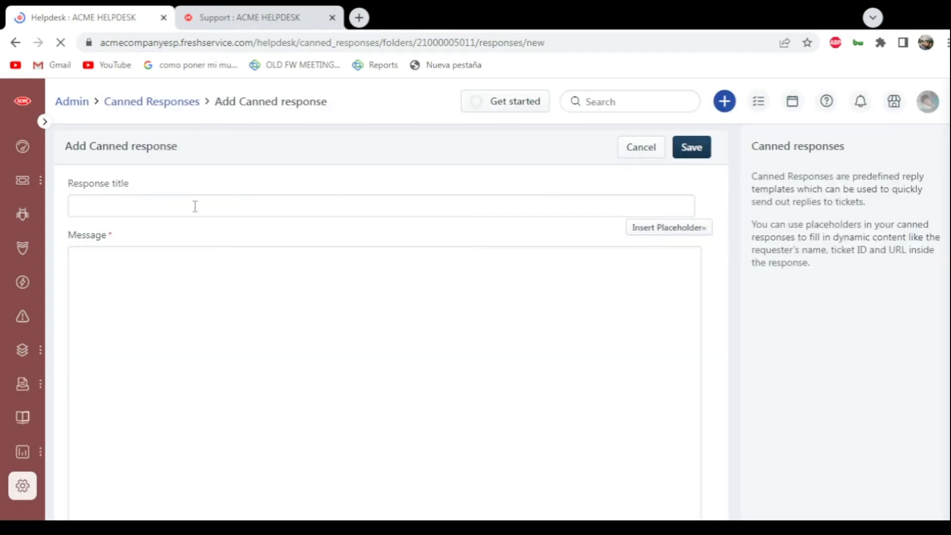
click(190, 205)
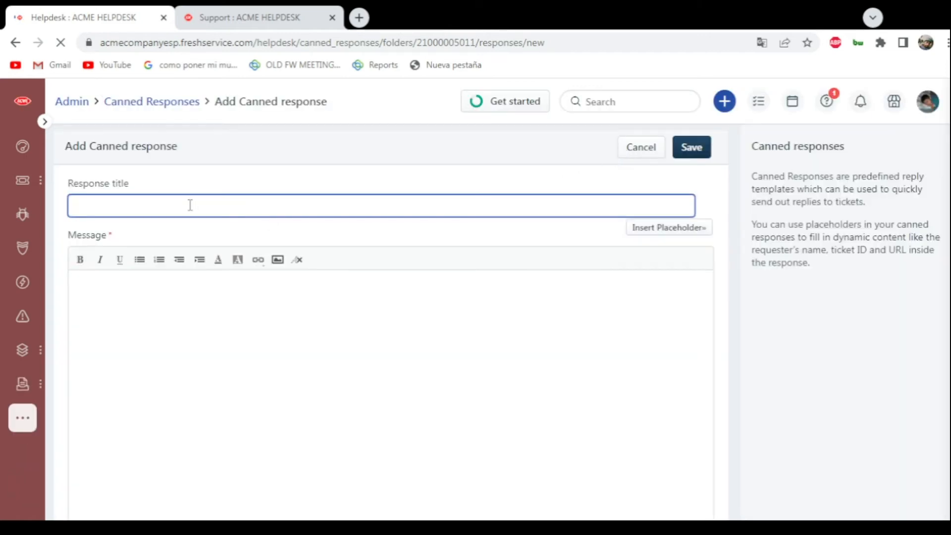
text(2021-outbound-1strike)
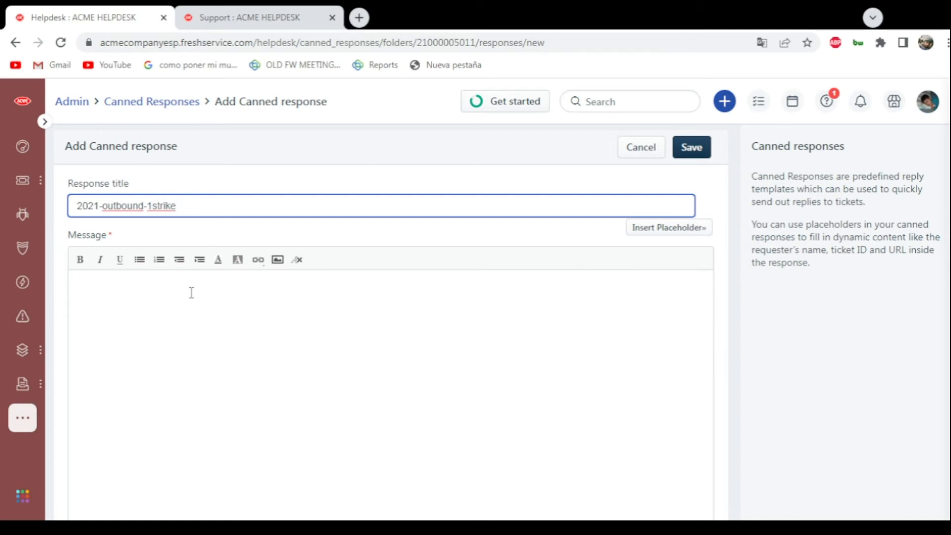
- Write the message "hoajsodkasodk aoskdaoskda oskda sdokasd a tarea skok oadsk doaskdo aksdlaskdoaskd aosda sdasda" and look over the attachment and availability options
click(191, 293)
scroll(242, 278, down, 1)
scroll(250, 279, up, 1)
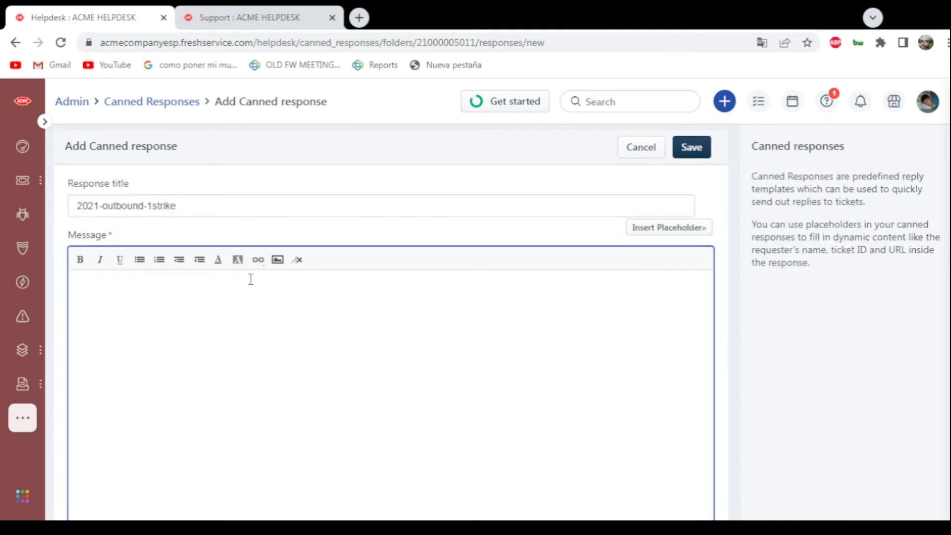
text(hoajsodkasodk aoskdaoskda oskda sdokasd)
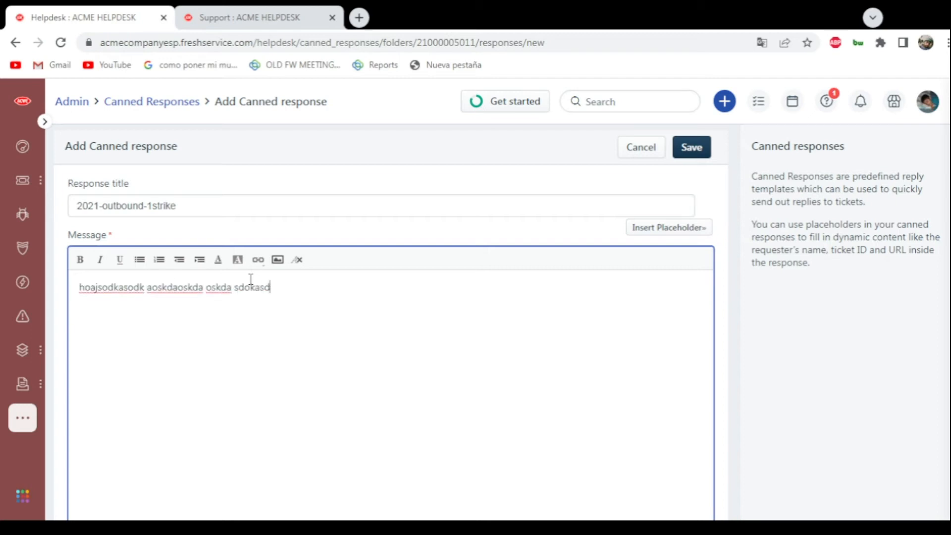
text( a tarea skok oadsk doaskdo aksdlaskdoaskd aosda sdasda)
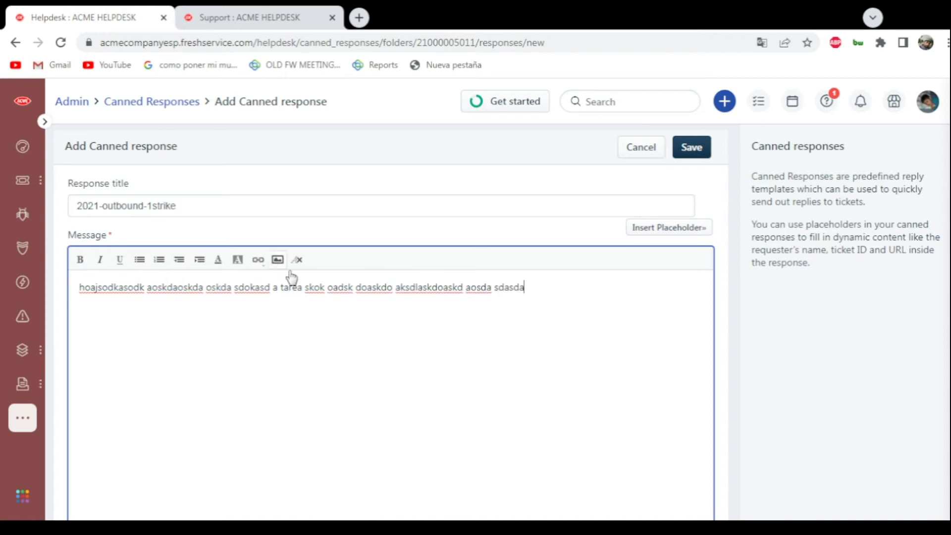
scroll(292, 277, down, 5)
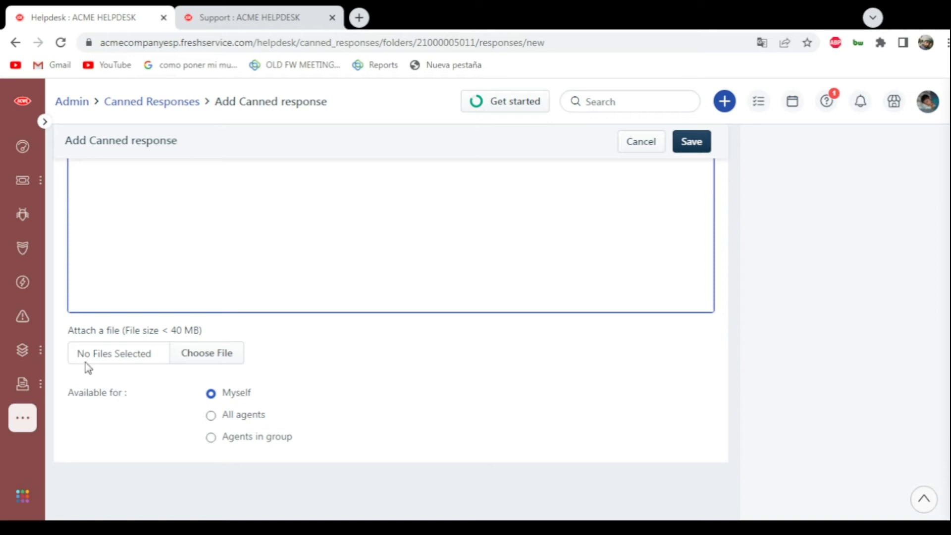
scroll(94, 360, up, 5)
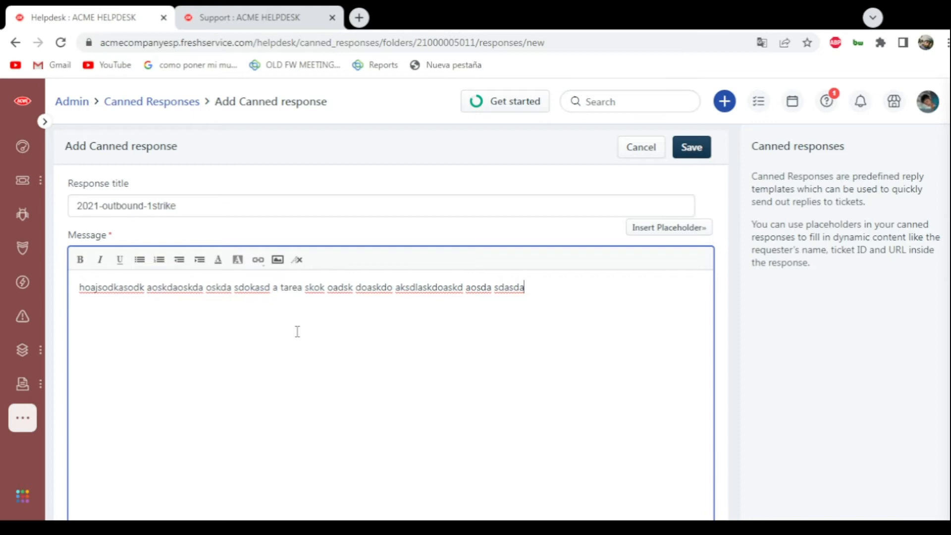
- Make the new canned response available for Myself only and save it
scroll(297, 331, down, 5)
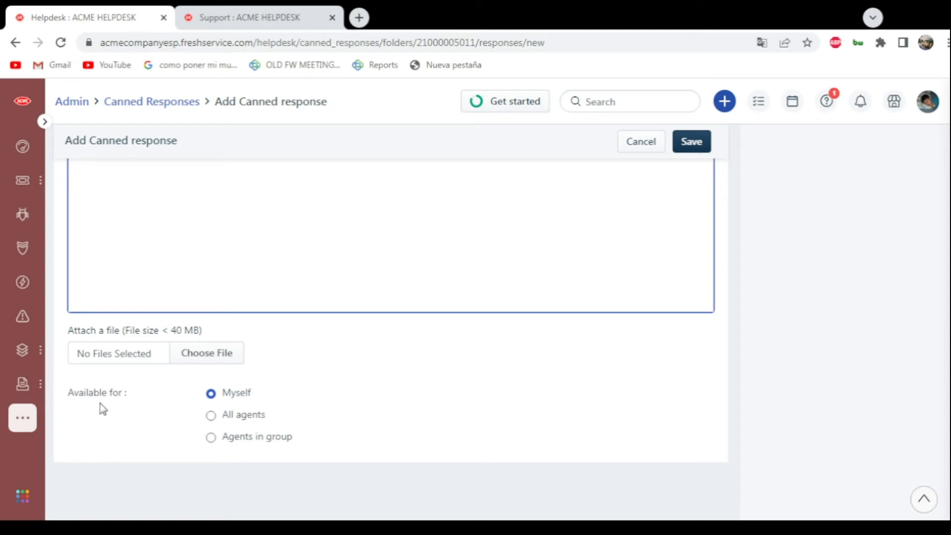
scroll(334, 338, up, 5)
scroll(333, 338, down, 5)
click(204, 417)
click(210, 438)
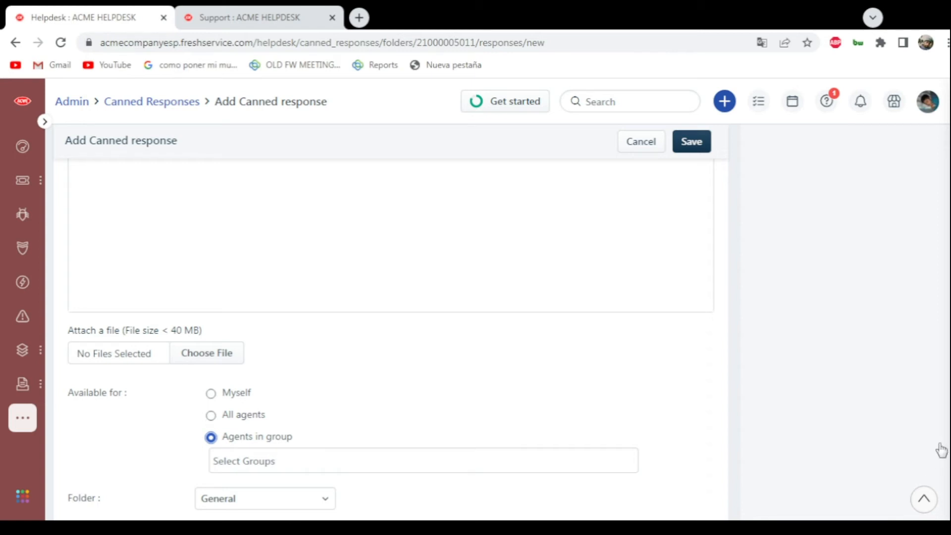
click(211, 393)
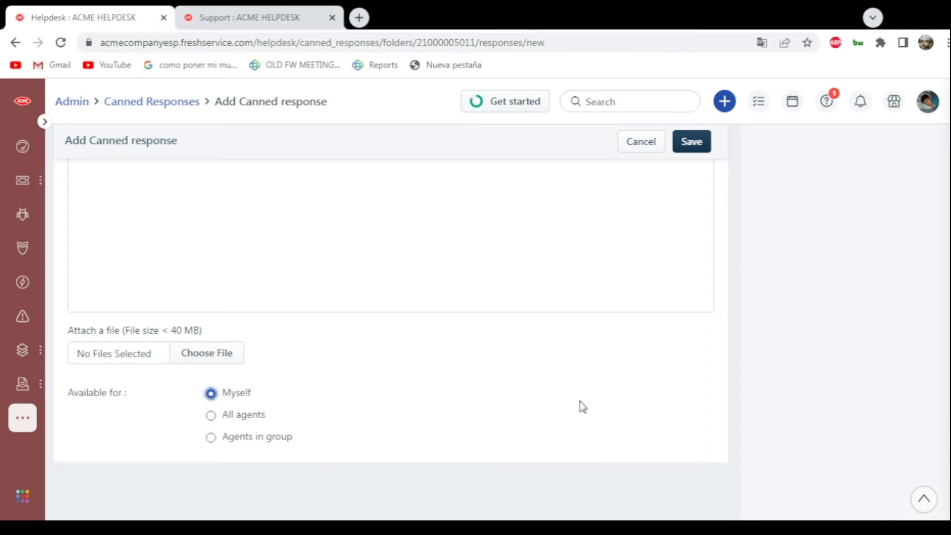
scroll(583, 406, up, 5)
click(688, 155)
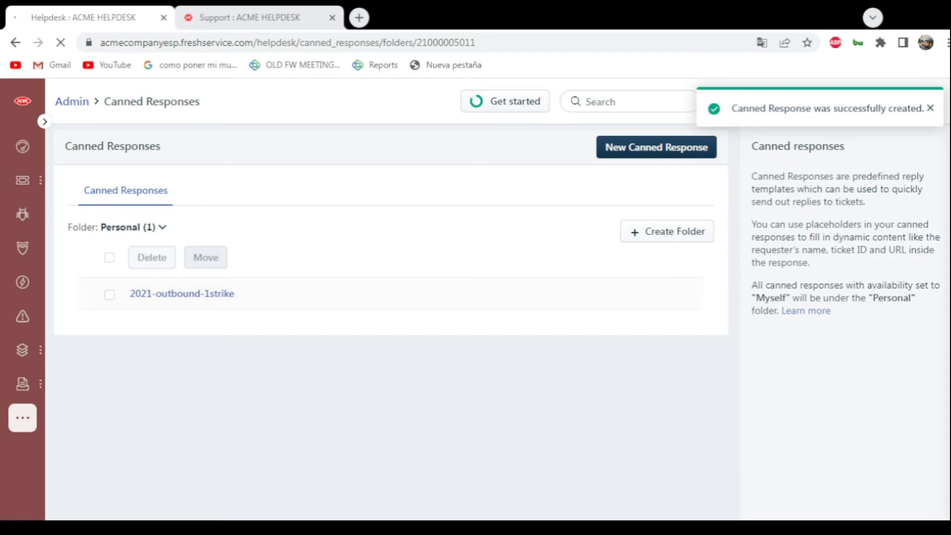
- Open the "Hola" ticket from the tickets list and start a reply to its requester
click(22, 184)
mouse_move(21, 184)
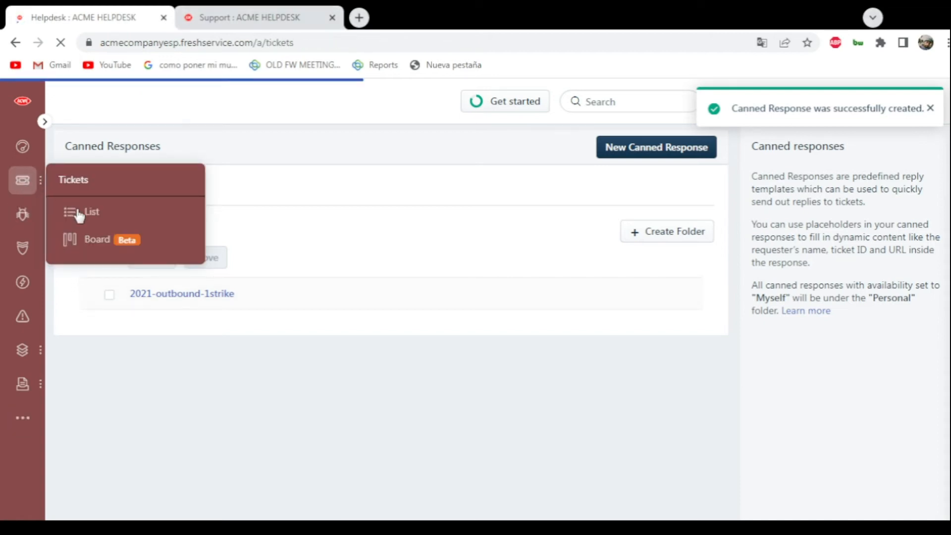
click(84, 212)
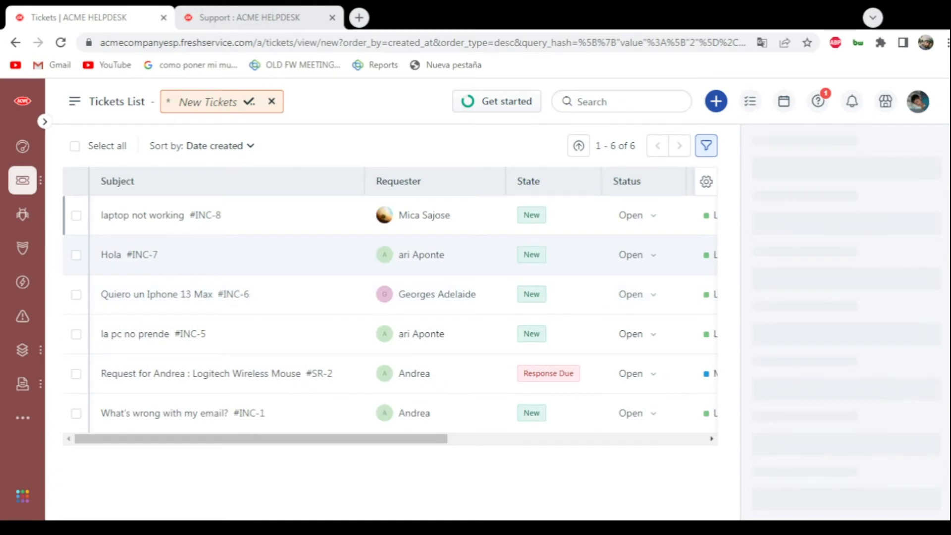
click(221, 252)
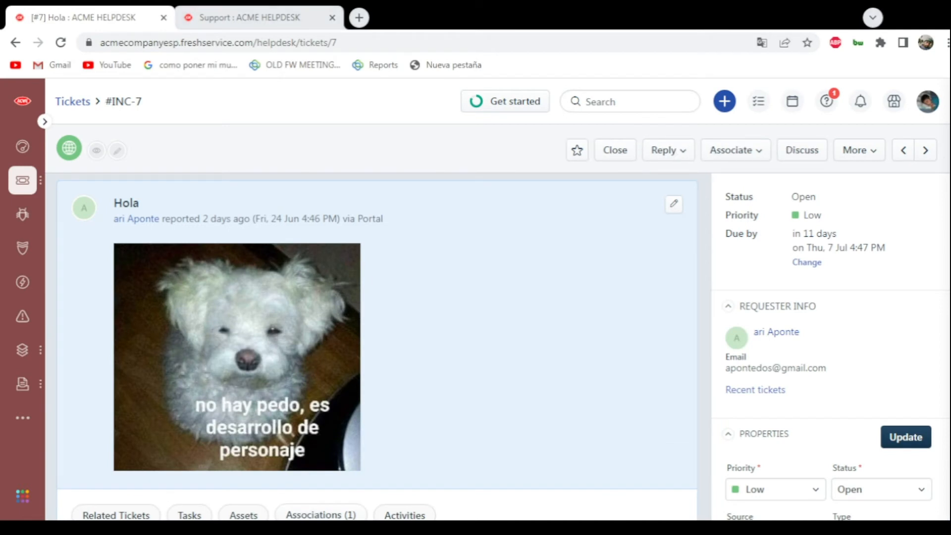
click(665, 151)
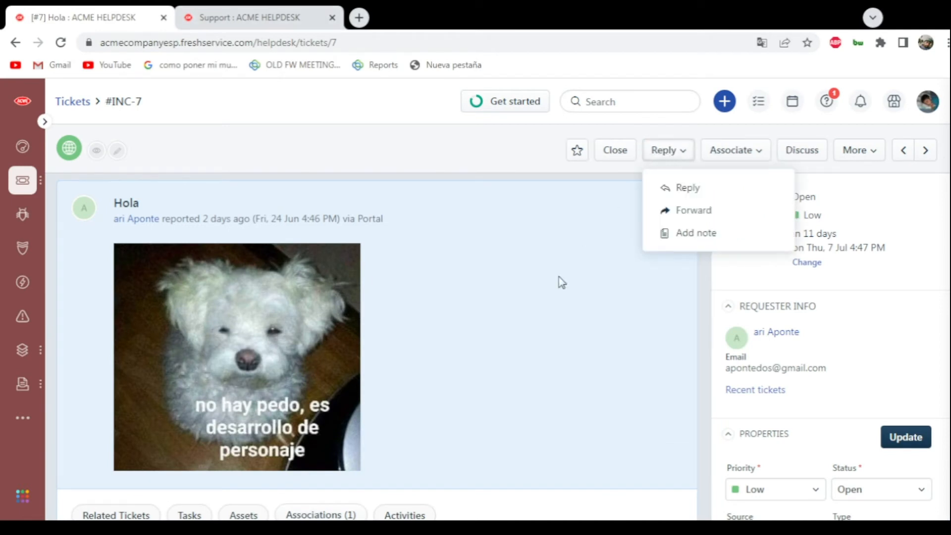
click(679, 189)
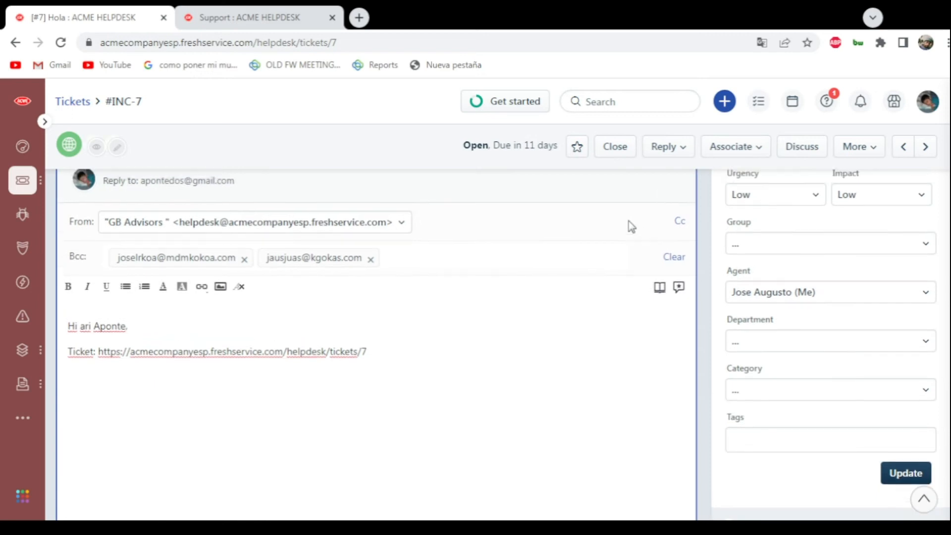
- Insert the "2021-outbound-1strike" canned response above the greeting, separate it with a line break, and send the reply
scroll(465, 271, down, 1)
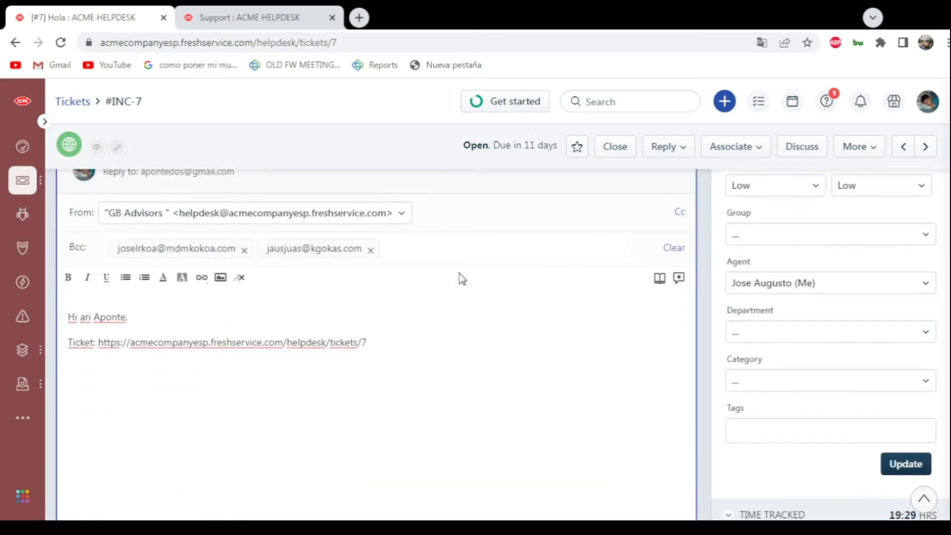
click(678, 278)
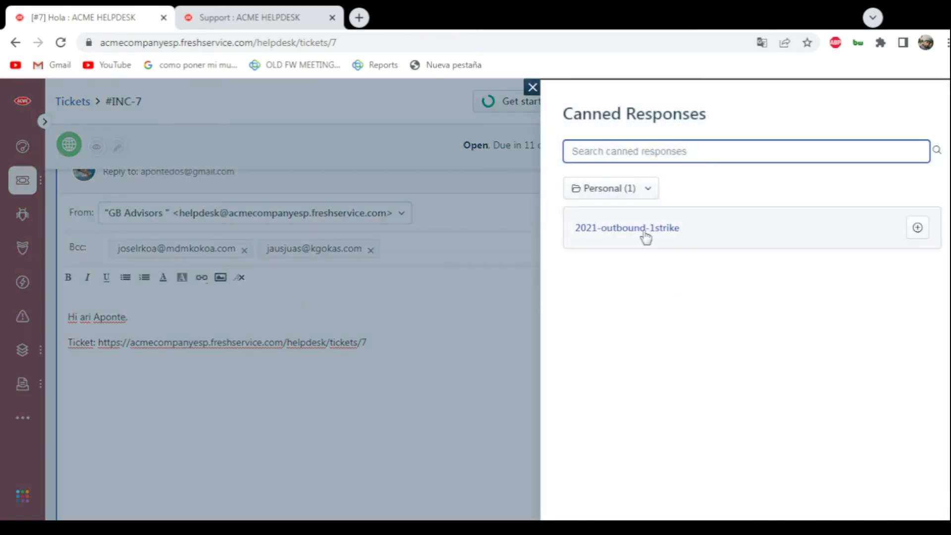
click(645, 236)
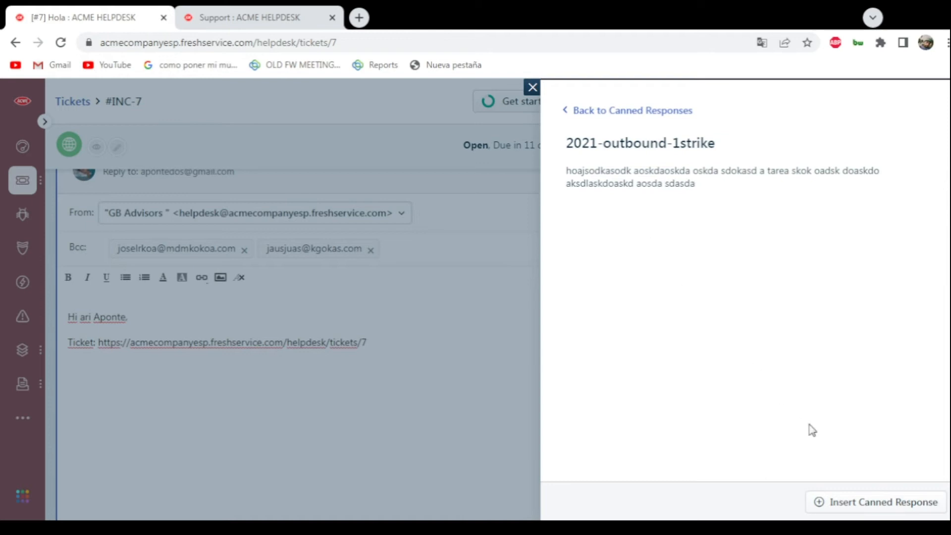
click(864, 501)
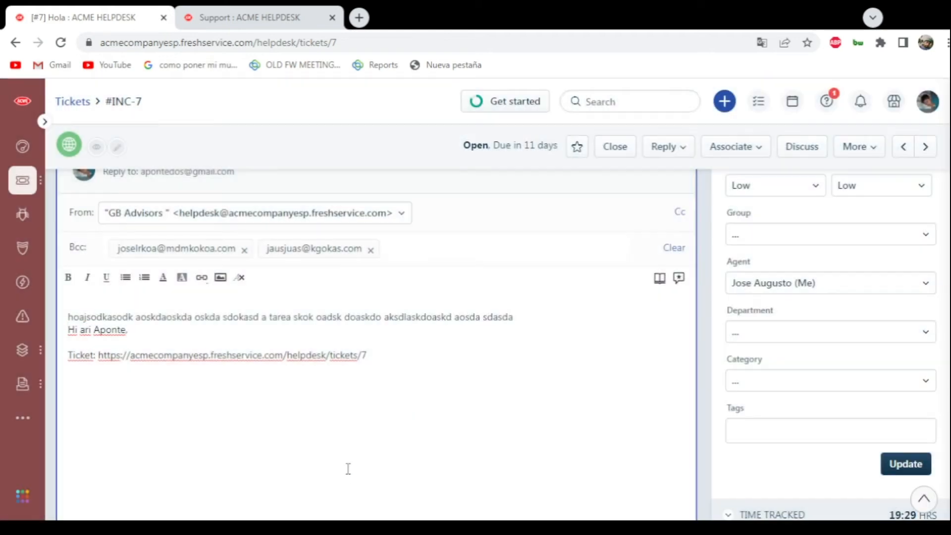
key(Return)
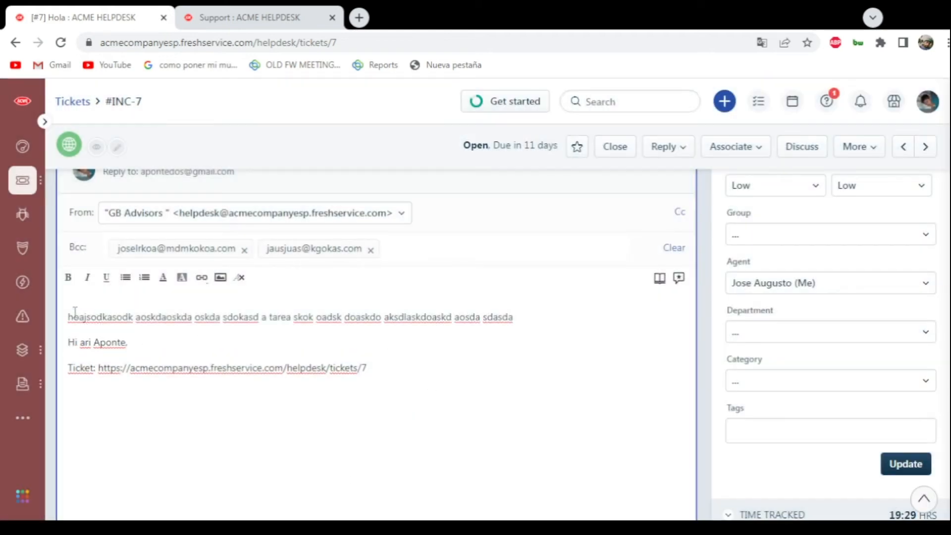
scroll(426, 325, down, 3)
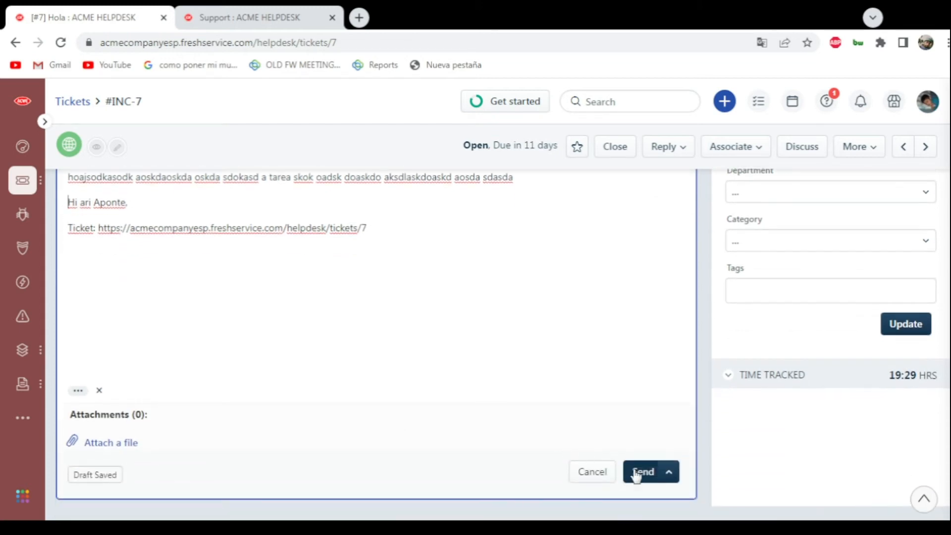
click(642, 471)
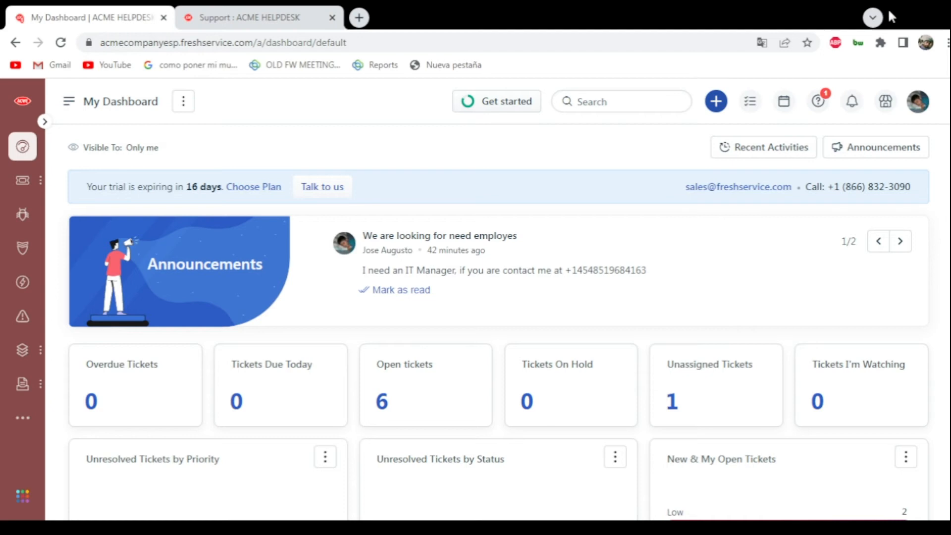
- Open the scenario automations from the helpdesk productivity settings in the admin area
click(20, 428)
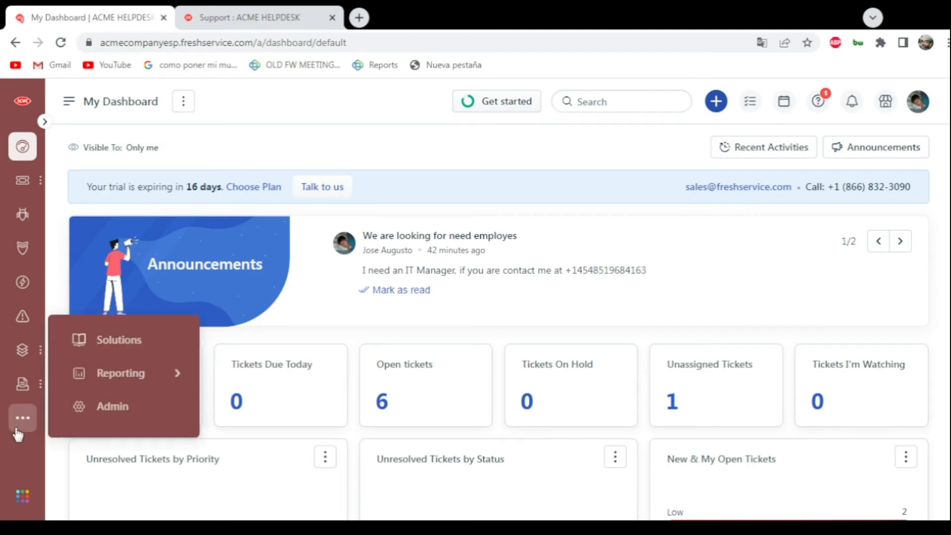
click(106, 411)
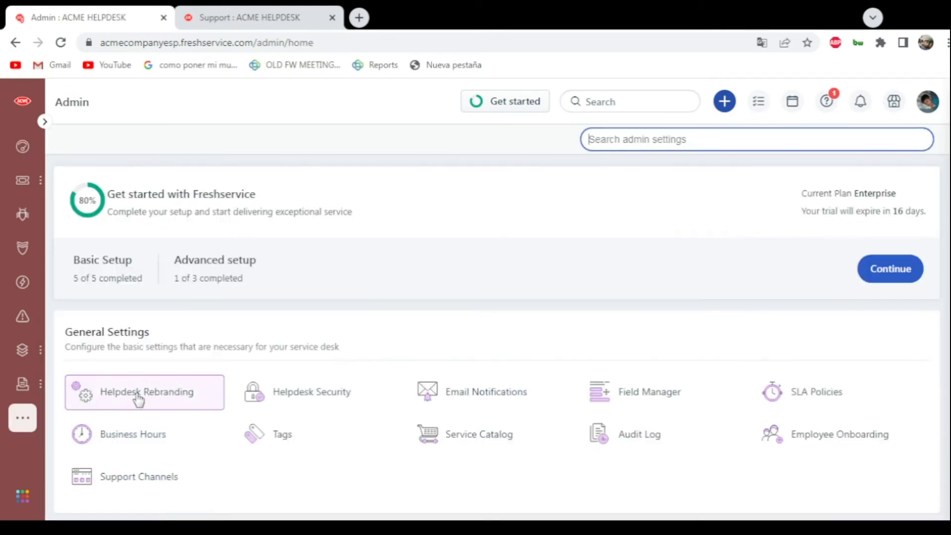
scroll(139, 400, down, 5)
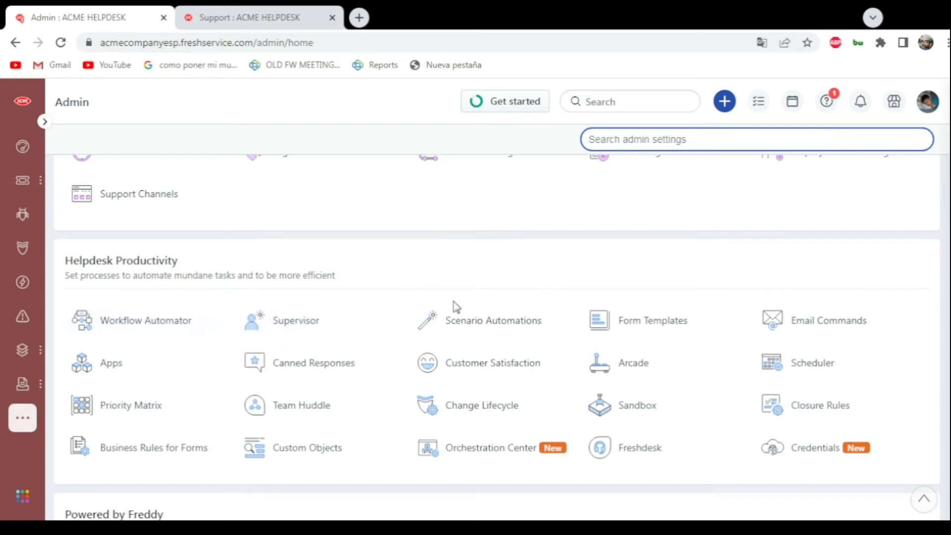
click(447, 331)
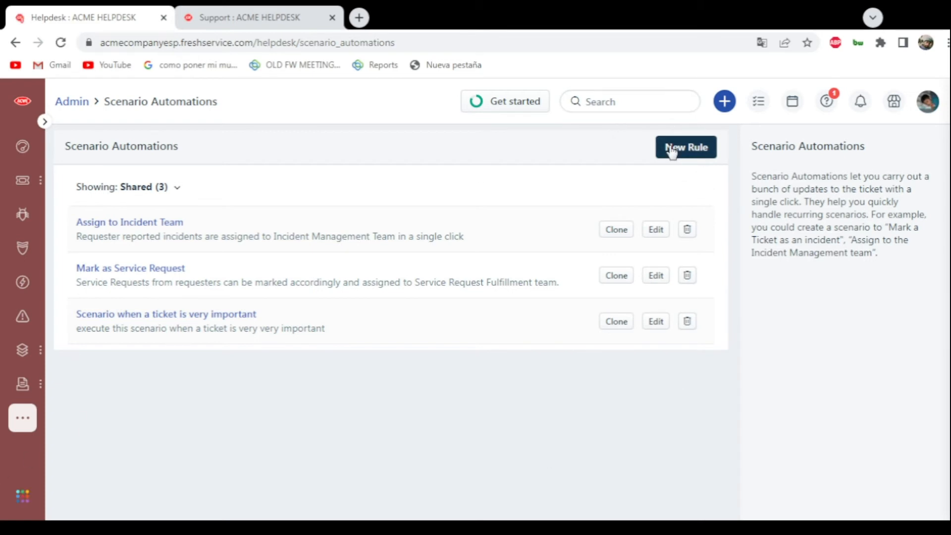
- Examine the actions and availability of "Scenario when a ticket is very important", and save the scenario as it is
click(167, 319)
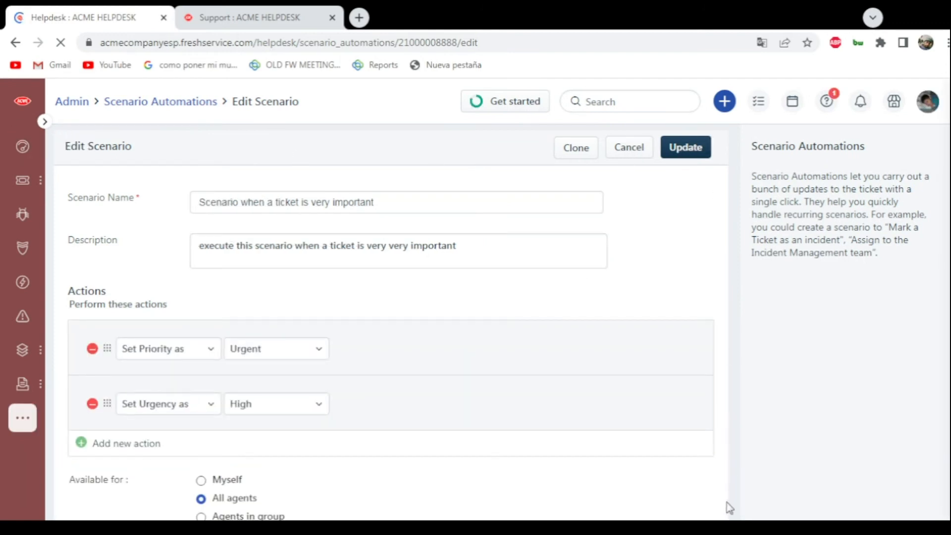
scroll(486, 428, down, 2)
scroll(448, 446, up, 3)
scroll(170, 285, down, 2)
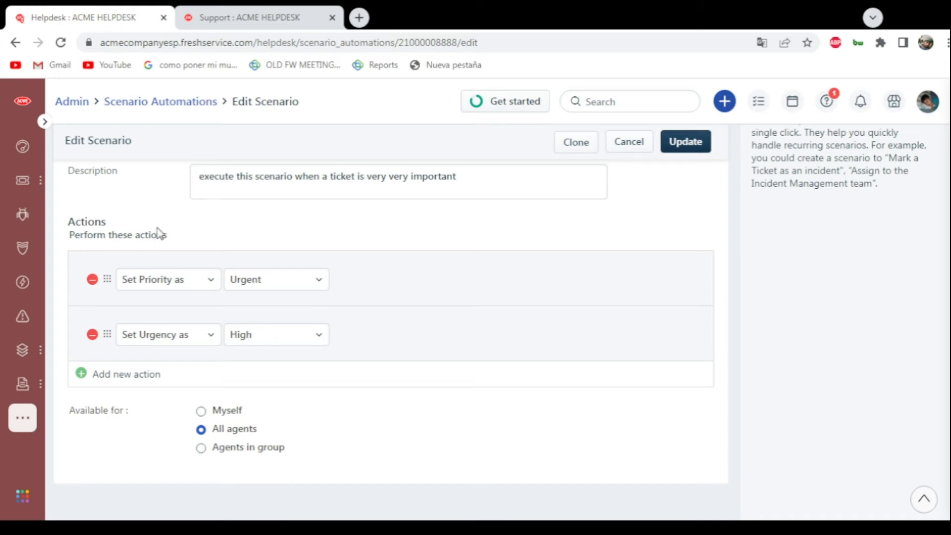
scroll(159, 232, up, 2)
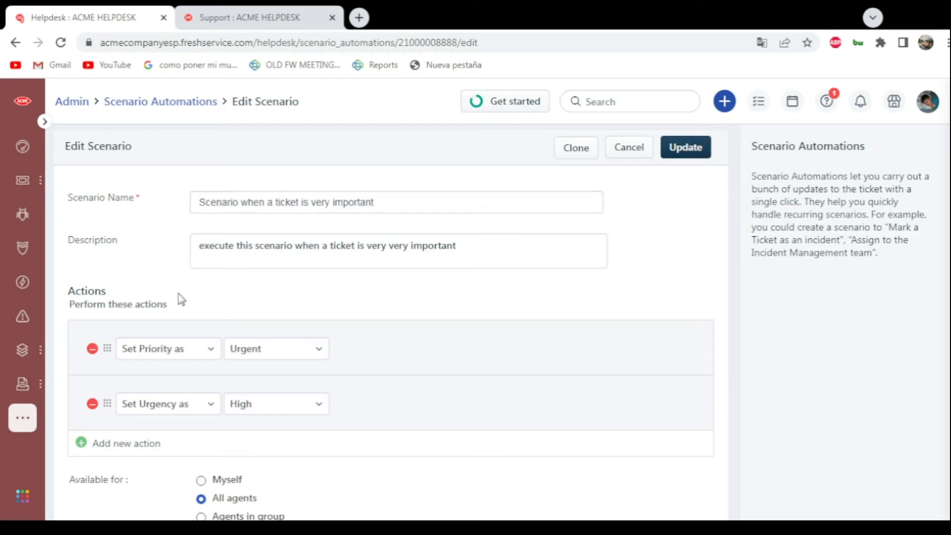
click(179, 353)
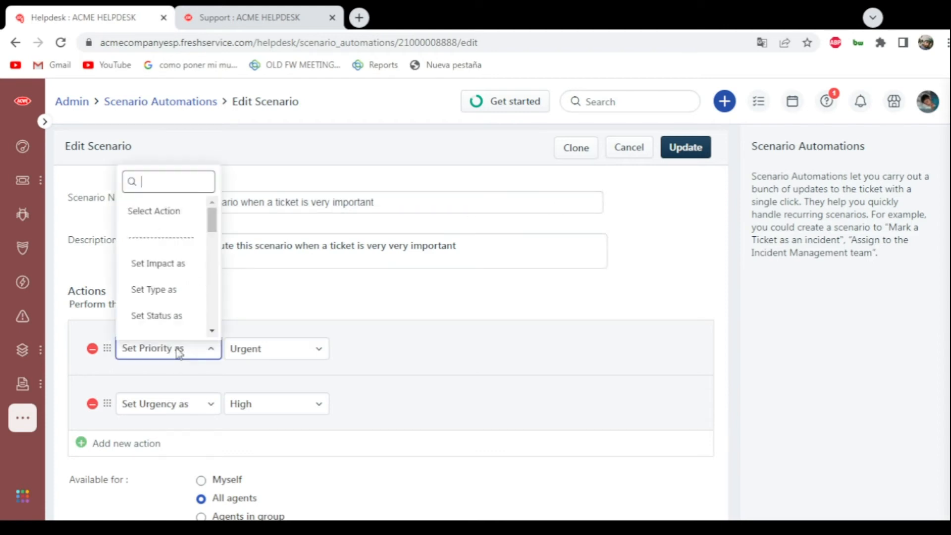
click(179, 353)
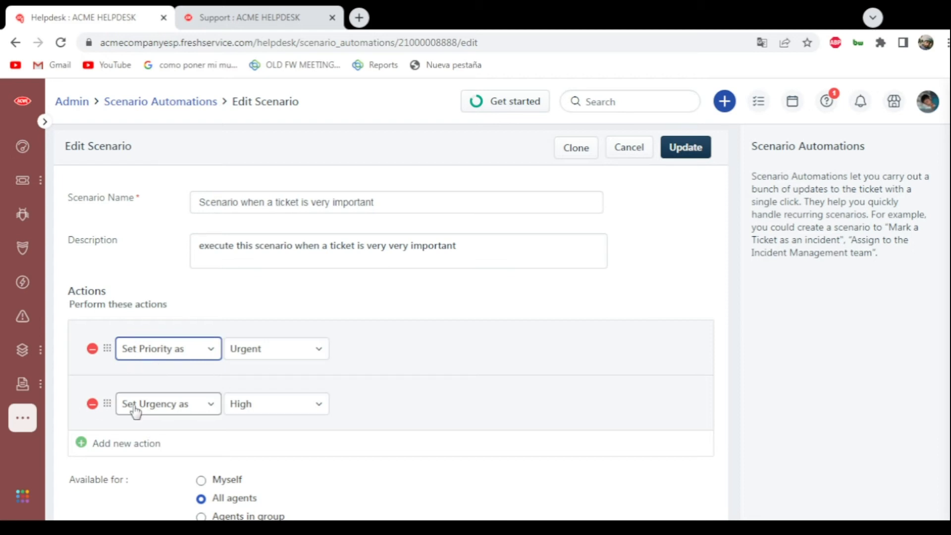
scroll(268, 408, down, 2)
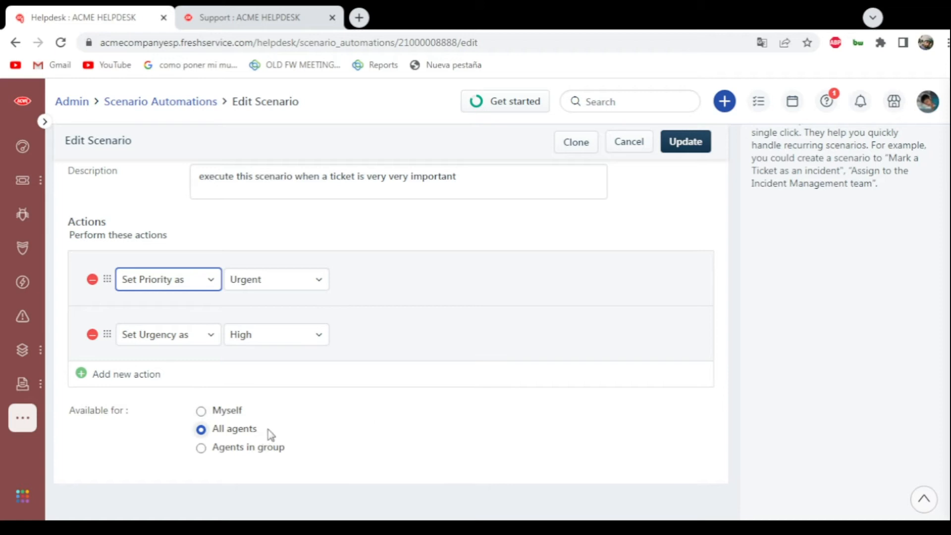
click(697, 145)
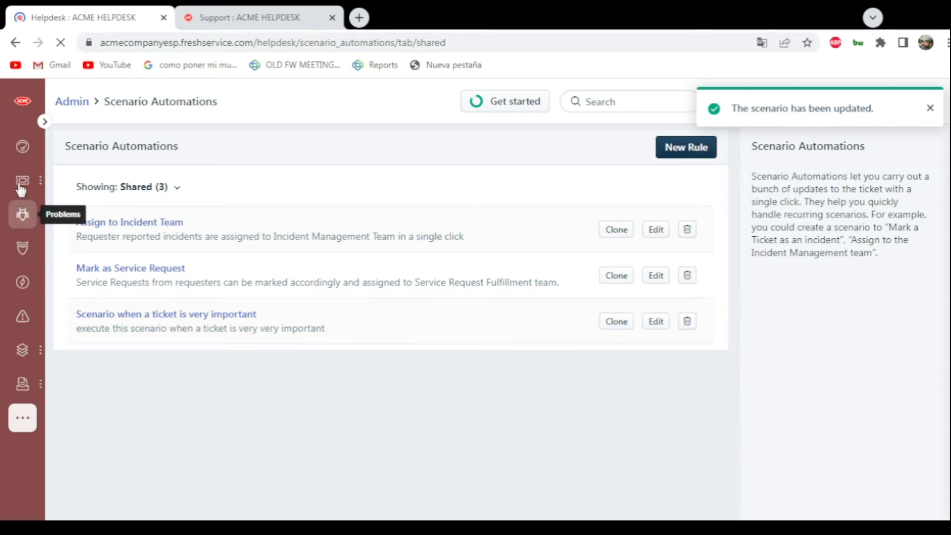
- Open the "Quiero un Iphone 13 Max" ticket from the tickets list
mouse_move(21, 186)
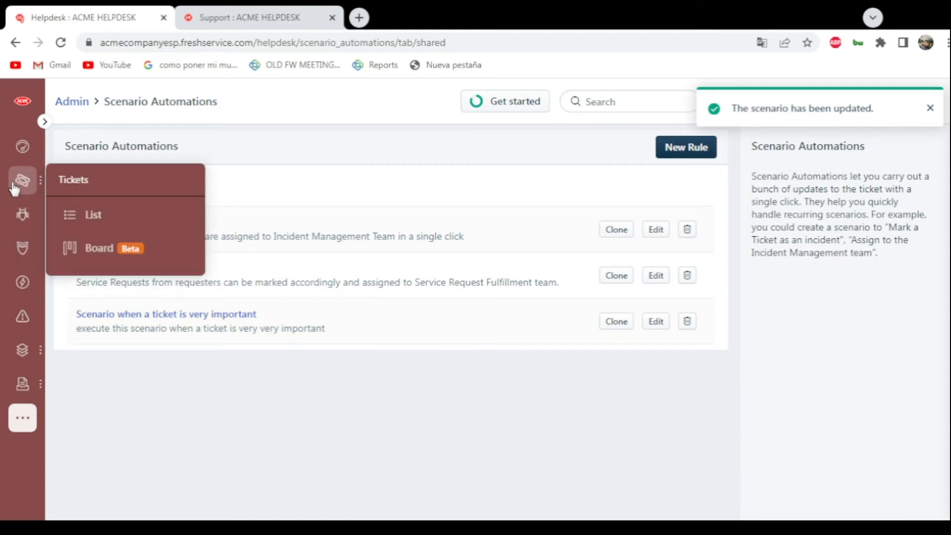
click(20, 185)
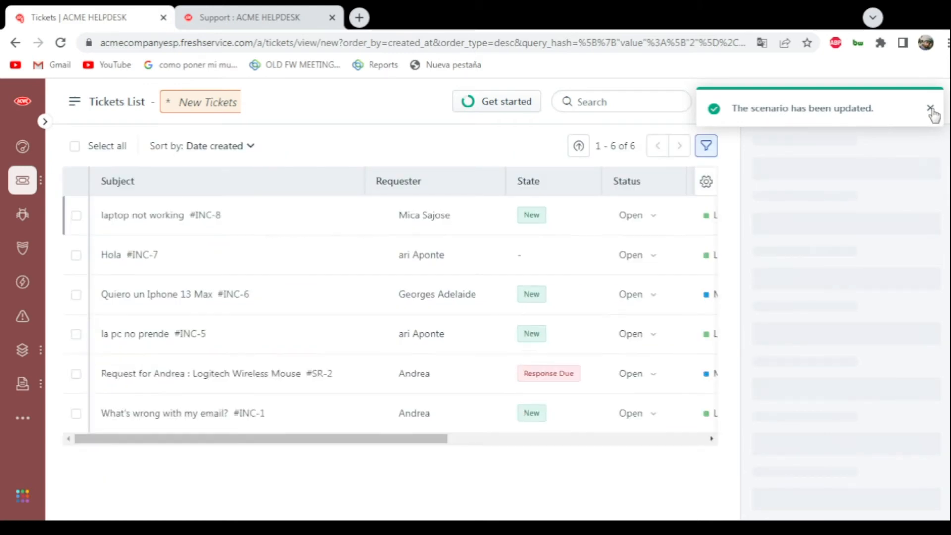
click(930, 109)
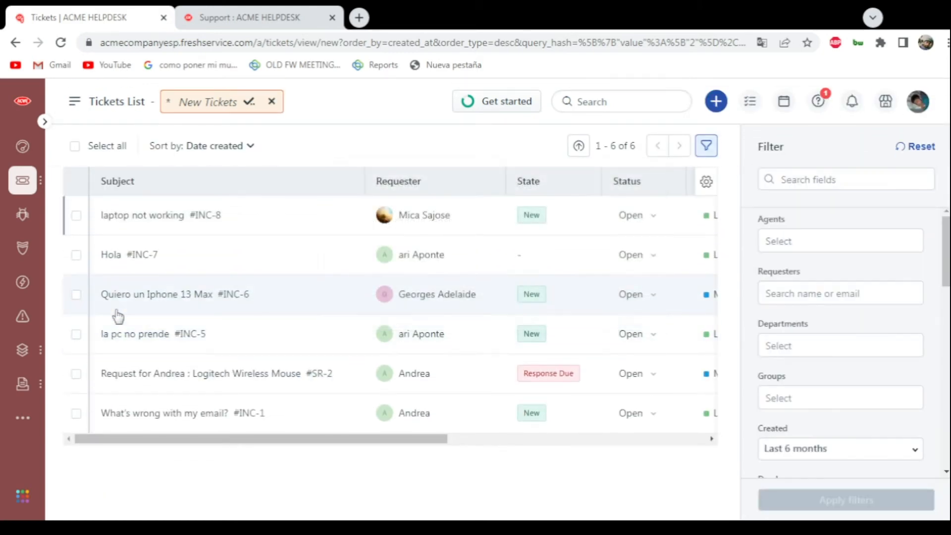
mouse_move(119, 312)
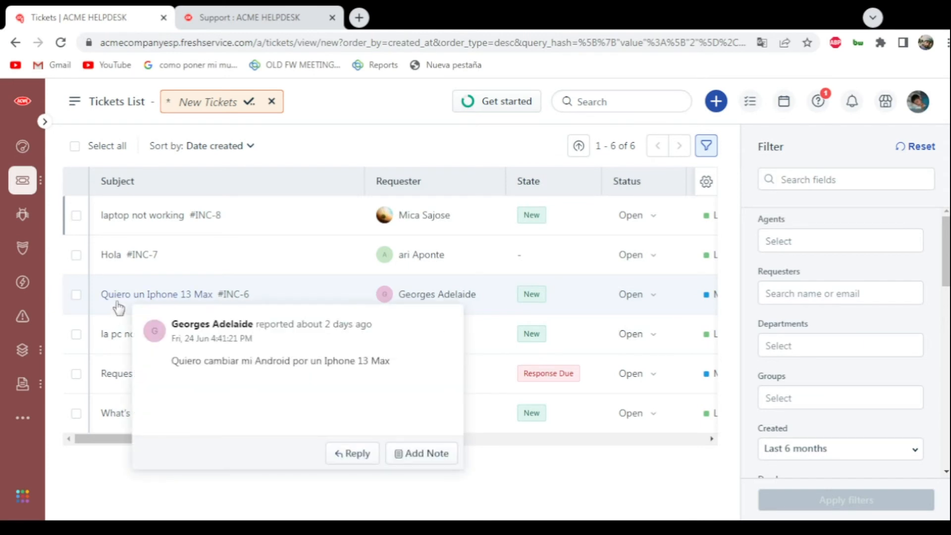
click(115, 297)
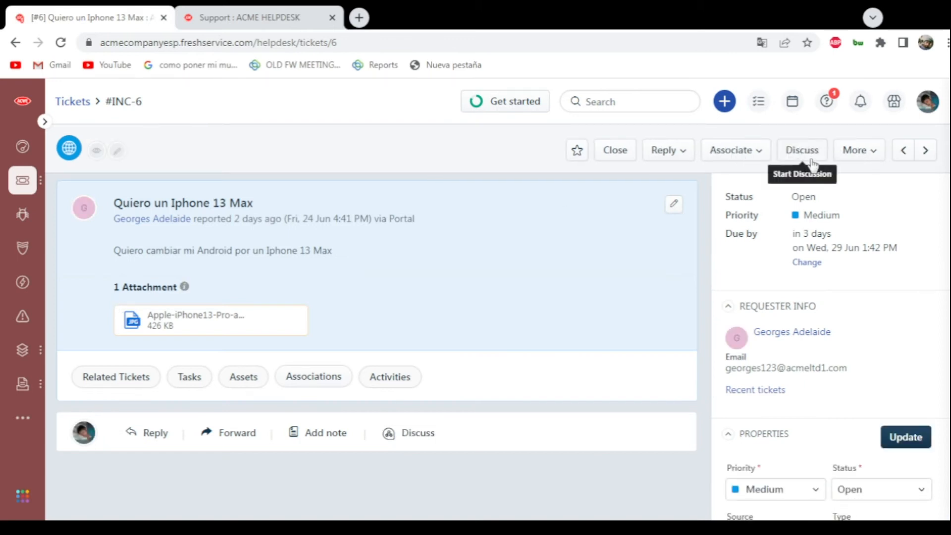
- Execute "Scenario when a ticket is very important" on the open iPhone request ticket
click(856, 151)
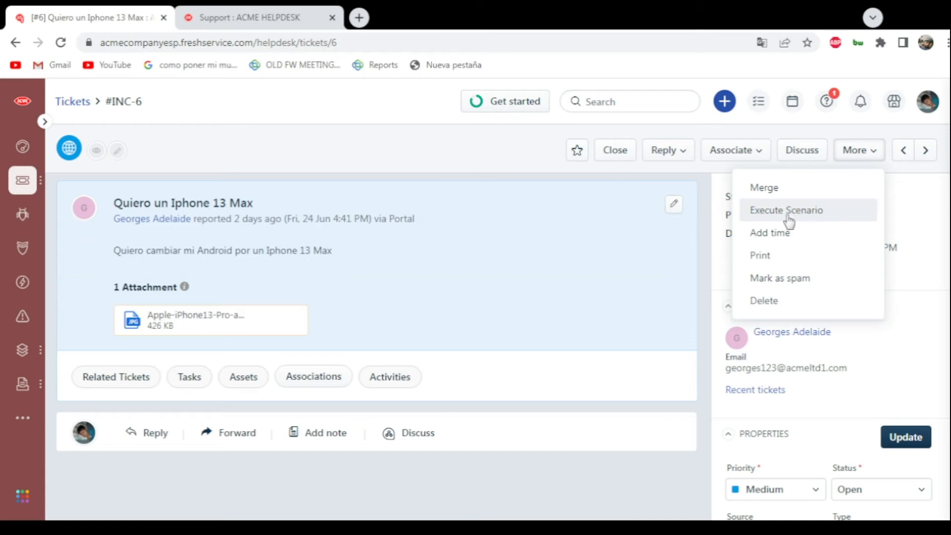
click(765, 213)
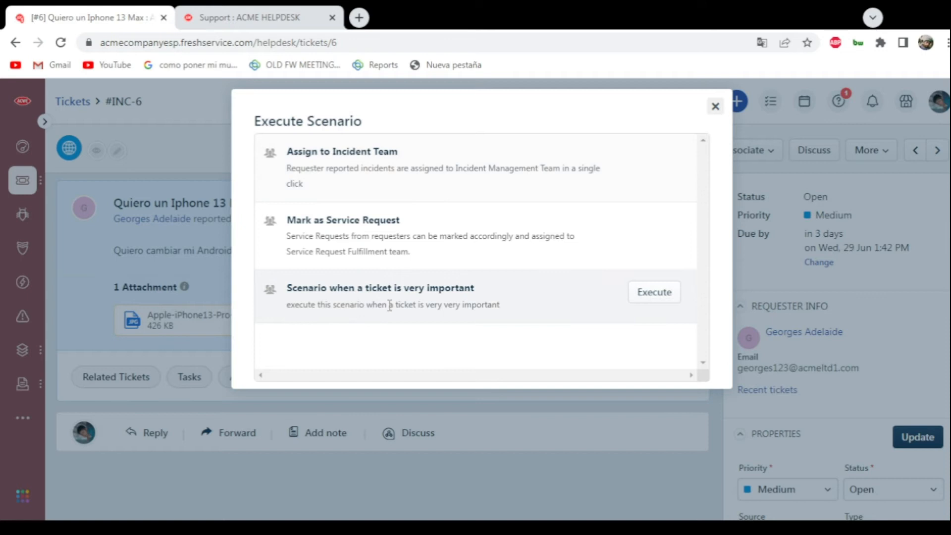
click(654, 292)
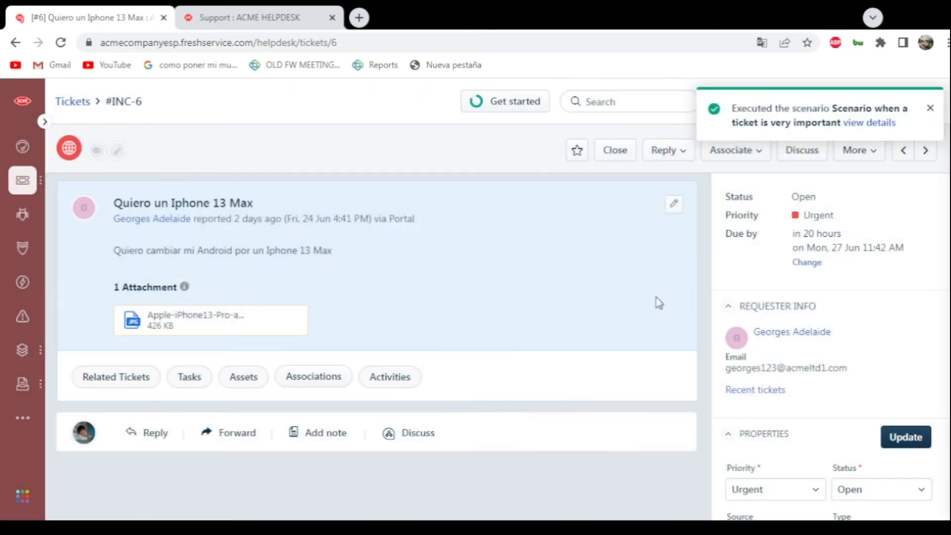
- Dismiss the scenario notification and review the iPhone request ticket's priority, due date and properties
click(929, 108)
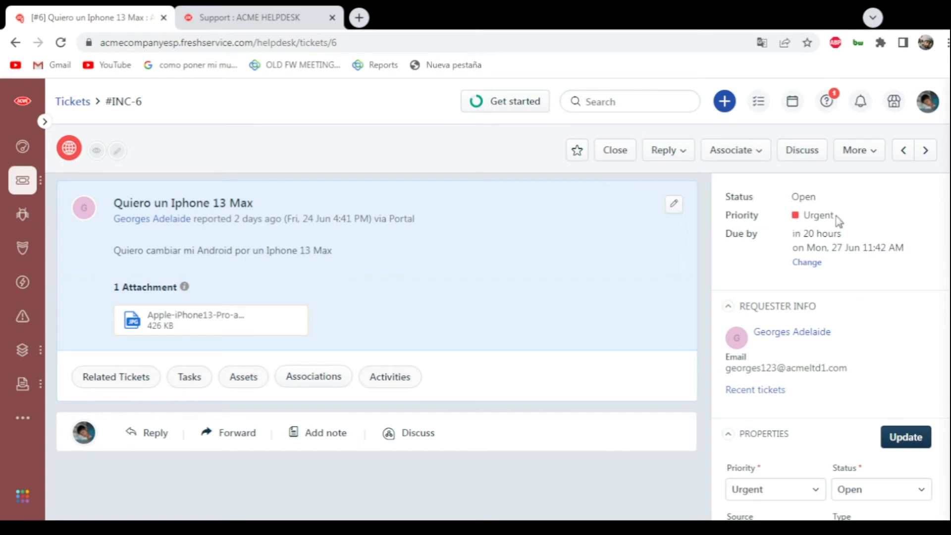
scroll(881, 217, down, 8)
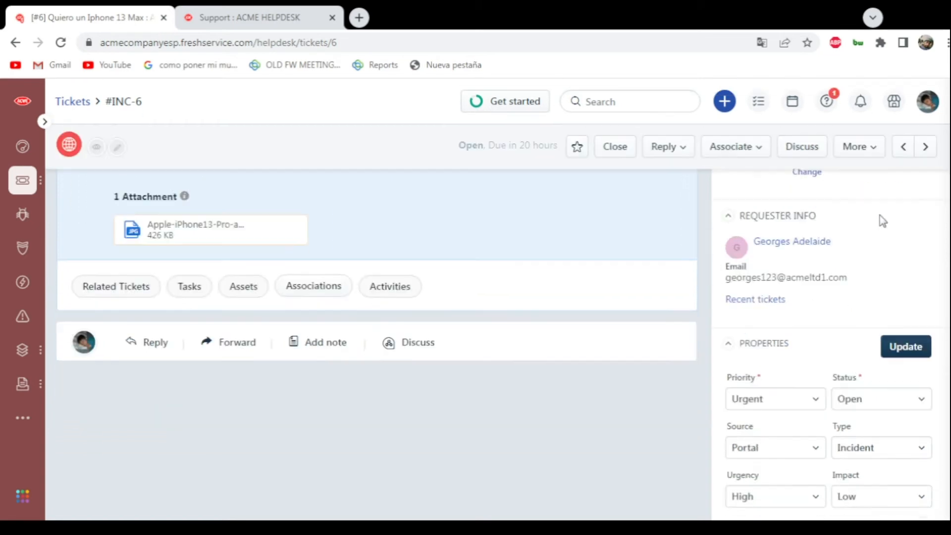
scroll(881, 218, up, 8)
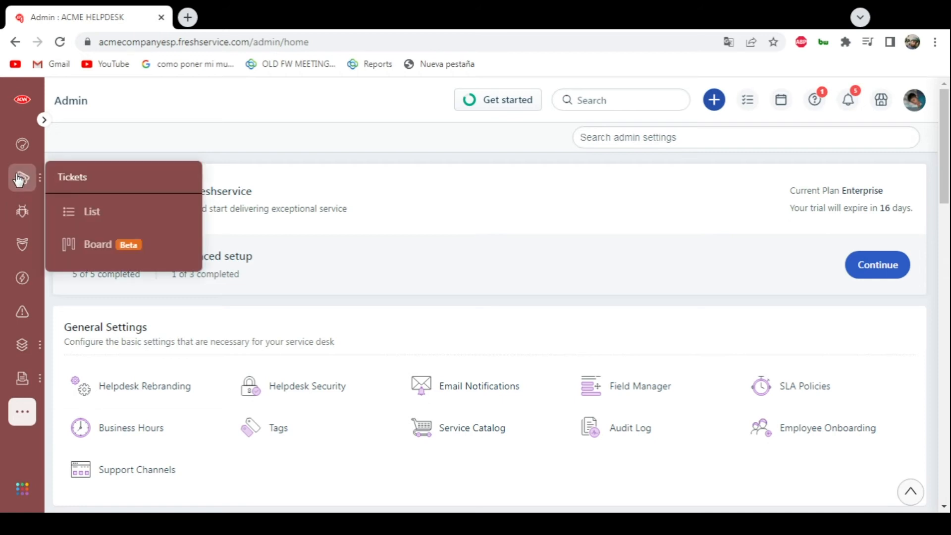
- Open "The computer stoped working" from the problems list and review its analysis, solution and properties
click(18, 217)
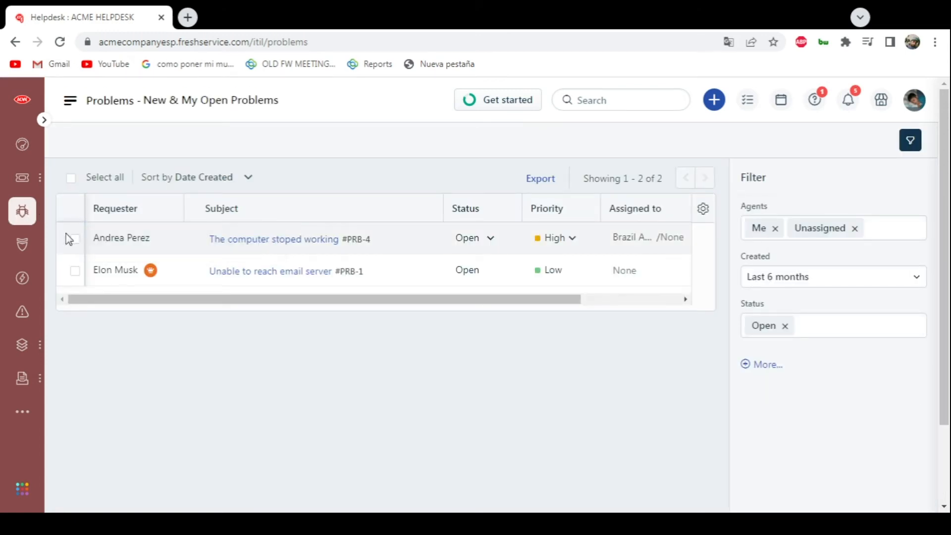
click(247, 240)
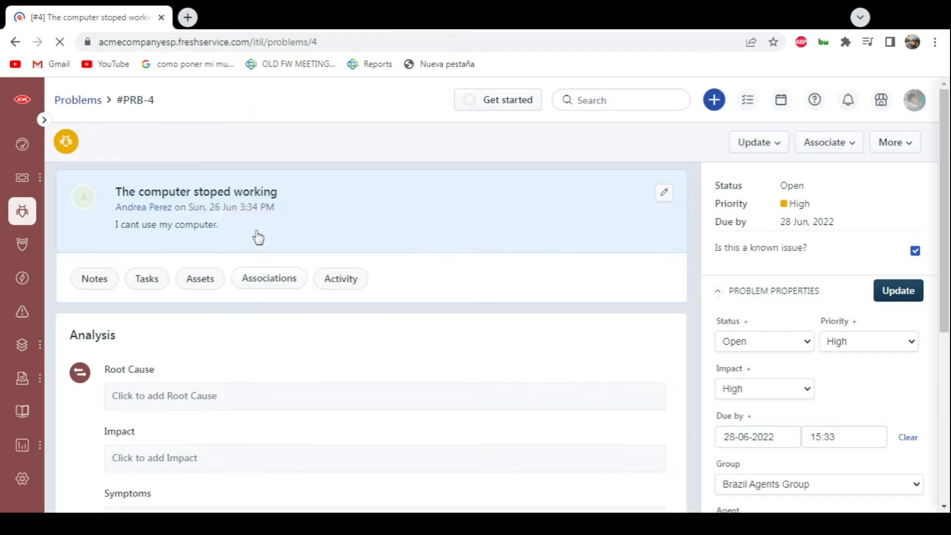
scroll(165, 158, down, 4)
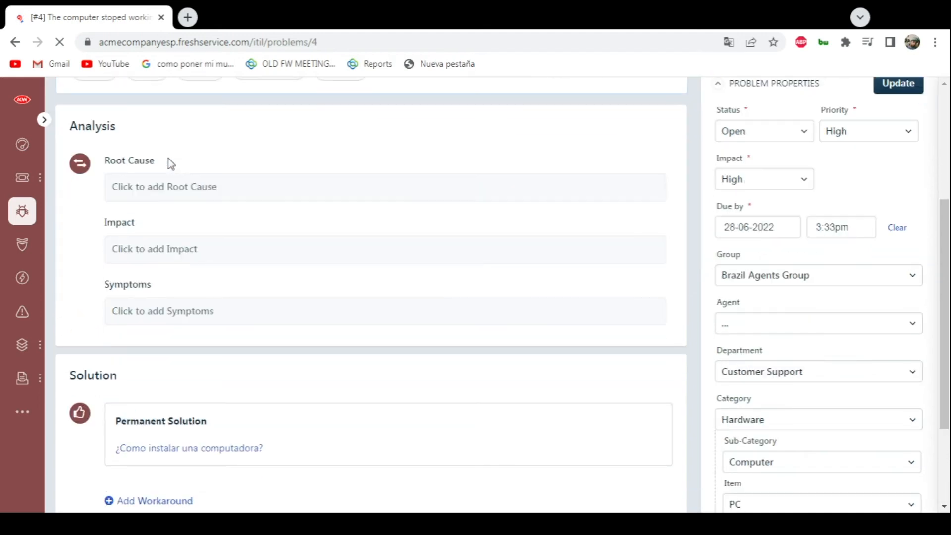
scroll(171, 163, down, 3)
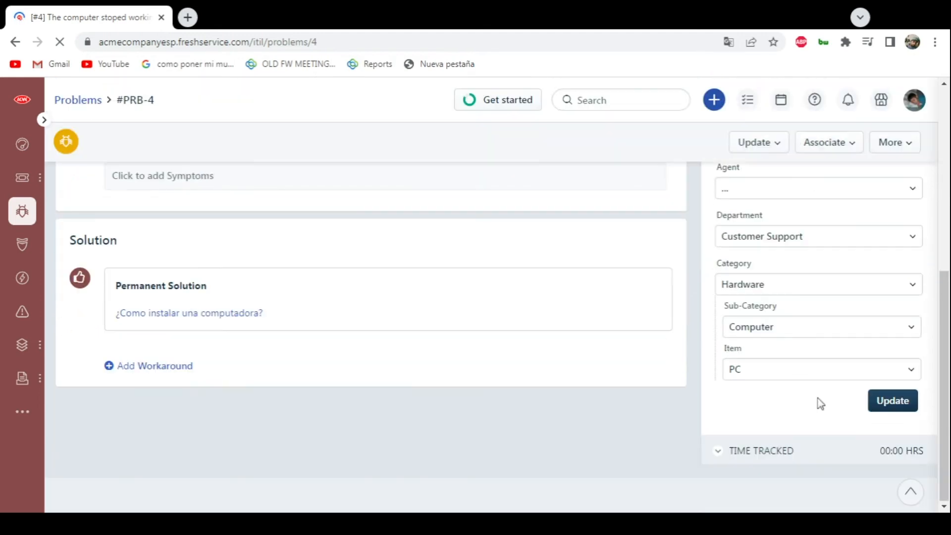
- Begin a new tracked time entry on the problem and check its task and agent options, keeping the current agent
click(748, 459)
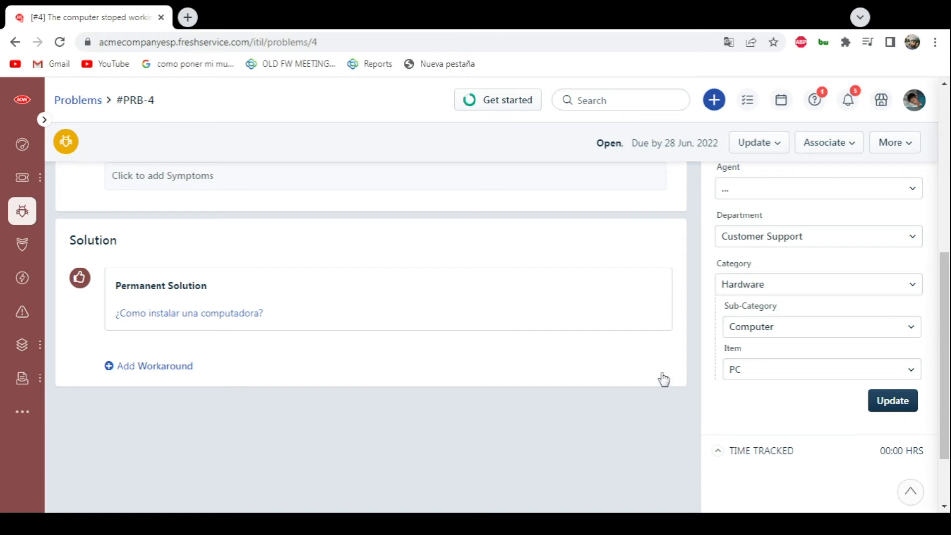
scroll(693, 386, down, 1)
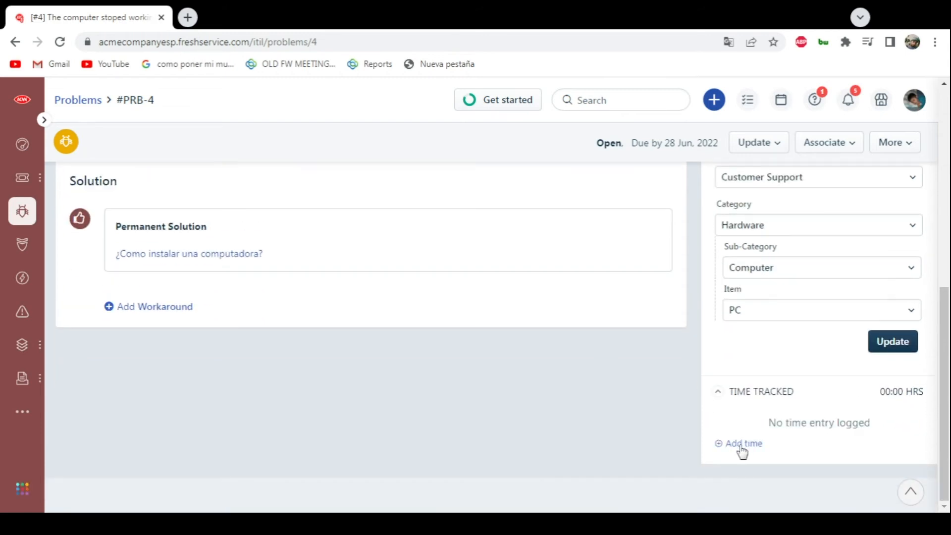
click(742, 448)
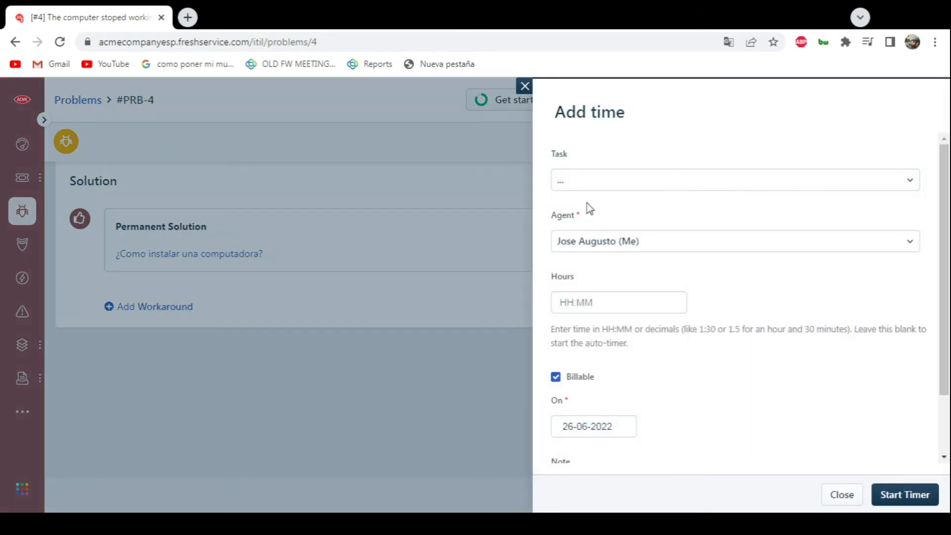
click(586, 189)
click(572, 180)
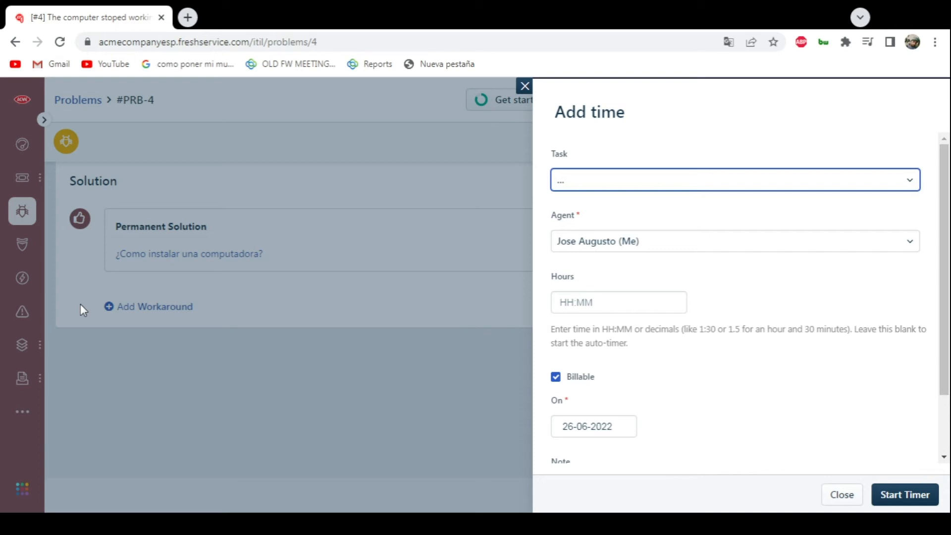
click(577, 186)
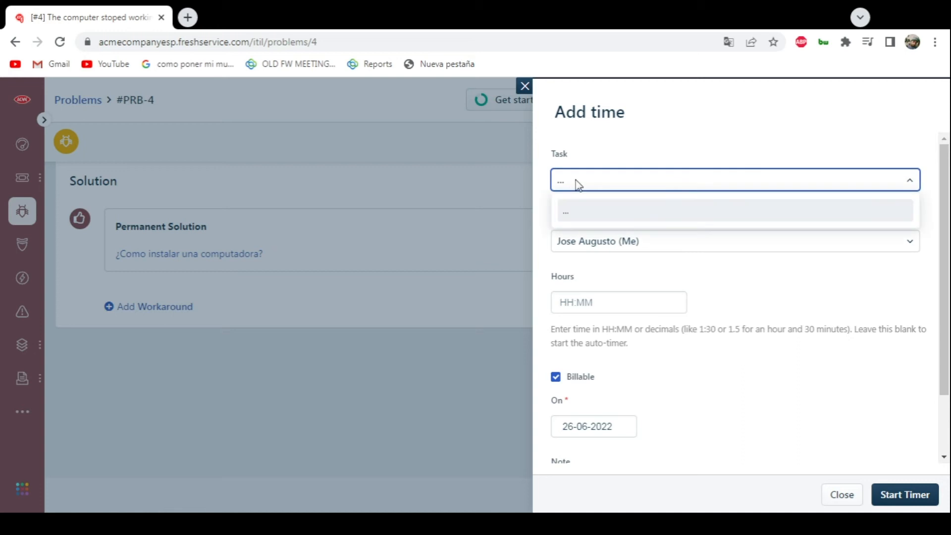
click(577, 184)
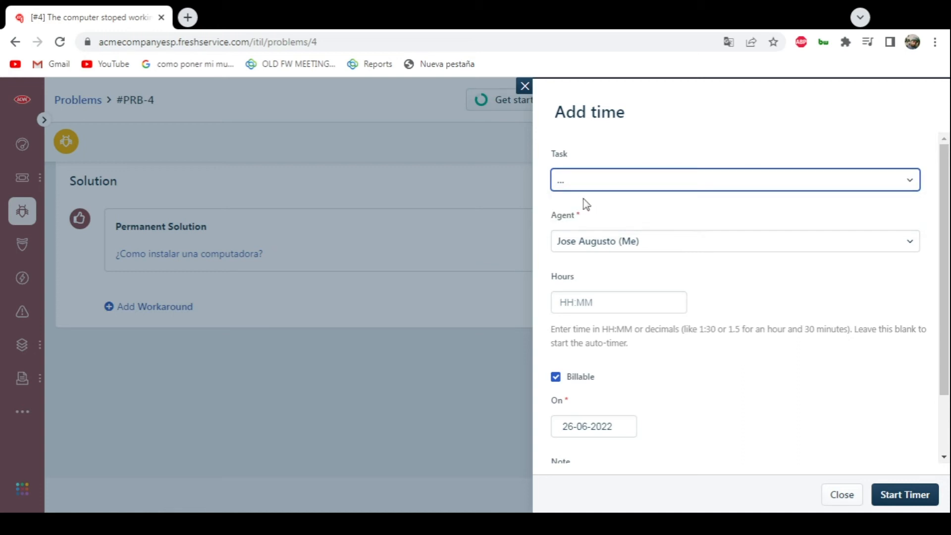
click(636, 245)
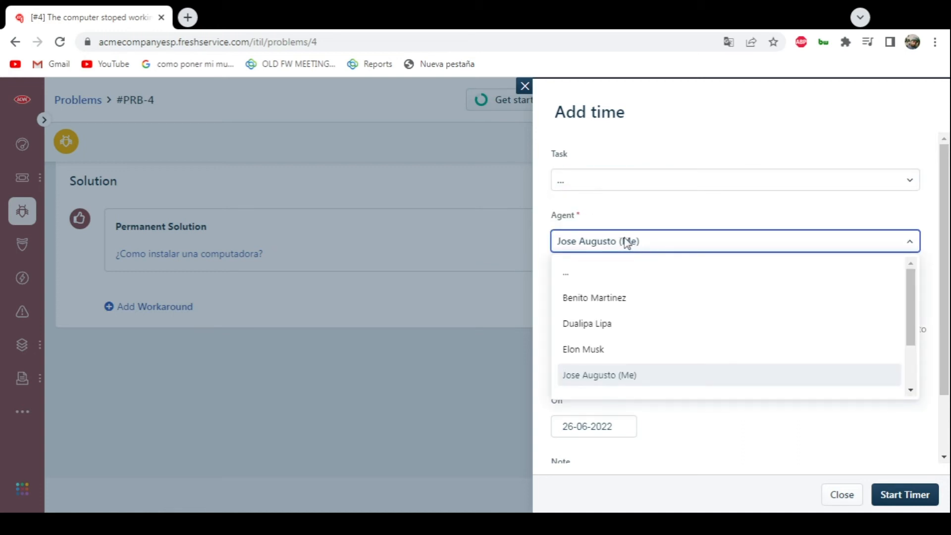
click(627, 242)
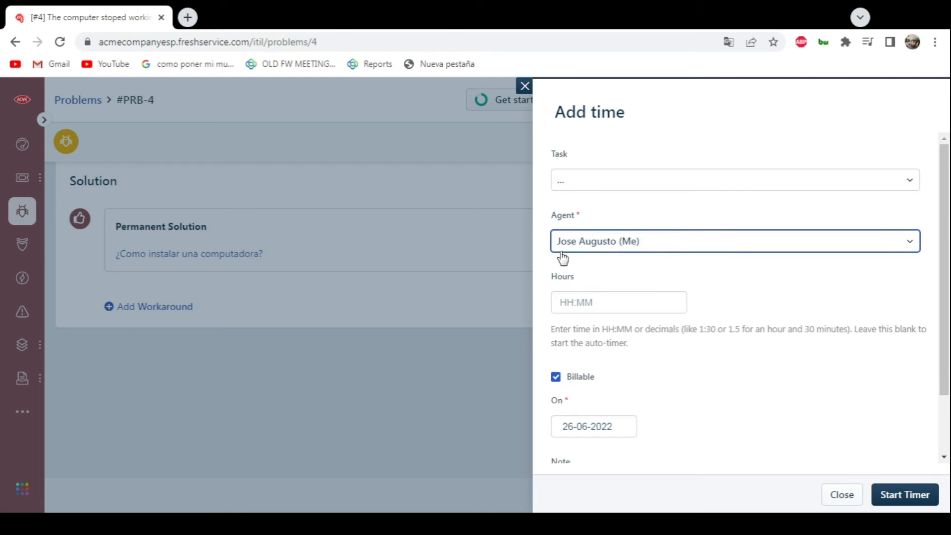
- Start the timer for the billable entry dated 26-06-2022, leaving the hours and note blank
click(568, 307)
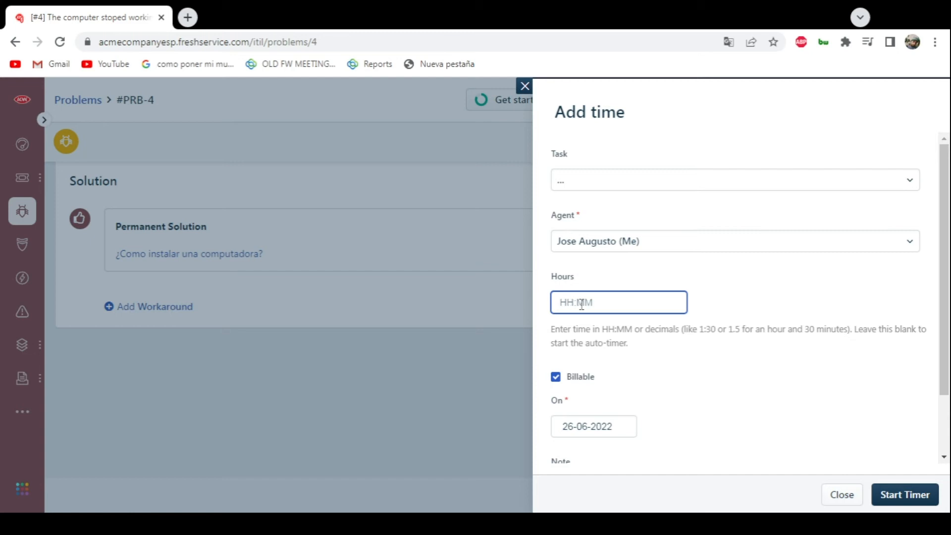
scroll(669, 381, down, 2)
scroll(703, 309, down, 2)
click(612, 412)
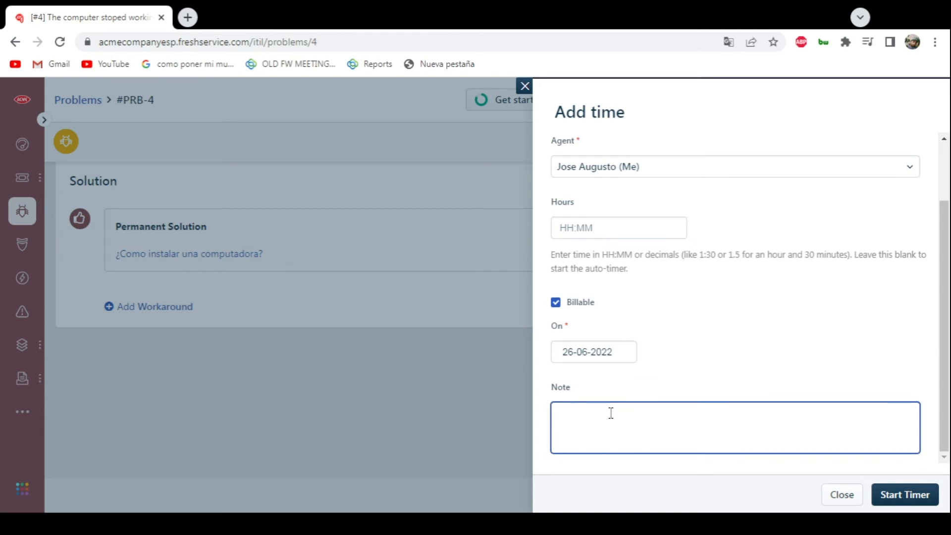
click(904, 498)
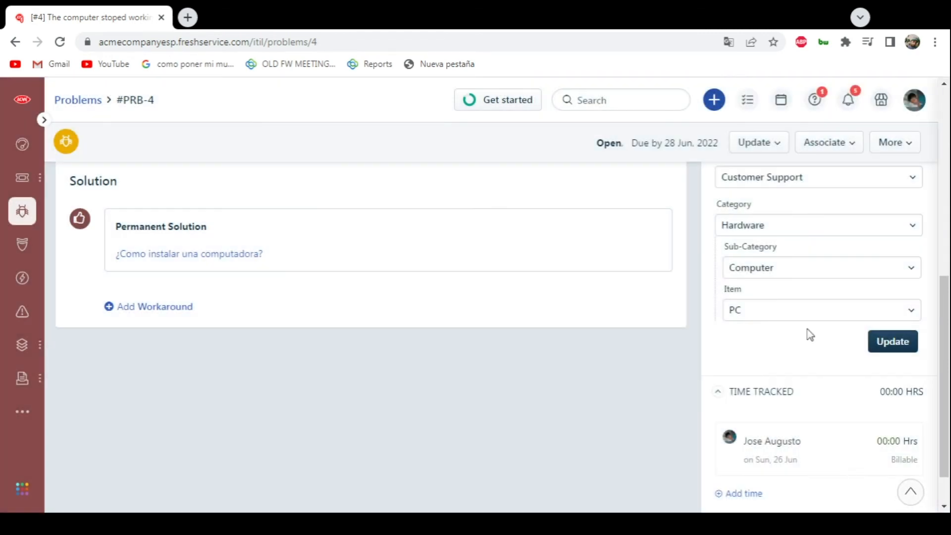
- Review the problem's details while its timer runs, and stop the timer on the tracked time entry
scroll(806, 333, down, 1)
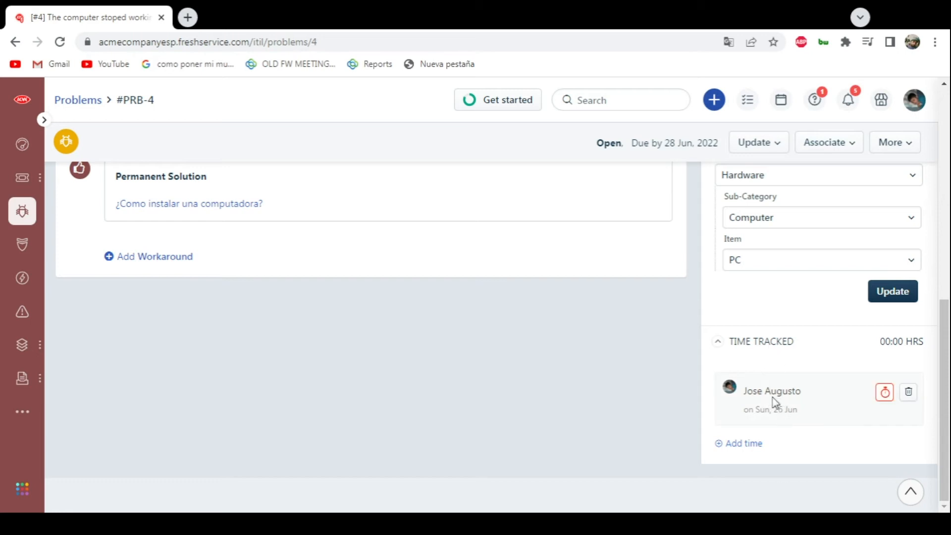
mouse_move(824, 414)
scroll(434, 271, up, 8)
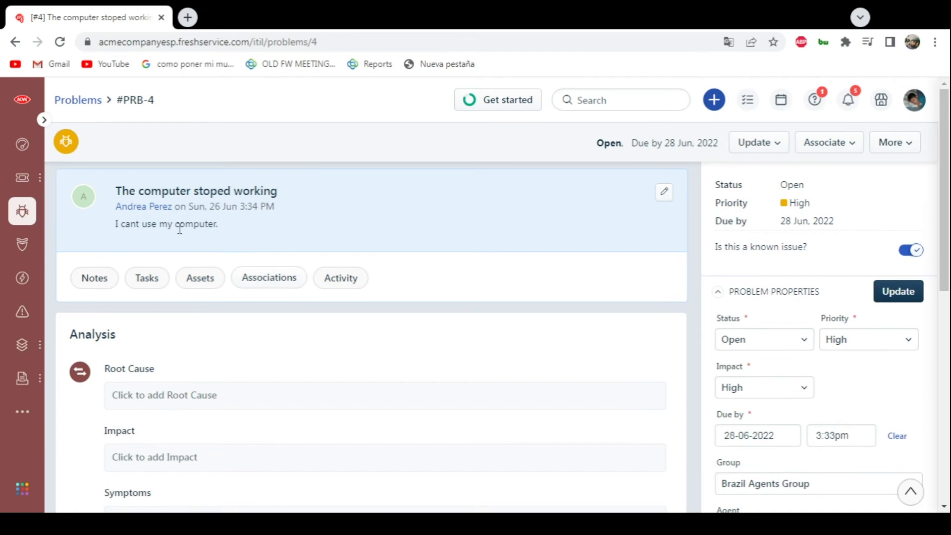
scroll(429, 237, down, 10)
mouse_move(859, 414)
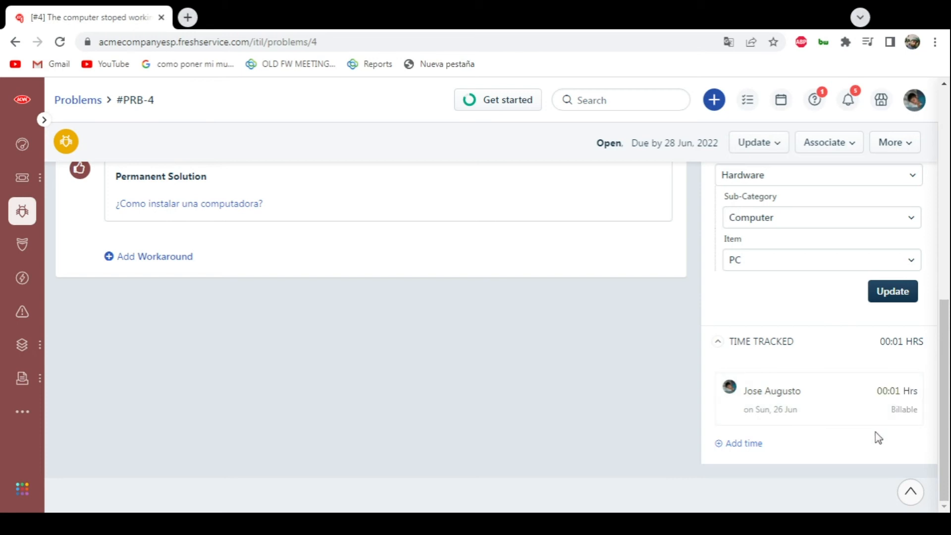
click(884, 395)
- Try to update the problem's status to Closed, and review its solution and tracked time
scroll(501, 355, up, 10)
scroll(513, 352, up, 1)
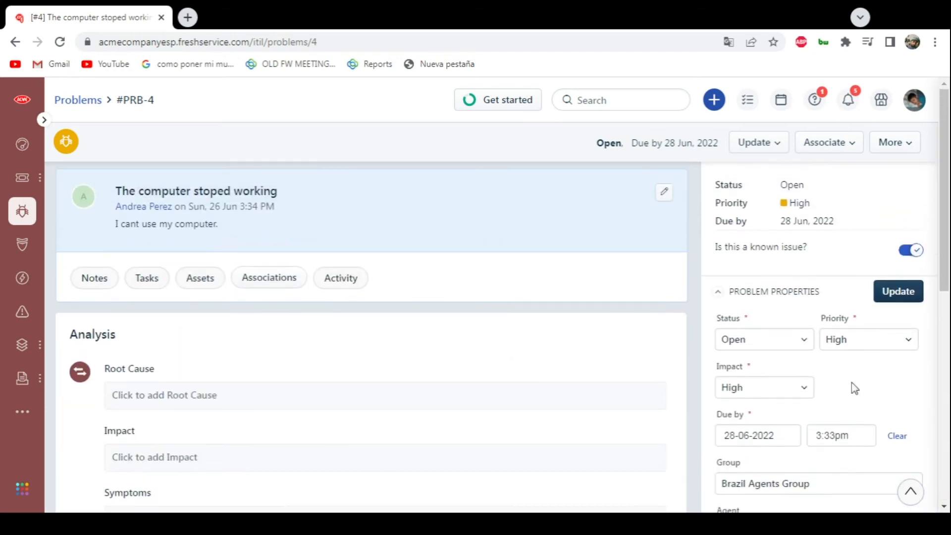
click(775, 344)
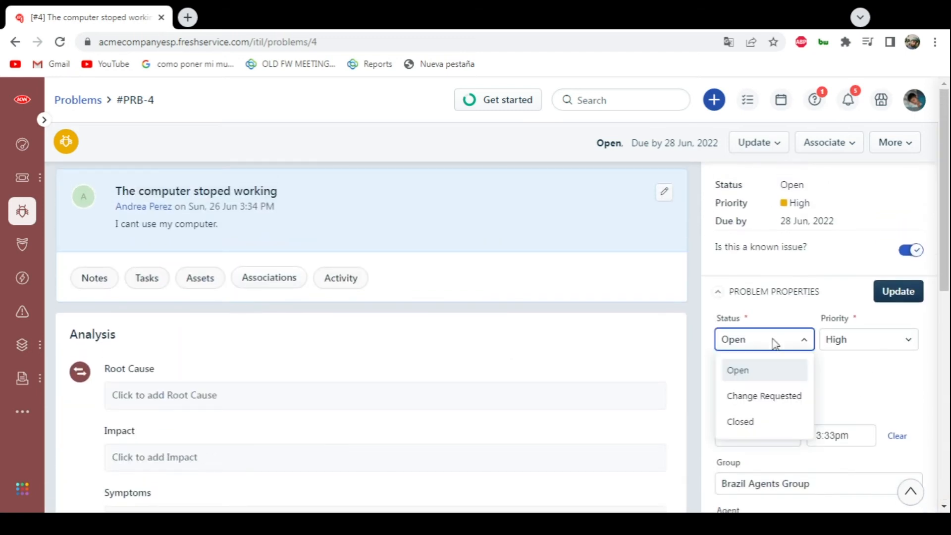
click(750, 421)
click(893, 296)
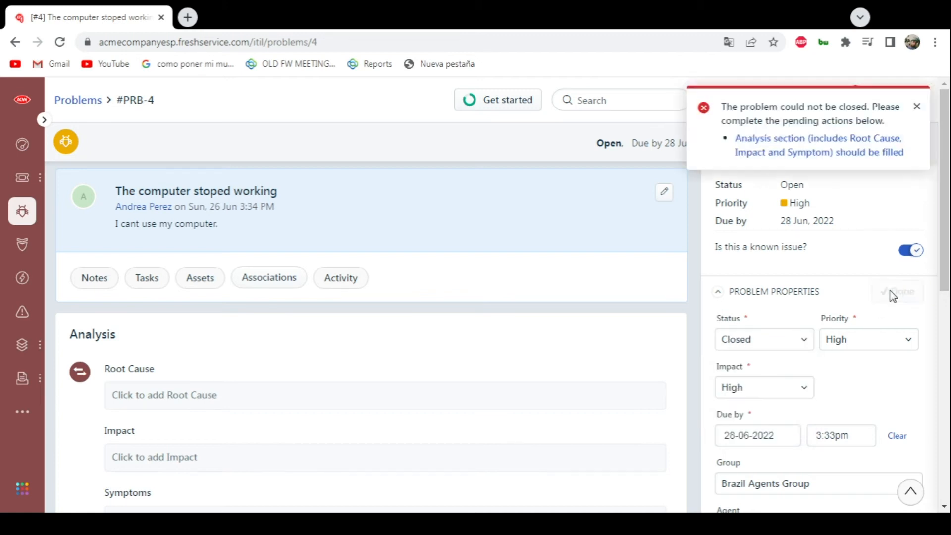
click(916, 110)
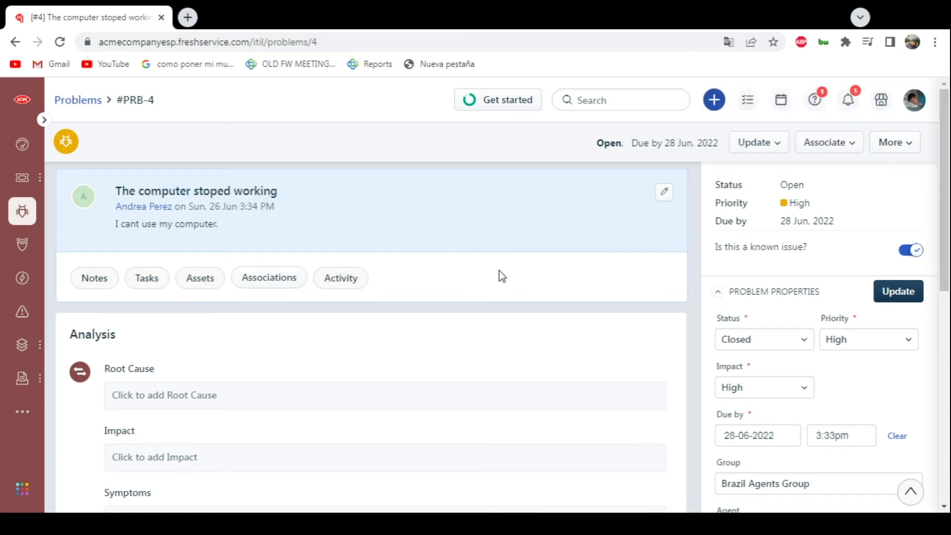
scroll(495, 273, down, 5)
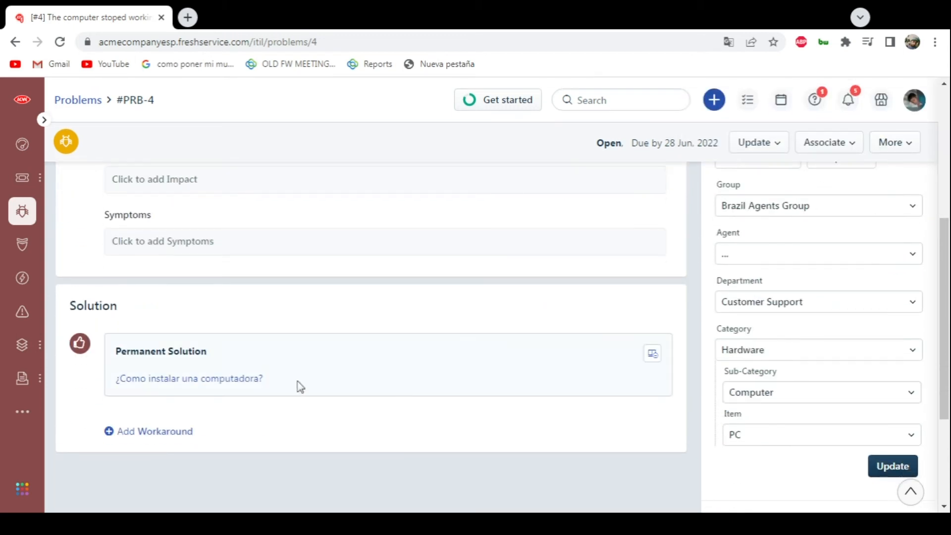
scroll(299, 386, down, 3)
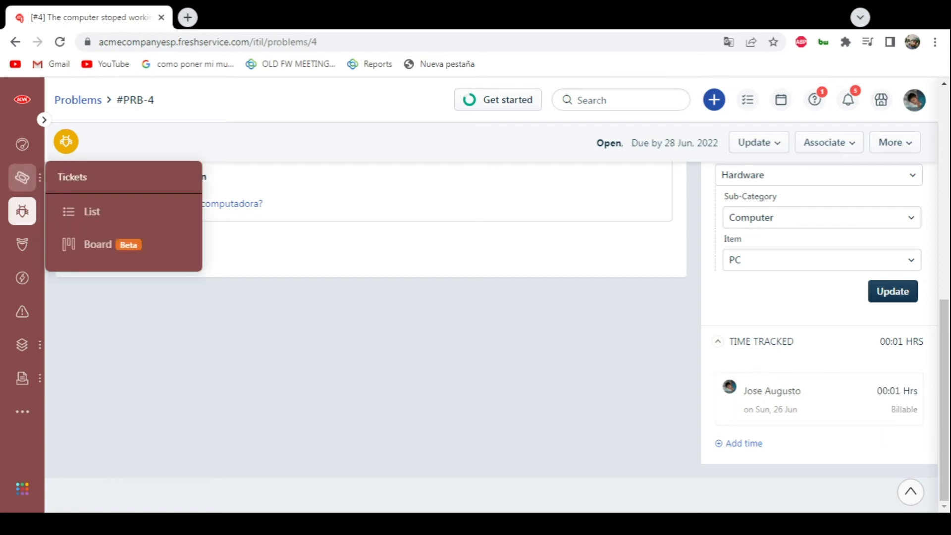
- Open the tickets list and look through the available filter fields down to Category
click(22, 178)
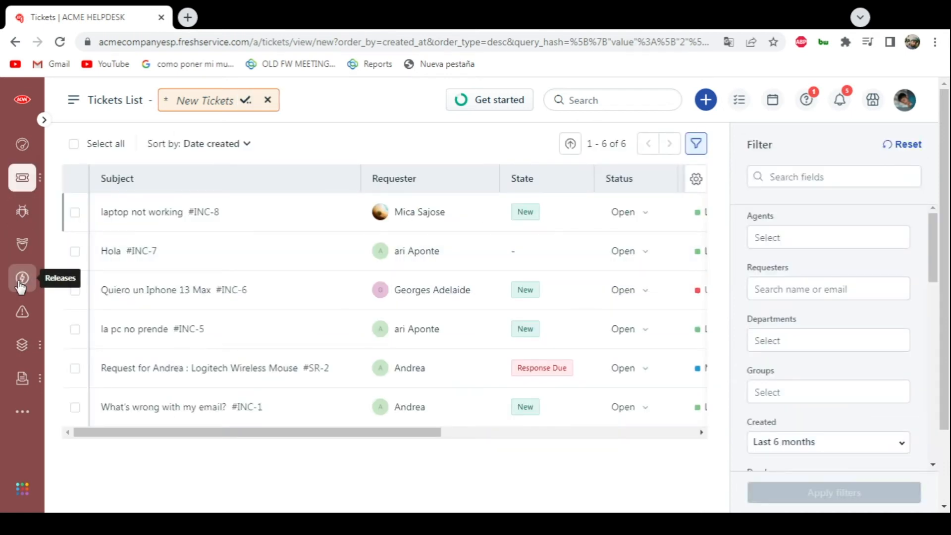
scroll(837, 396, down, 7)
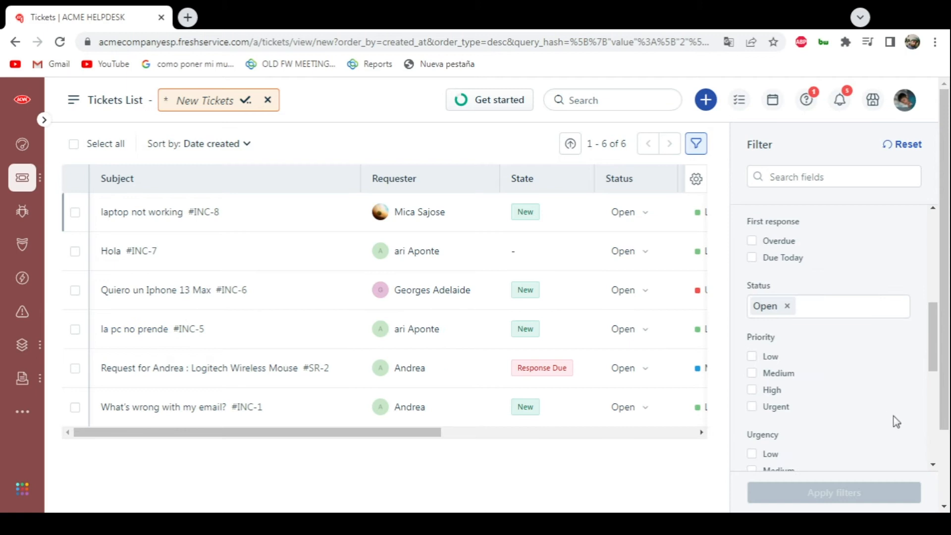
drag(933, 371, 935, 460)
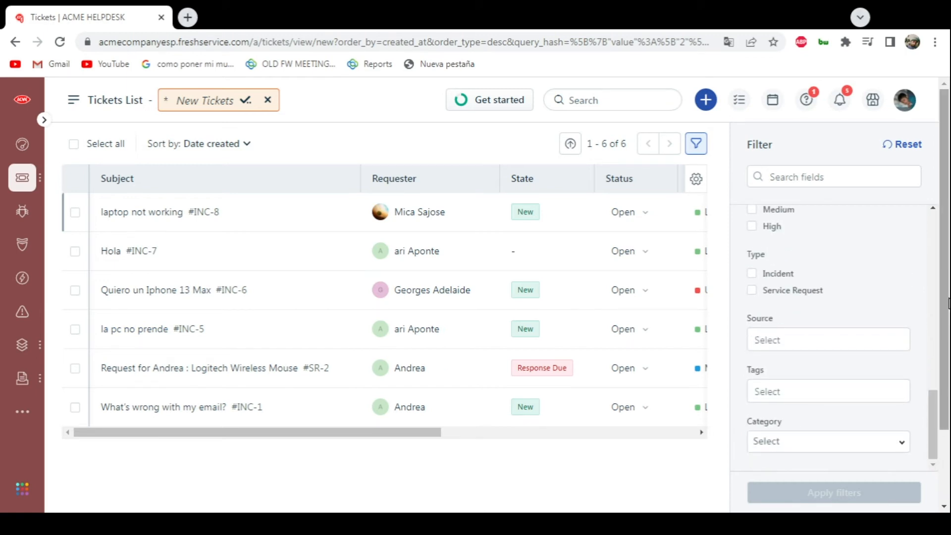
- Open the "laptop not working" ticket and review its requester information and properties
click(249, 216)
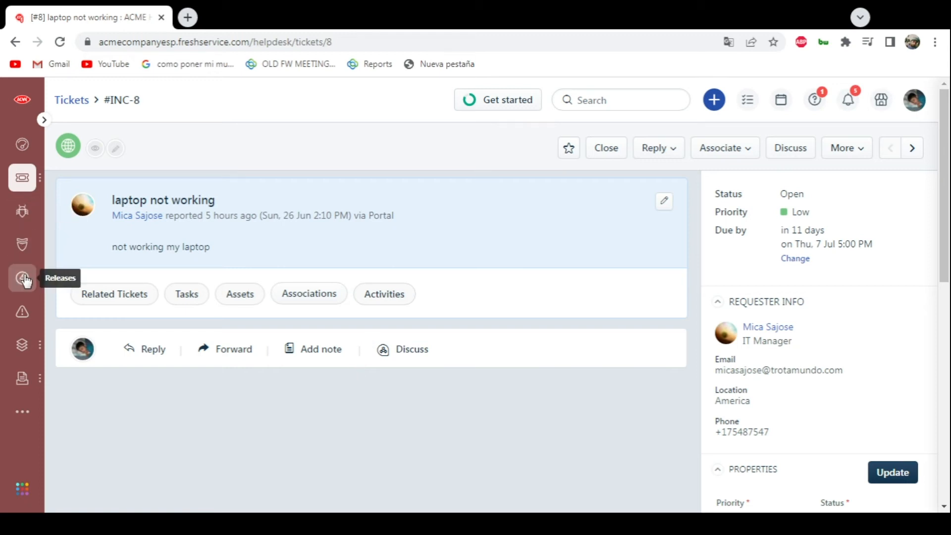
mouse_move(29, 187)
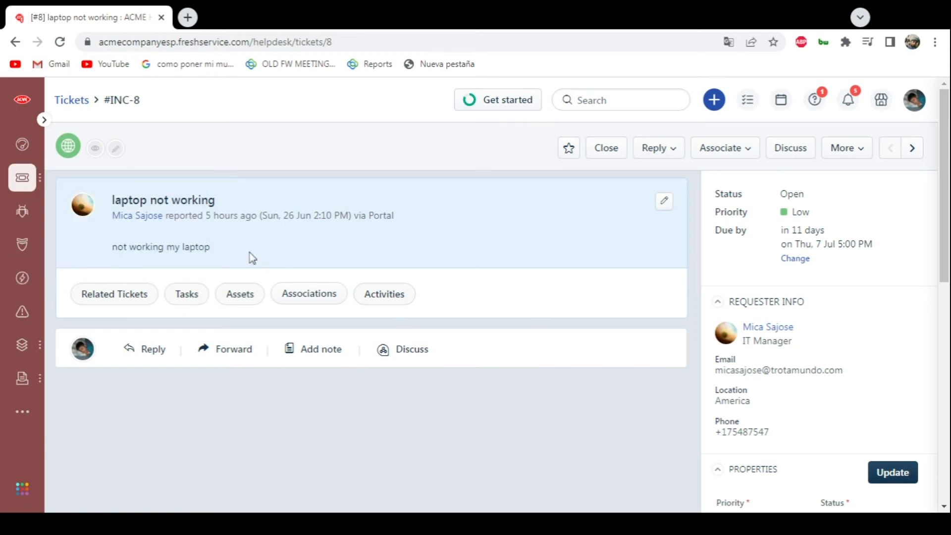
scroll(807, 344, down, 8)
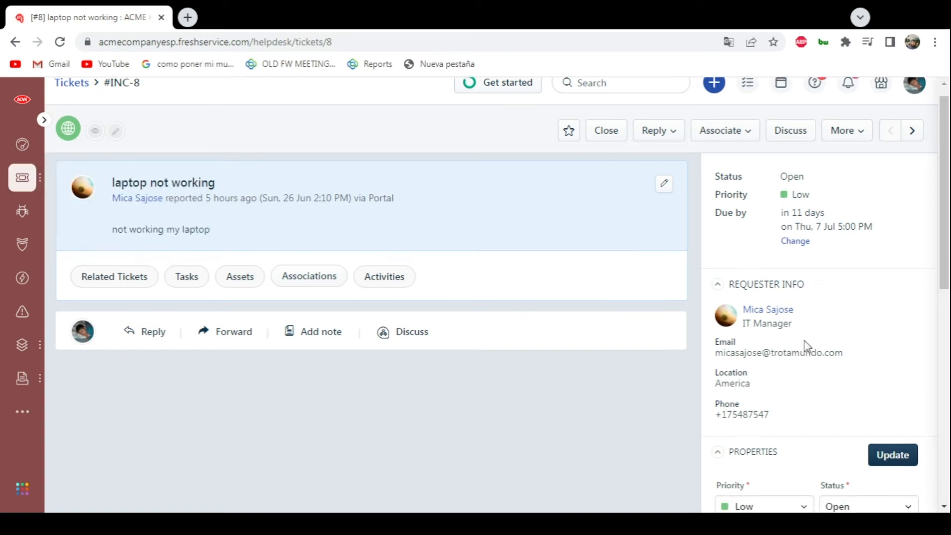
click(779, 458)
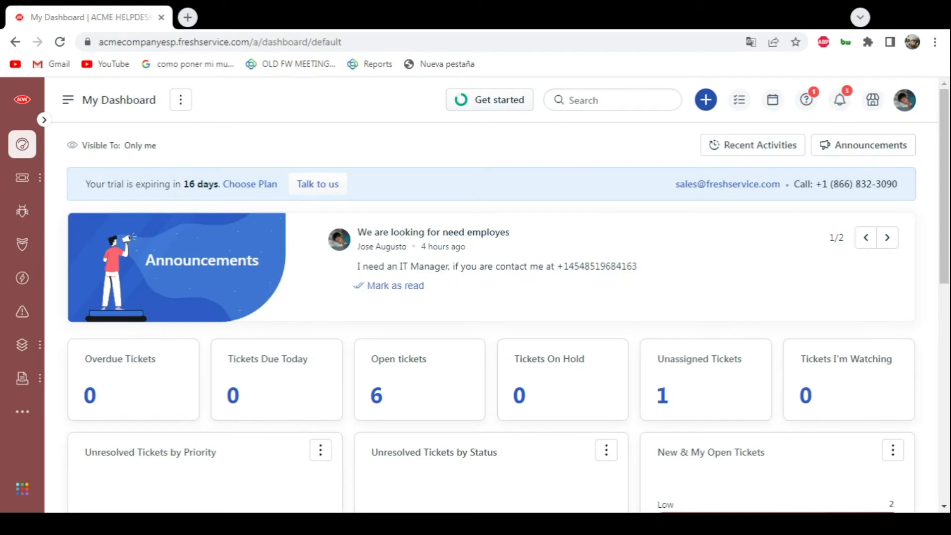
- Open the admin settings, look through their sections, and open the Audit Log under General Settings
mouse_move(26, 414)
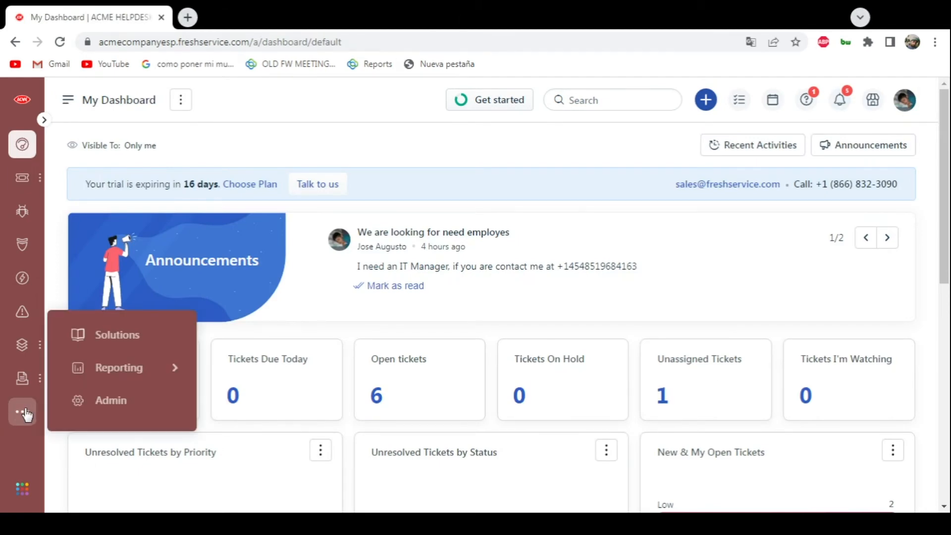
click(94, 408)
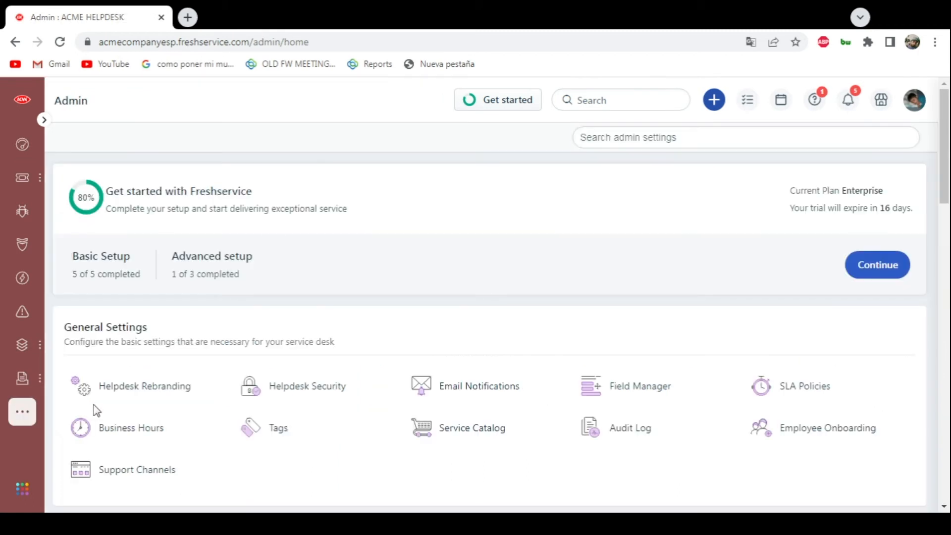
scroll(284, 387, down, 4)
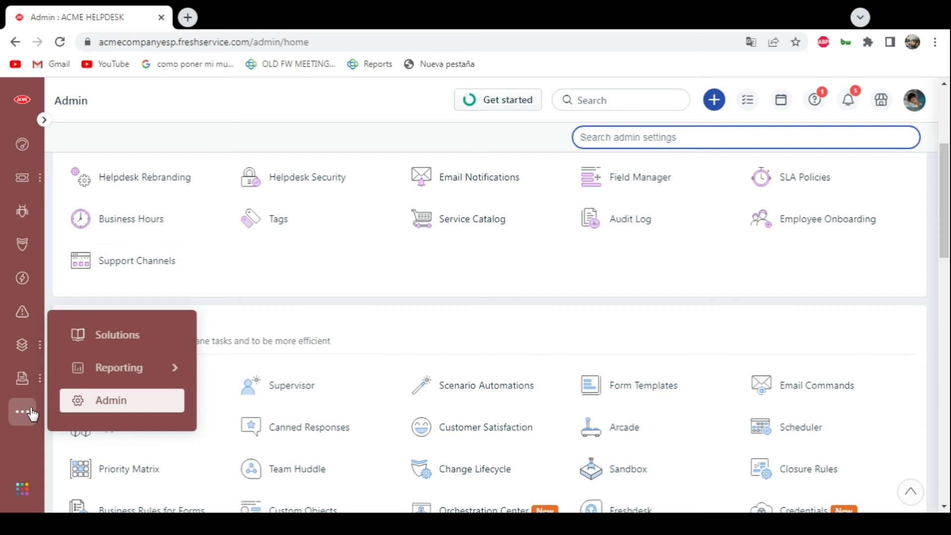
scroll(418, 286, down, 3)
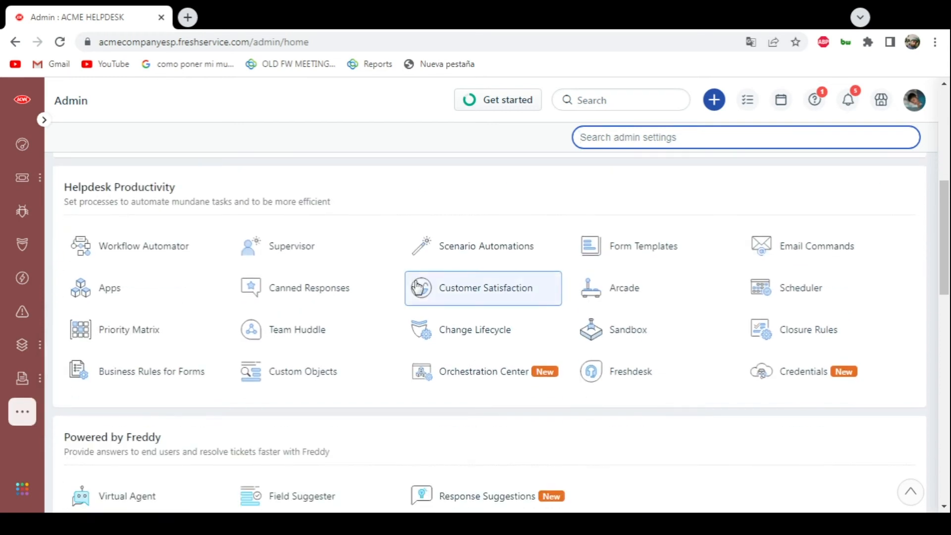
scroll(417, 286, down, 8)
scroll(416, 286, down, 5)
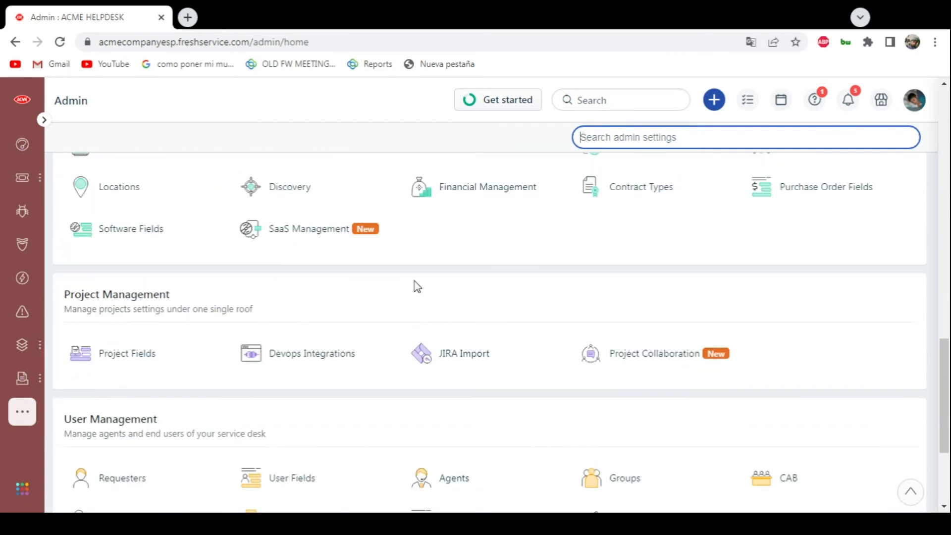
scroll(545, 318, up, 15)
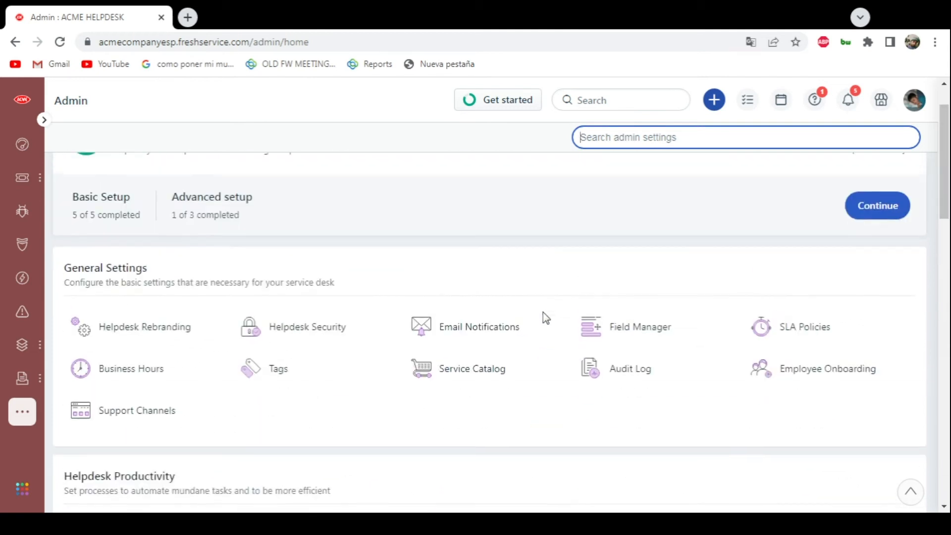
click(629, 433)
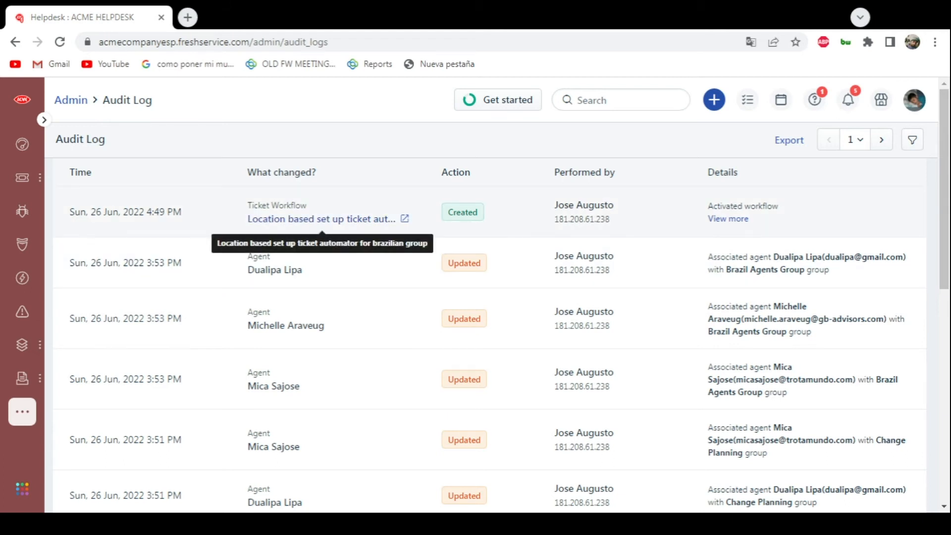
- Review the audit log's recorded changes, starting with the newest ticket workflow entry
drag(248, 206, 302, 208)
click(358, 201)
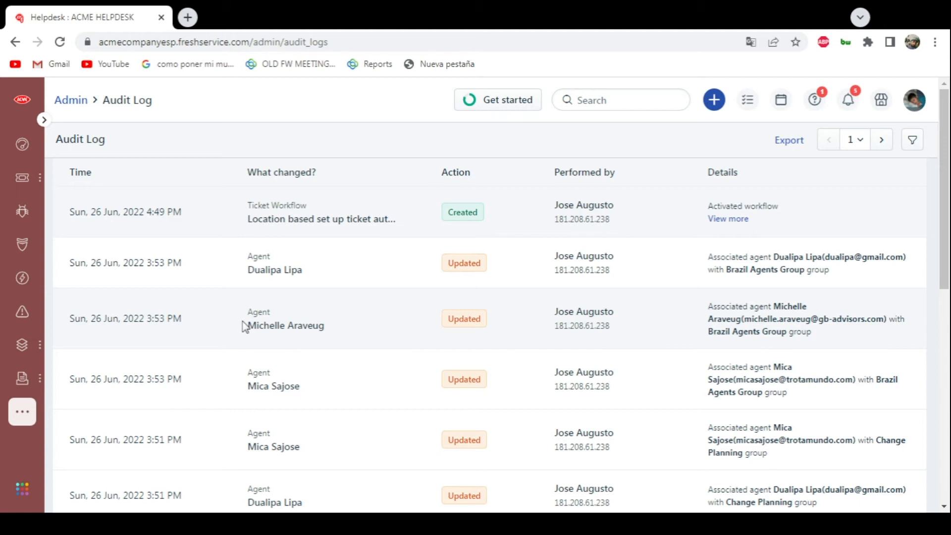
scroll(389, 318, down, 8)
scroll(408, 304, up, 8)
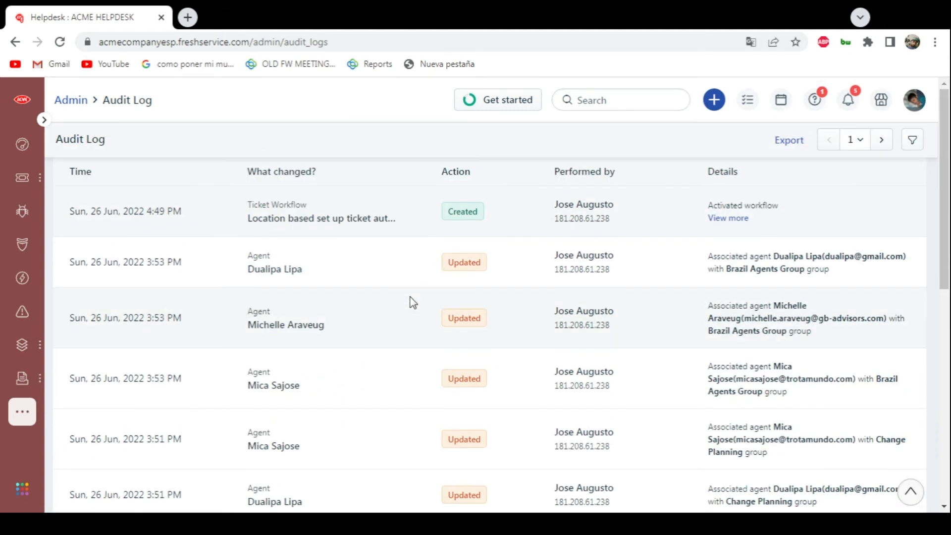
- Open the audit log filter and look through the Date range and Performed by choices
click(912, 141)
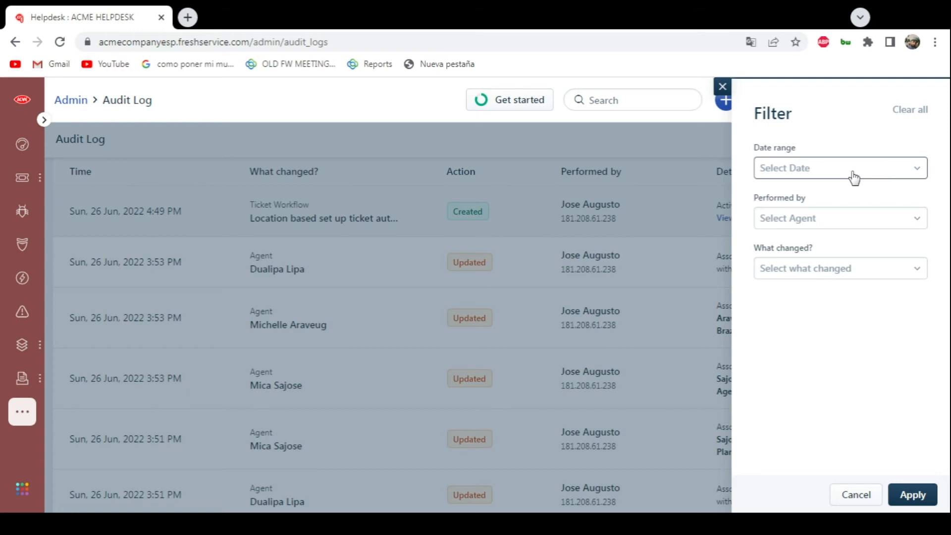
click(836, 173)
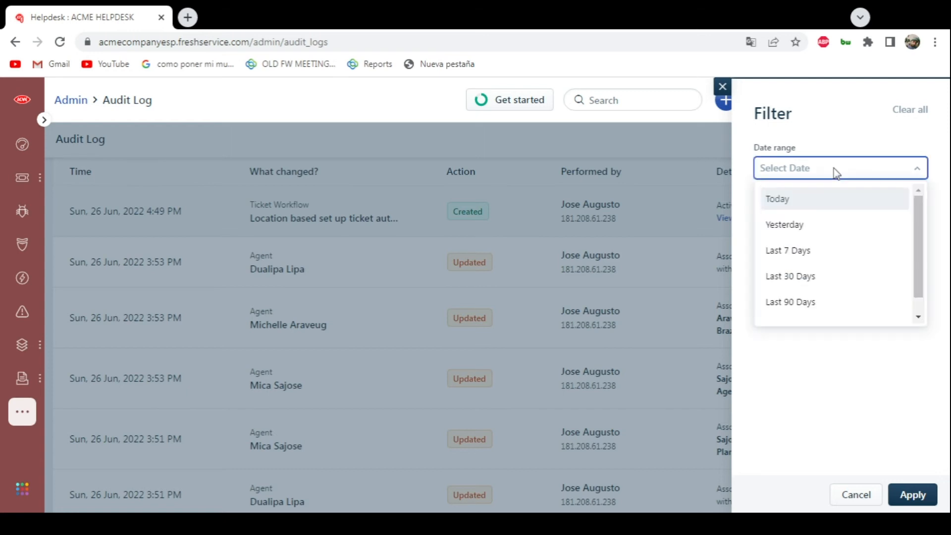
click(836, 174)
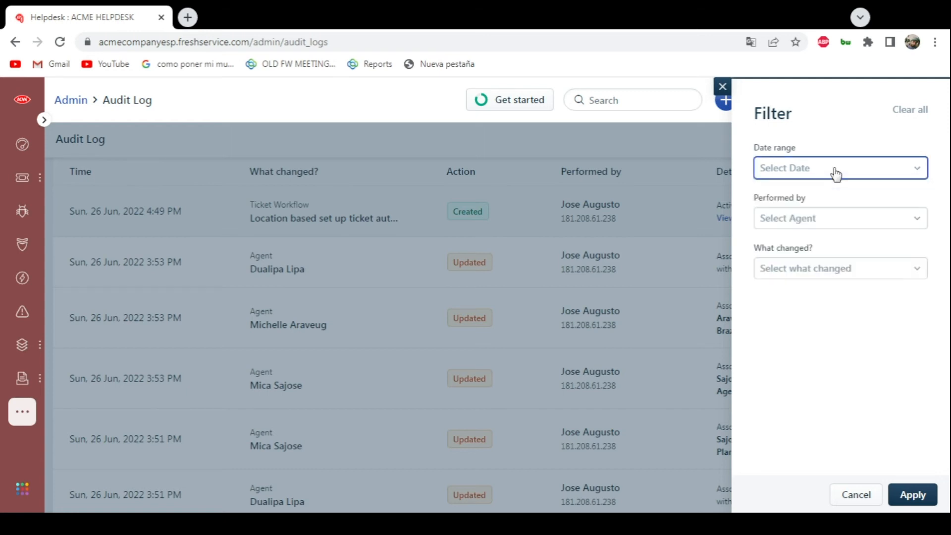
click(836, 173)
click(836, 173)
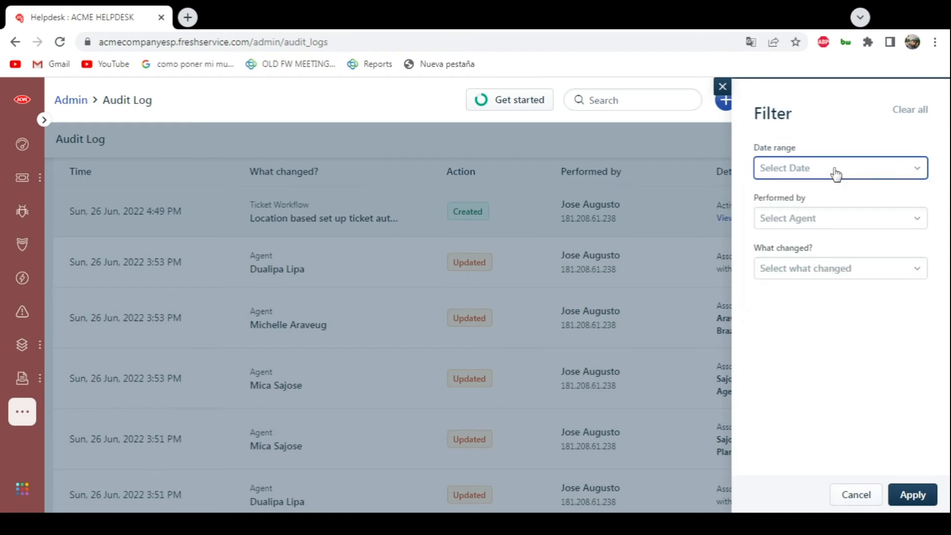
click(809, 218)
scroll(856, 327, down, 2)
click(809, 218)
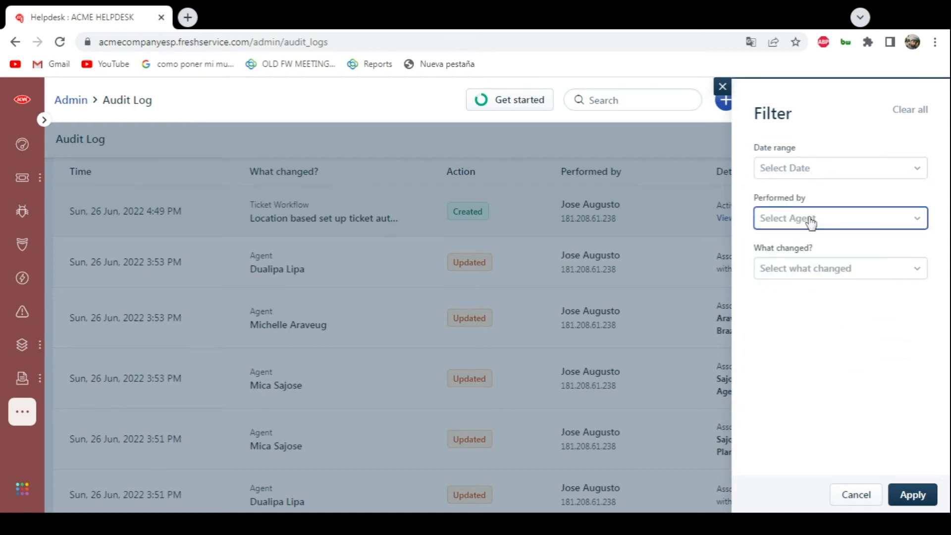
- Filter the audit log to show only SLA Policy changes
click(782, 275)
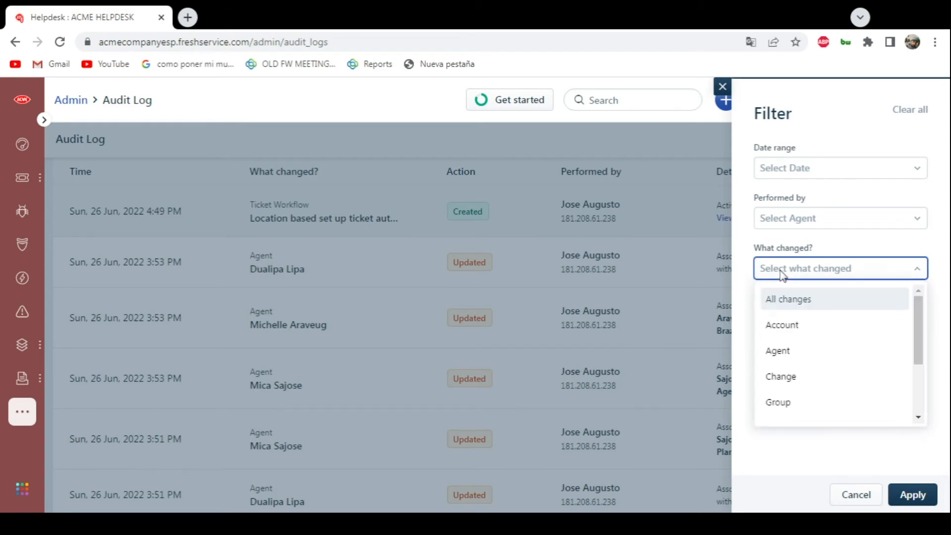
scroll(864, 340, down, 2)
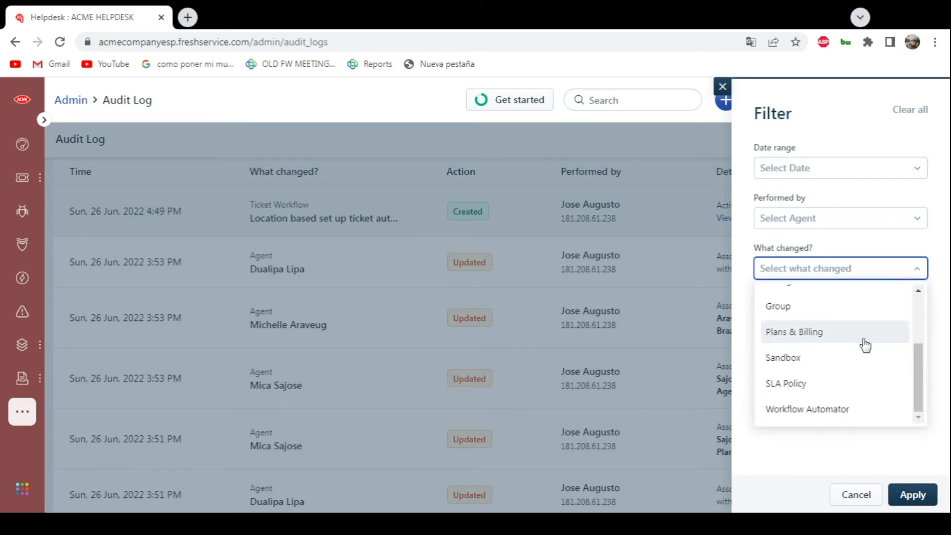
click(803, 391)
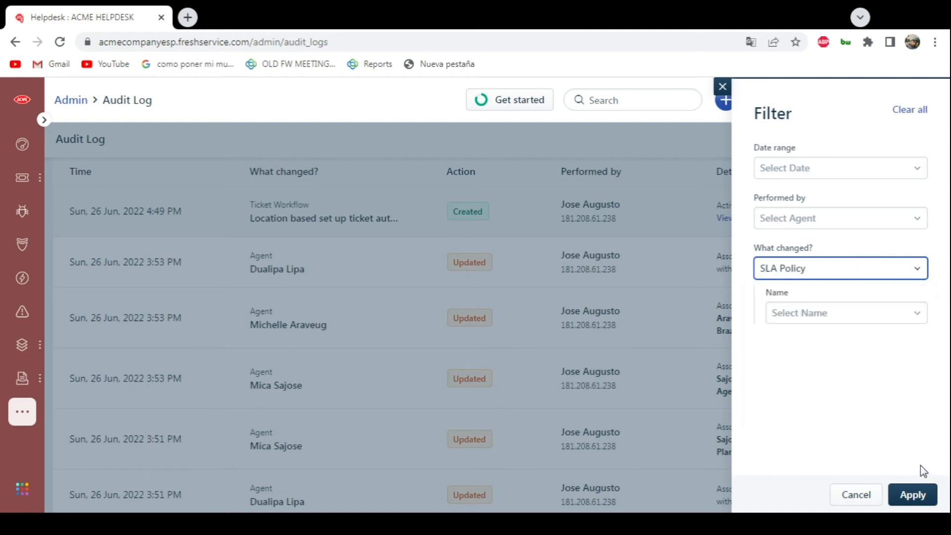
click(914, 495)
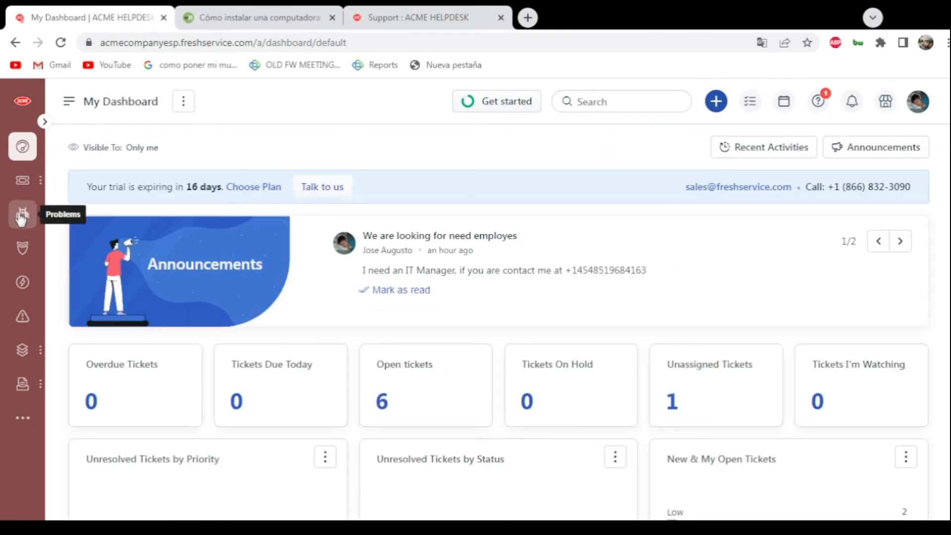
- Go to Problems, open the form for a new problem, and review its fields down to the file attachment
click(23, 216)
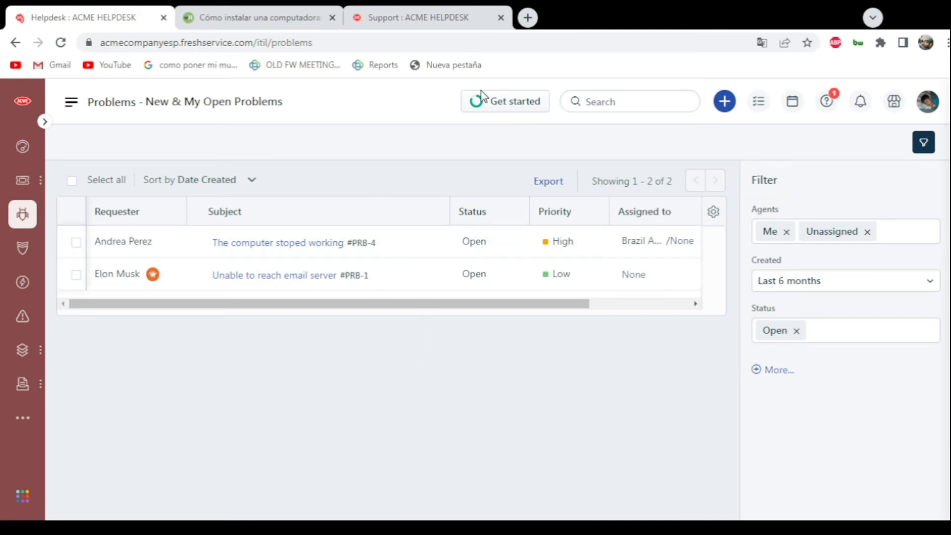
click(724, 103)
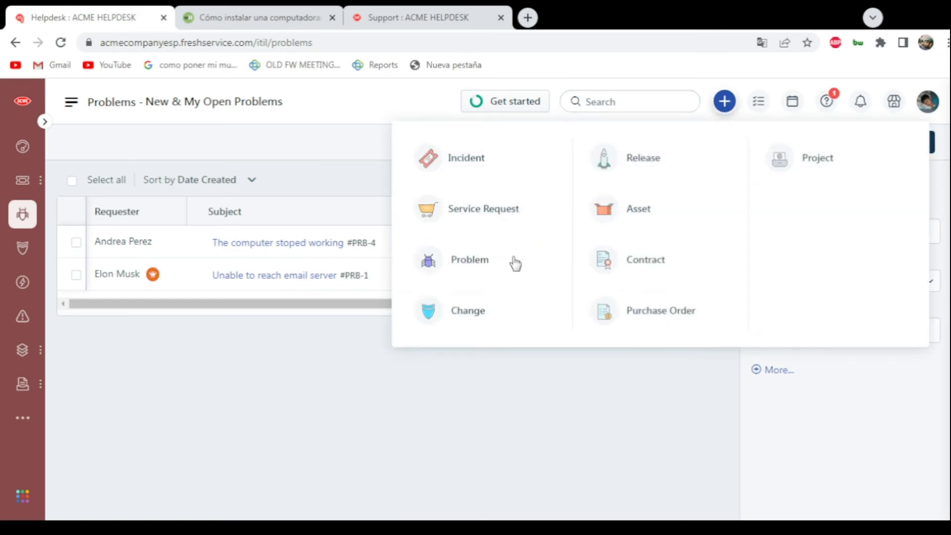
click(477, 268)
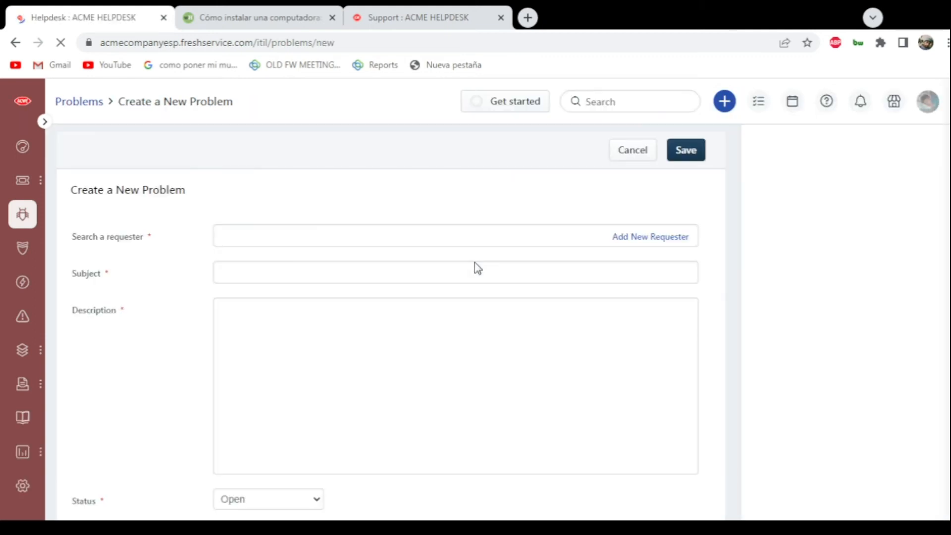
mouse_move(22, 193)
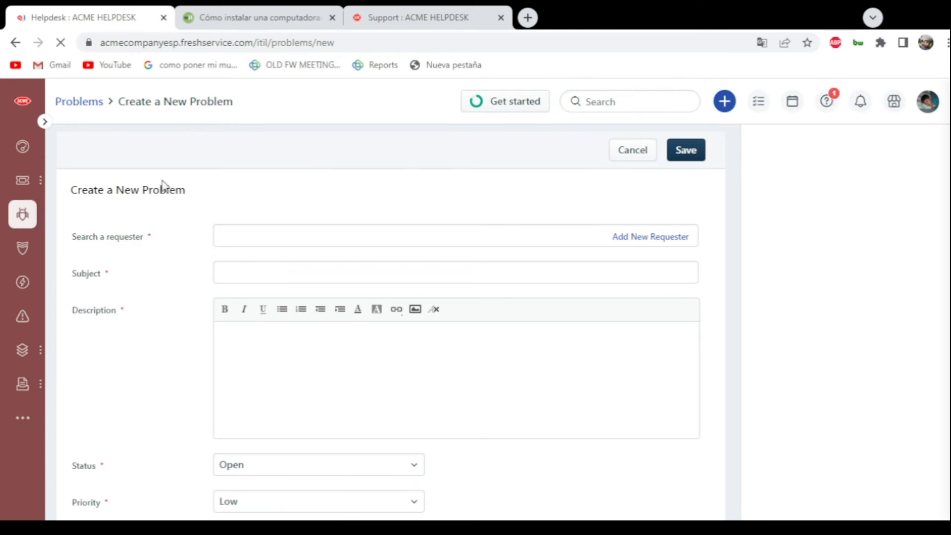
scroll(150, 182, down, 1)
scroll(127, 176, down, 1)
scroll(138, 180, up, 2)
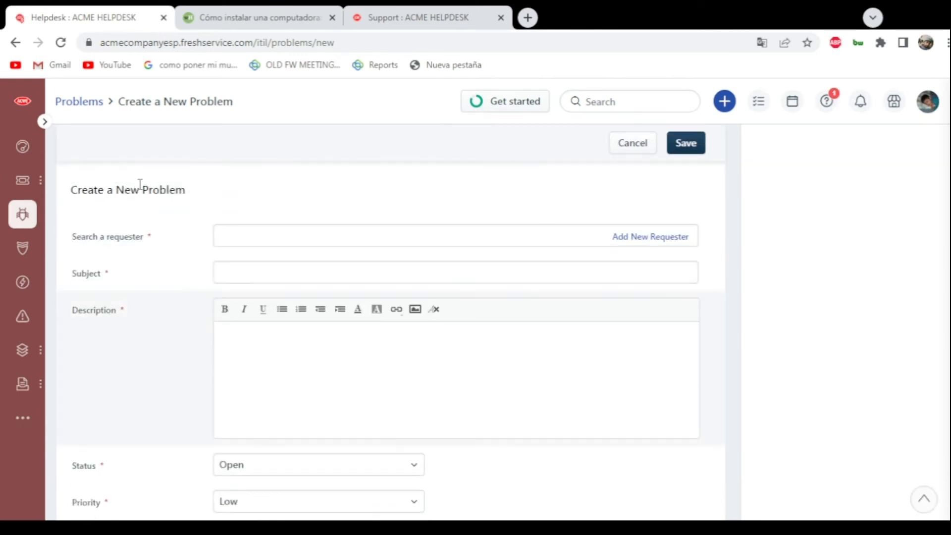
scroll(456, 200, down, 1)
scroll(495, 218, down, 4)
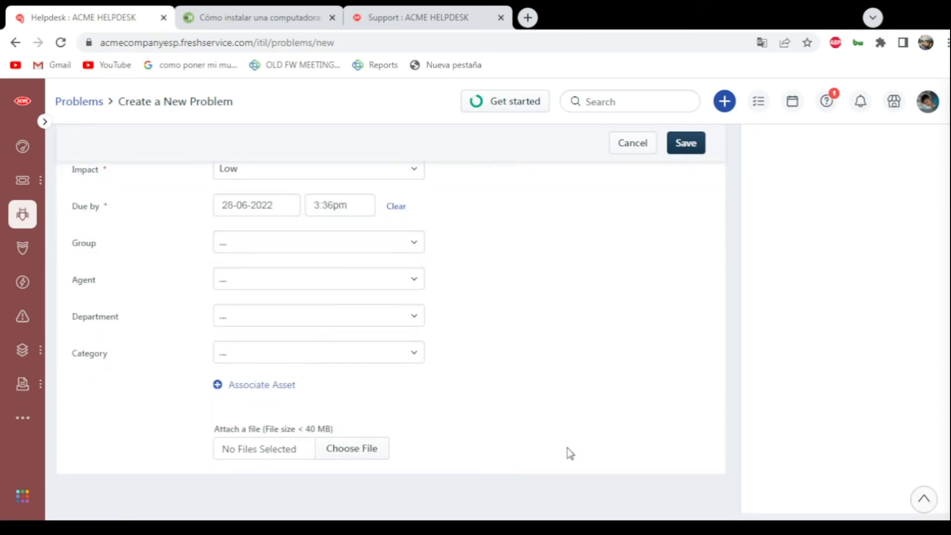
scroll(110, 323, up, 5)
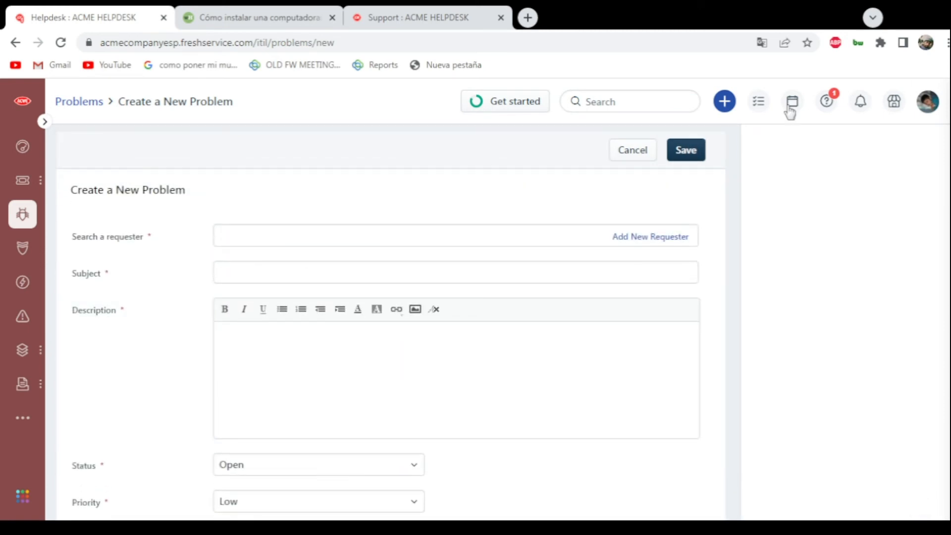
- Return to the problems list, open "The computer stoped working", and review its analysis, solution and properties
click(20, 214)
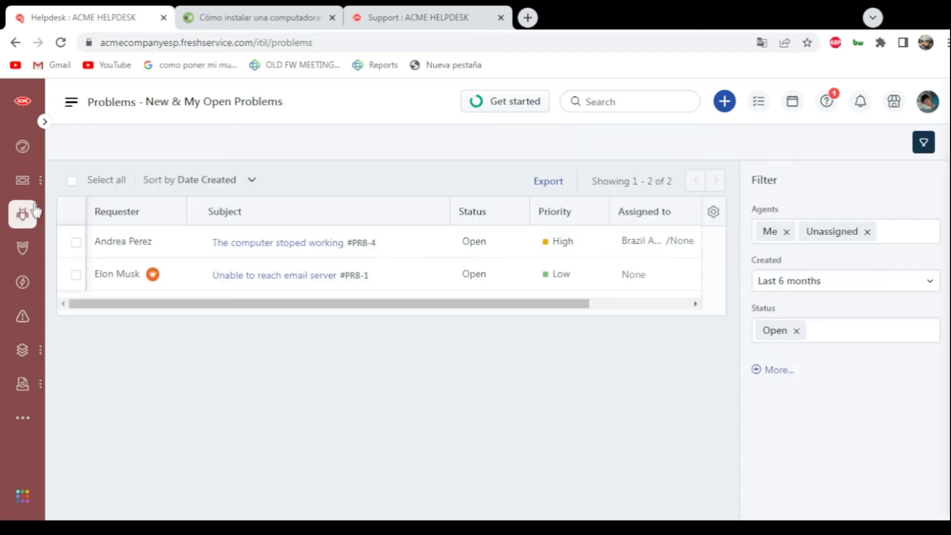
click(392, 247)
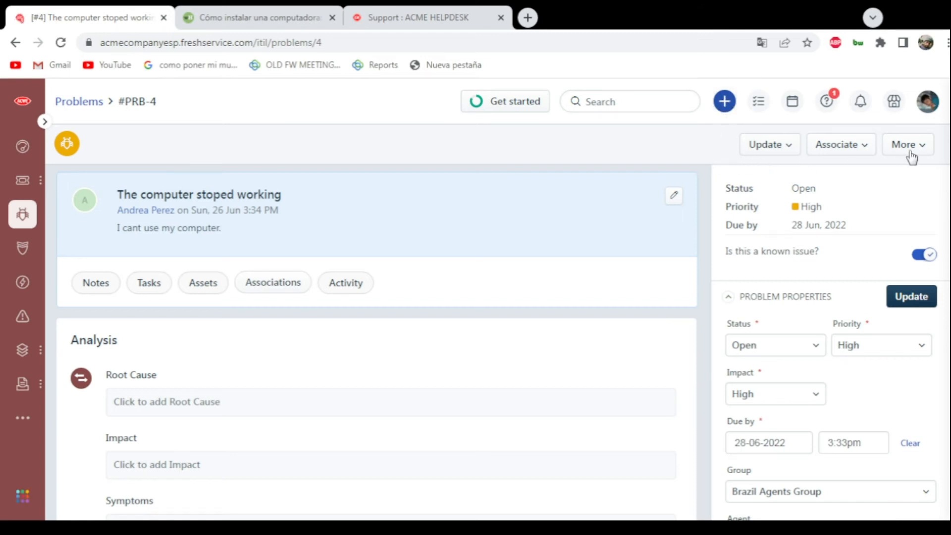
scroll(916, 247, down, 7)
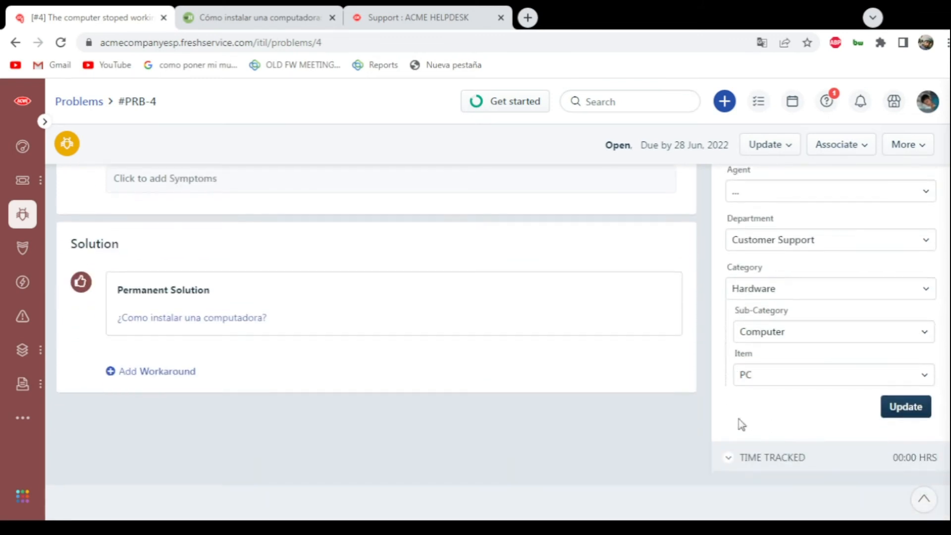
scroll(728, 391, up, 7)
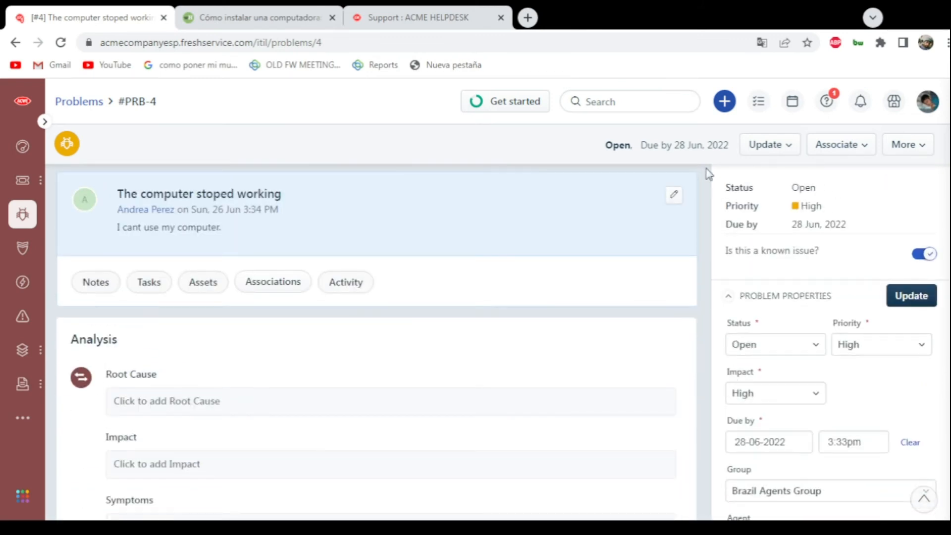
scroll(564, 214, down, 3)
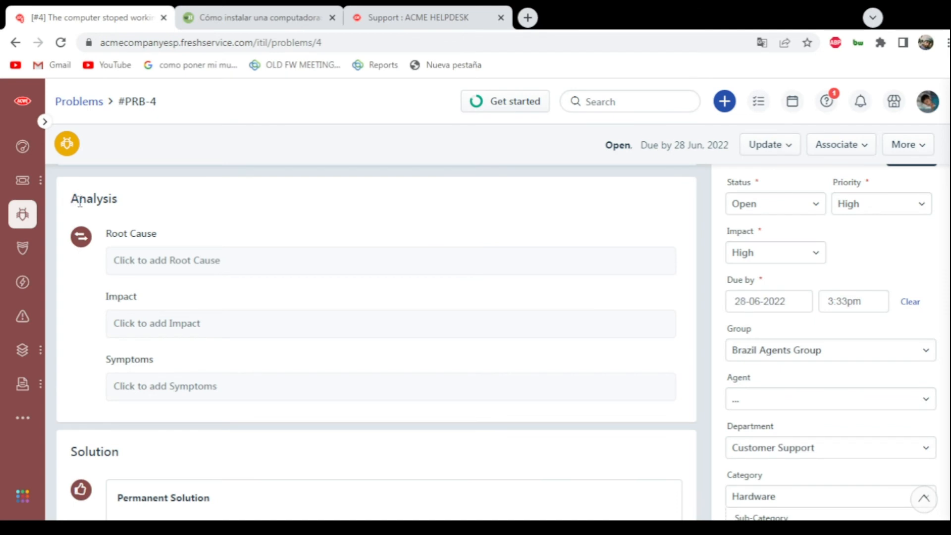
scroll(79, 202, up, 3)
scroll(198, 292, down, 1)
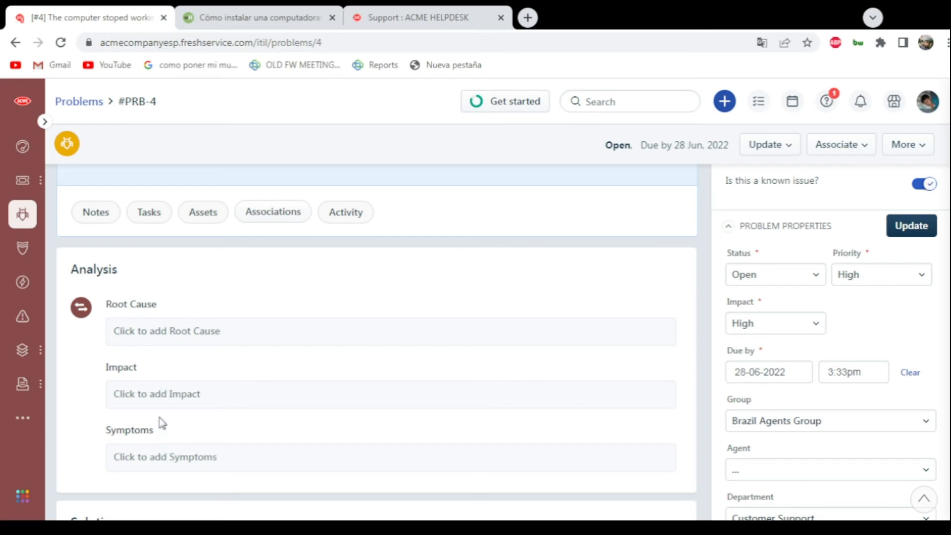
scroll(162, 423, down, 5)
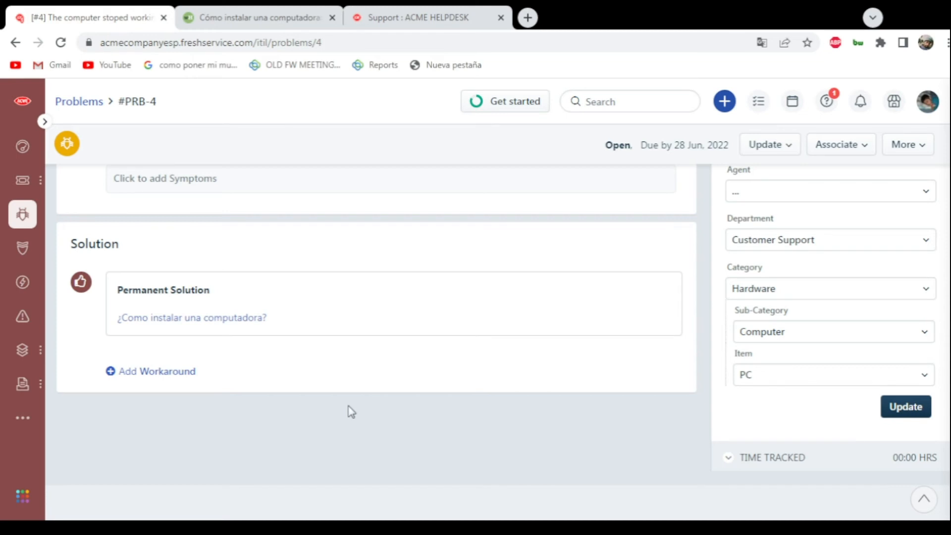
scroll(351, 411, up, 7)
scroll(344, 404, down, 7)
scroll(357, 396, up, 6)
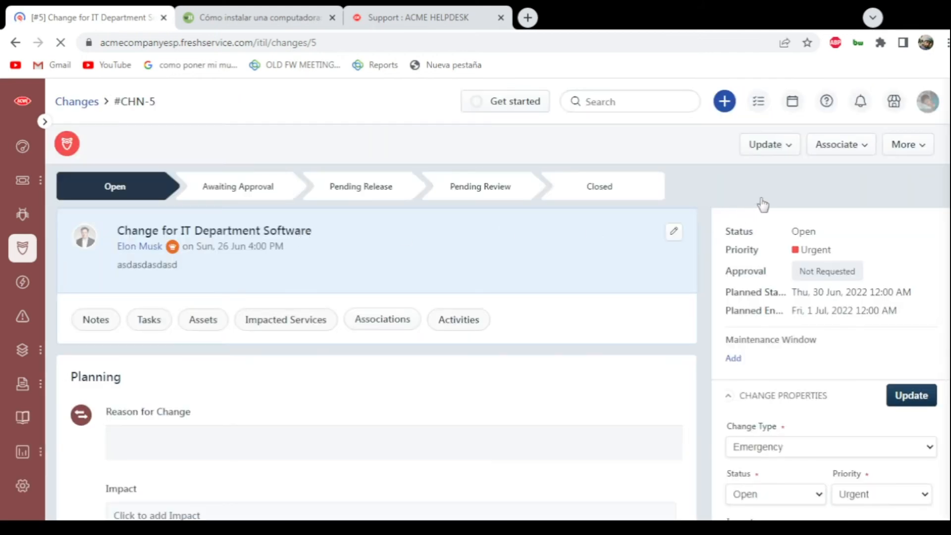
- Review the planning, approvals and properties of the change "Change for IT Department Software"
scroll(842, 198, down, 2)
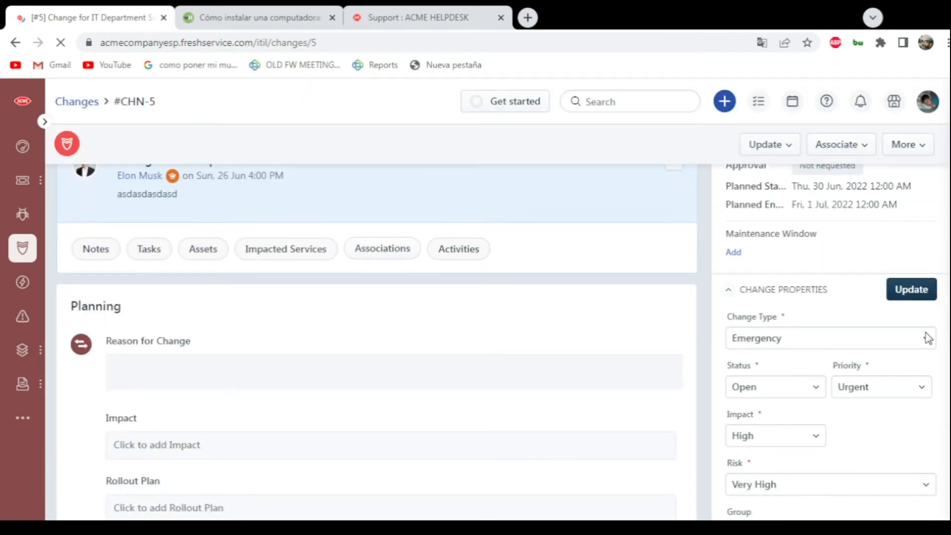
scroll(931, 346, down, 7)
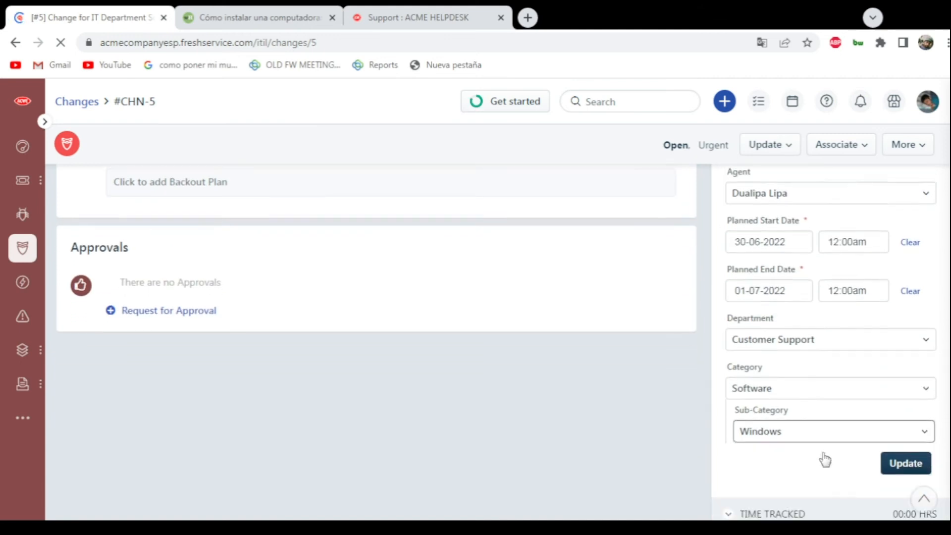
- Change the status of "Change for IT Department Software" to Awaiting Approval and save the update
scroll(824, 459, up, 9)
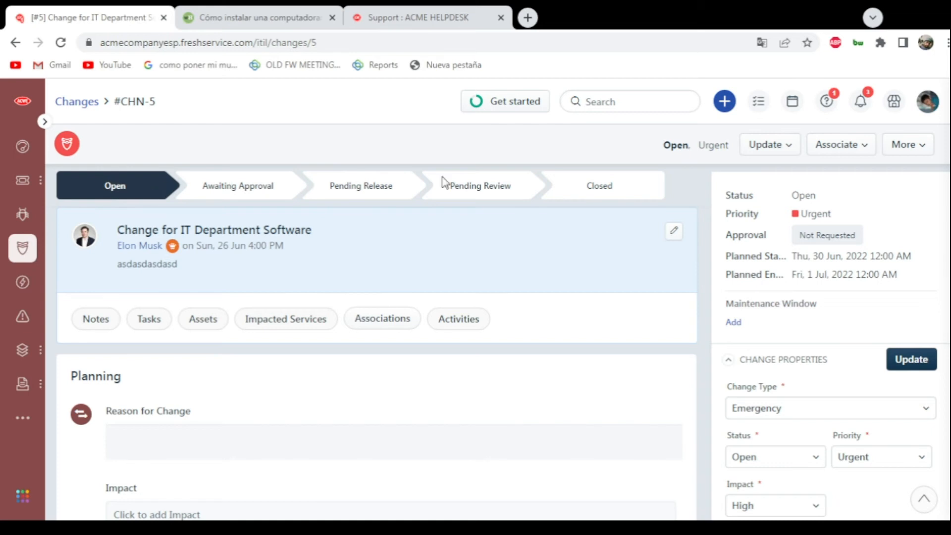
scroll(766, 259, down, 6)
scroll(797, 366, up, 4)
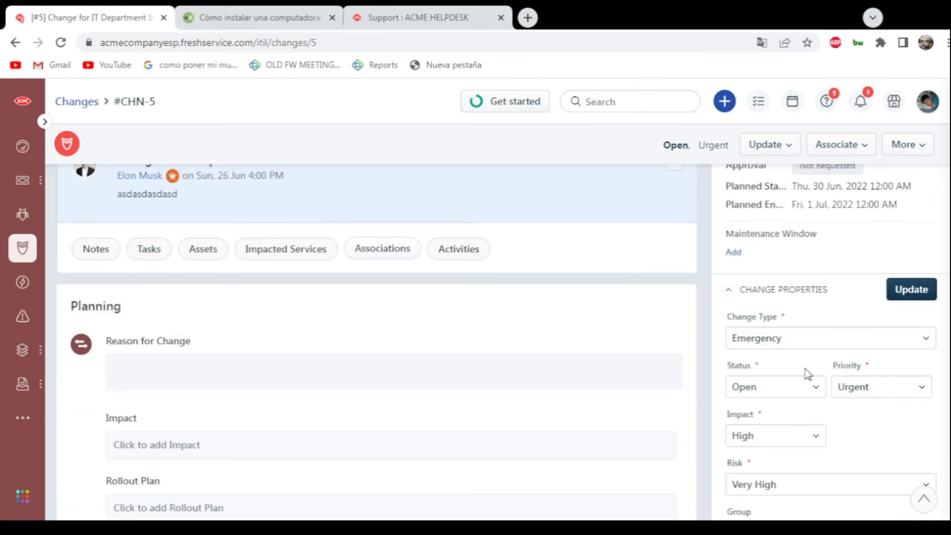
scroll(798, 360, up, 2)
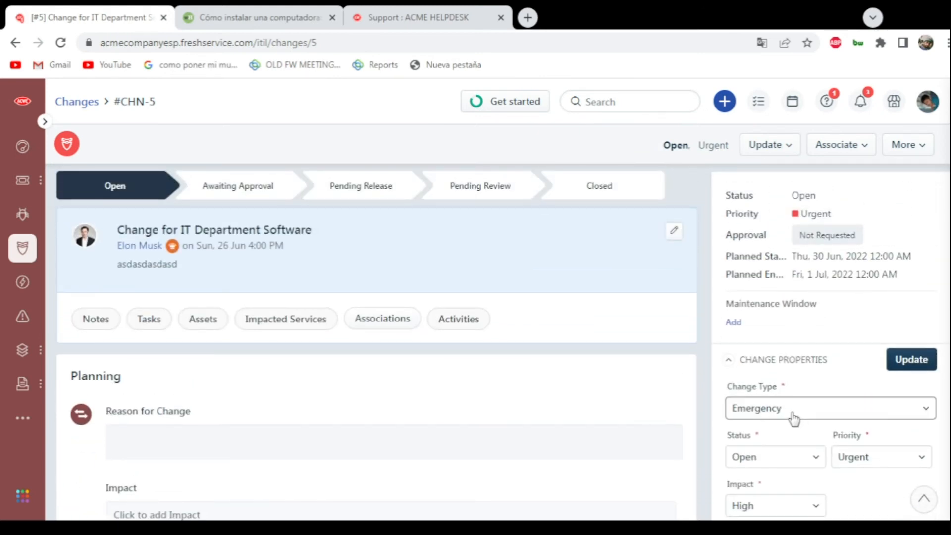
click(775, 459)
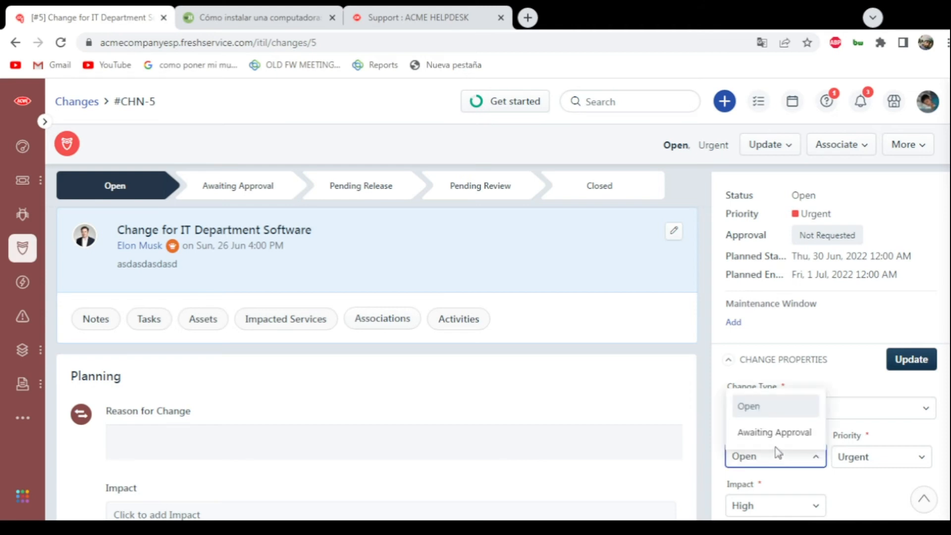
click(768, 438)
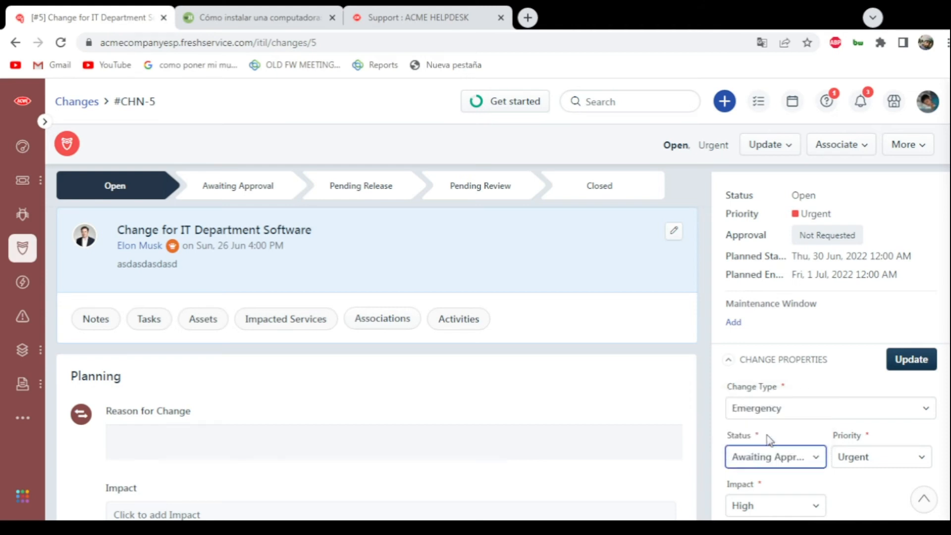
click(916, 366)
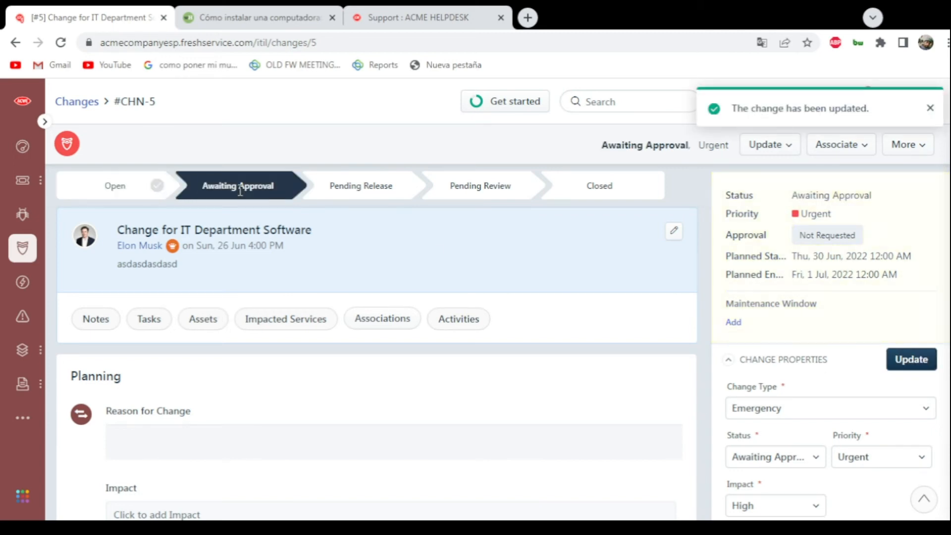
- Send a CAB approval request for the change to the Change Planning board, with only the second listed member as approver
scroll(254, 197, down, 8)
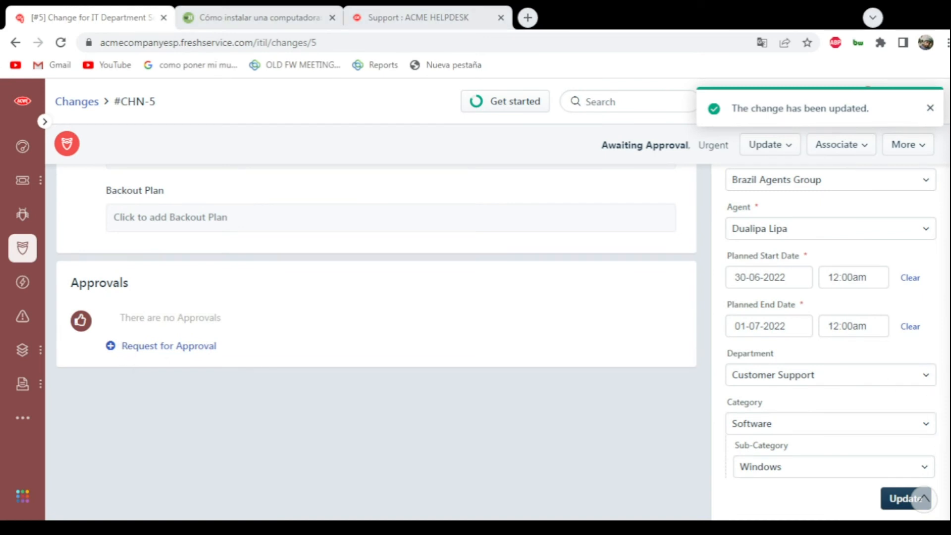
click(166, 345)
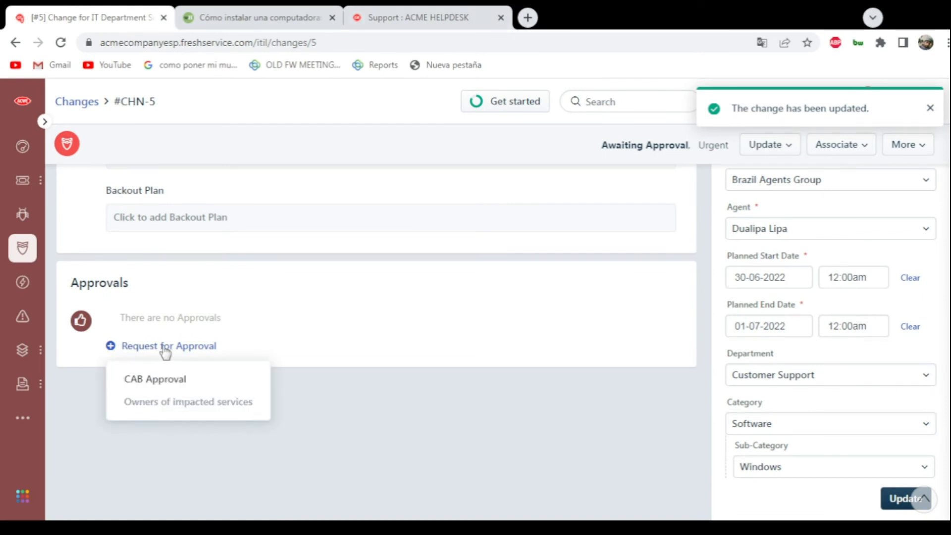
click(148, 380)
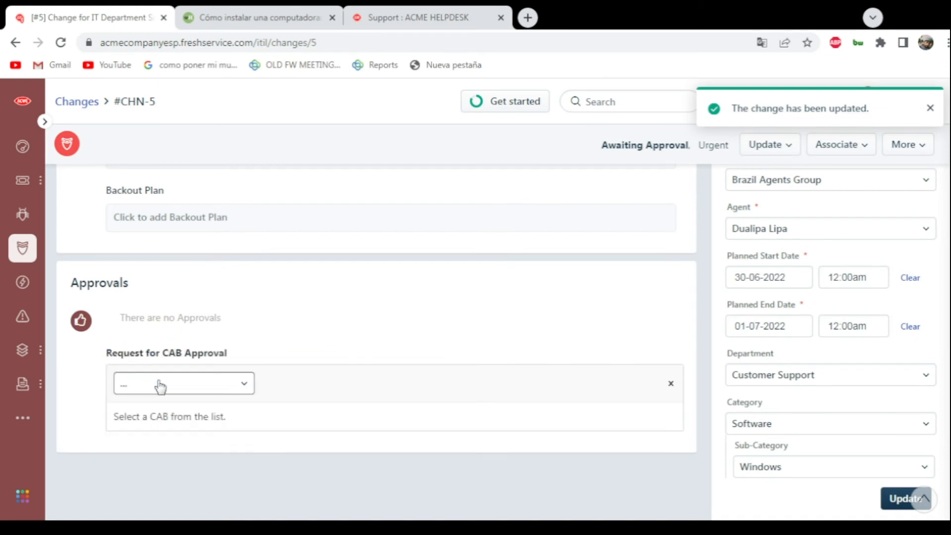
click(160, 384)
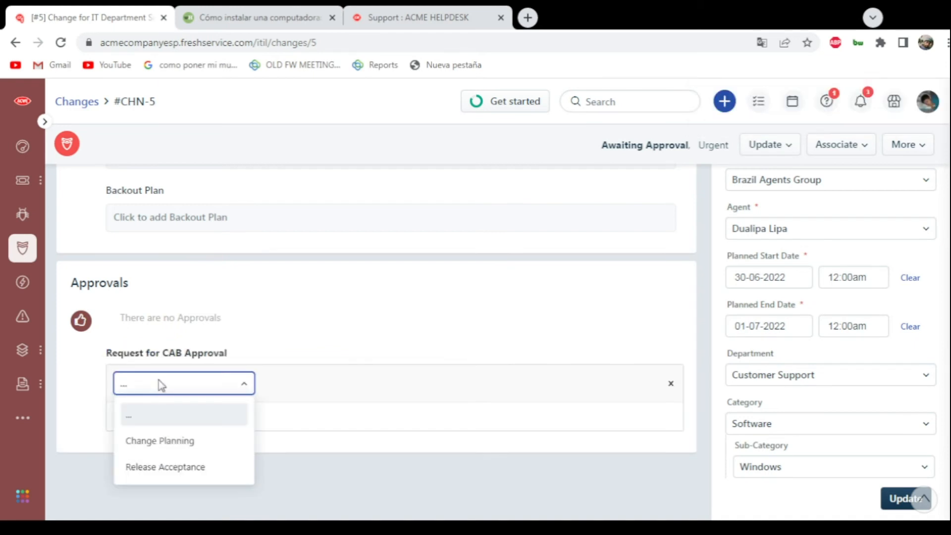
click(154, 442)
click(942, 443)
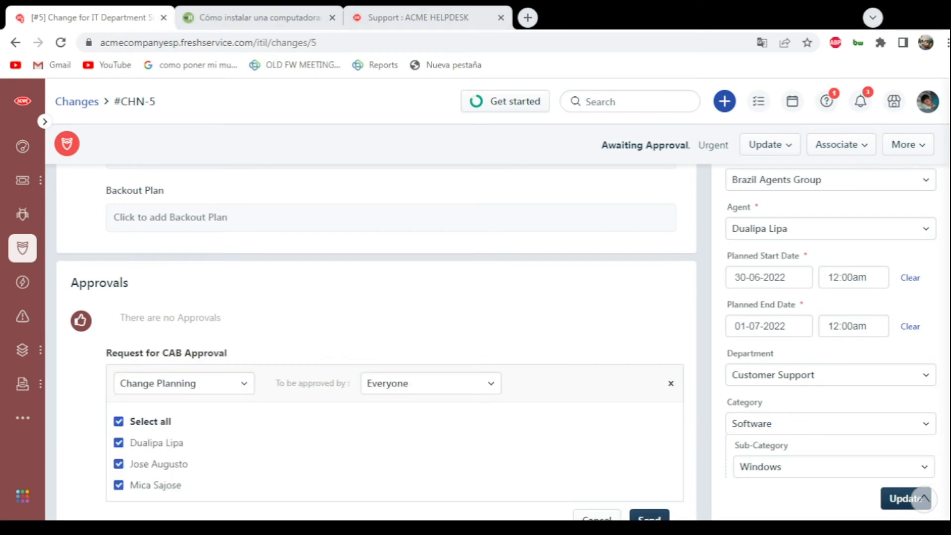
click(118, 442)
click(118, 484)
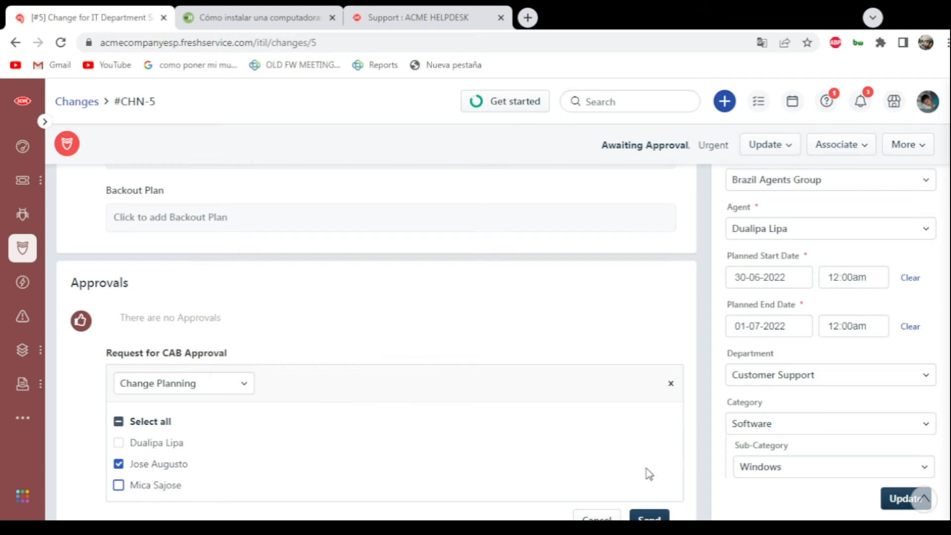
scroll(642, 476, down, 2)
click(651, 403)
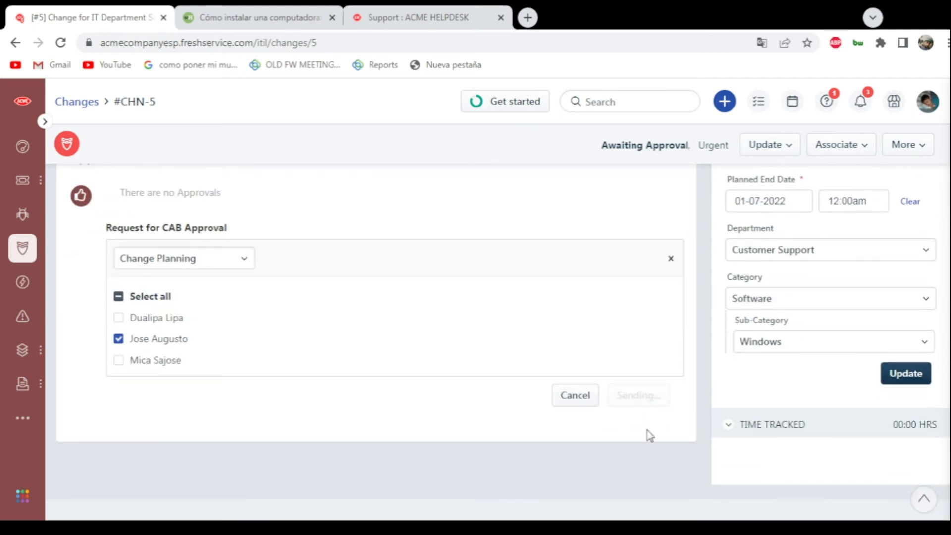
- Try to send another CAB approval request to the sole member of the Release Acceptance board
click(130, 314)
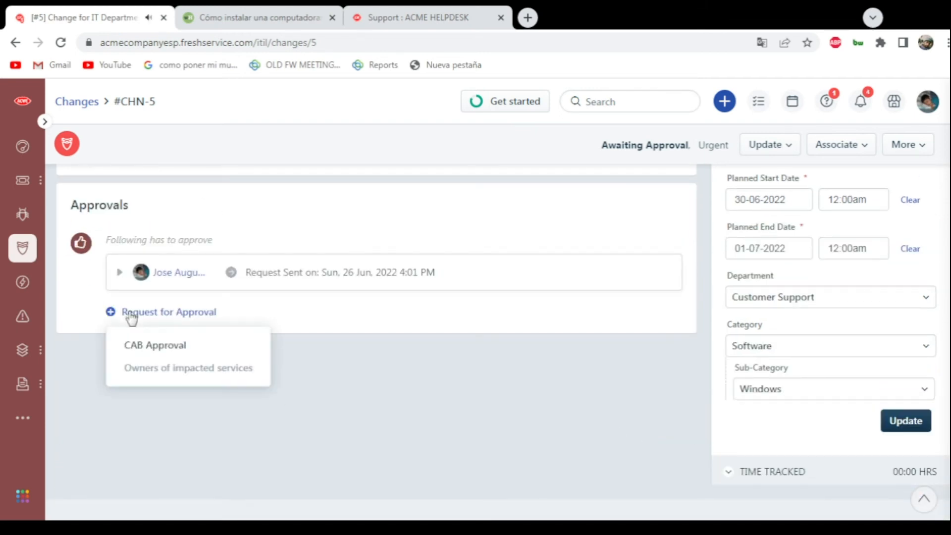
click(164, 347)
click(161, 348)
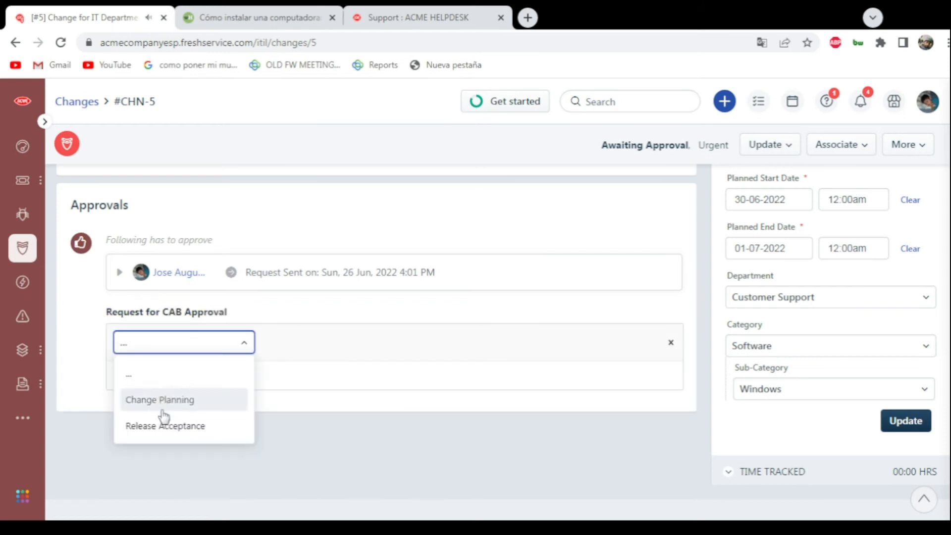
click(165, 427)
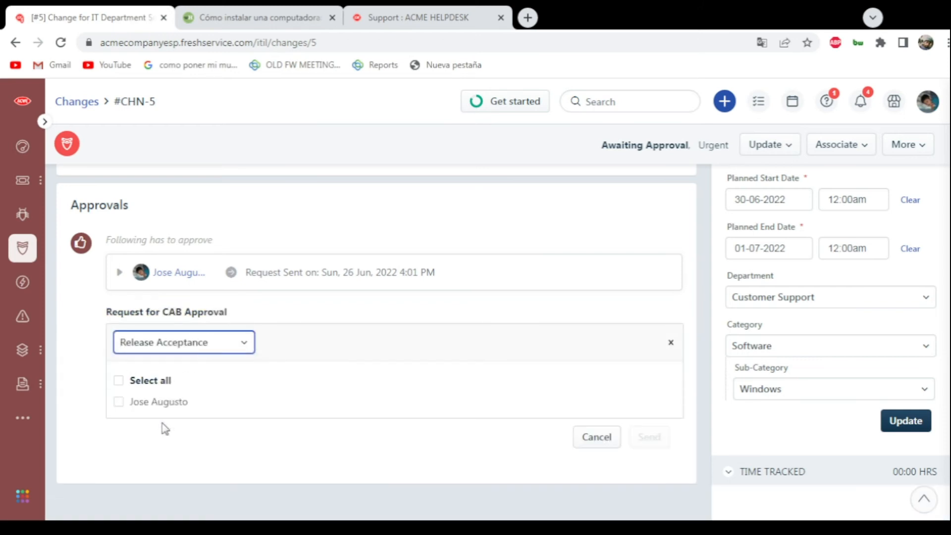
click(120, 402)
click(651, 438)
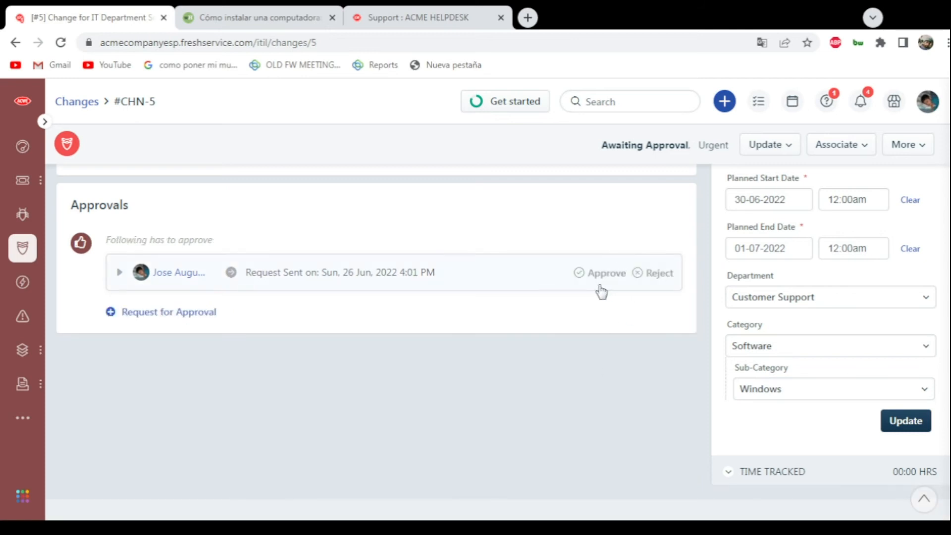
- Approve the pending Change Planning request and check its request summary
scroll(600, 290, up, 10)
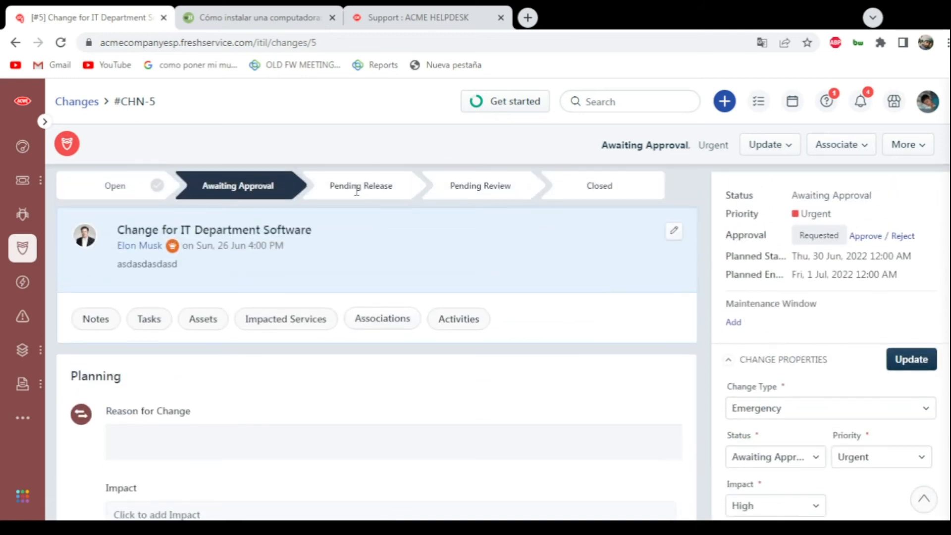
scroll(297, 218, down, 10)
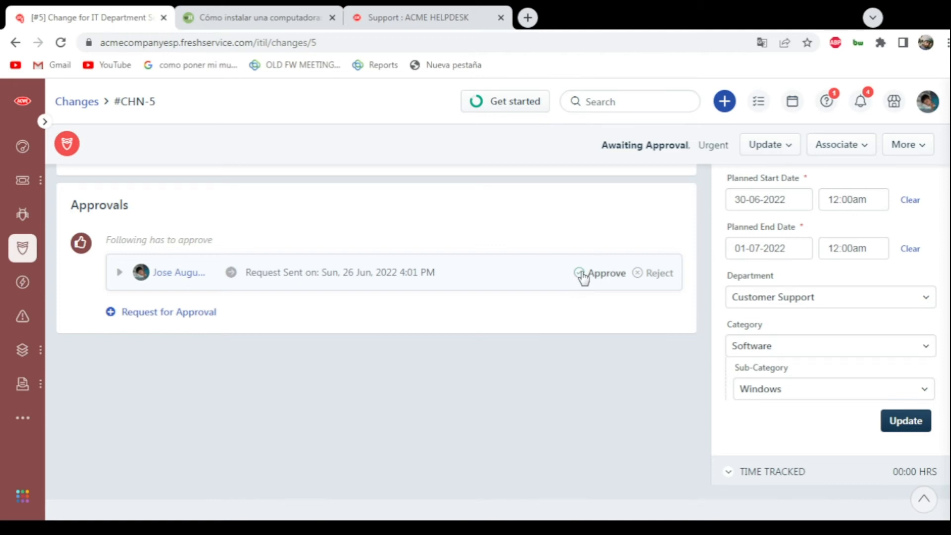
click(581, 274)
click(625, 361)
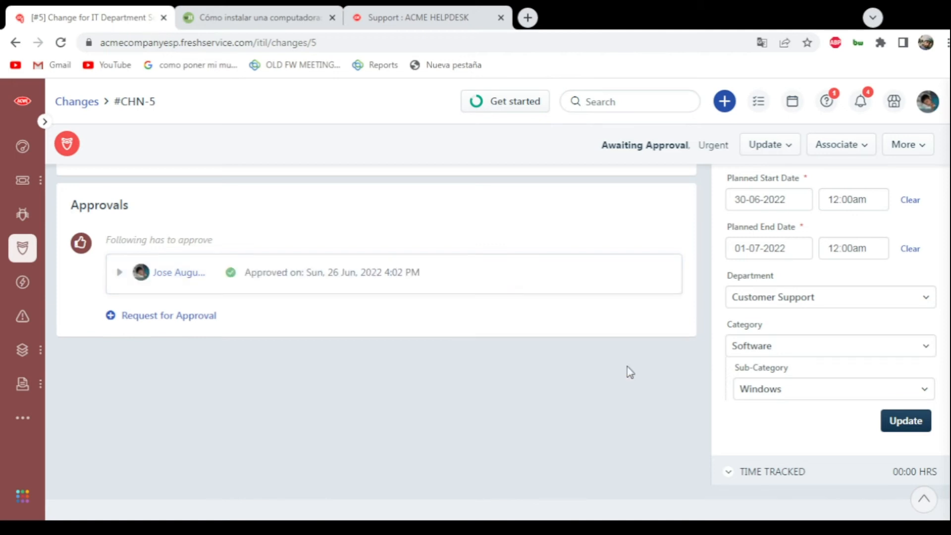
click(622, 277)
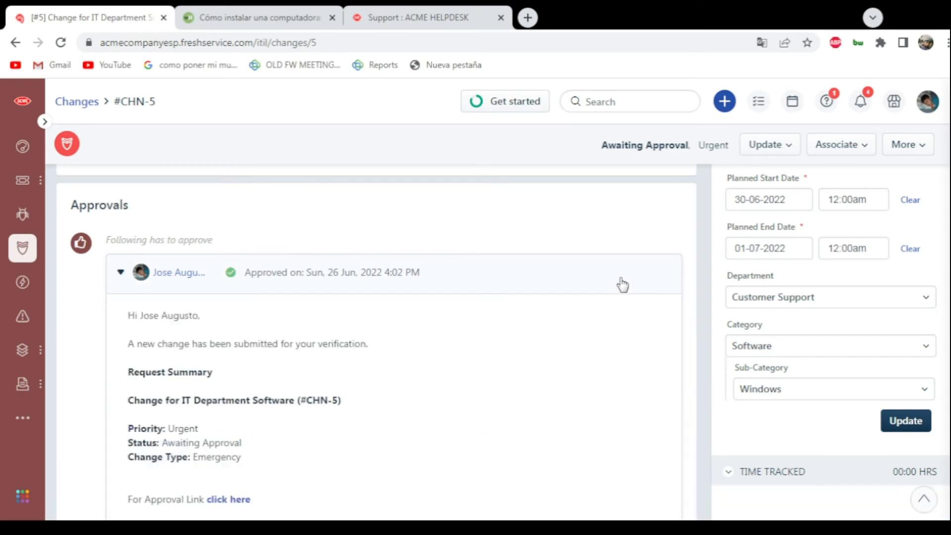
click(616, 282)
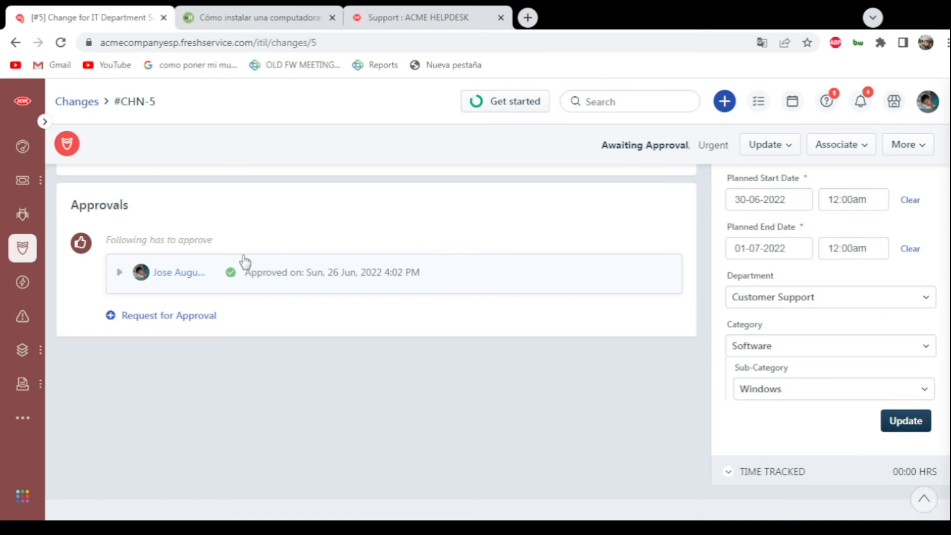
- Set the change's status to Pending Release and save the update
scroll(431, 213, up, 10)
scroll(430, 213, up, 3)
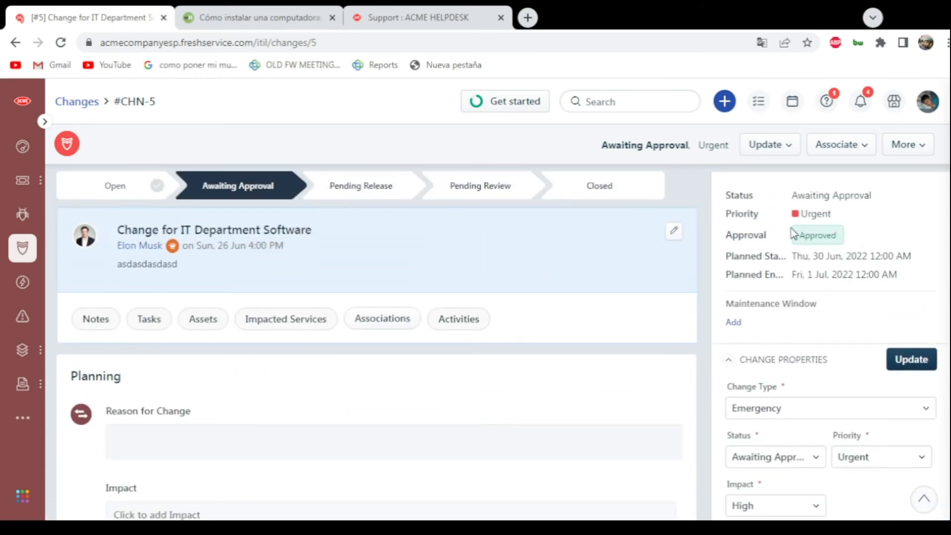
scroll(791, 213, down, 3)
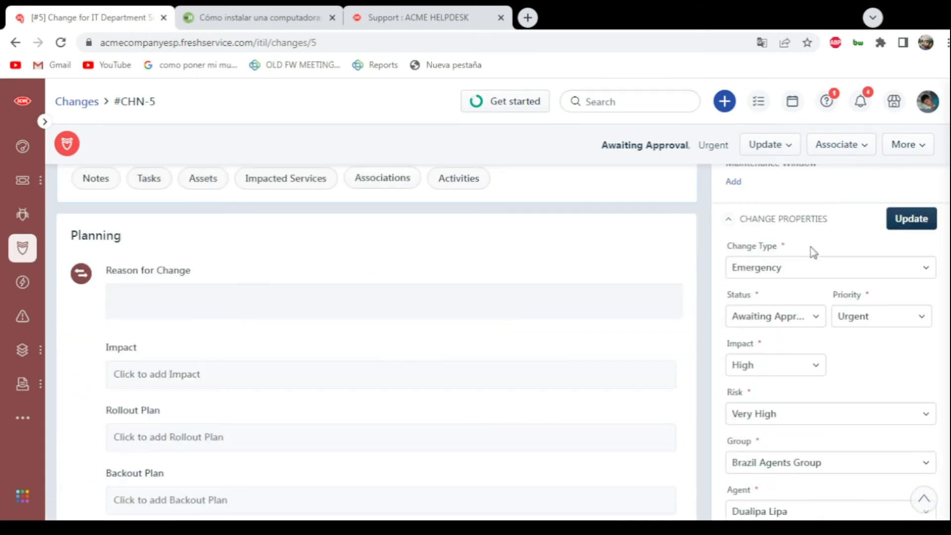
click(791, 322)
click(777, 373)
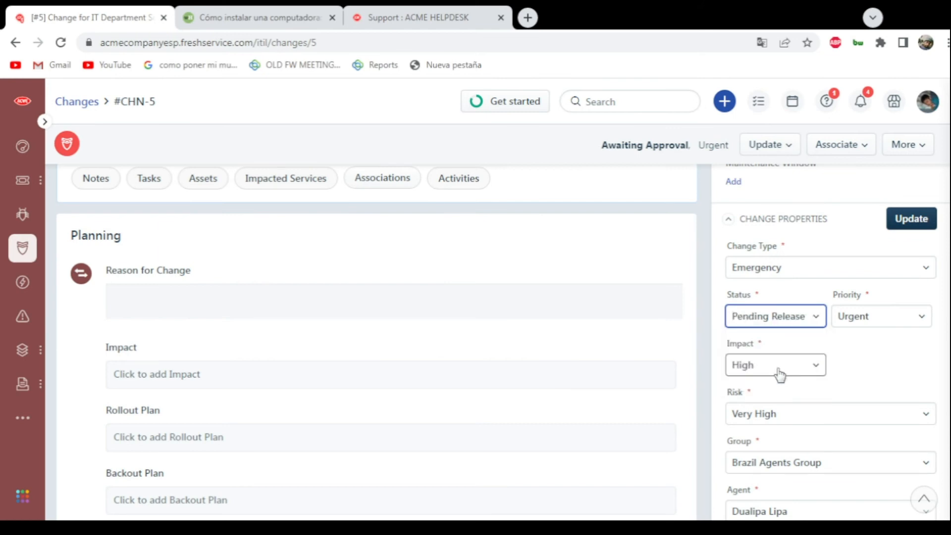
click(912, 221)
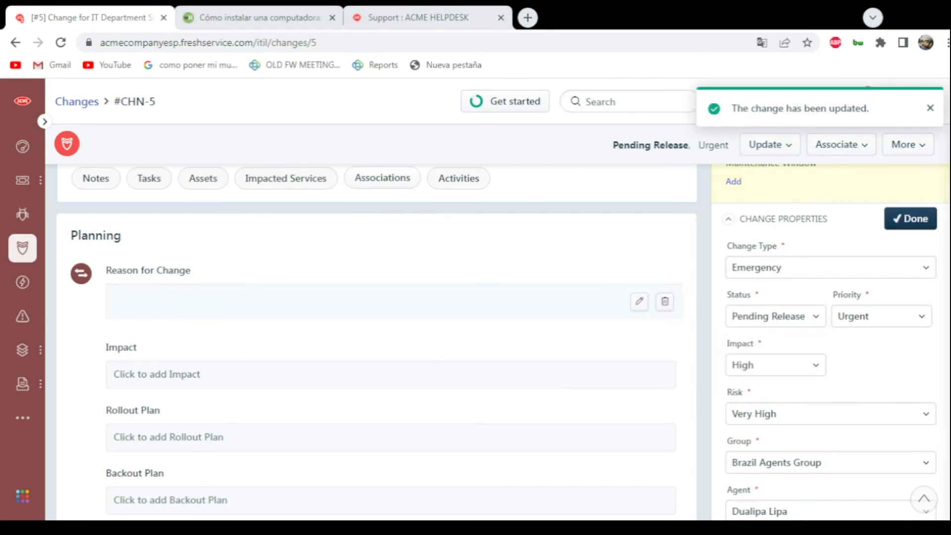
- Send a CAB approval request to the Release Acceptance board and approve it
scroll(367, 238, up, 3)
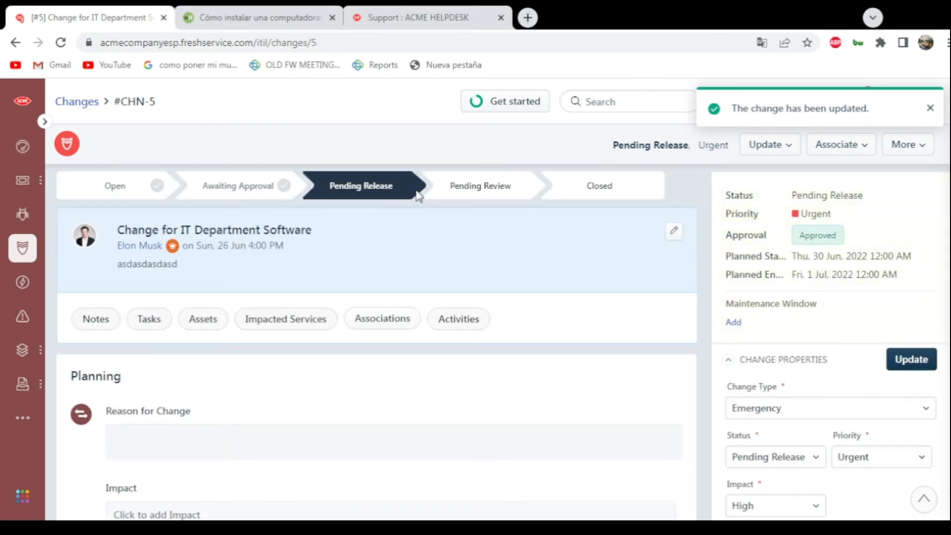
scroll(317, 166, down, 6)
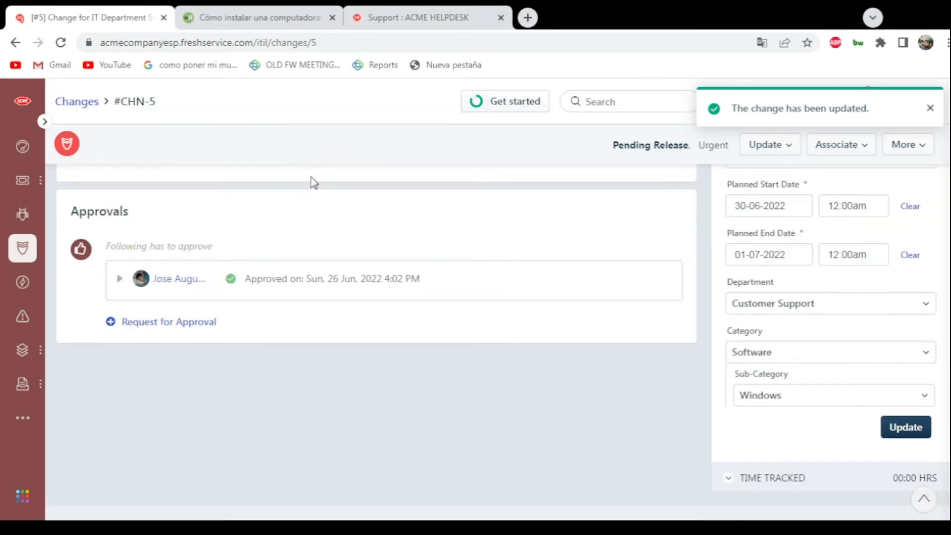
click(192, 315)
click(189, 346)
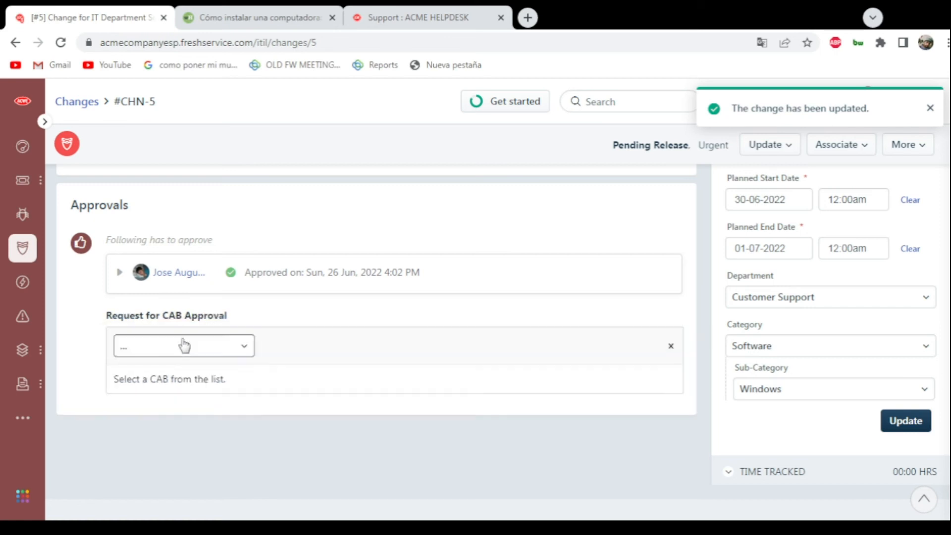
click(163, 349)
click(168, 429)
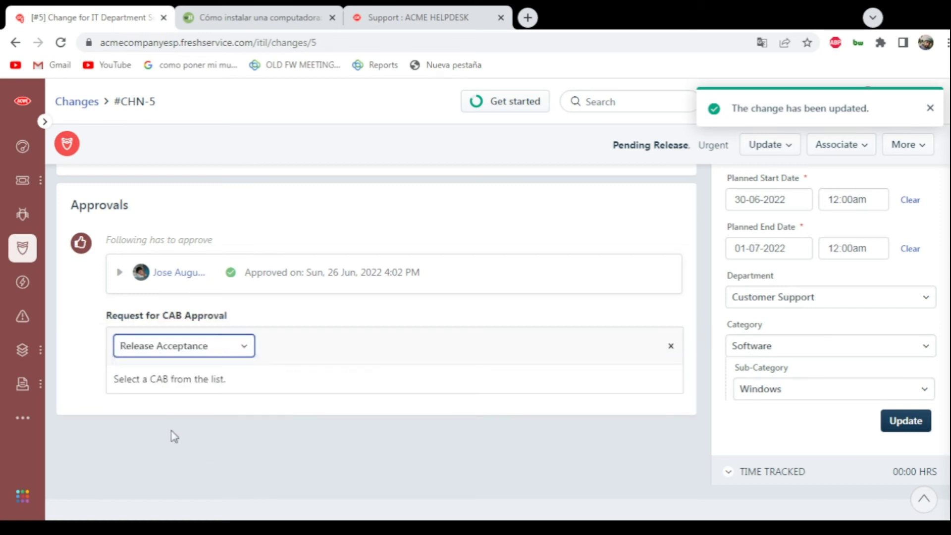
click(650, 441)
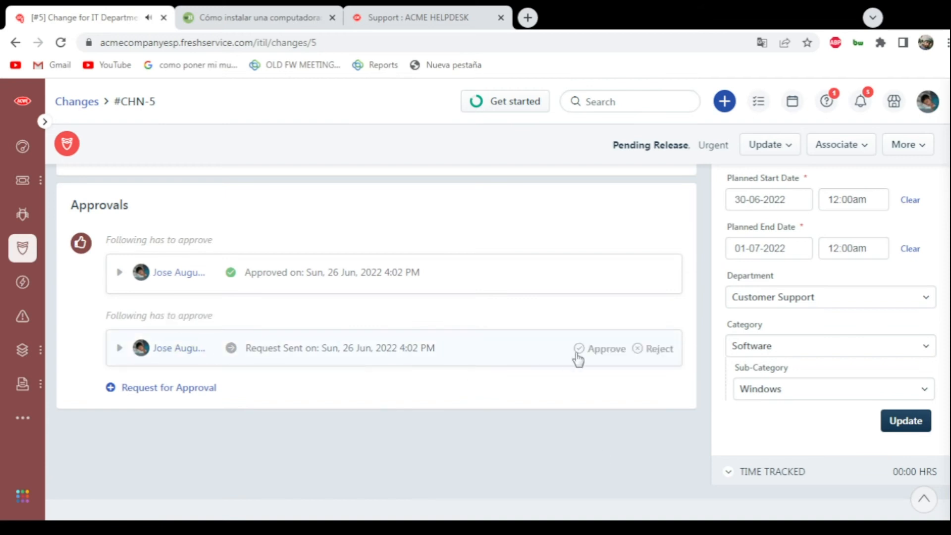
click(579, 349)
click(621, 442)
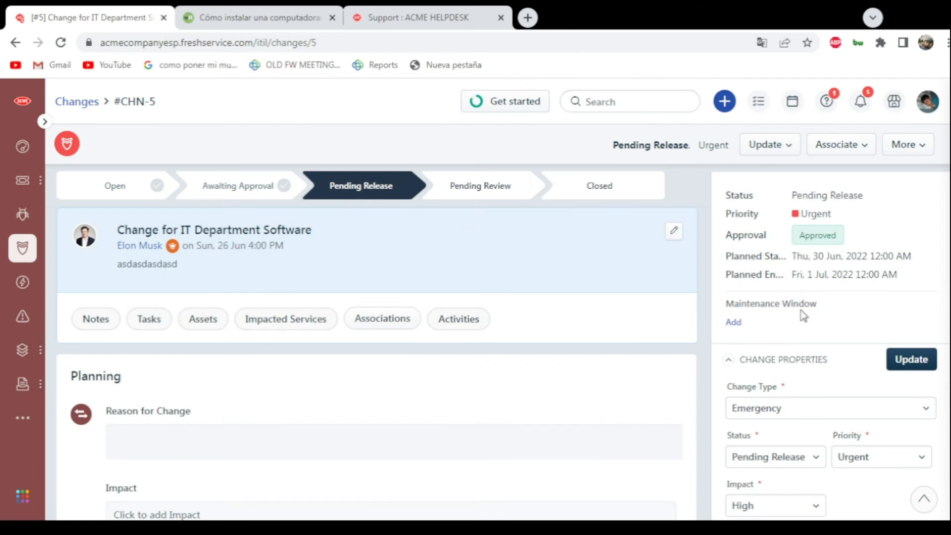
- Move the change to Pending Review status and save the update
scroll(788, 317, down, 3)
click(808, 323)
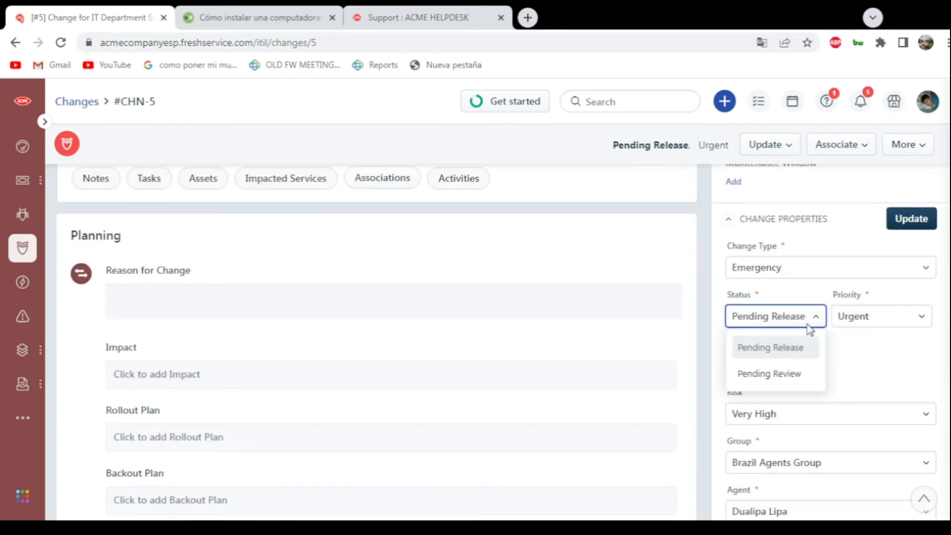
click(786, 384)
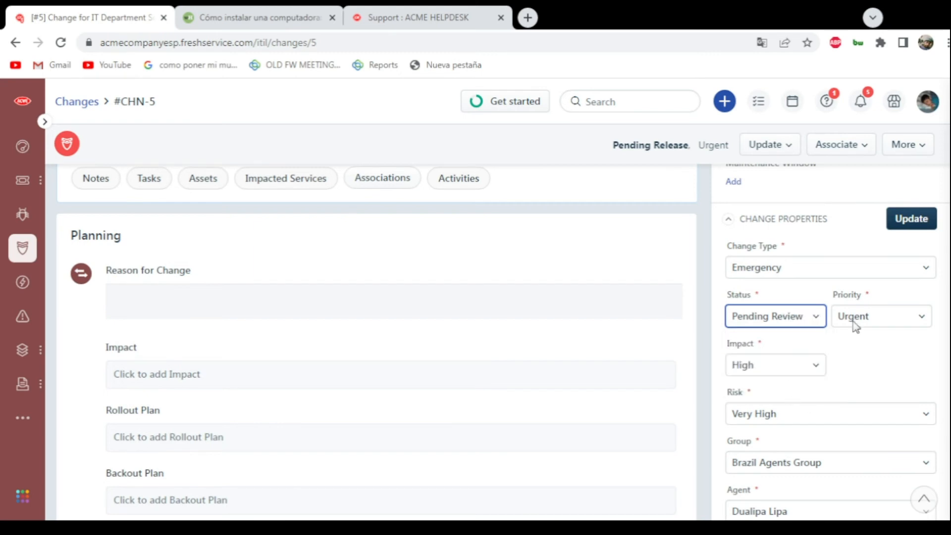
click(901, 218)
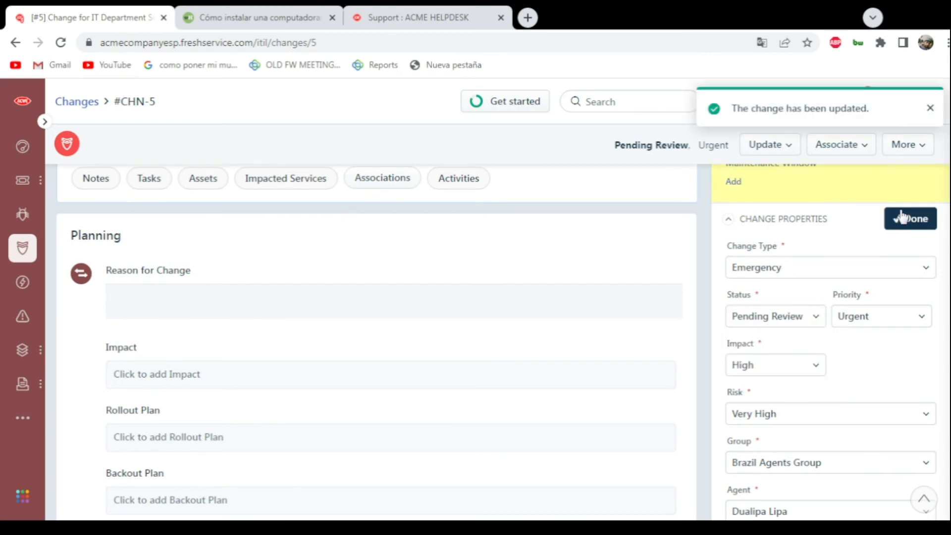
- Set the change's status to Closed and save the update
scroll(505, 246, up, 3)
scroll(393, 215, down, 10)
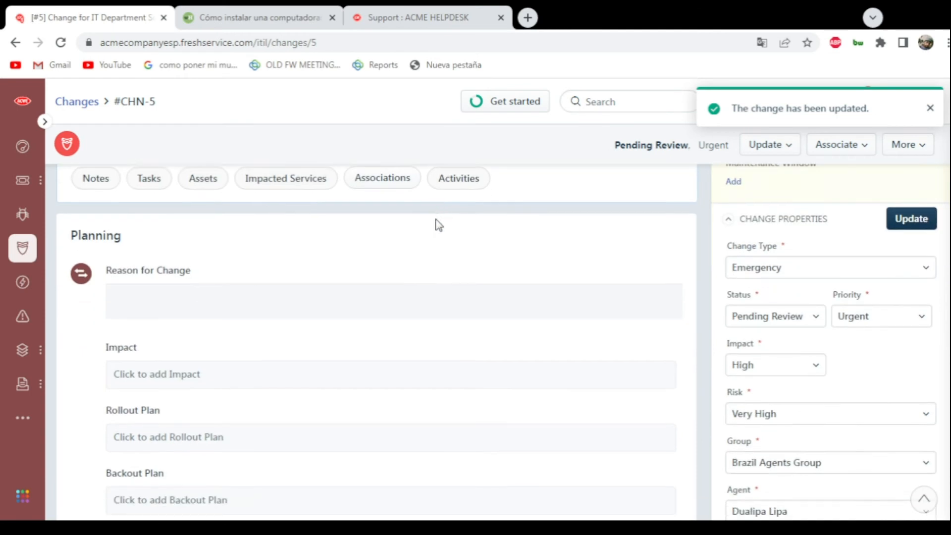
scroll(509, 277, up, 10)
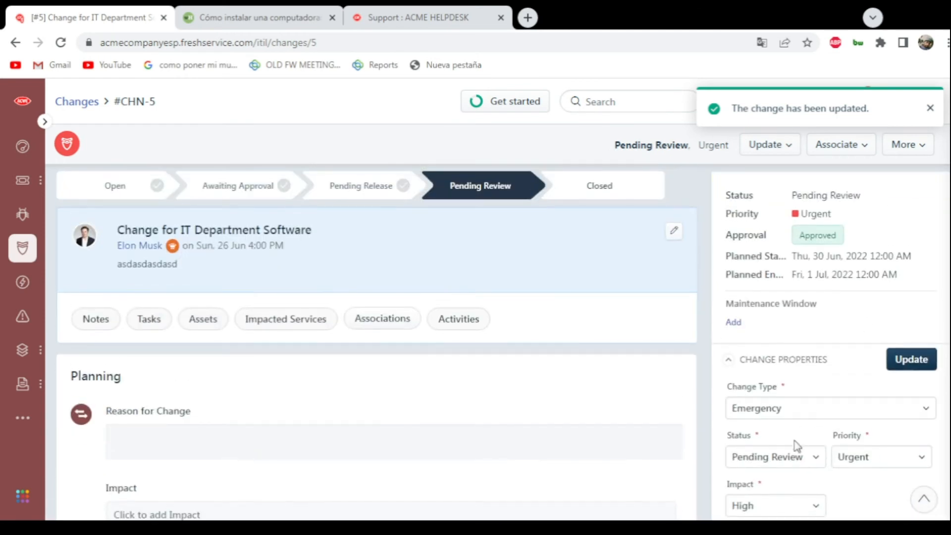
click(788, 460)
click(796, 431)
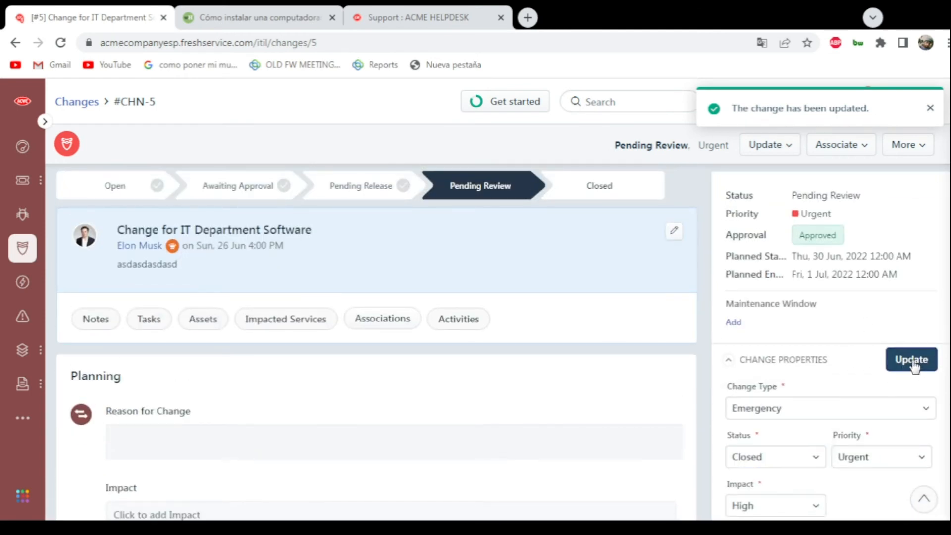
click(911, 359)
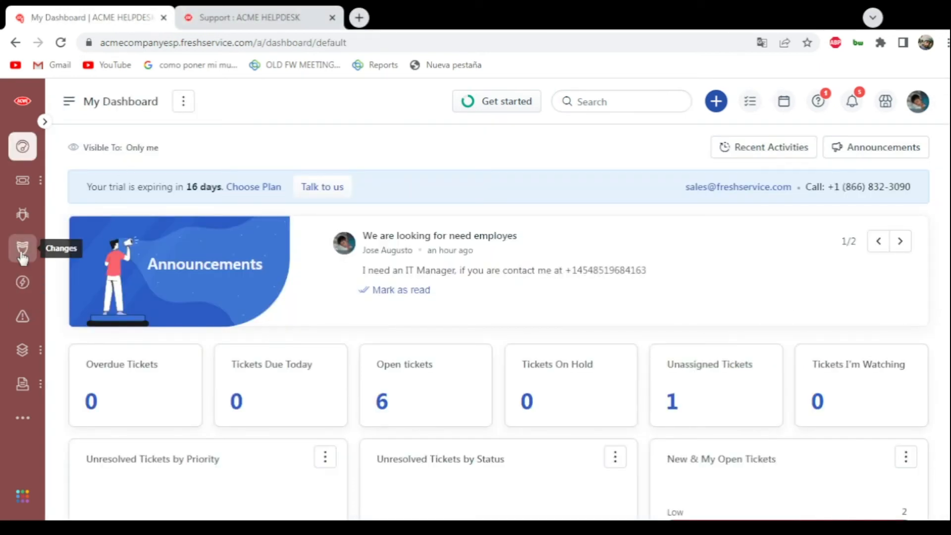
- Go to the releases section, start a new release and look through the fields of its blank form
click(21, 288)
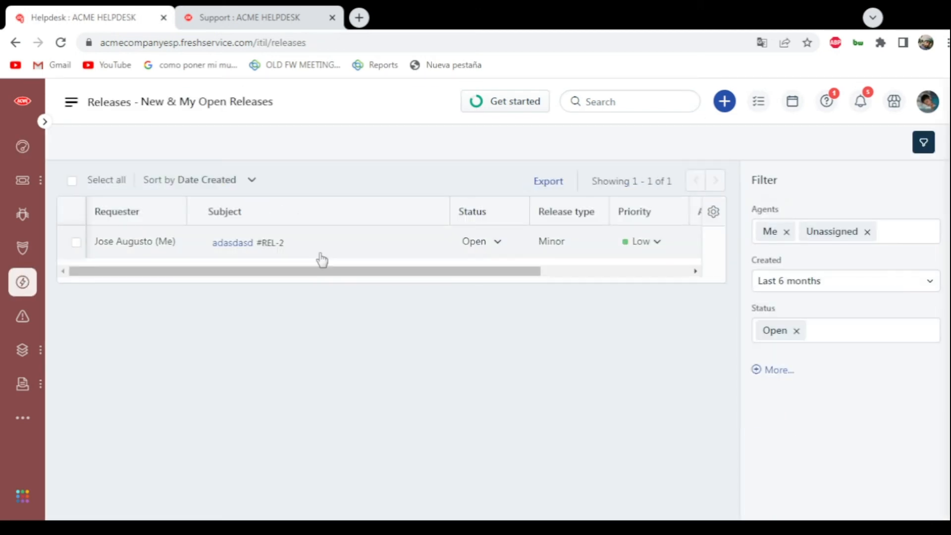
click(724, 104)
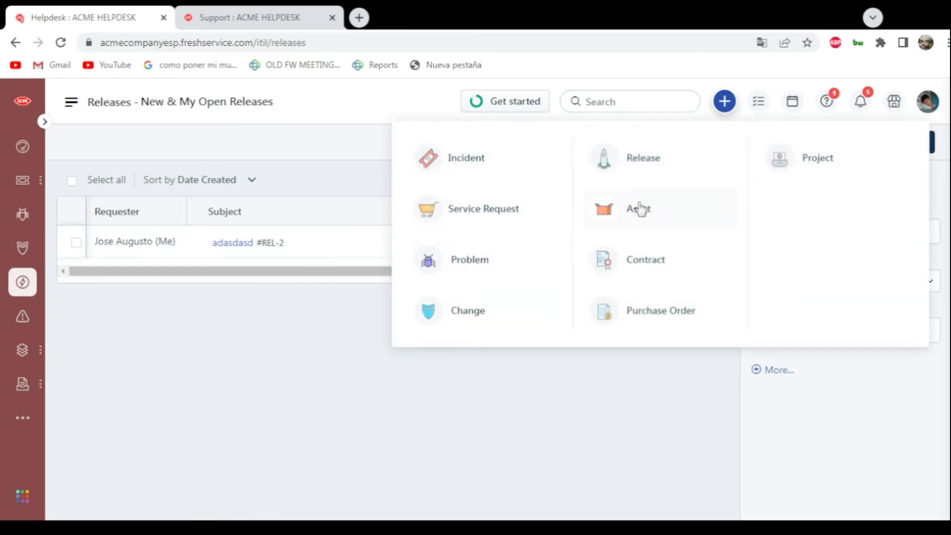
click(642, 166)
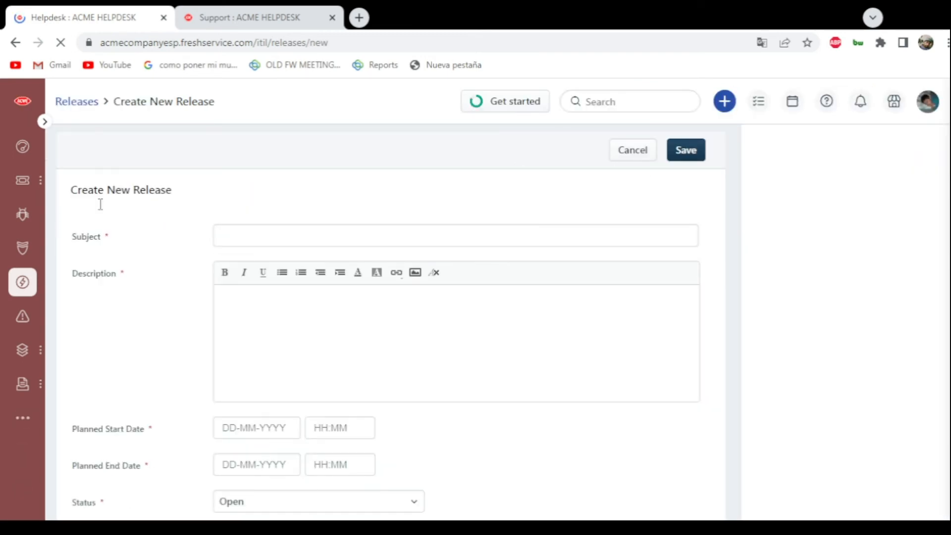
scroll(544, 198, down, 5)
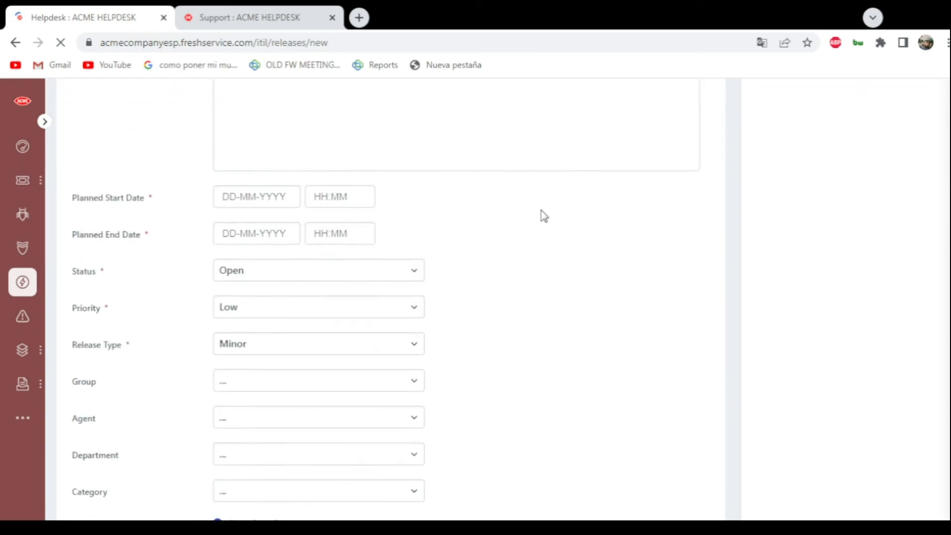
scroll(544, 216, down, 3)
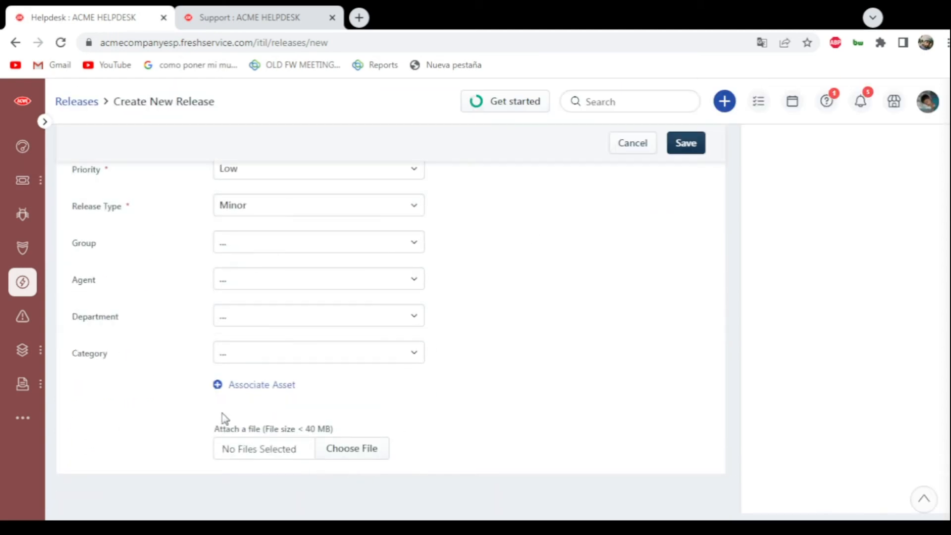
scroll(304, 365, up, 8)
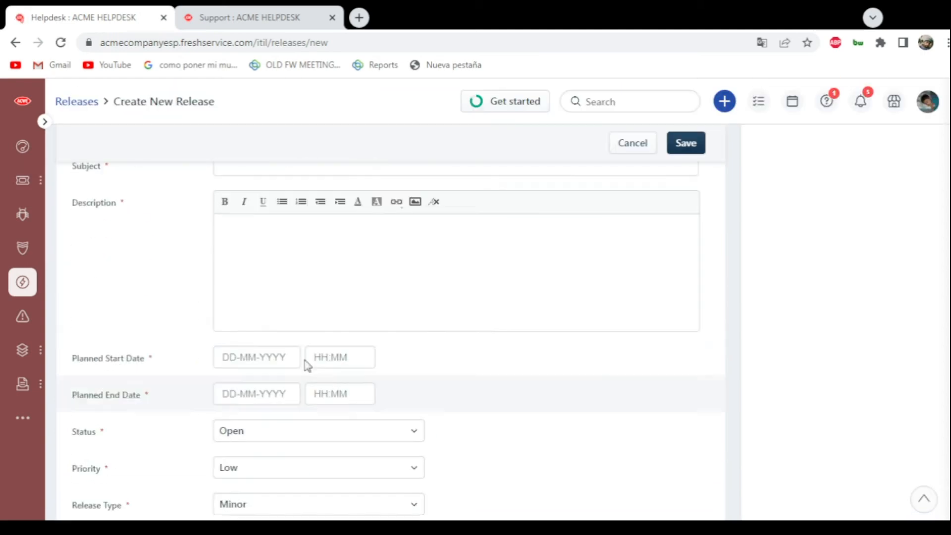
- Return to the releases list, open the adasdasd release and review its planning section, properties and update options
click(22, 282)
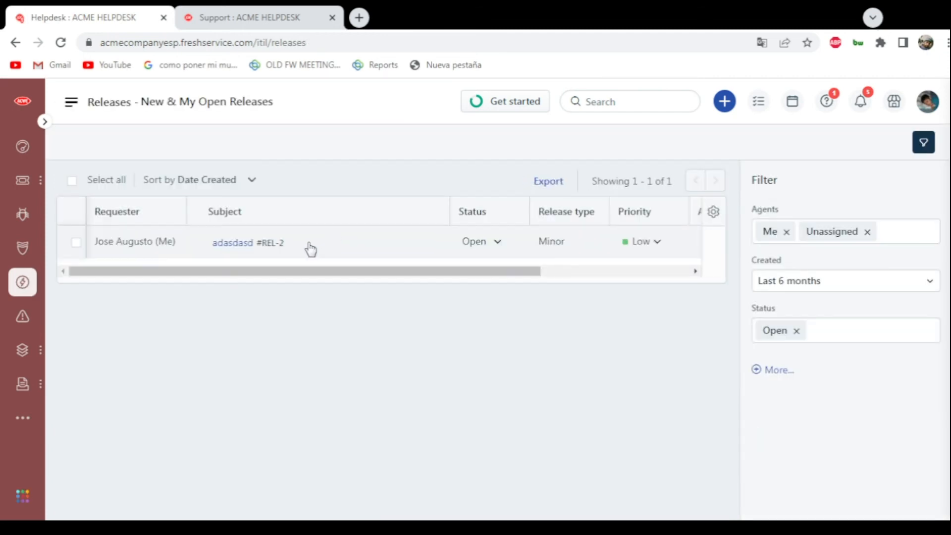
click(292, 243)
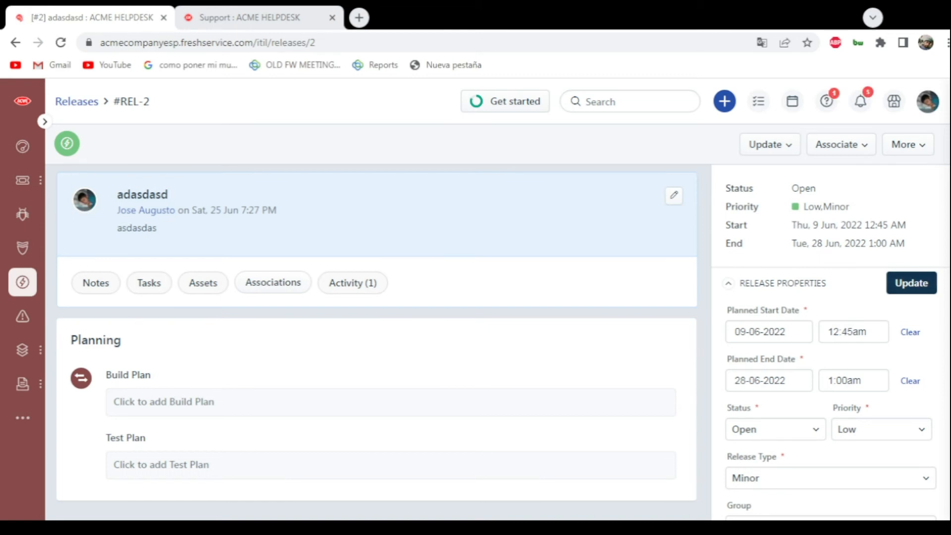
scroll(838, 267, down, 3)
scroll(841, 347, down, 3)
scroll(844, 410, up, 6)
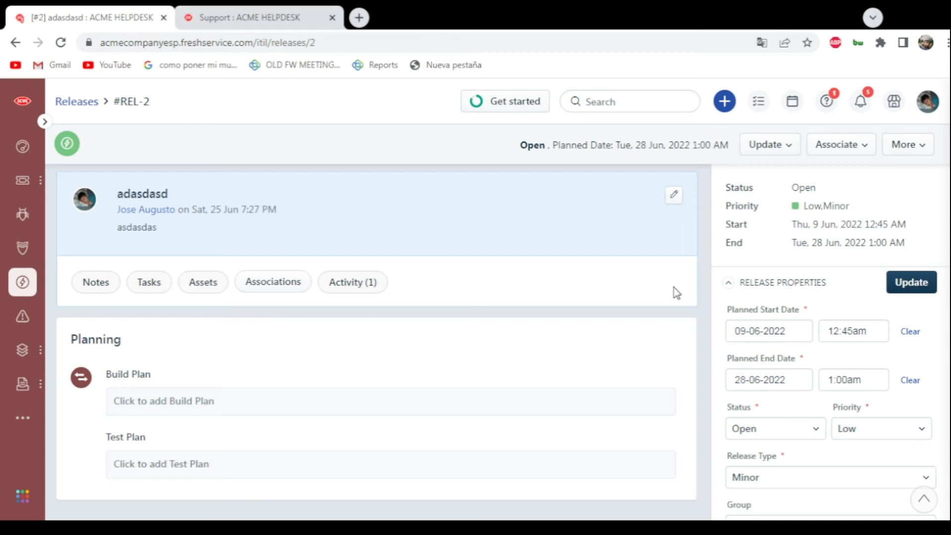
scroll(675, 291, down, 5)
scroll(690, 295, up, 5)
click(785, 148)
click(785, 147)
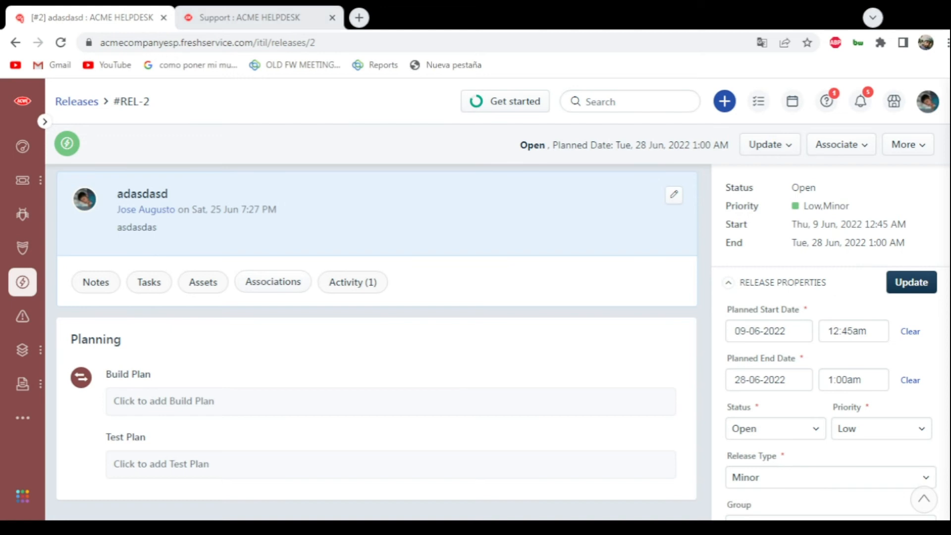
- Associate the existing change "Change for IT Department Software" #CHN-5 with the release
click(824, 148)
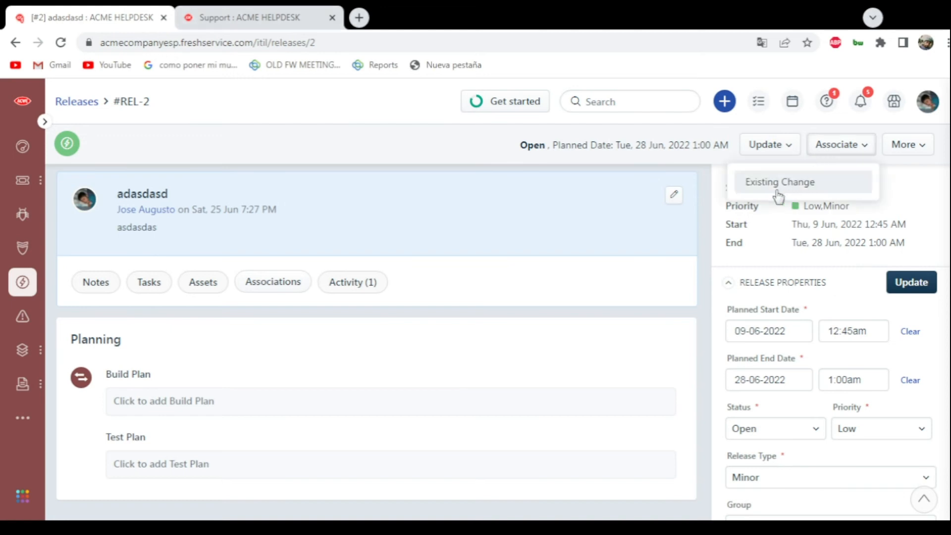
click(750, 183)
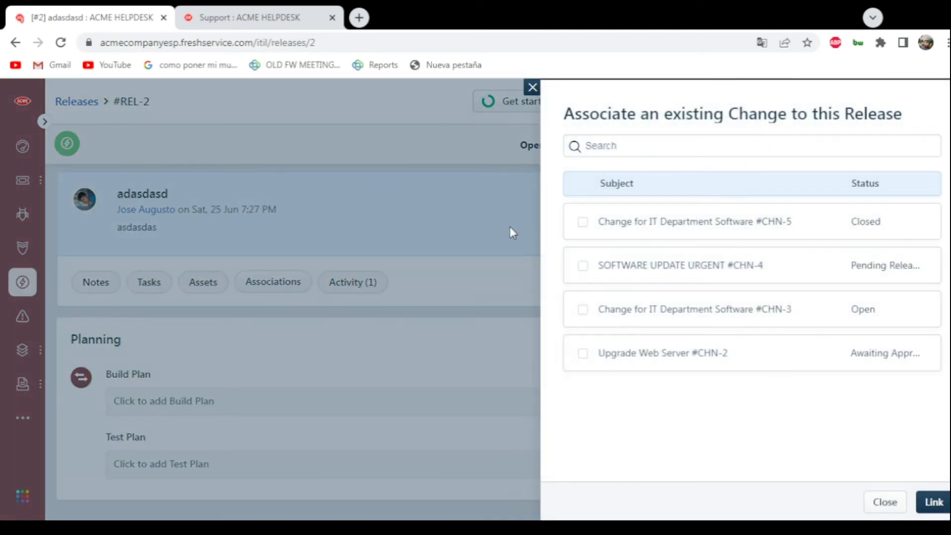
click(582, 222)
click(927, 505)
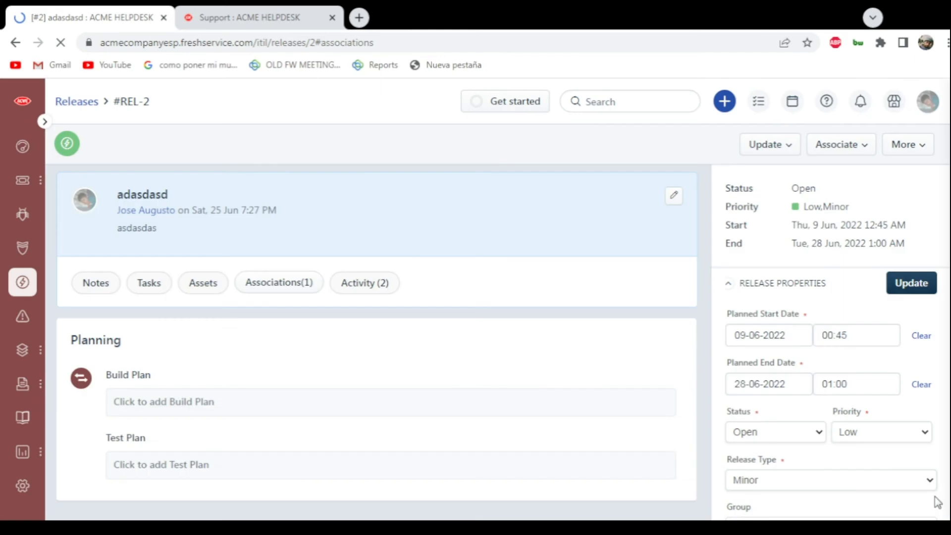
- Check the release's associated change and its activity history
scroll(481, 293, down, 3)
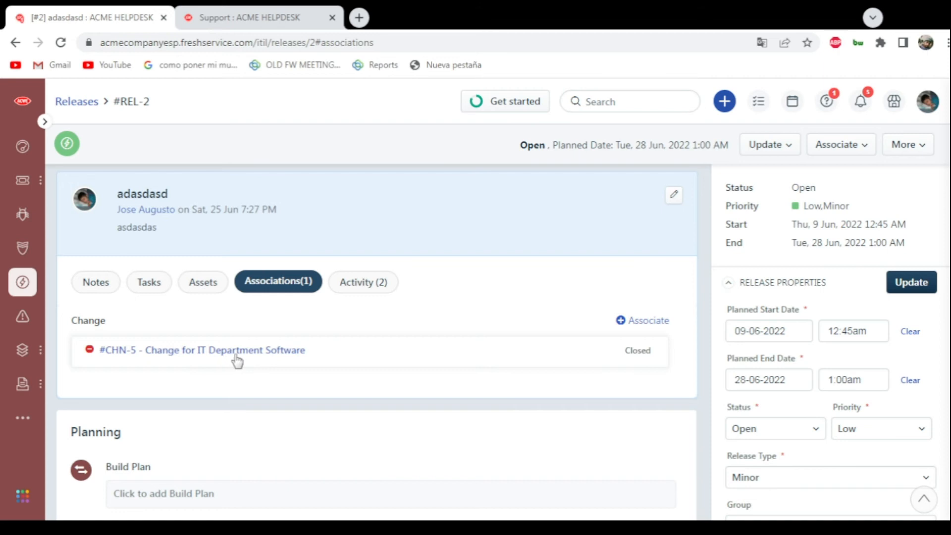
click(365, 288)
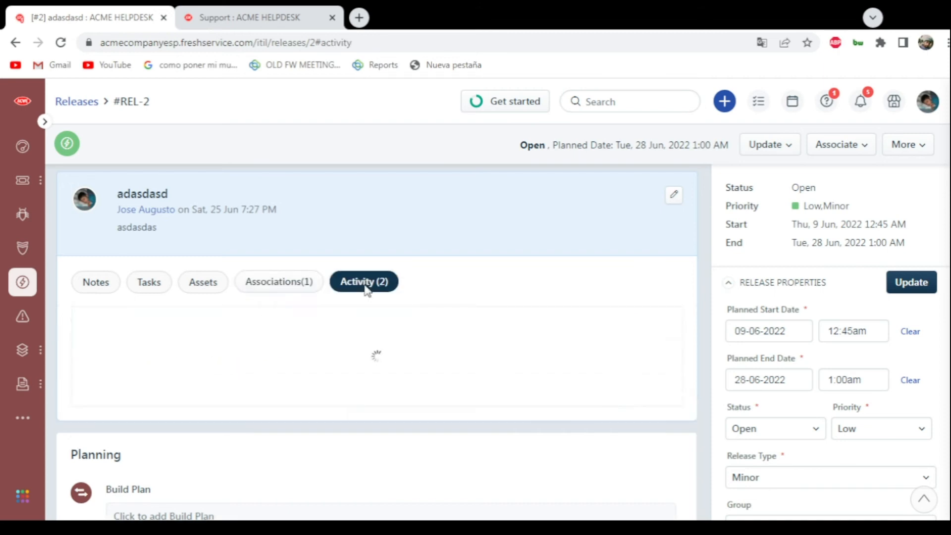
scroll(366, 290, down, 2)
scroll(354, 305, up, 2)
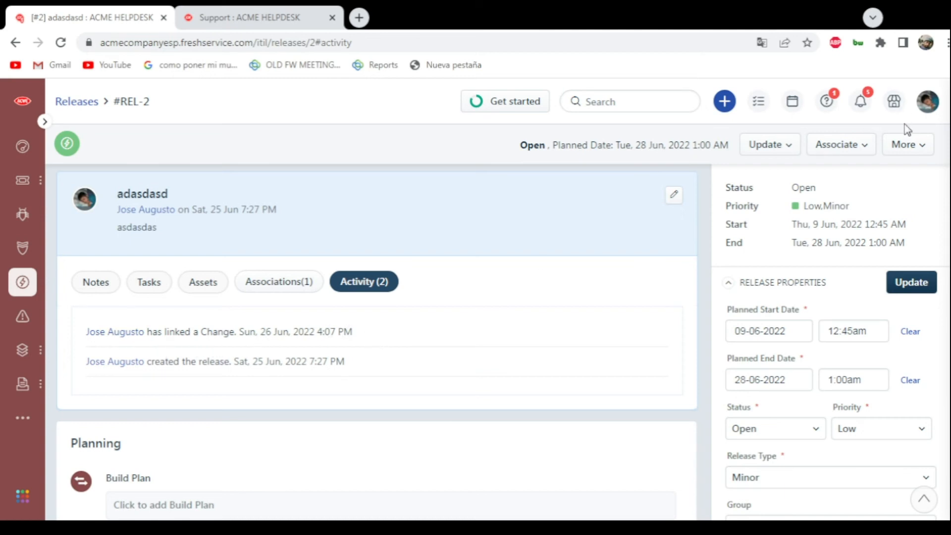
- Mark the release as completed, confirm it and check its status in the summary
click(910, 150)
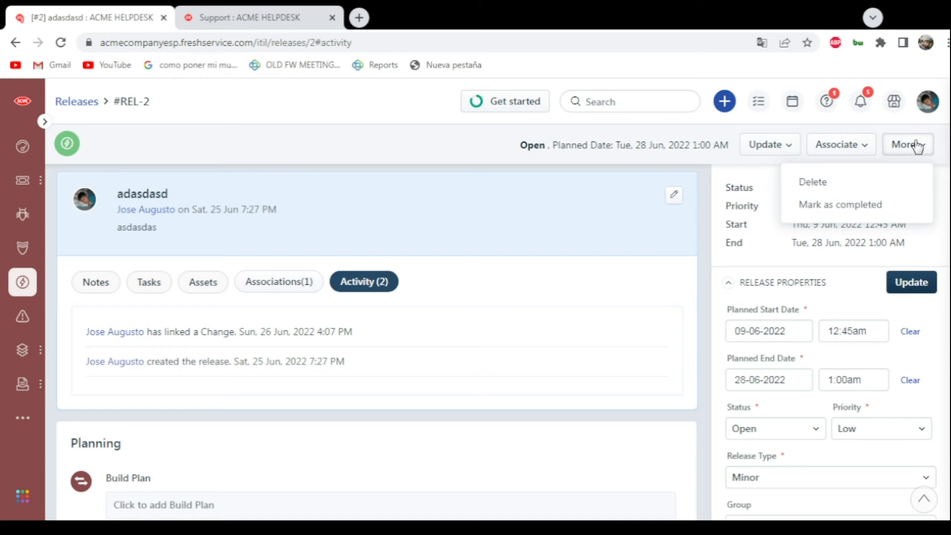
click(881, 203)
click(697, 288)
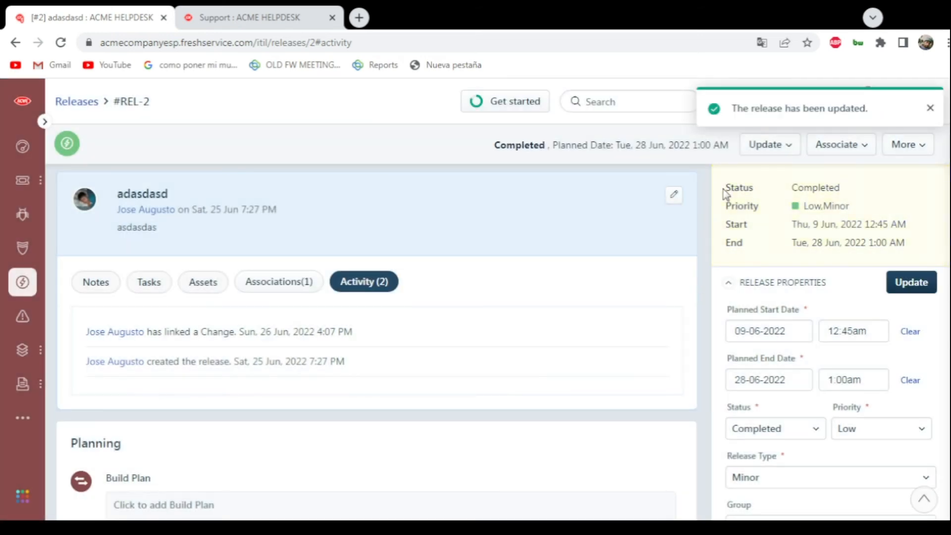
drag(723, 190, 840, 193)
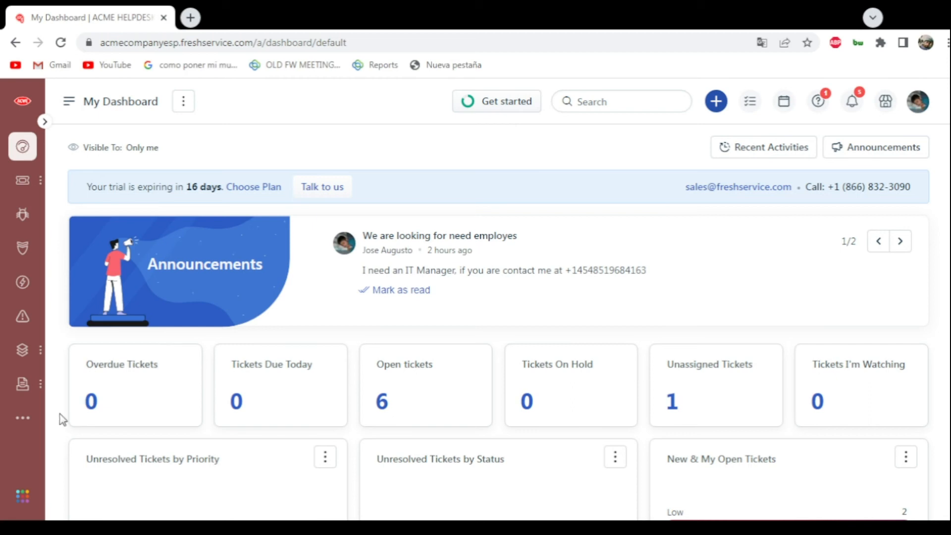
- Open the Workflow Automator in the admin settings and look through the ticket automators
click(23, 425)
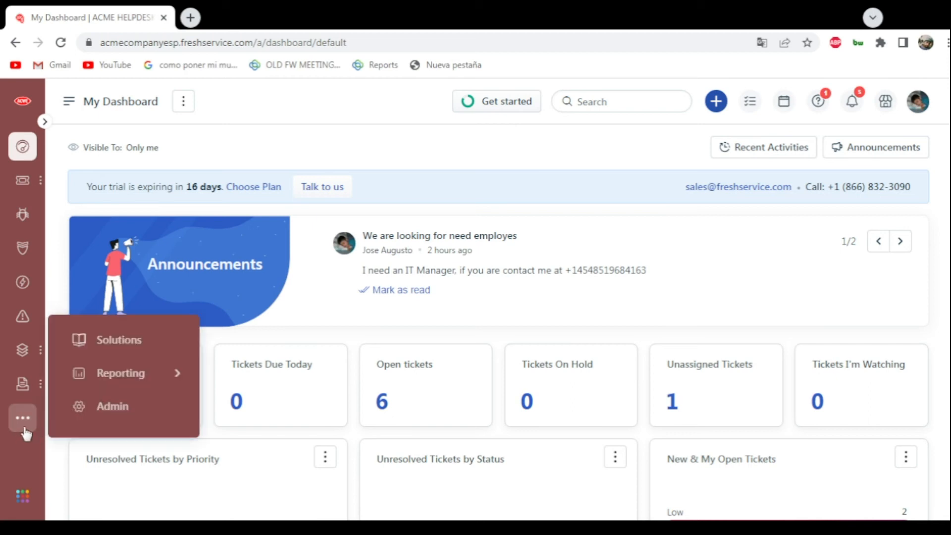
click(90, 410)
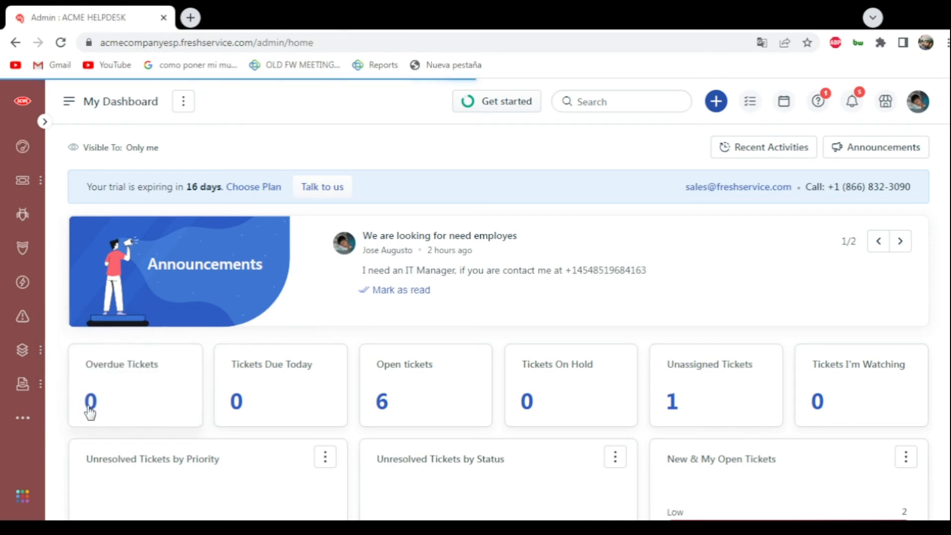
scroll(179, 327, down, 1)
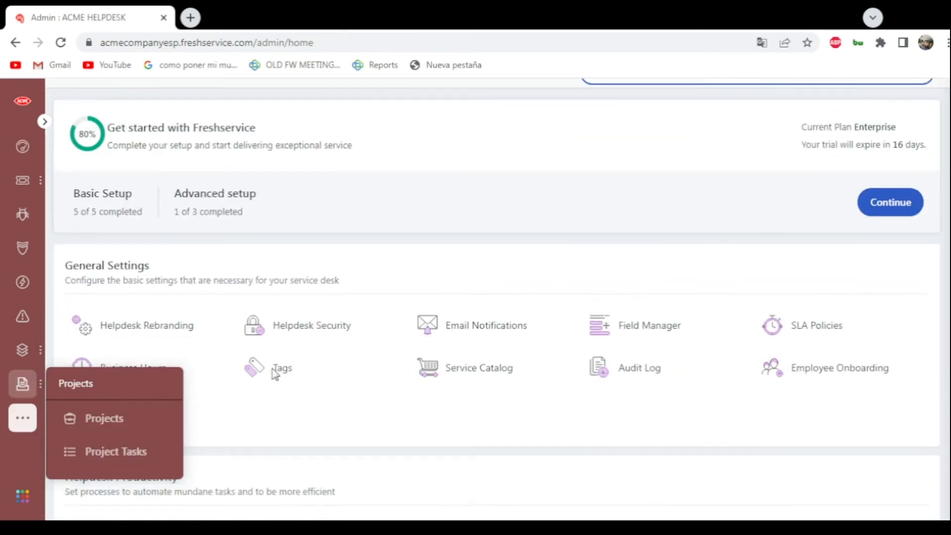
scroll(179, 334, down, 2)
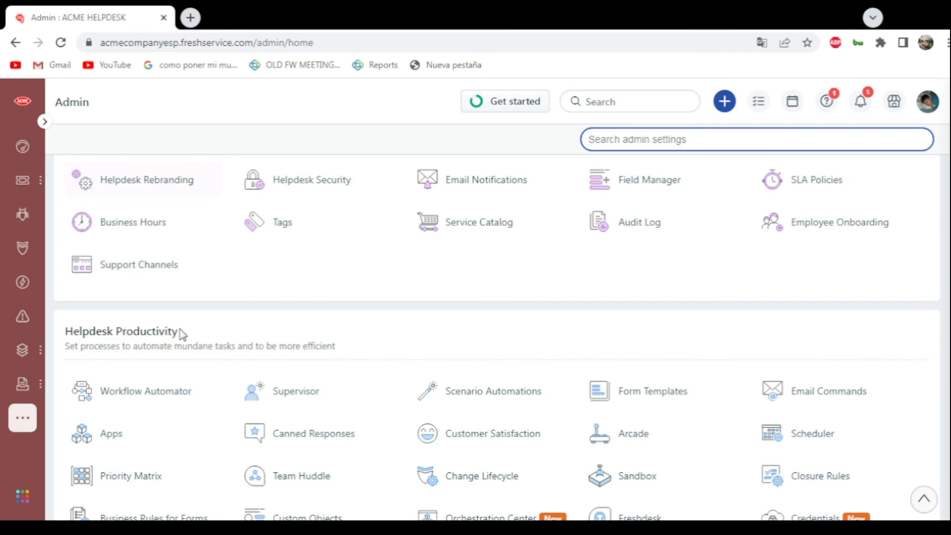
click(130, 394)
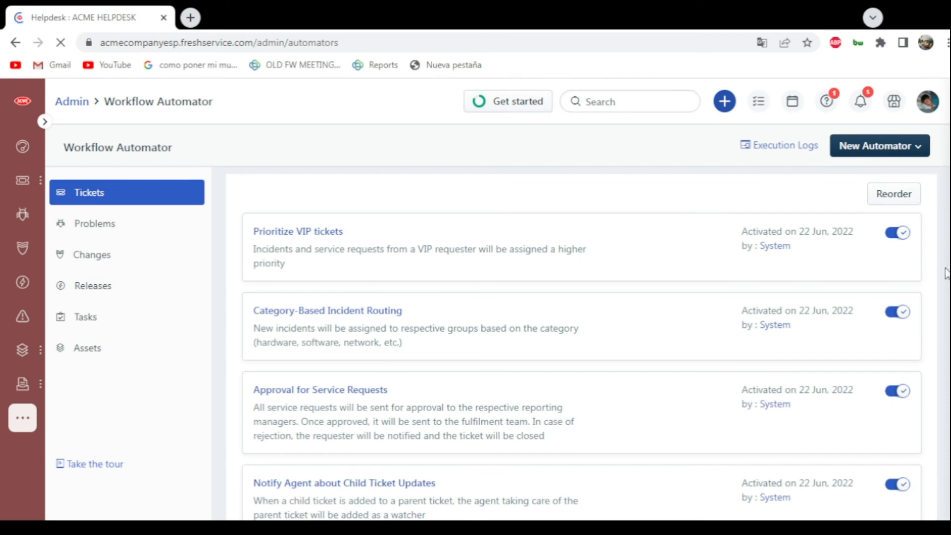
scroll(940, 332, down, 10)
scroll(921, 335, up, 10)
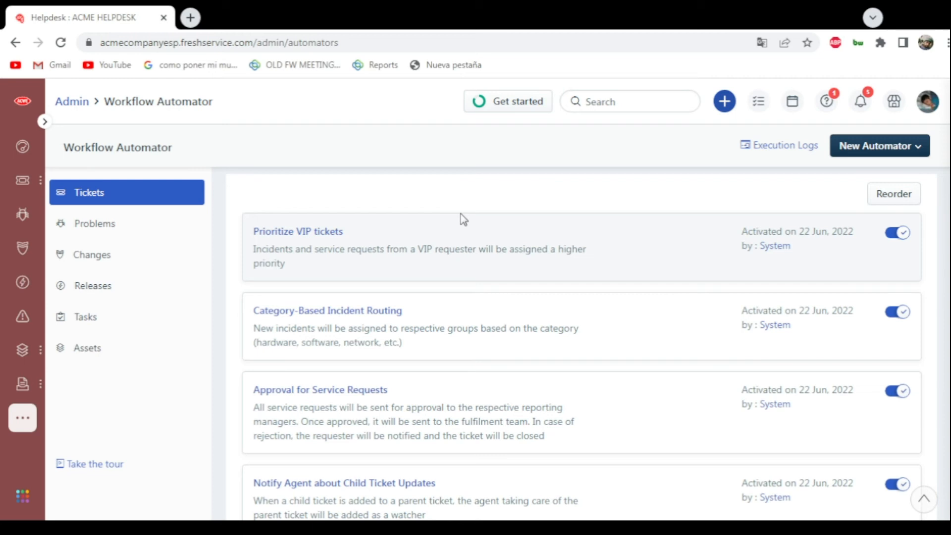
mouse_move(460, 219)
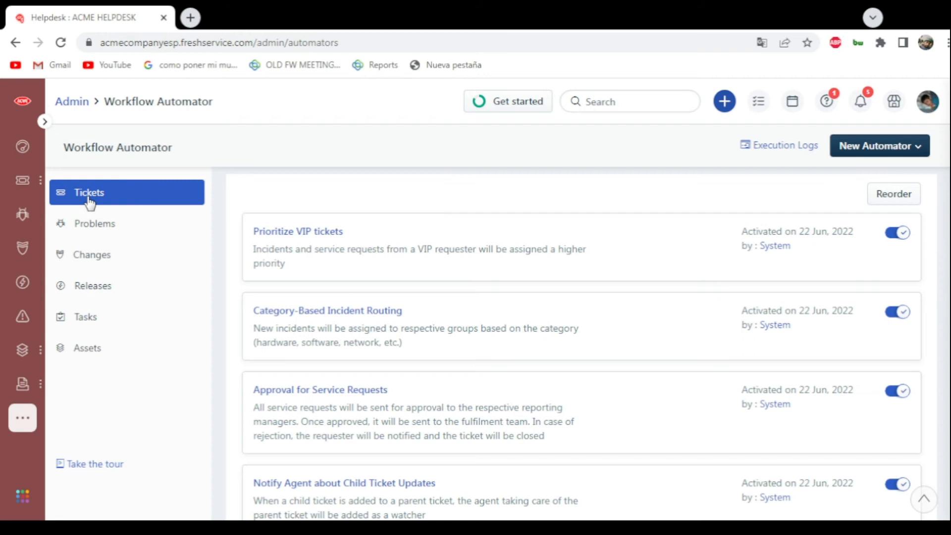
- Open the "Location based set up ticket automator for brazilian group" automator and inspect its event and requester timezone condition
scroll(415, 329, down, 8)
scroll(415, 329, down, 3)
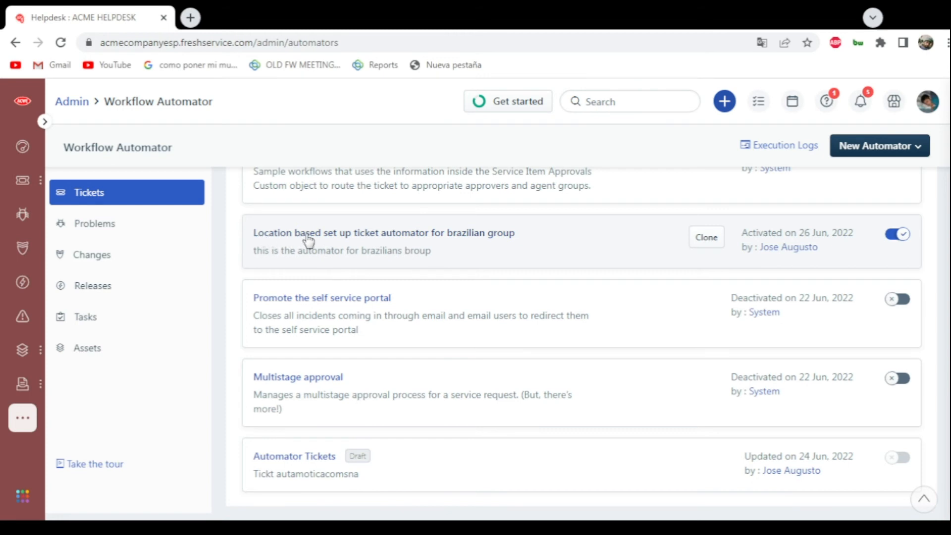
click(407, 241)
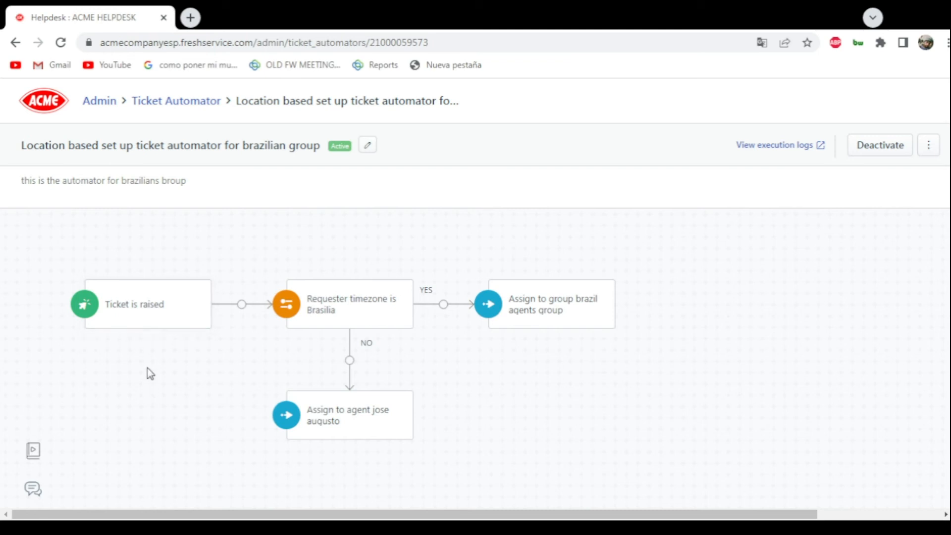
click(124, 324)
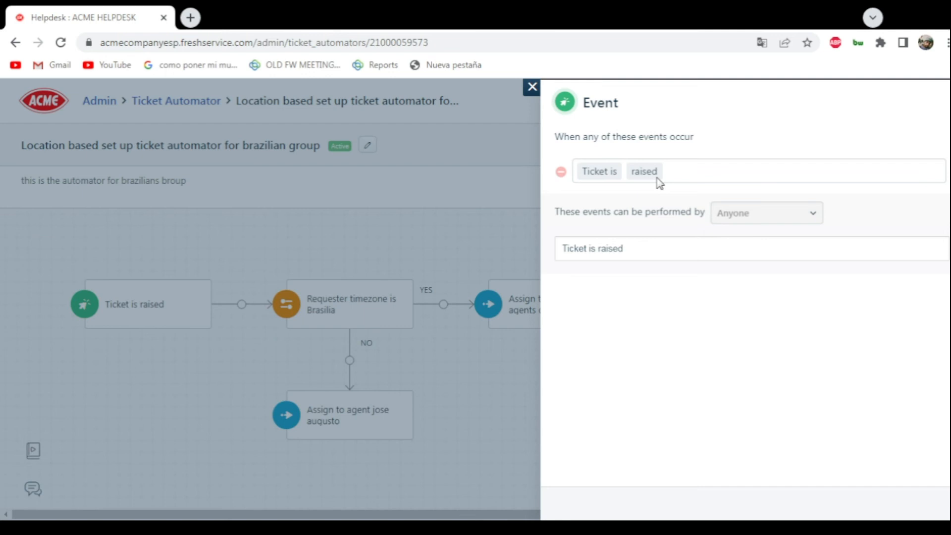
click(530, 87)
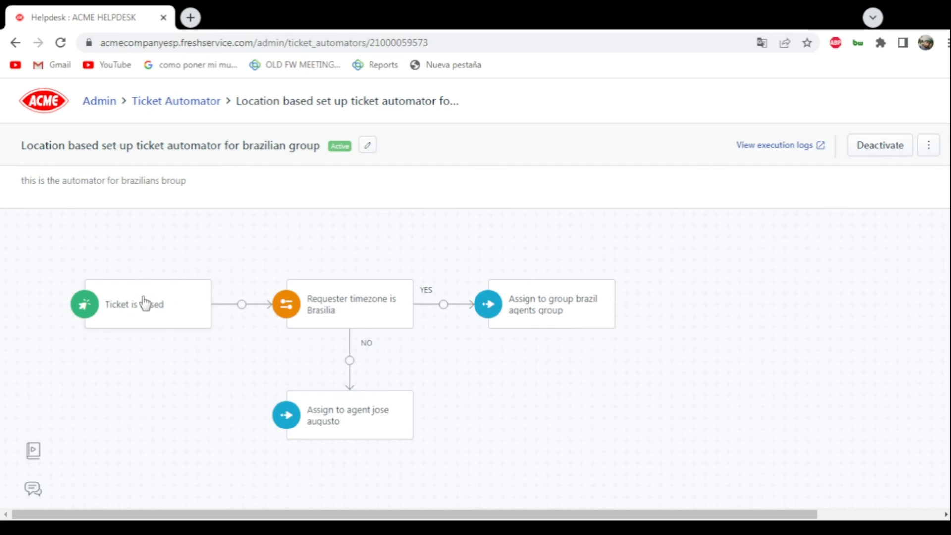
click(308, 296)
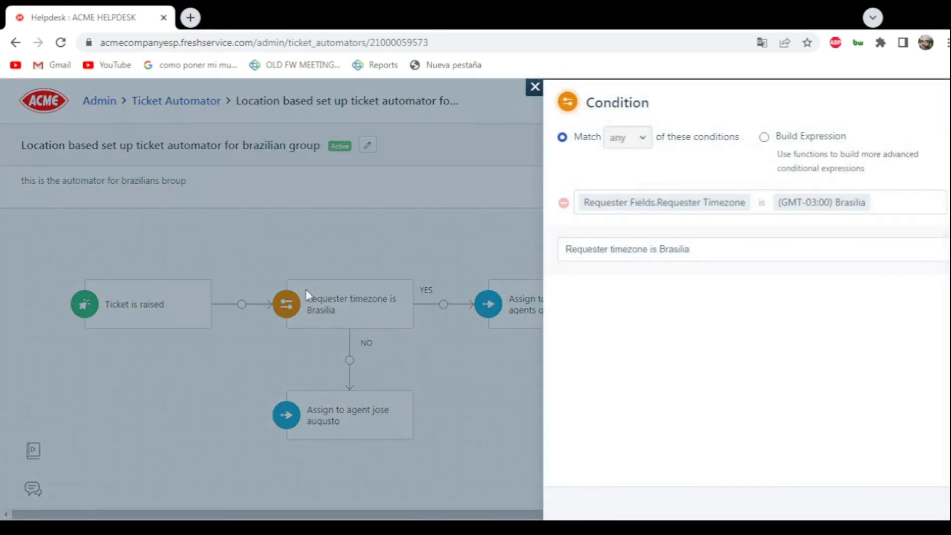
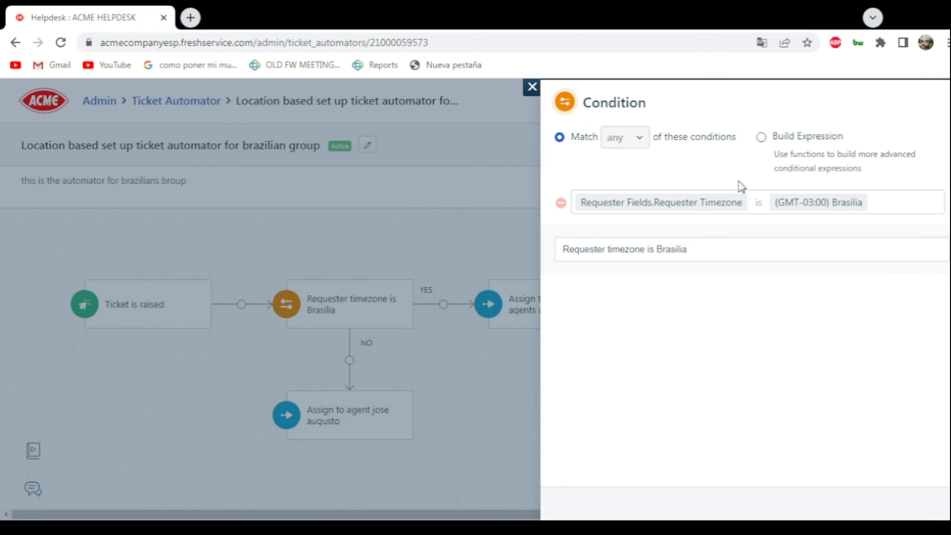
- Inspect the ticket assignment actions on the YES and NO branches of the Brazilian group automator
click(532, 89)
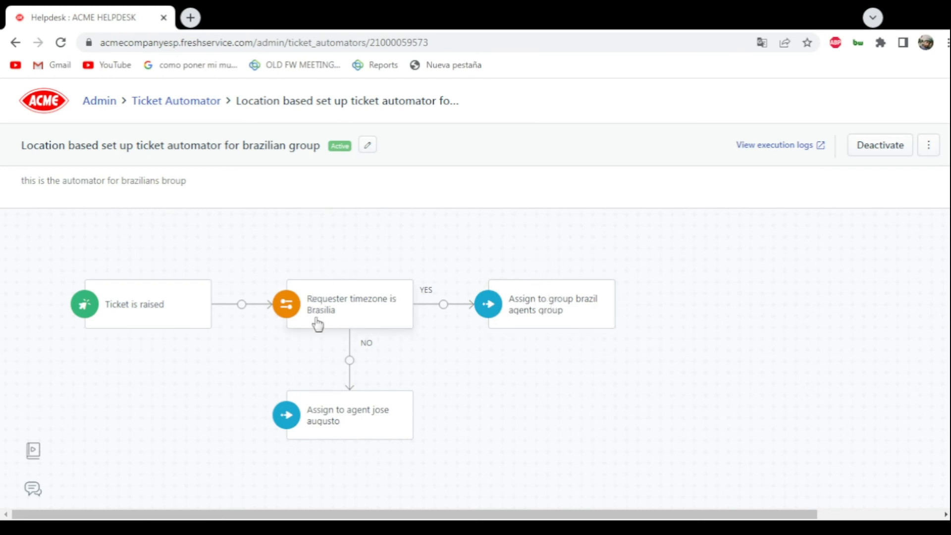
click(576, 317)
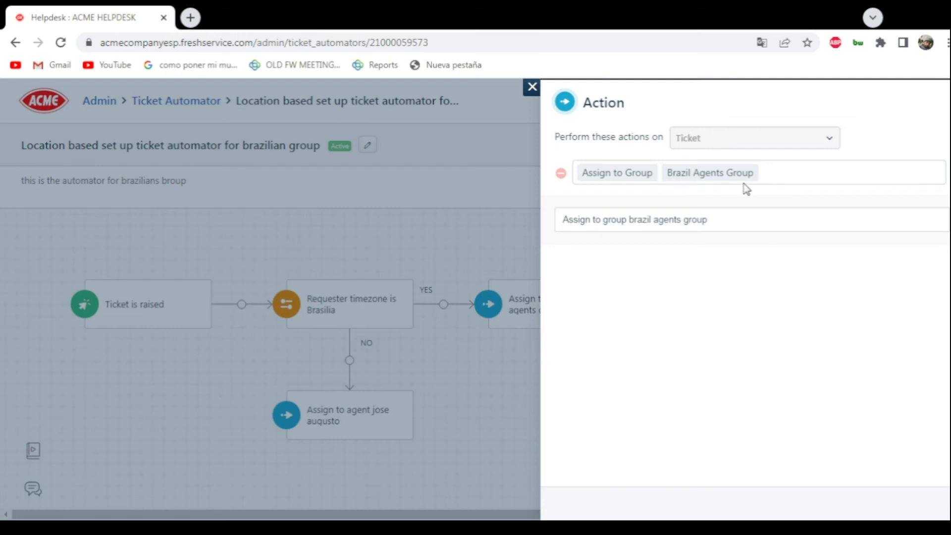
click(532, 87)
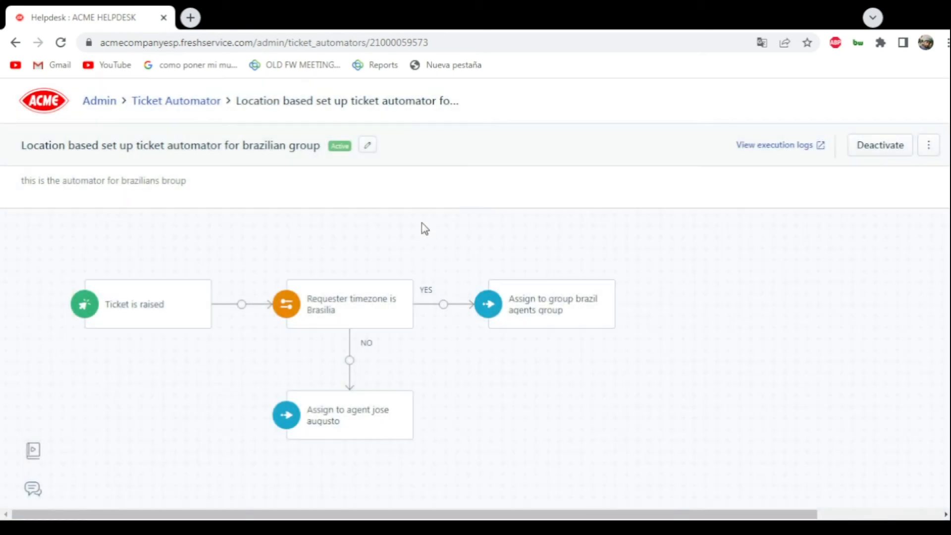
click(345, 434)
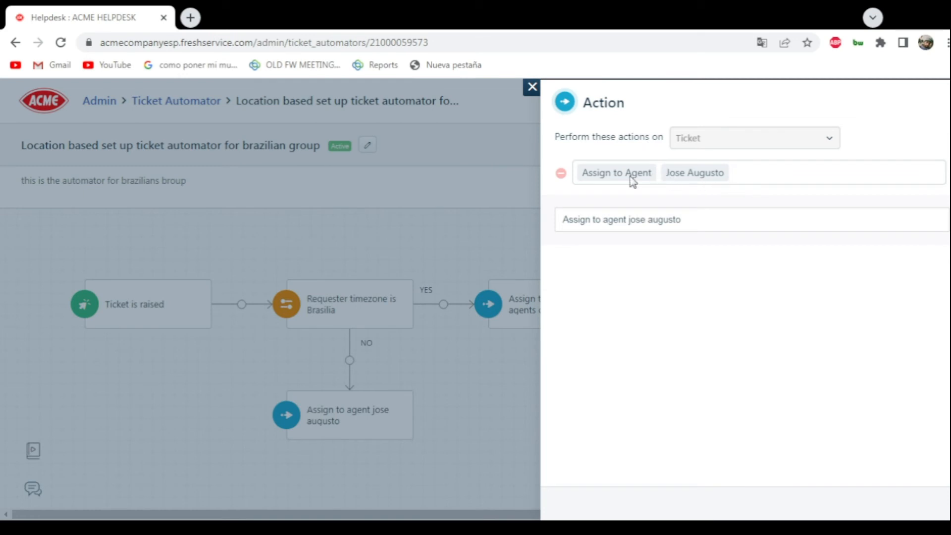
click(532, 88)
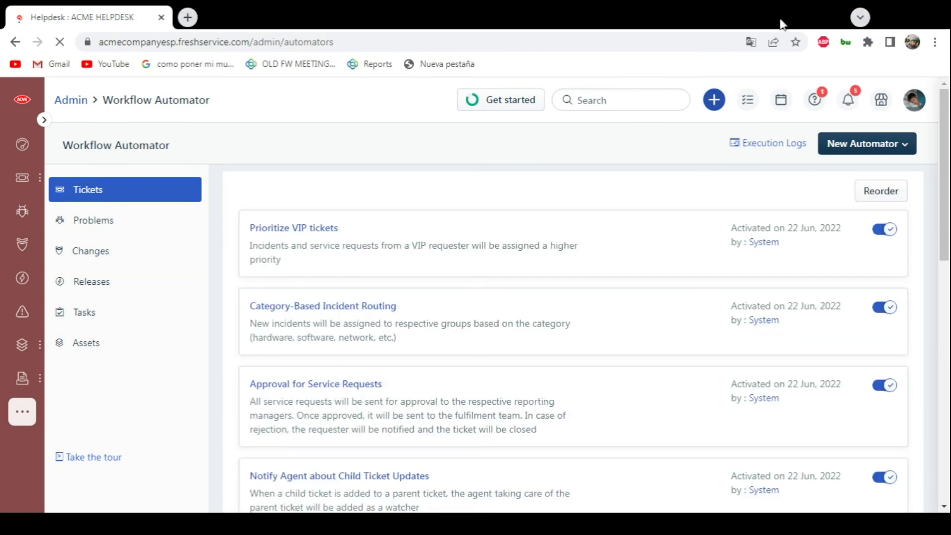
- Create a new ticket automator titled "Automator according to the item price" with the description "item price autmator"
click(860, 155)
click(846, 182)
click(380, 209)
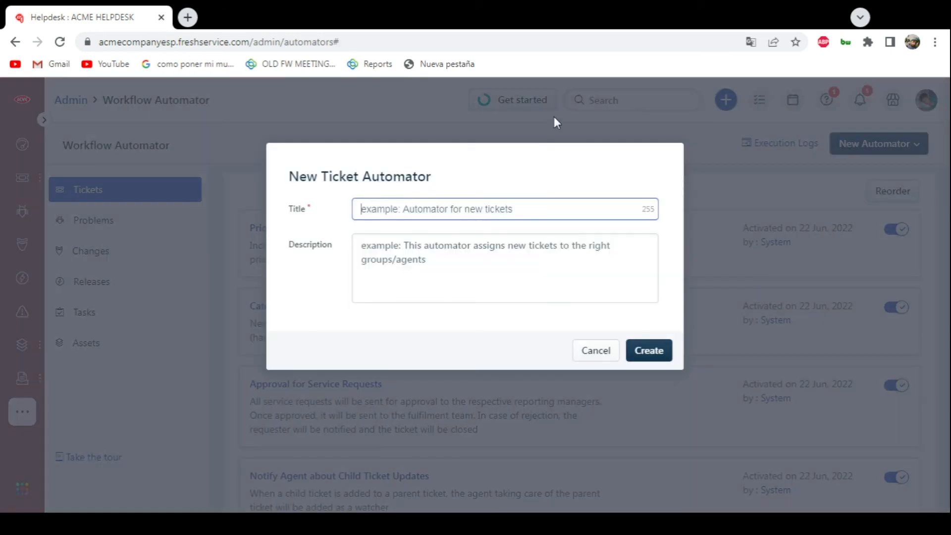
text(Automator according )
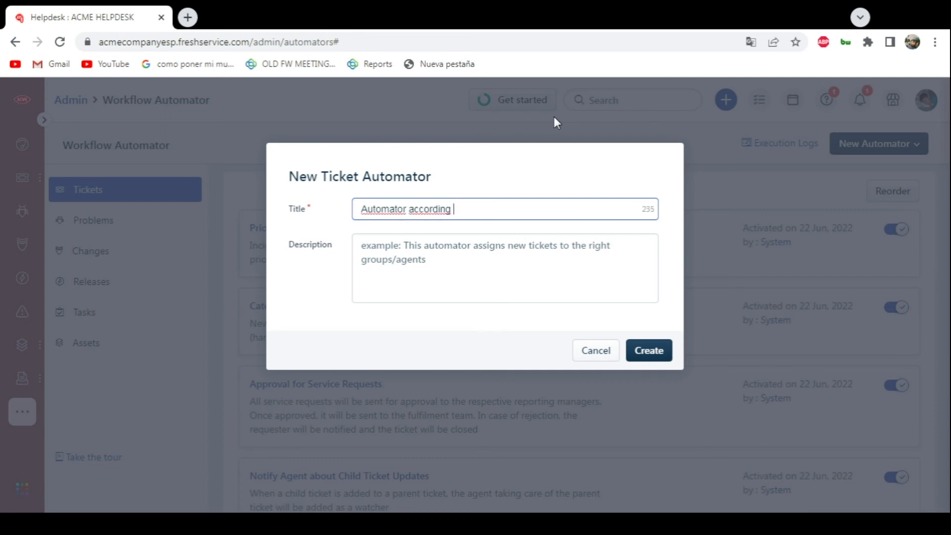
text(to the item price)
click(503, 255)
text(item price)
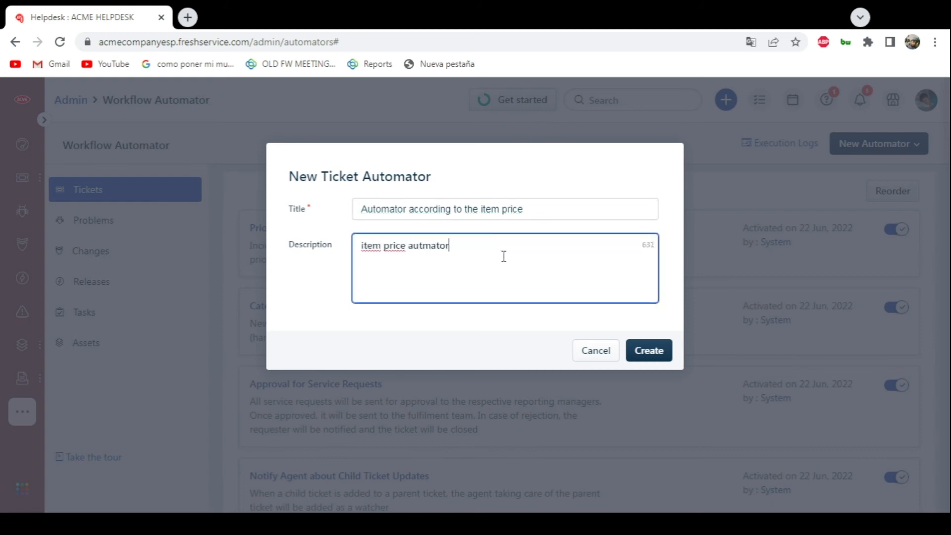
click(652, 353)
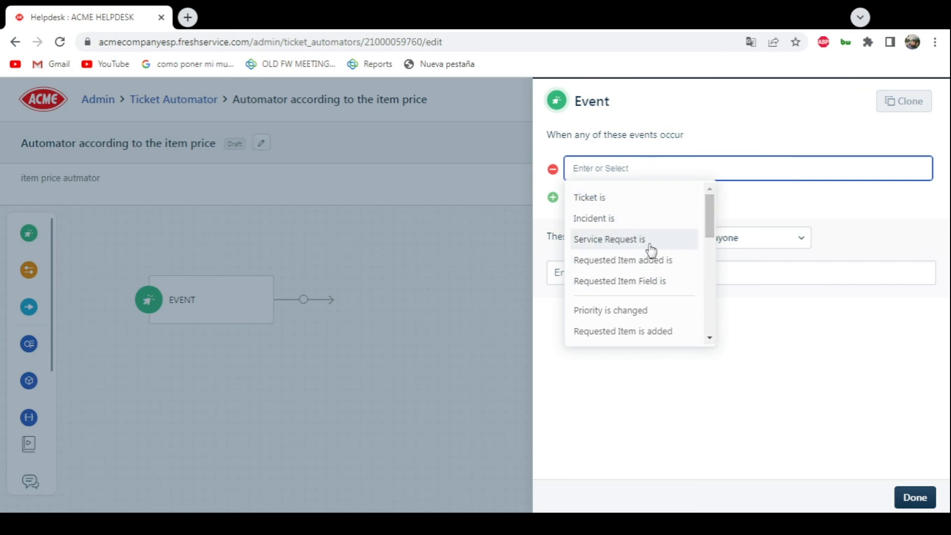
- Set the automator's event to "Service Request is raised" and save it
click(638, 242)
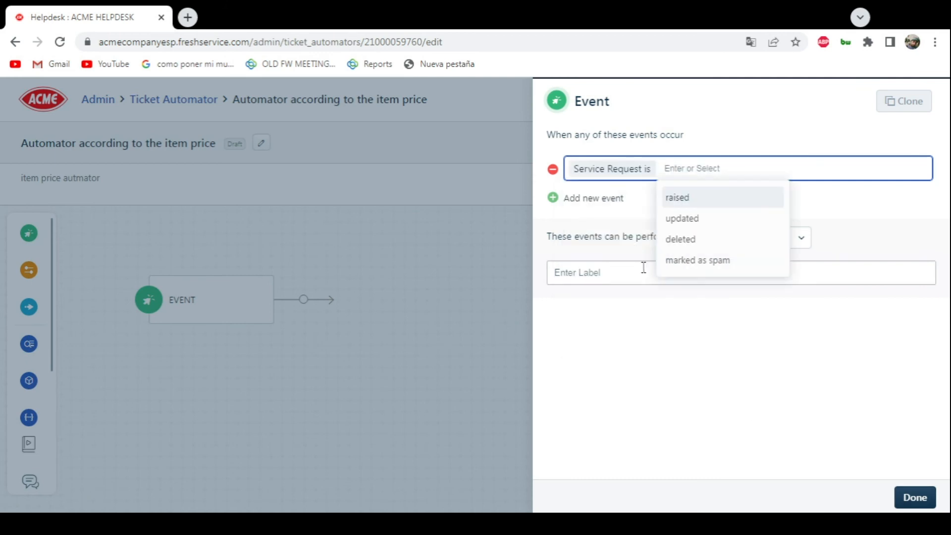
click(682, 203)
click(915, 497)
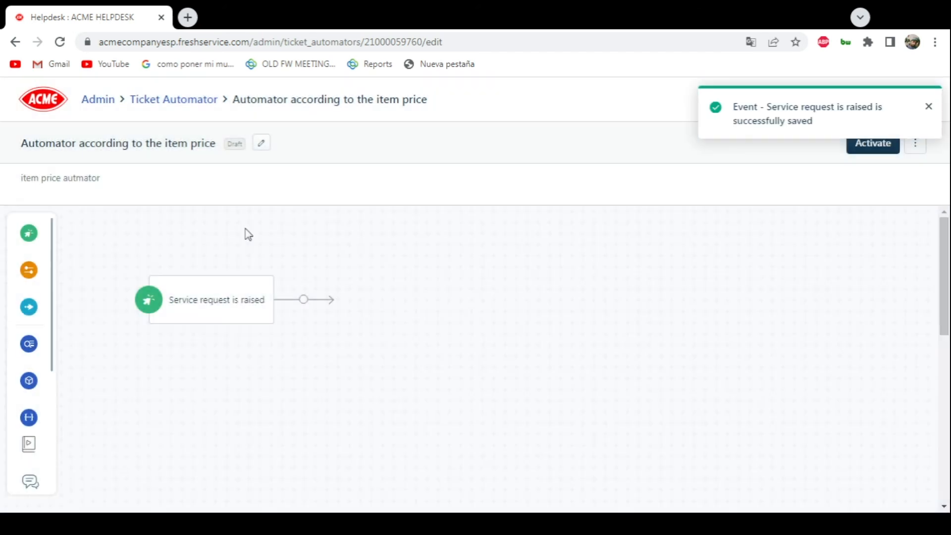
- Add a condition after the event that checks whether the ticket field Service cost is greater than 500, and save it
drag(28, 273, 337, 297)
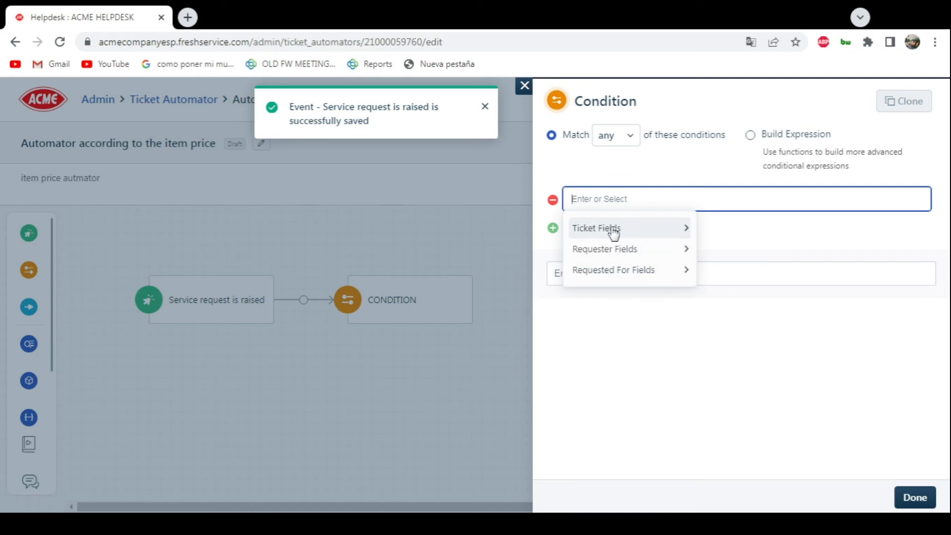
click(614, 231)
click(572, 228)
click(627, 229)
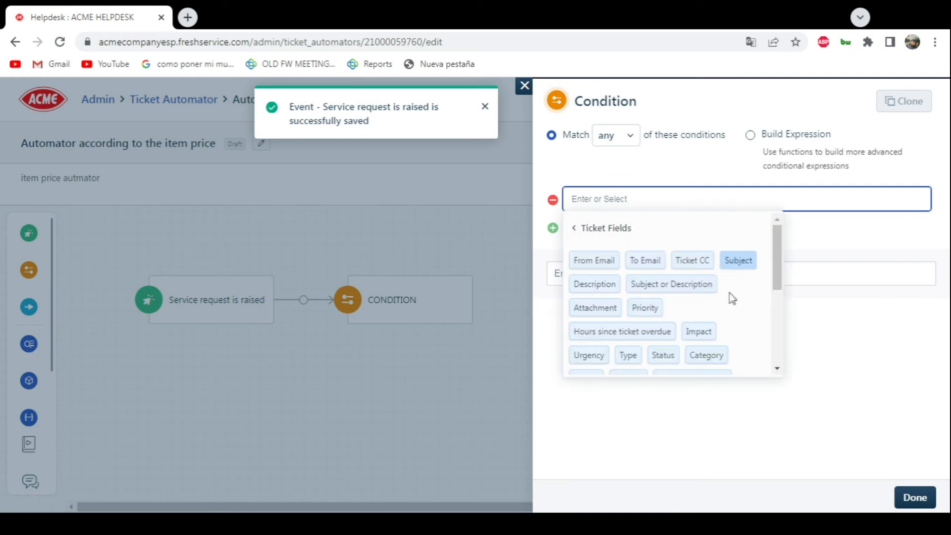
scroll(775, 284, down, 1)
drag(776, 284, 775, 310)
click(691, 314)
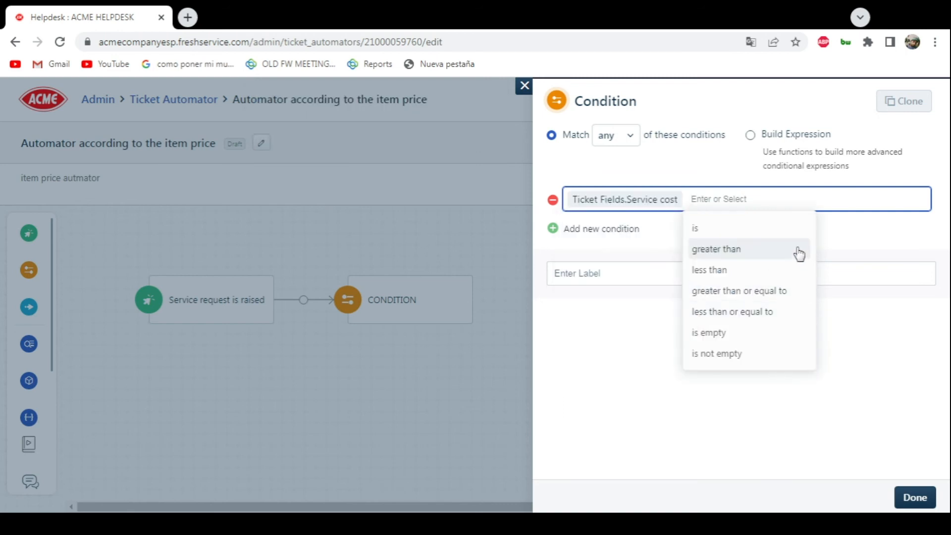
click(736, 252)
text(5)
click(624, 273)
click(921, 497)
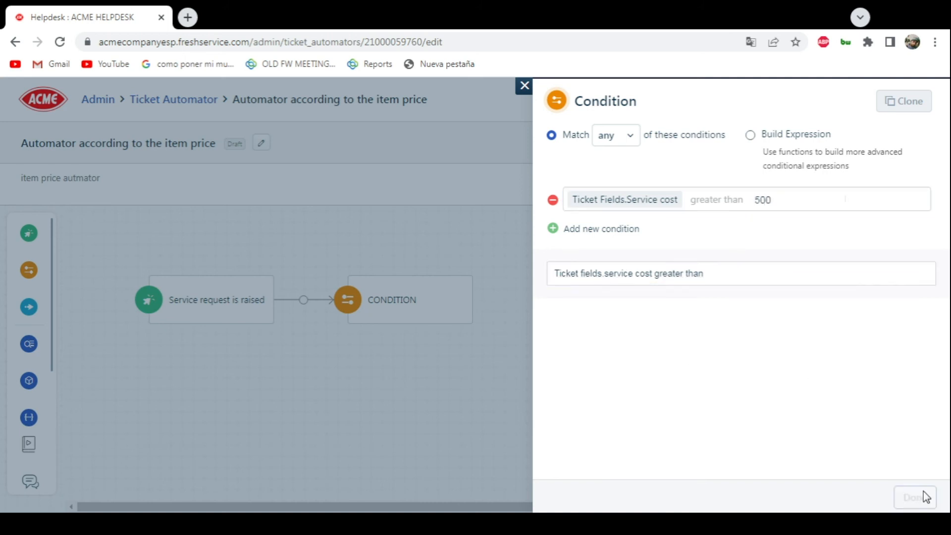
- Add an action on the condition's YES branch that sends an approval mail to the agent found by name, and save it
drag(54, 315, 524, 303)
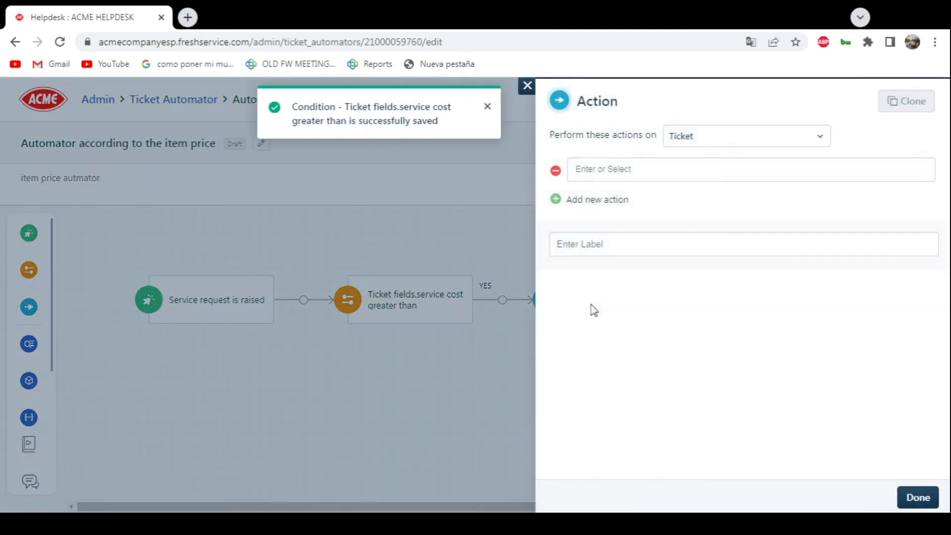
click(589, 176)
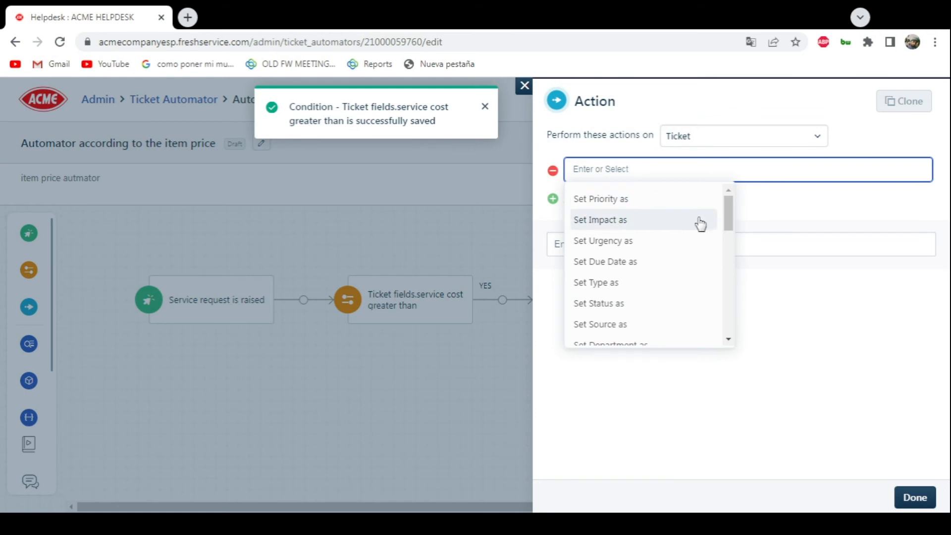
drag(728, 217, 730, 298)
click(649, 253)
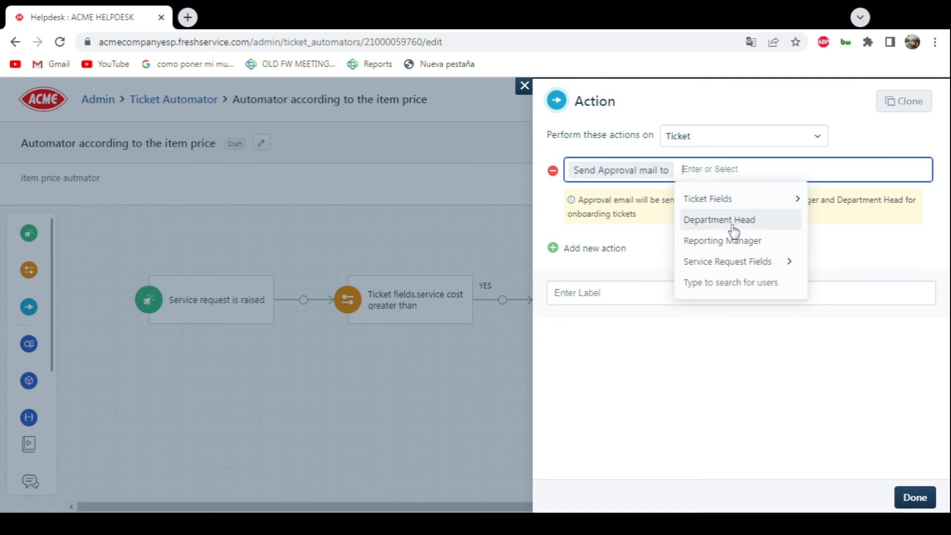
text(jose)
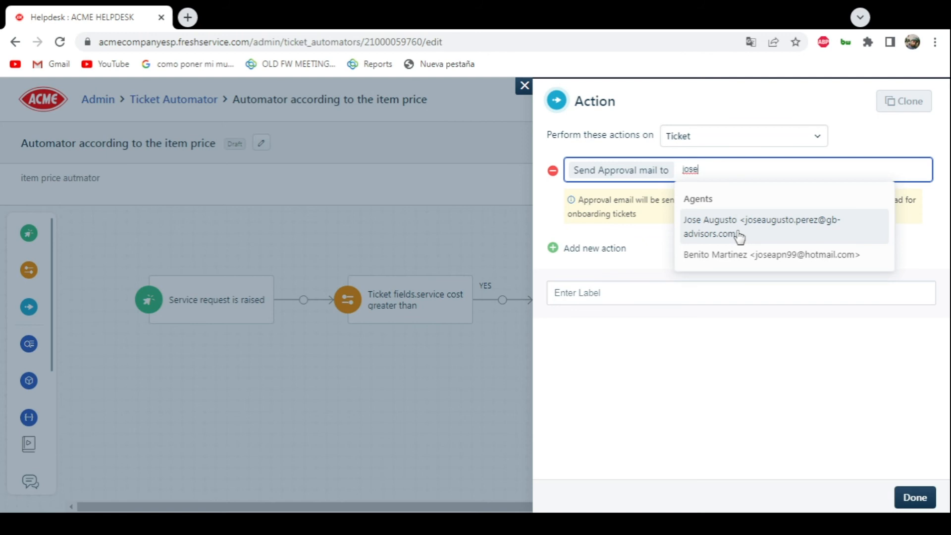
click(749, 233)
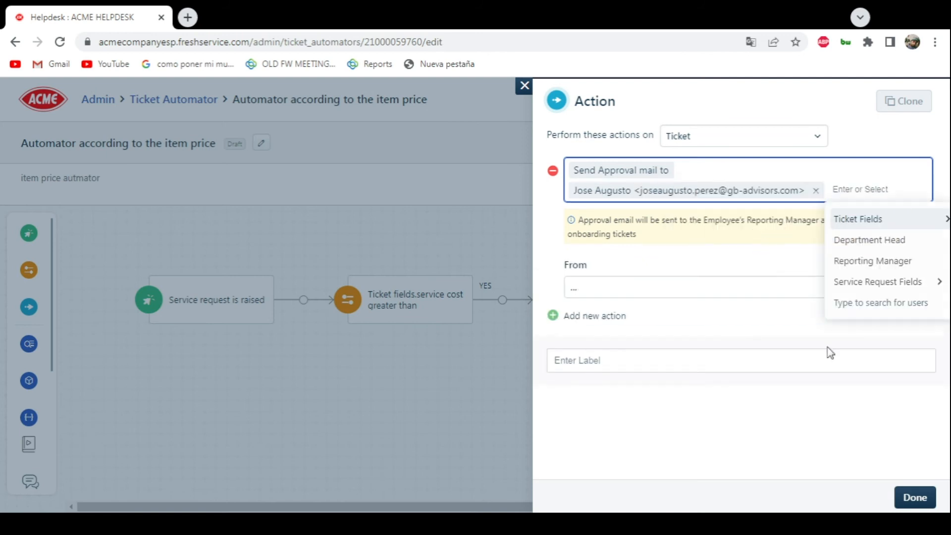
click(914, 497)
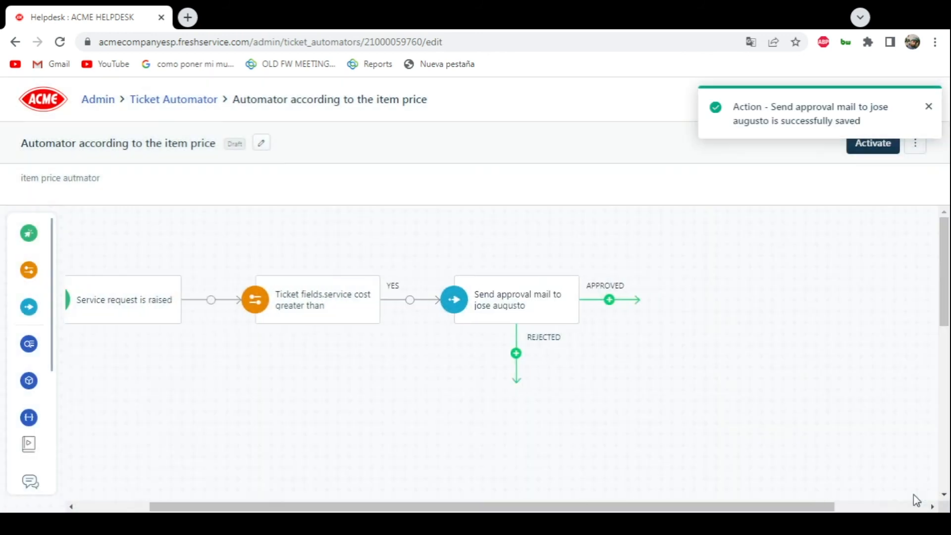
- Add an action on the condition's NO branch that sends an approval mail to Elon Musk, and save it
mouse_move(25, 356)
drag(56, 307, 237, 401)
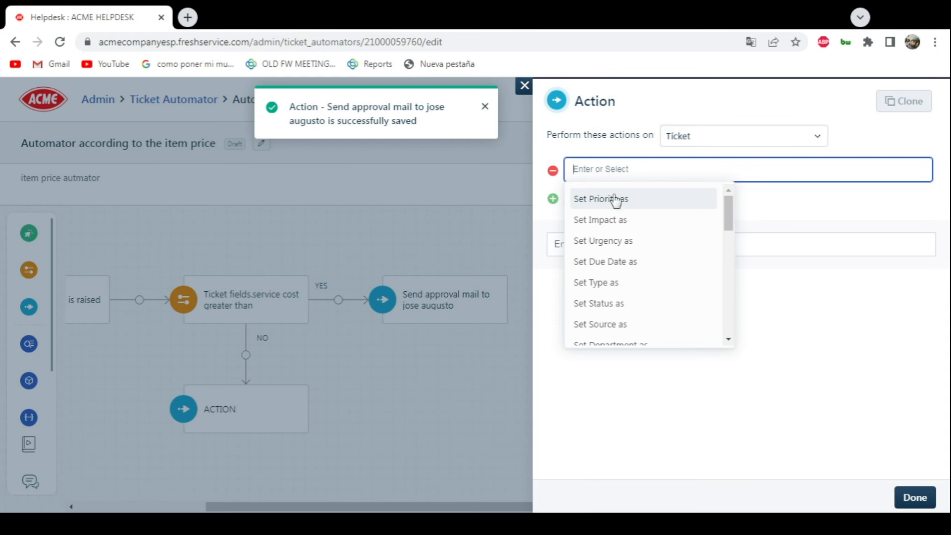
drag(732, 212, 729, 292)
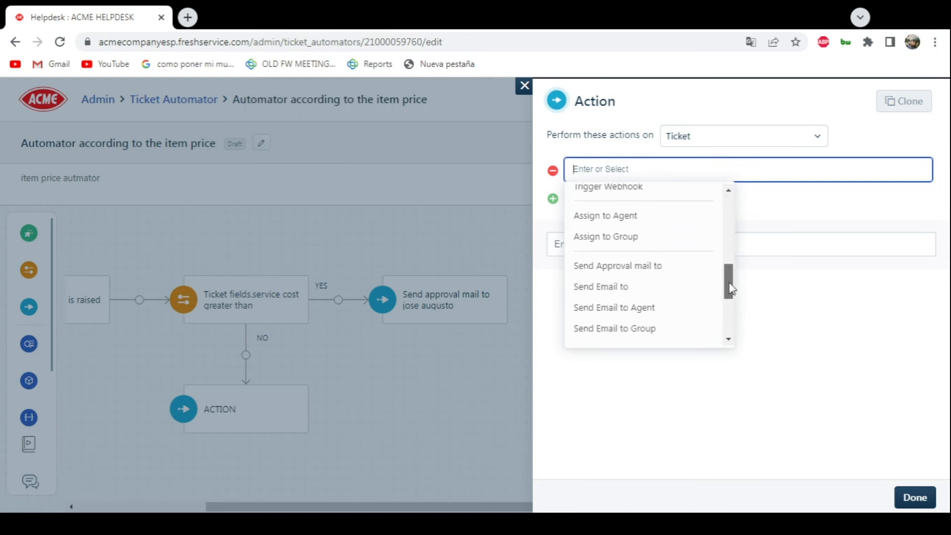
click(614, 260)
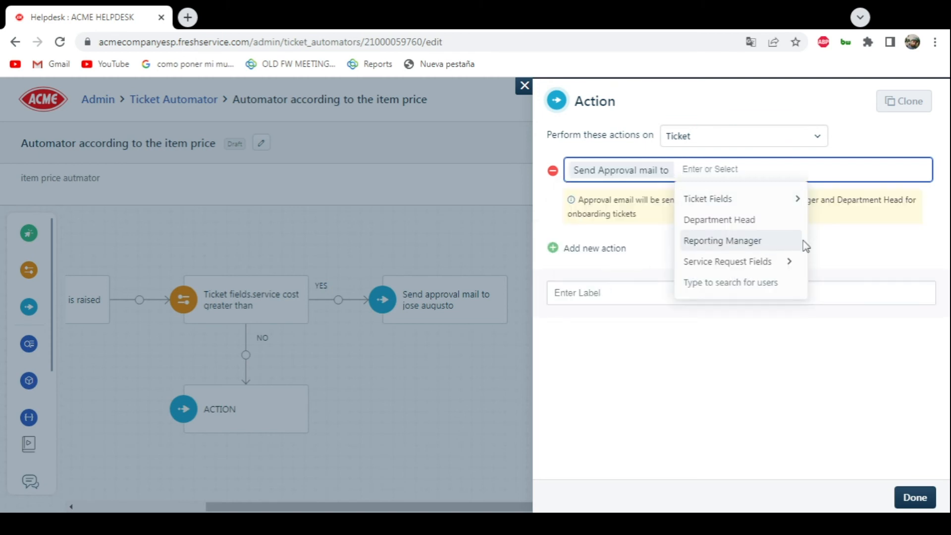
text(elo)
click(744, 223)
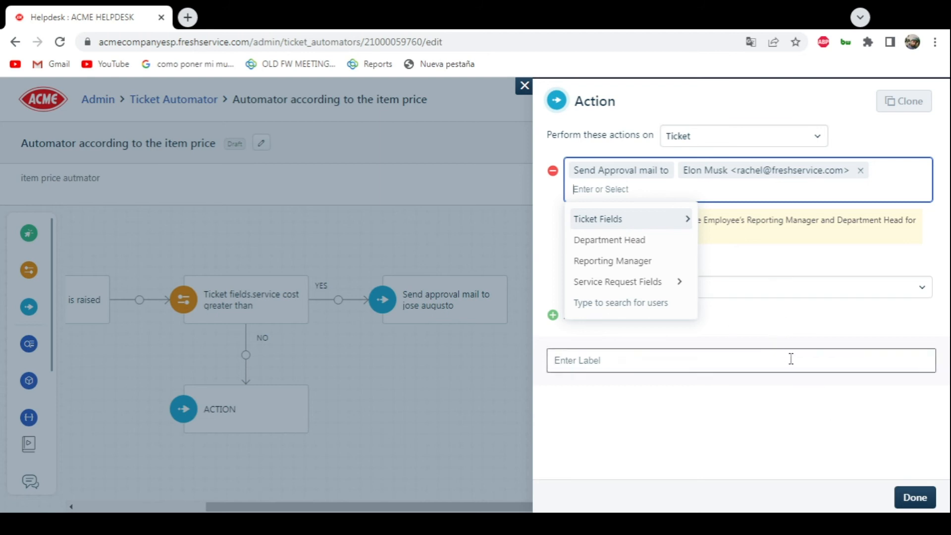
click(913, 504)
scroll(441, 383, down, 2)
drag(615, 504, 452, 500)
scroll(539, 390, up, 3)
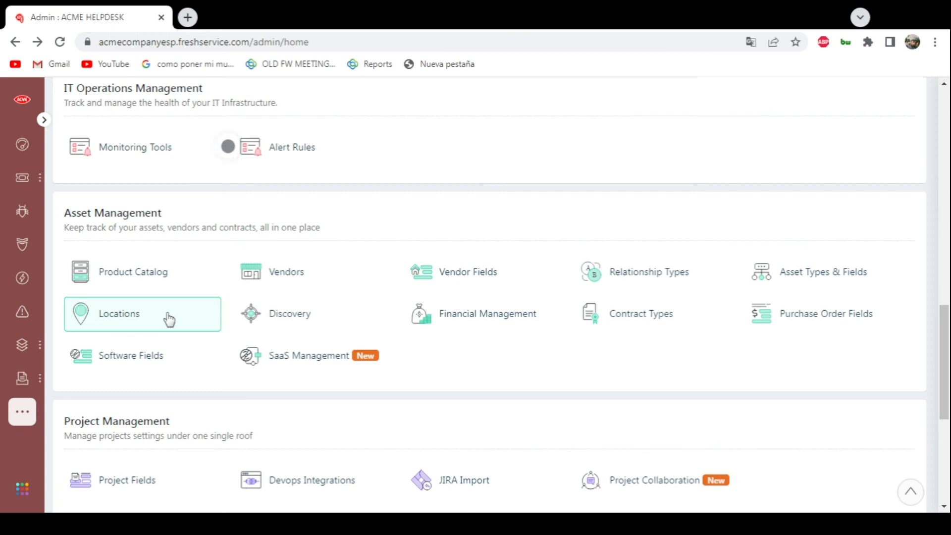
- Review the Discovery Agent and Discovery Probe pages in the Asset Management settings, and return to the admin home
click(361, 319)
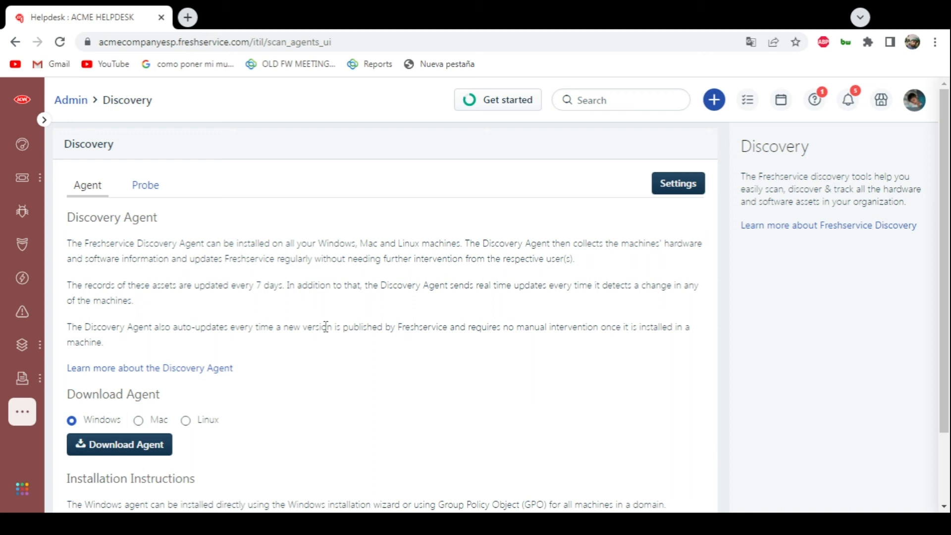
click(158, 189)
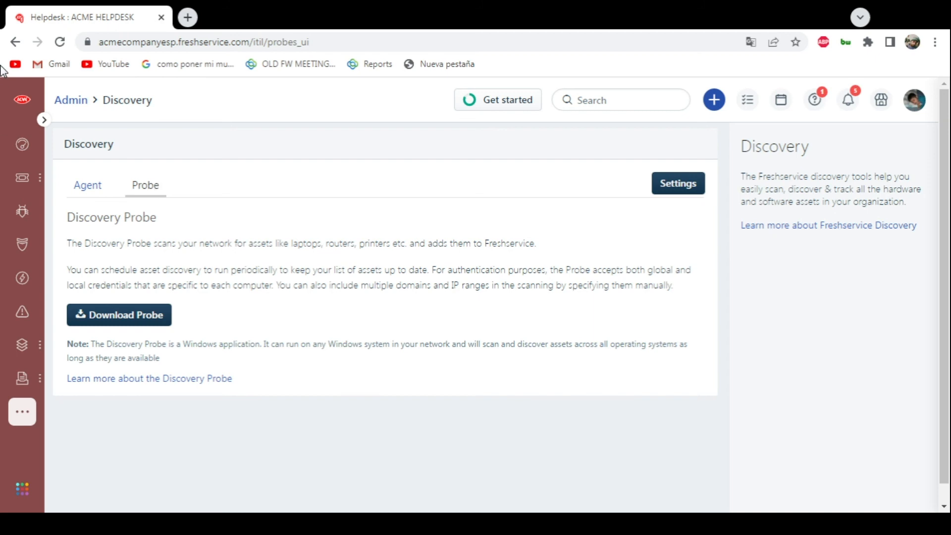
click(14, 43)
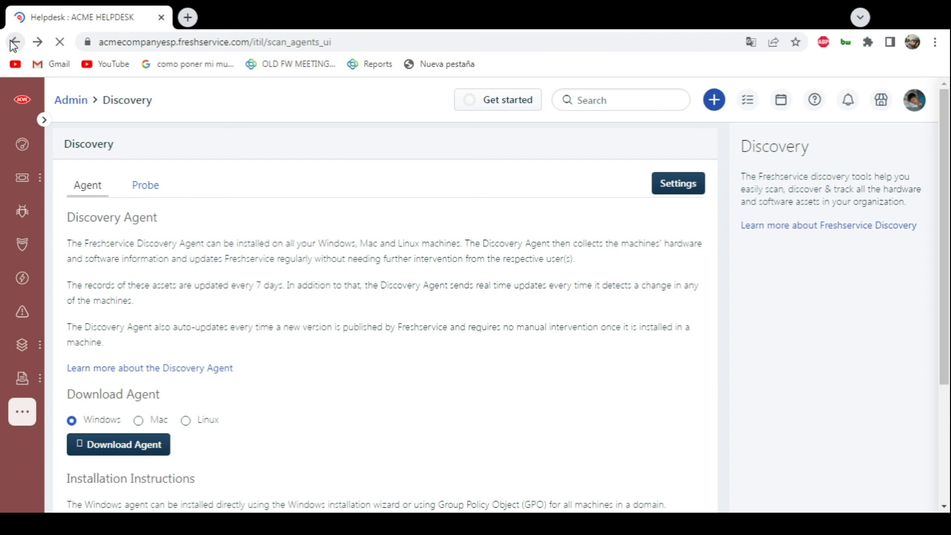
click(14, 44)
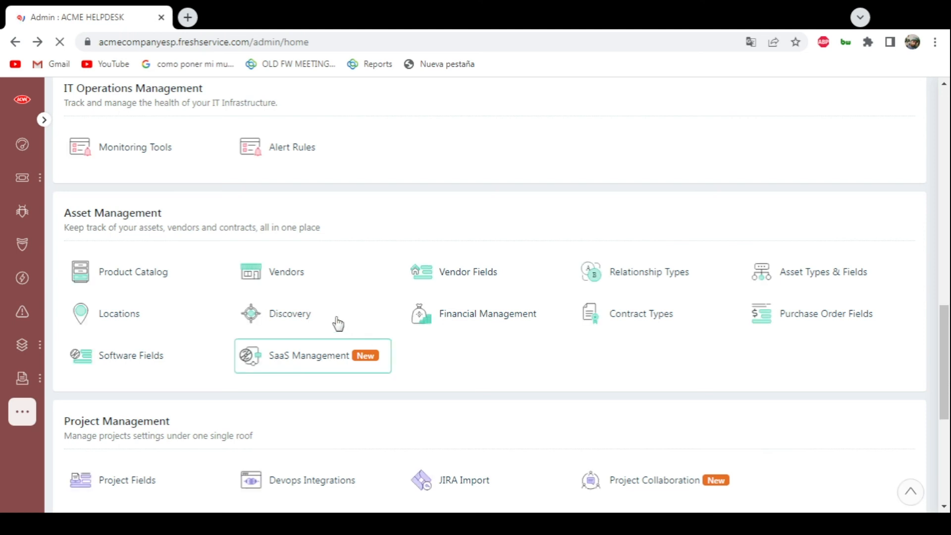
- Look through the Financial Management, Contract Types and Purchase Order Fields pages of the Asset Management settings
click(502, 322)
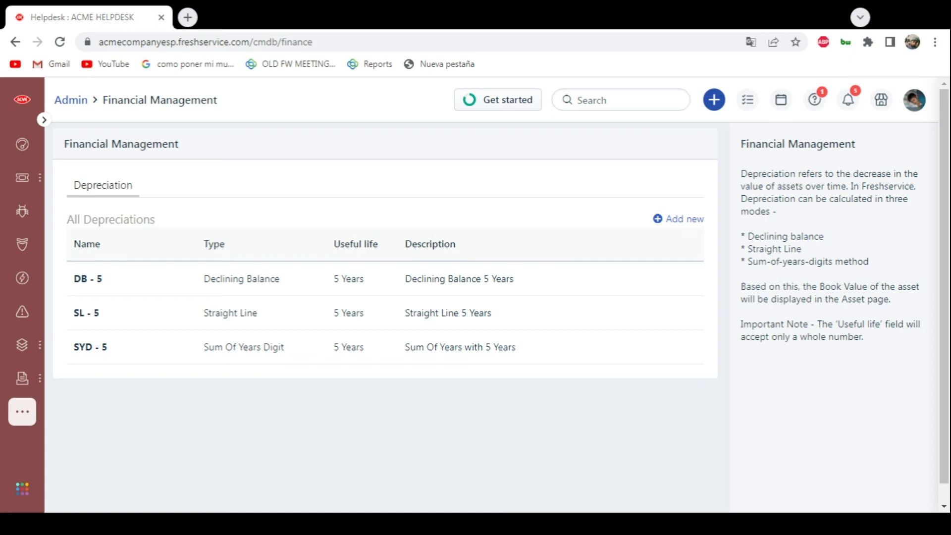
click(13, 37)
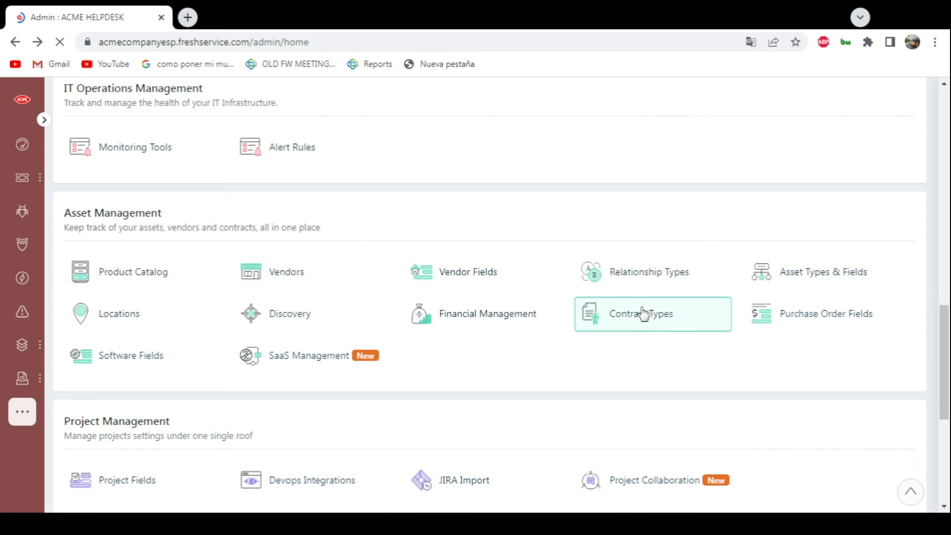
click(631, 322)
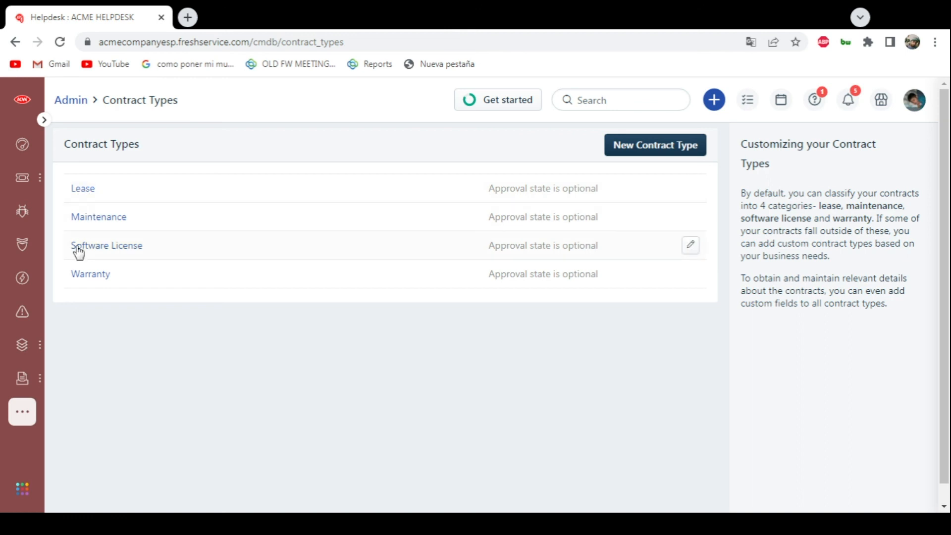
click(11, 44)
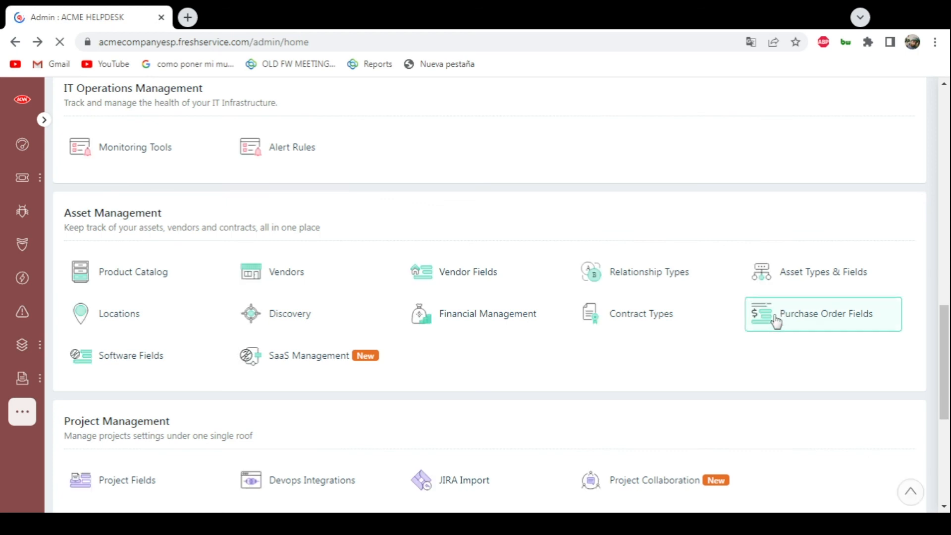
click(775, 321)
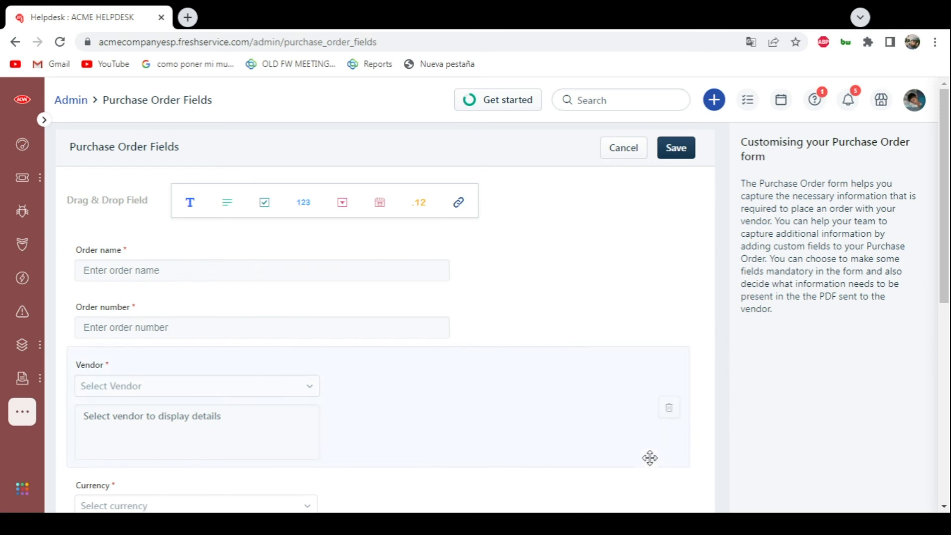
- Review the remaining fields of the Purchase Order form down to Terms And Conditions, and return to the admin home
scroll(648, 453, down, 4)
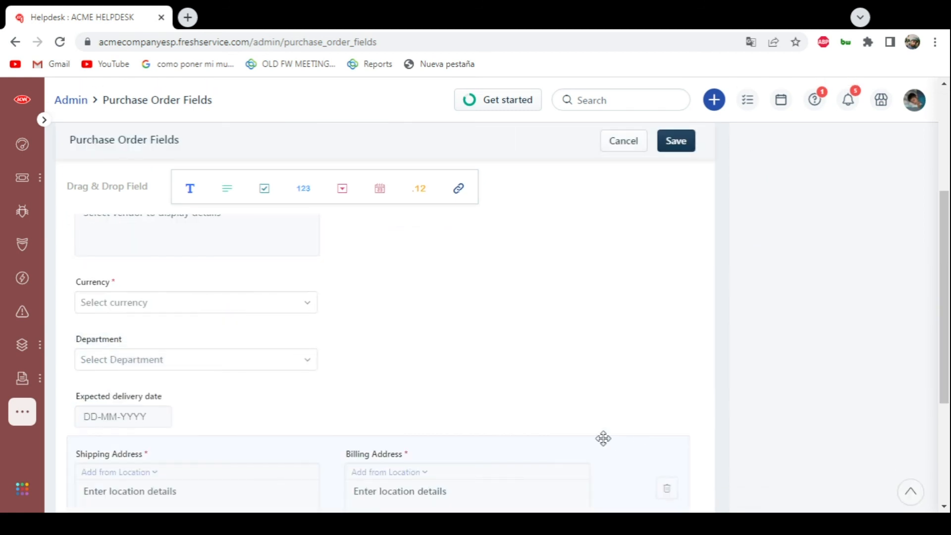
scroll(603, 437, down, 3)
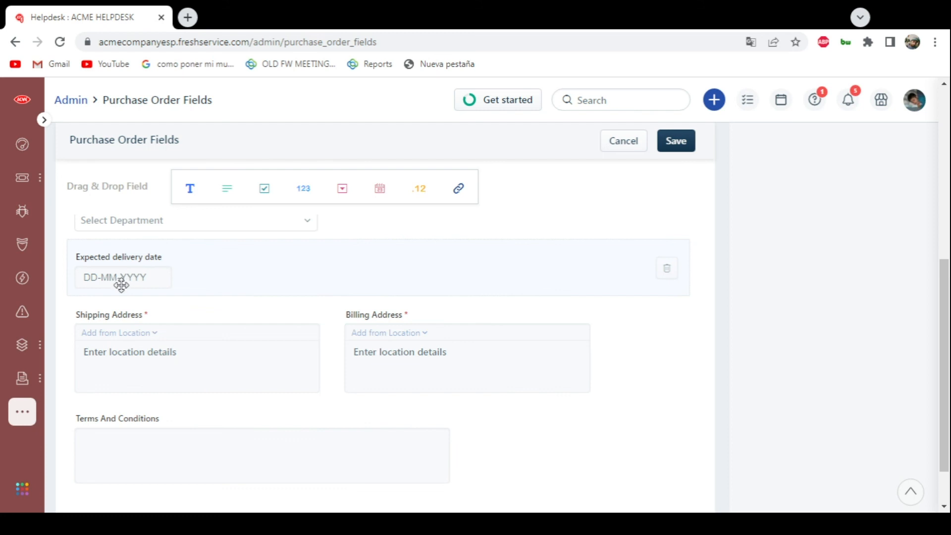
mouse_move(3, 173)
click(14, 48)
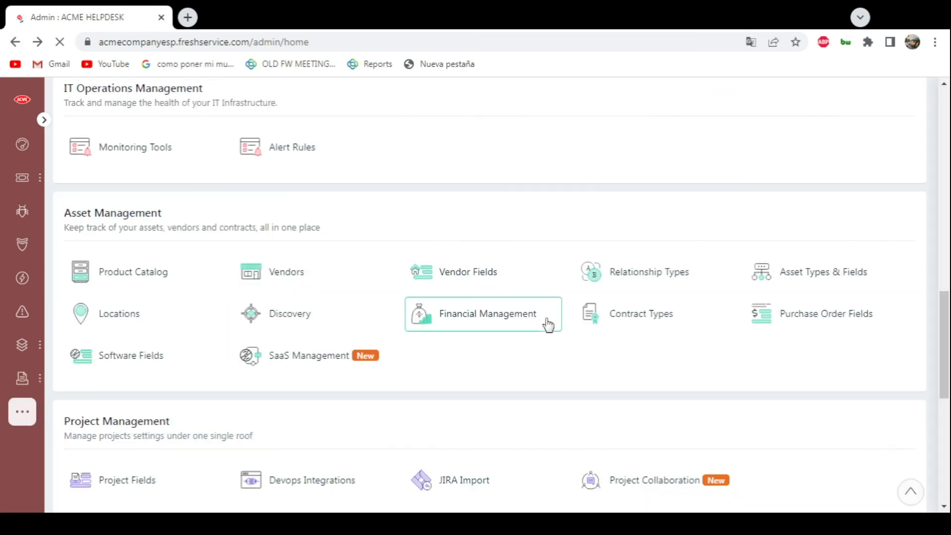
- Review the fields of the Software Fields form in the Asset Management settings, and return to the admin home
click(125, 372)
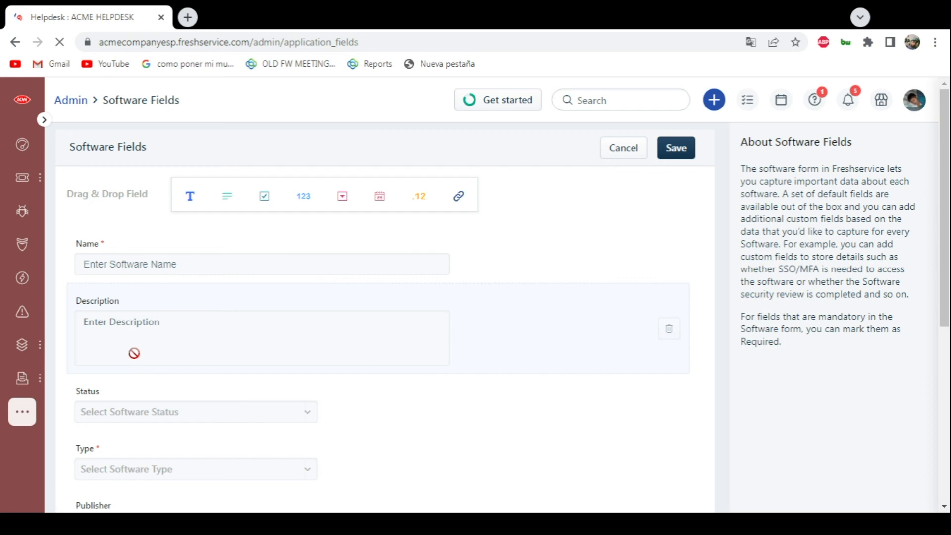
drag(155, 280, 123, 273)
scroll(208, 357, down, 2)
scroll(124, 274, down, 4)
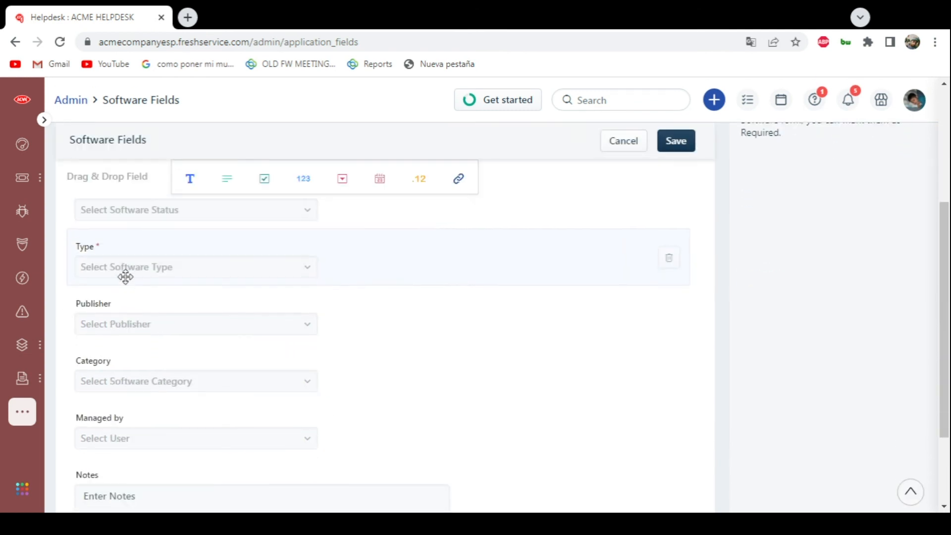
scroll(115, 317, down, 3)
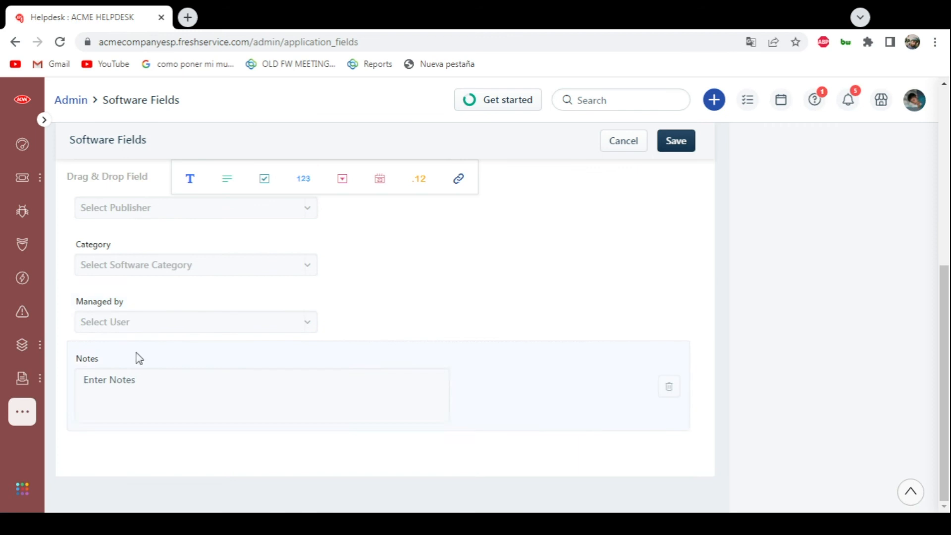
click(15, 42)
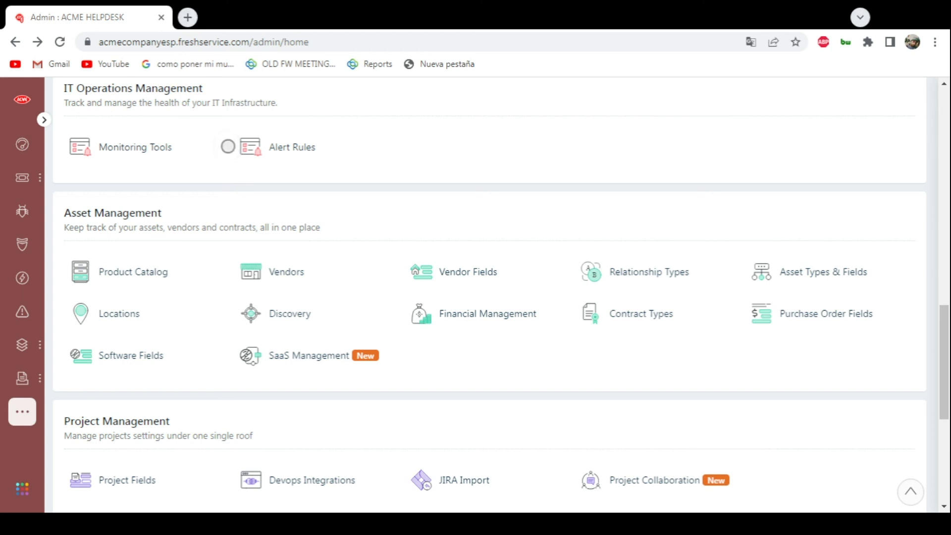
- Open the monitoring tools list from the Alerts page
click(228, 146)
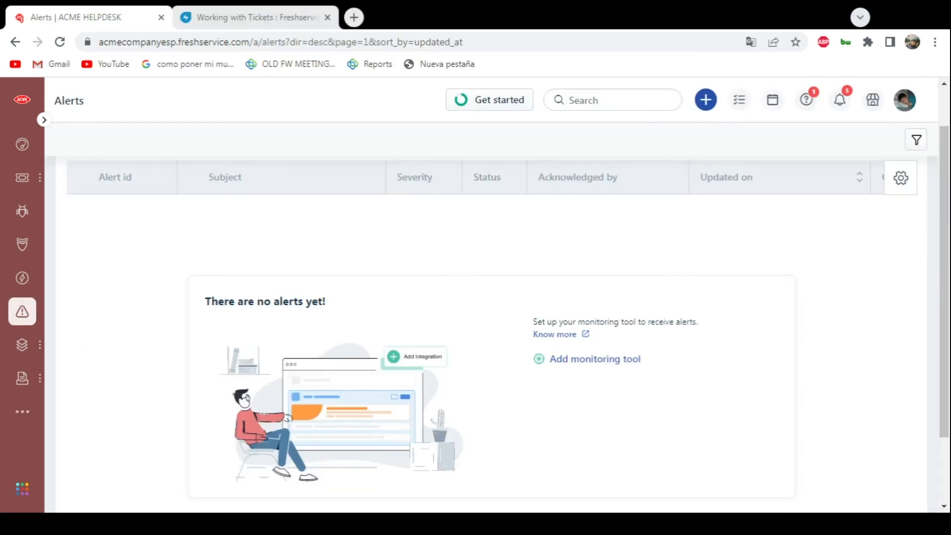
click(20, 319)
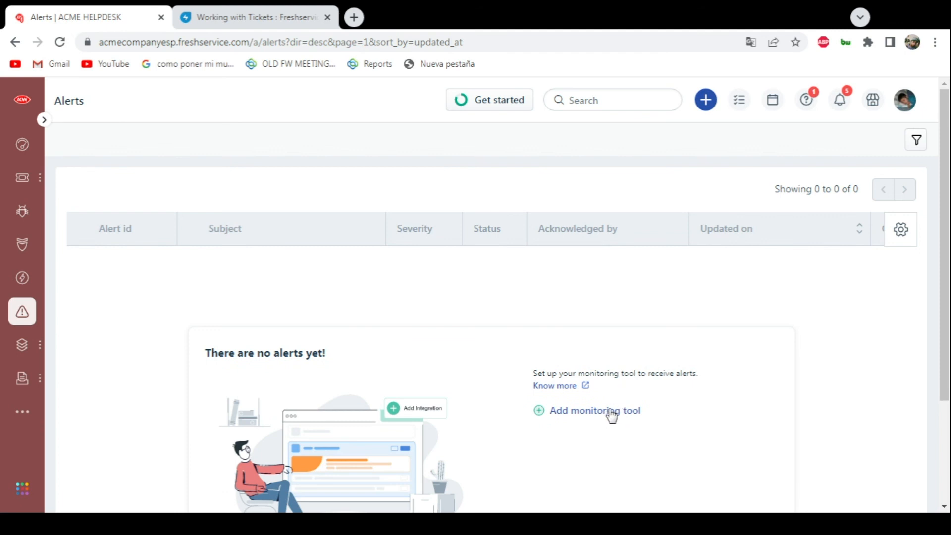
click(613, 410)
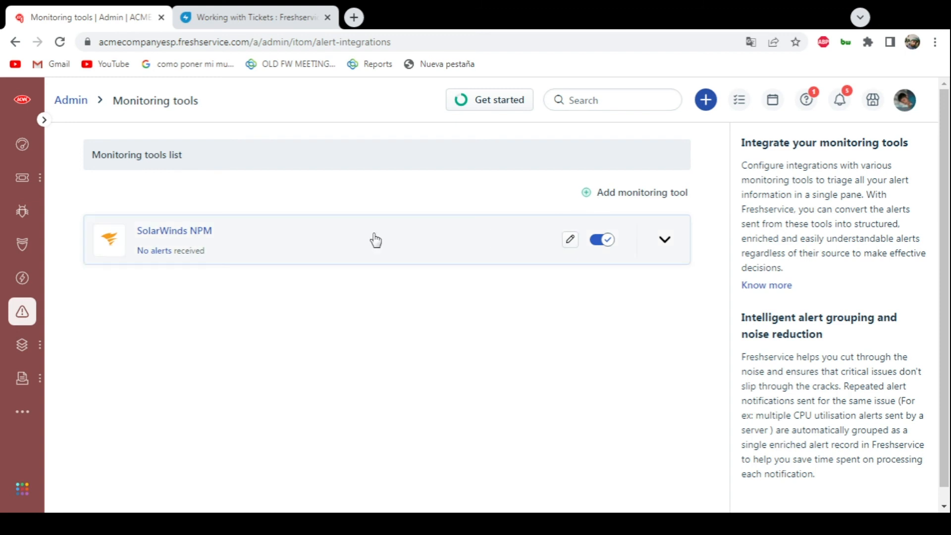
- Expand the full list of preconfigured monitoring tools and add another SolarWinds NPM integration
click(601, 196)
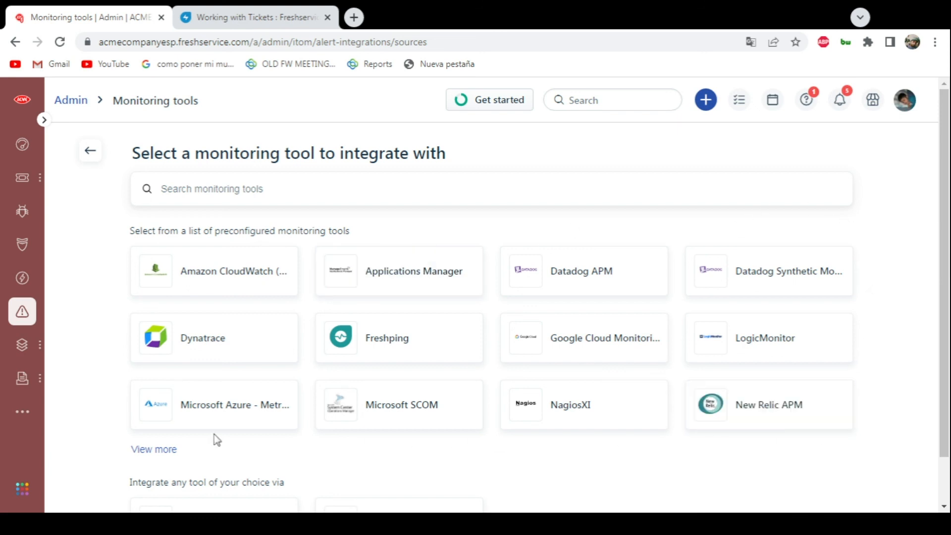
scroll(129, 335, down, 2)
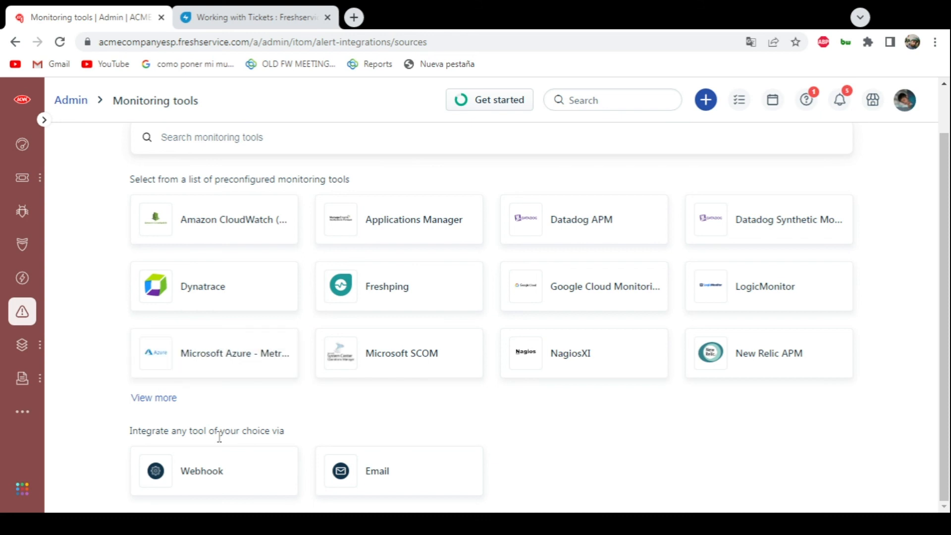
click(154, 398)
scroll(282, 342, down, 2)
scroll(283, 341, down, 1)
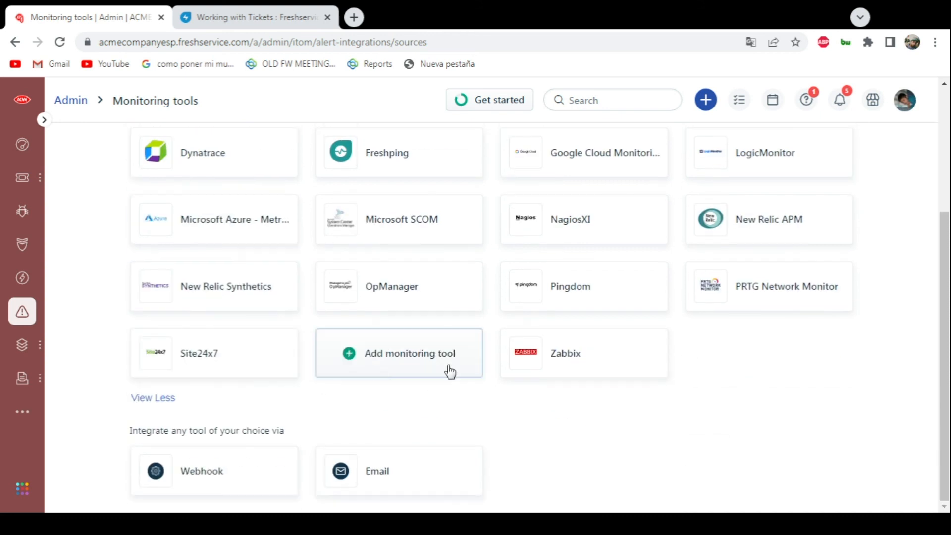
click(348, 358)
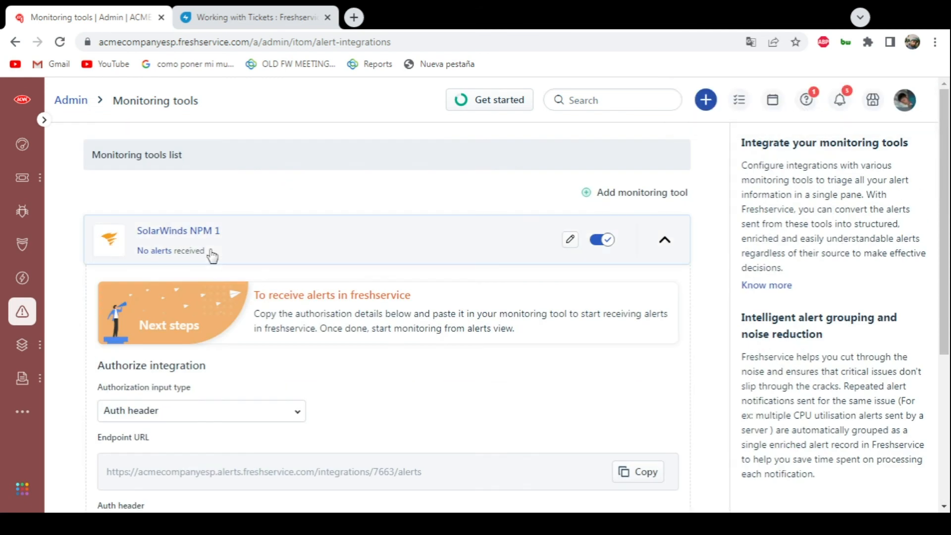
- Examine the new SolarWinds NPM integration's authorization input types, endpoint URL and auth header, and collapse its details
scroll(210, 277, down, 5)
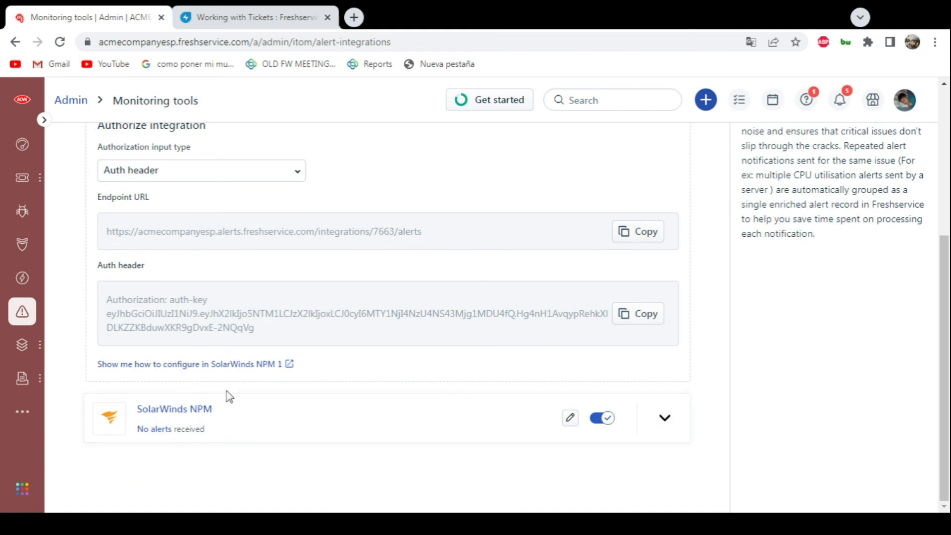
scroll(149, 314, up, 3)
click(153, 318)
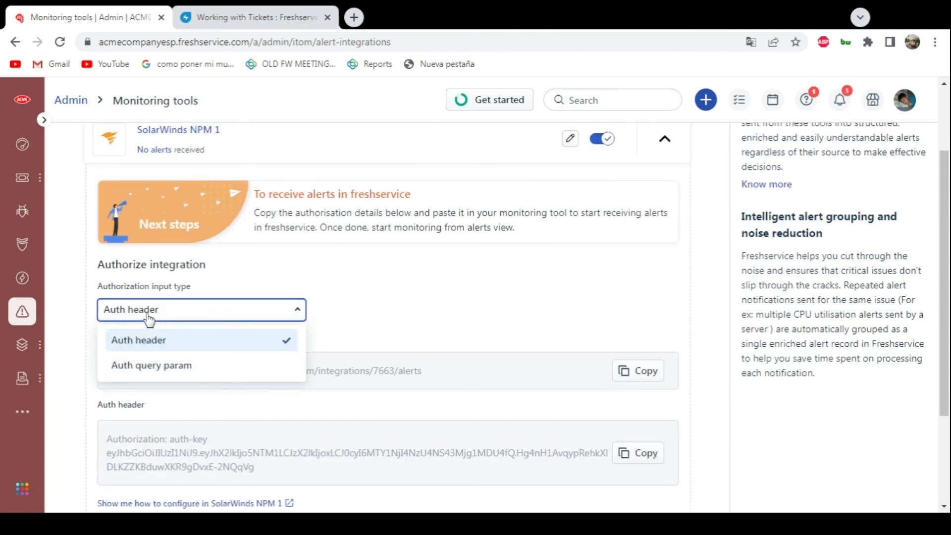
click(151, 319)
scroll(548, 316, down, 2)
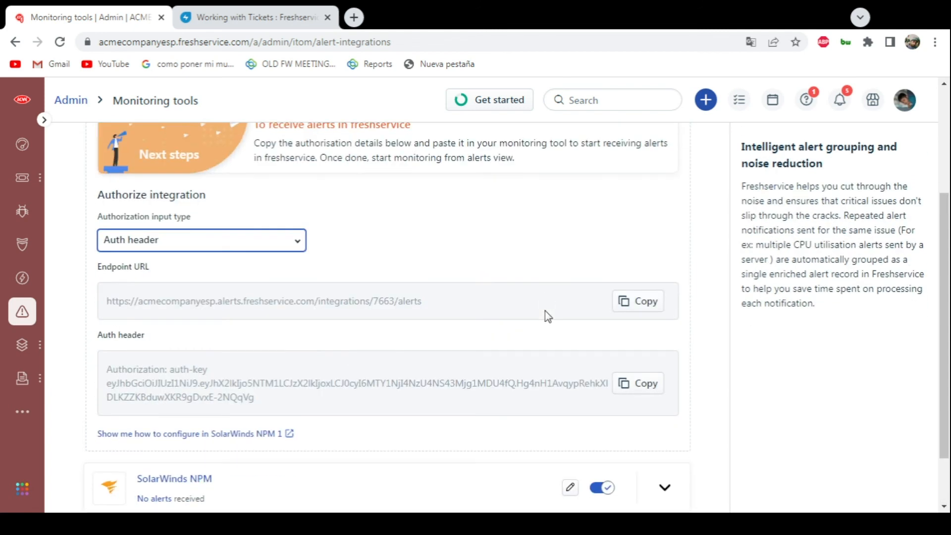
drag(109, 375, 167, 380)
scroll(439, 361, up, 5)
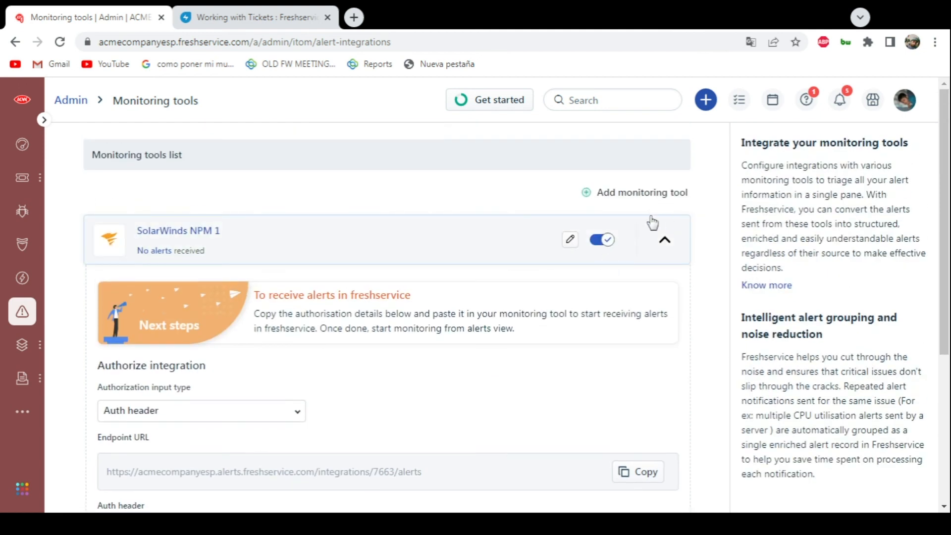
click(664, 241)
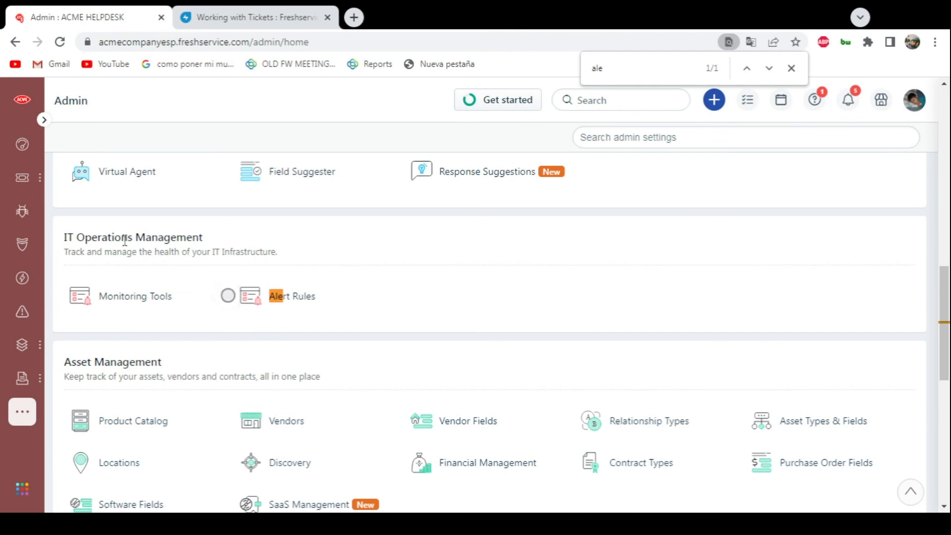
- Review the Alert rules page and its alert automation settings, and return to the list of alert rules
click(301, 302)
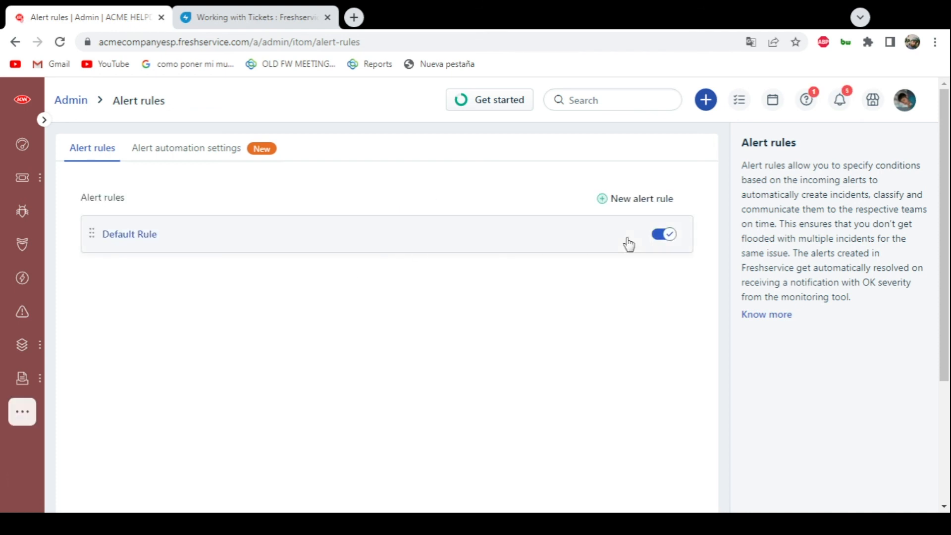
click(190, 153)
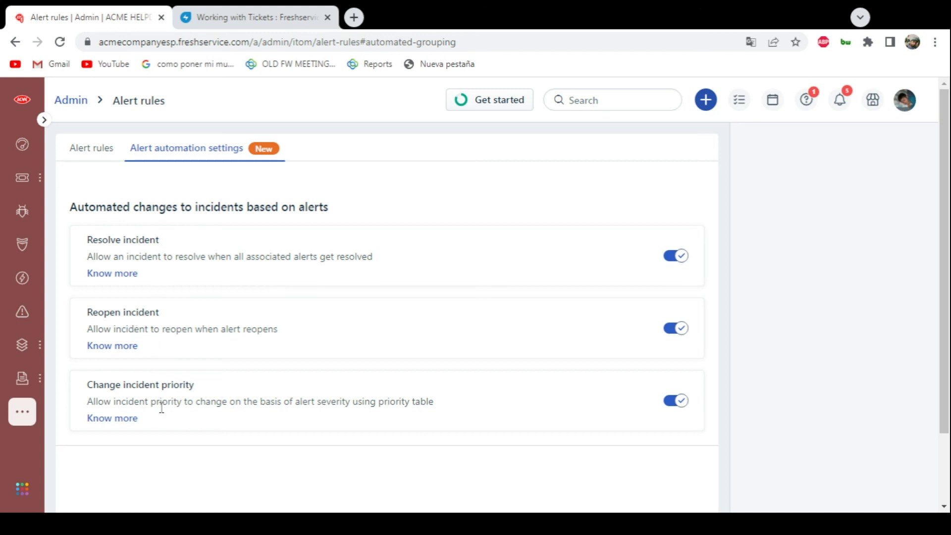
scroll(176, 319, down, 2)
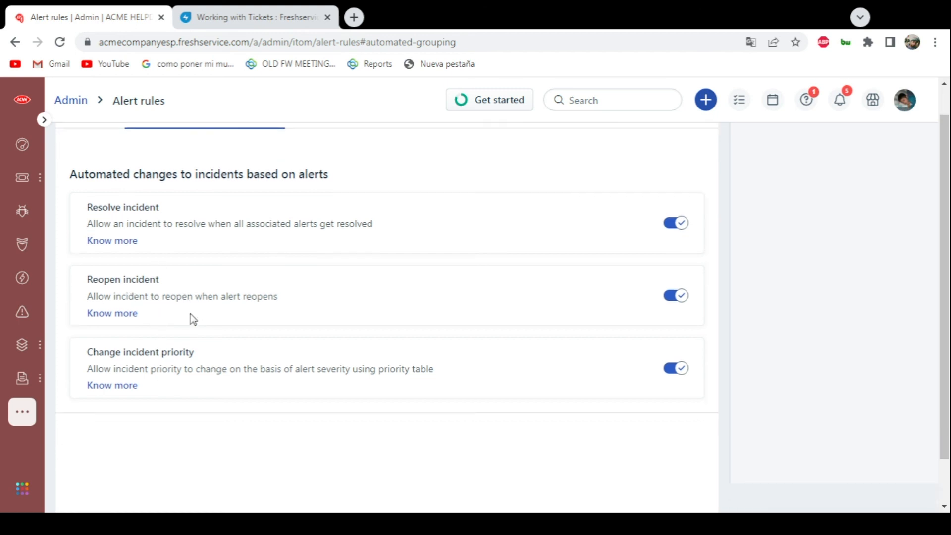
scroll(173, 316, up, 2)
click(94, 155)
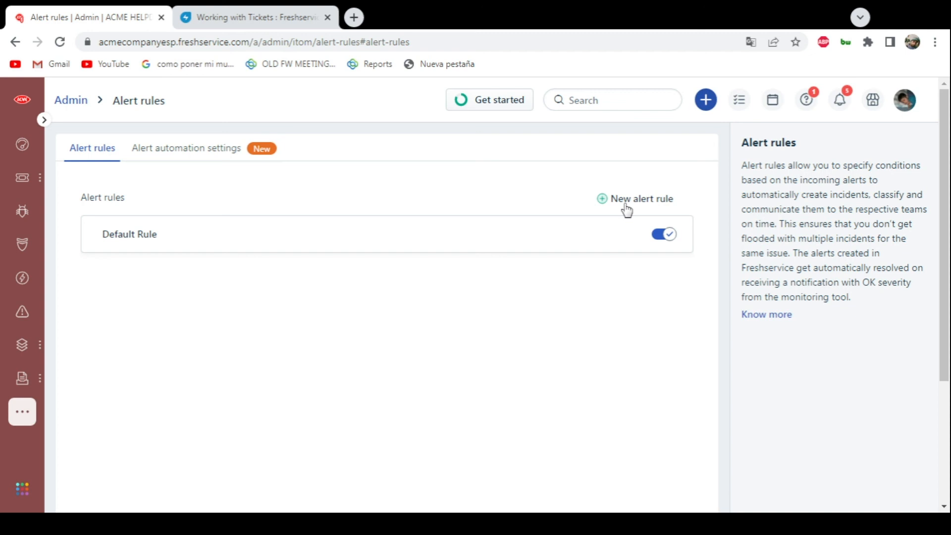
- Open a new alert rule form and examine its condition and action options
click(602, 199)
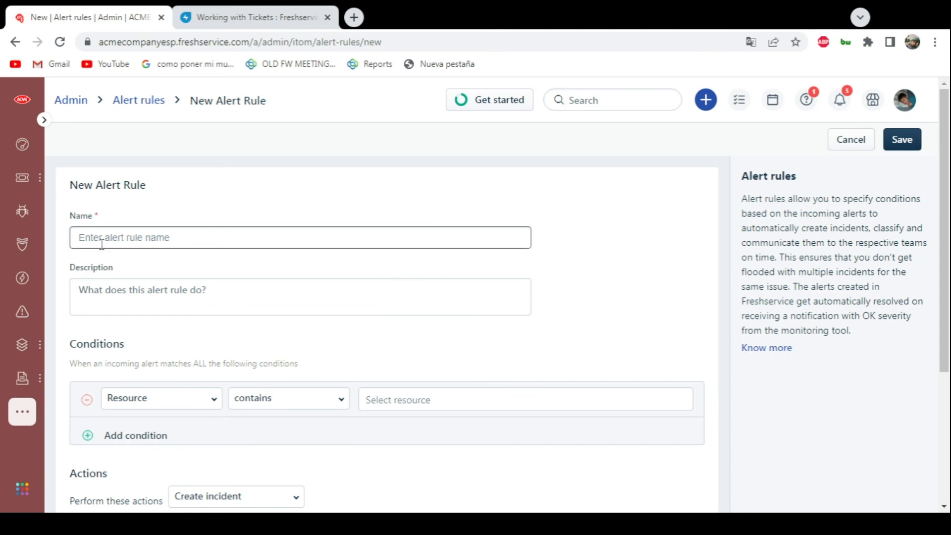
scroll(124, 288, down, 3)
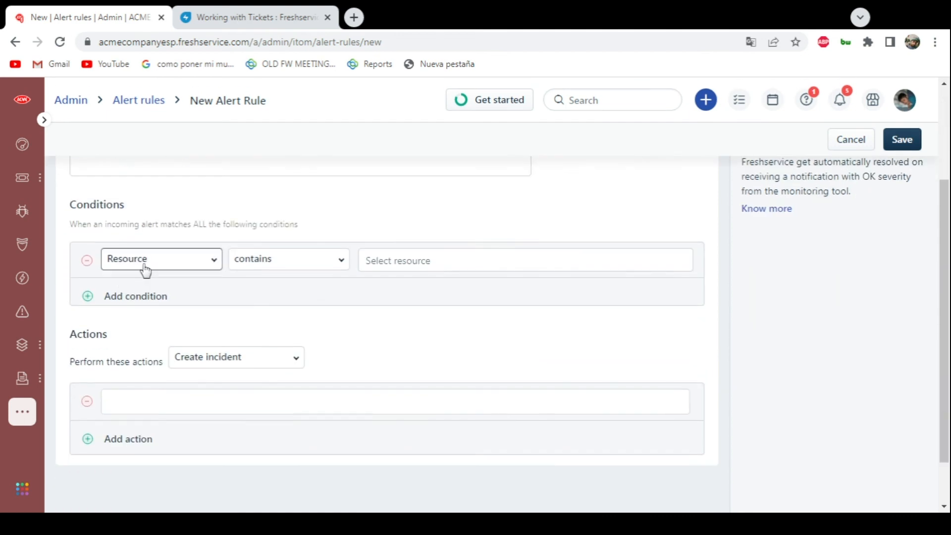
click(150, 268)
click(151, 268)
click(310, 268)
click(310, 268)
scroll(502, 375, down, 1)
scroll(140, 340, down, 1)
scroll(505, 314, up, 4)
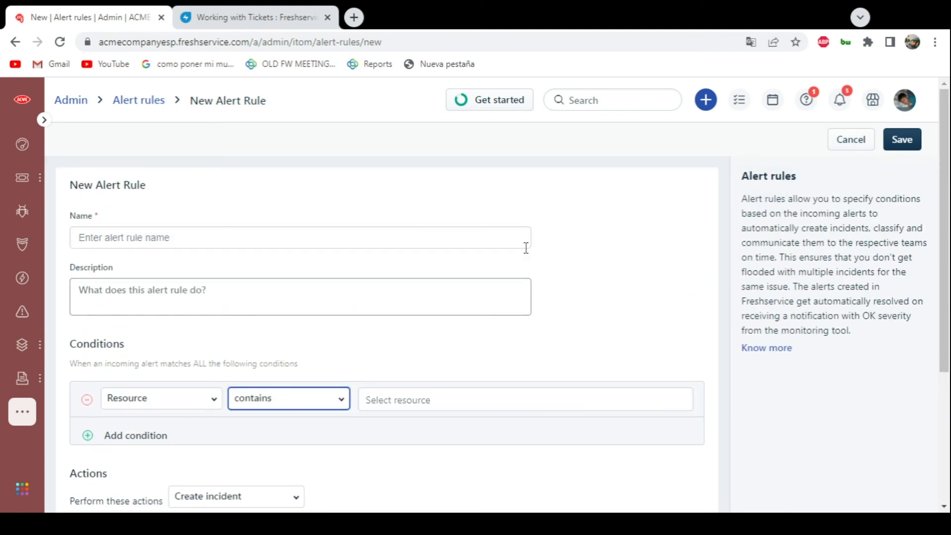
- Leave the alert rule form and open a new incident ticket
click(255, 17)
click(705, 99)
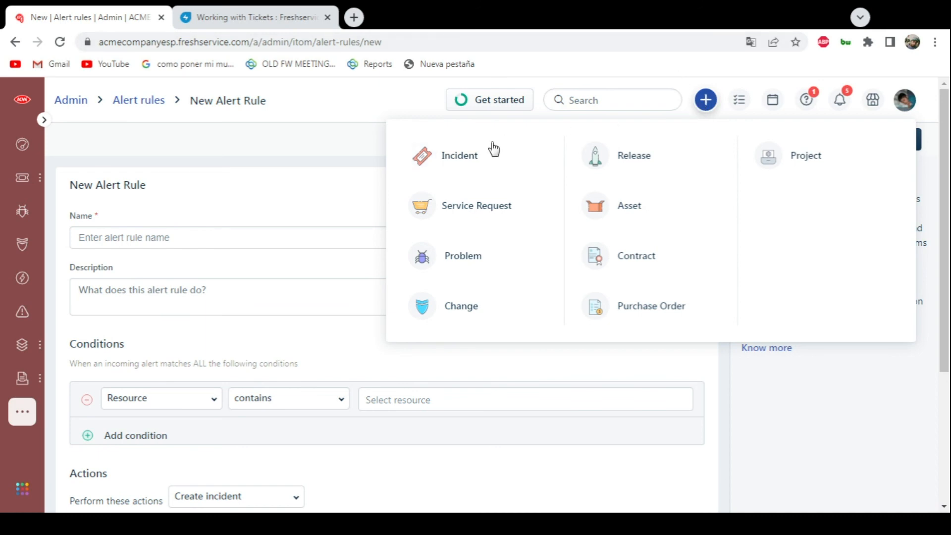
click(704, 101)
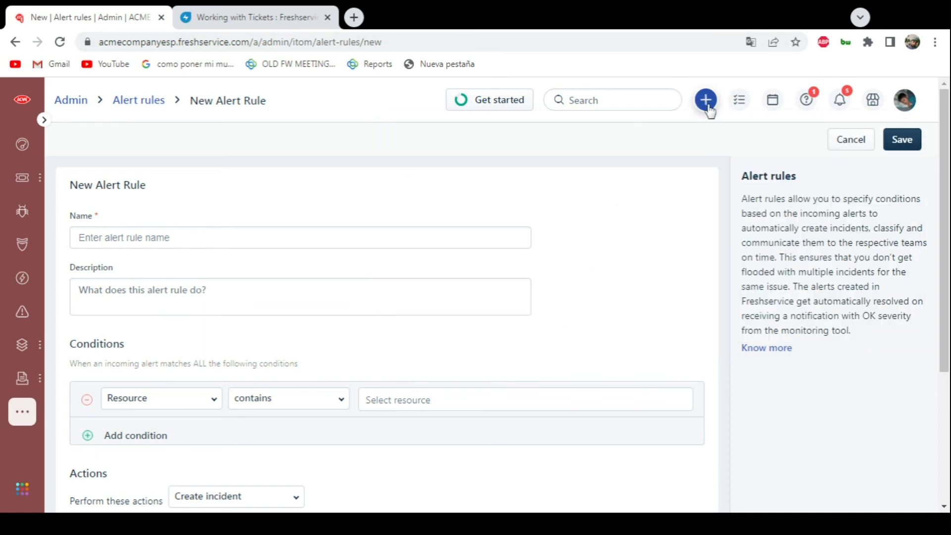
click(708, 107)
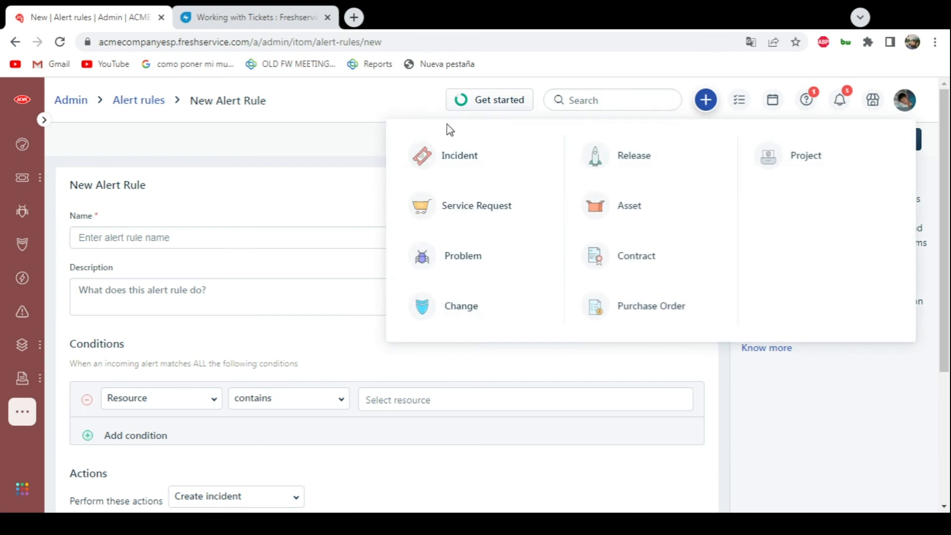
click(453, 156)
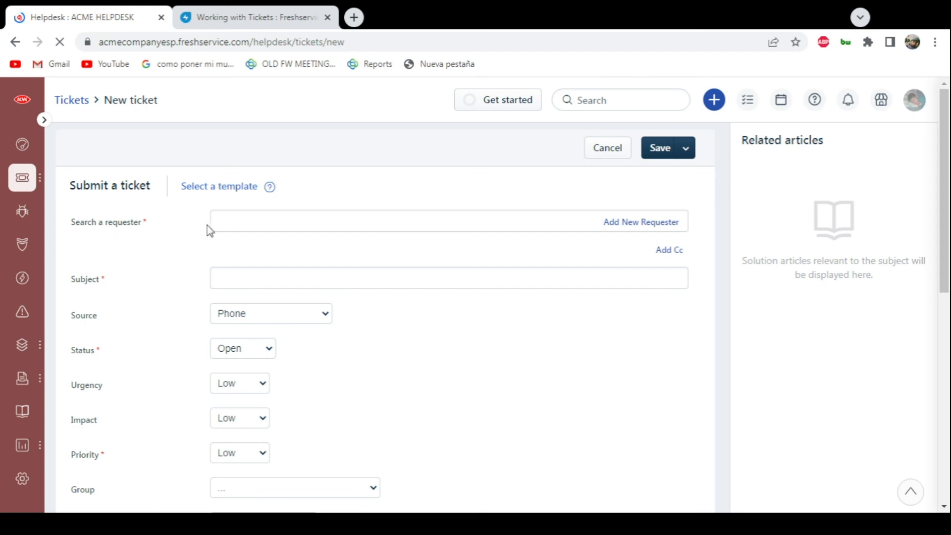
- Look at the form for adding a new requester to the ticket, and cancel it
click(248, 224)
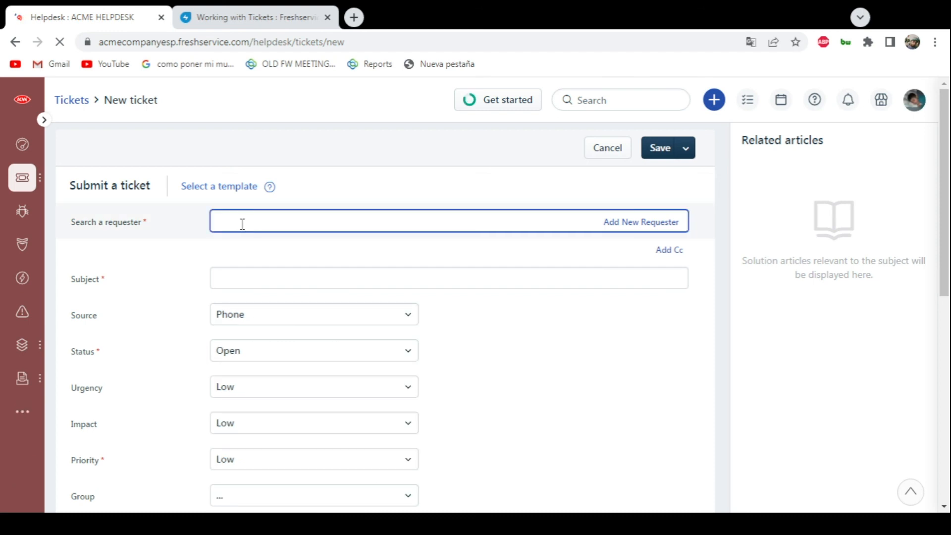
click(623, 223)
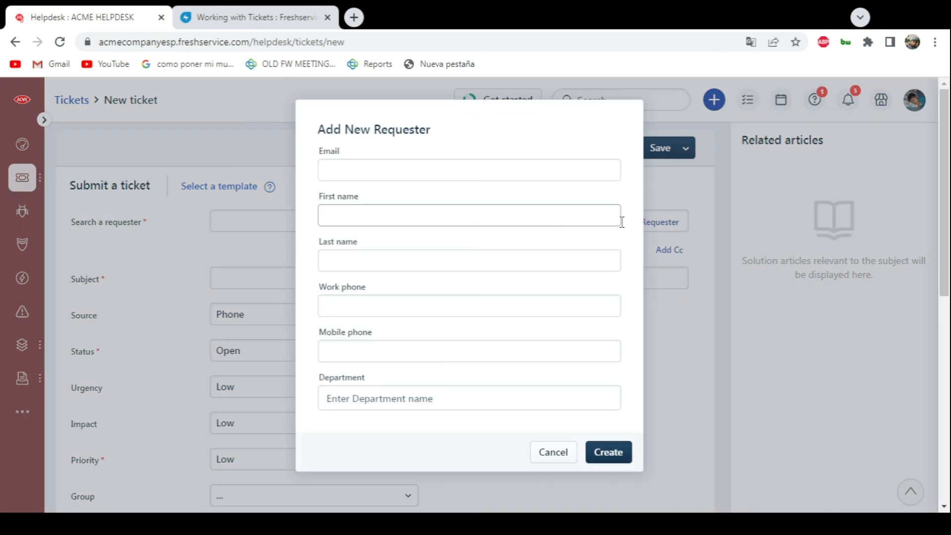
click(554, 452)
- Choose an existing requester for the new ticket and enter AMAMSMASKAKSKASK as the subject
click(273, 214)
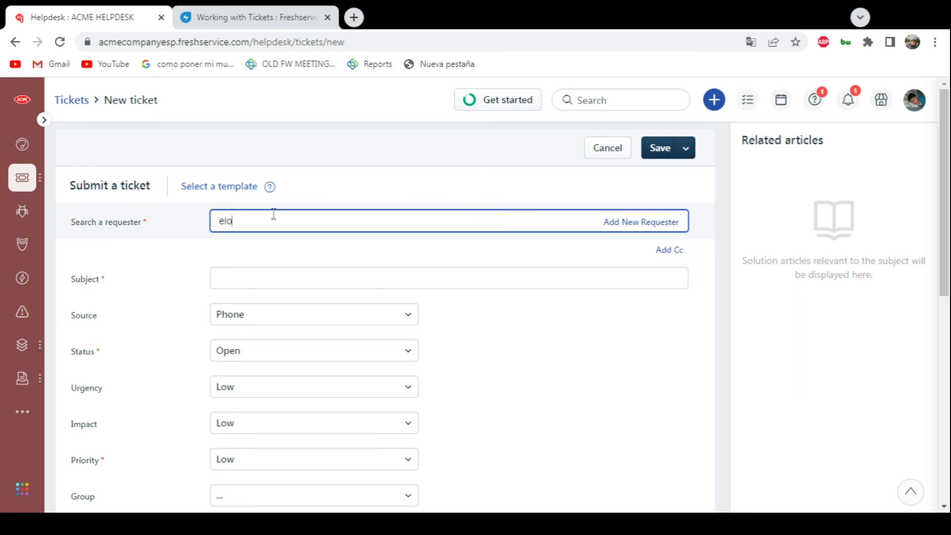
click(261, 252)
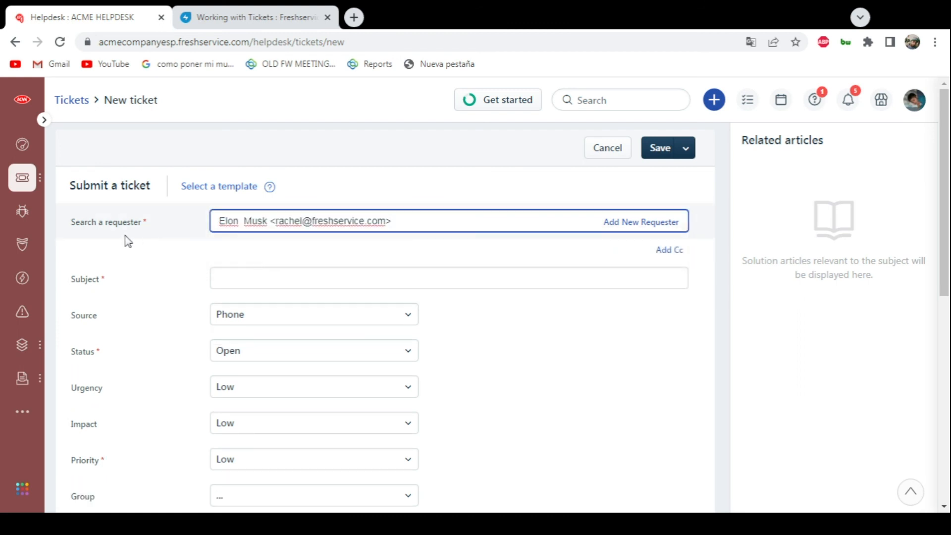
click(240, 278)
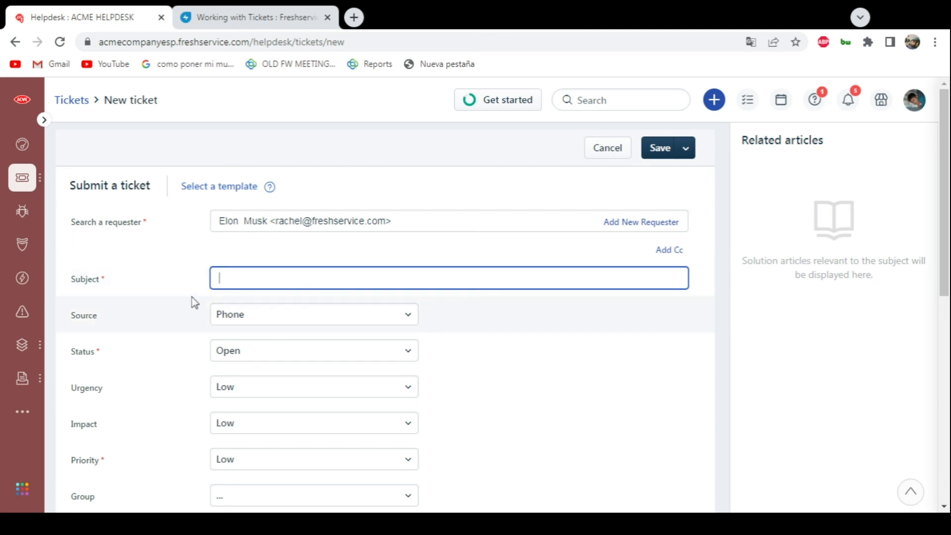
text(AMAMSMASKAKSKASK)
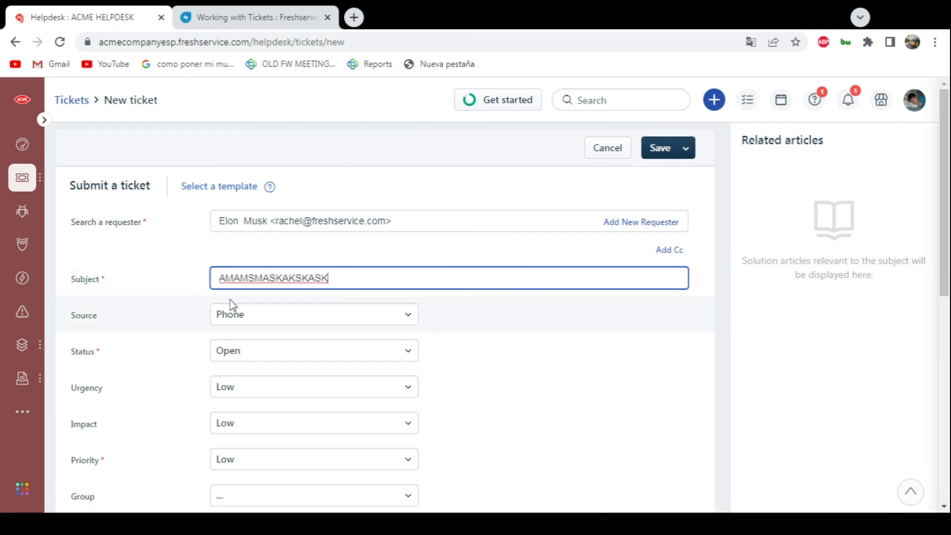
- Review the remaining fields of the new ticket form, including the Category options, and the types of records that can be created
scroll(255, 290, down, 2)
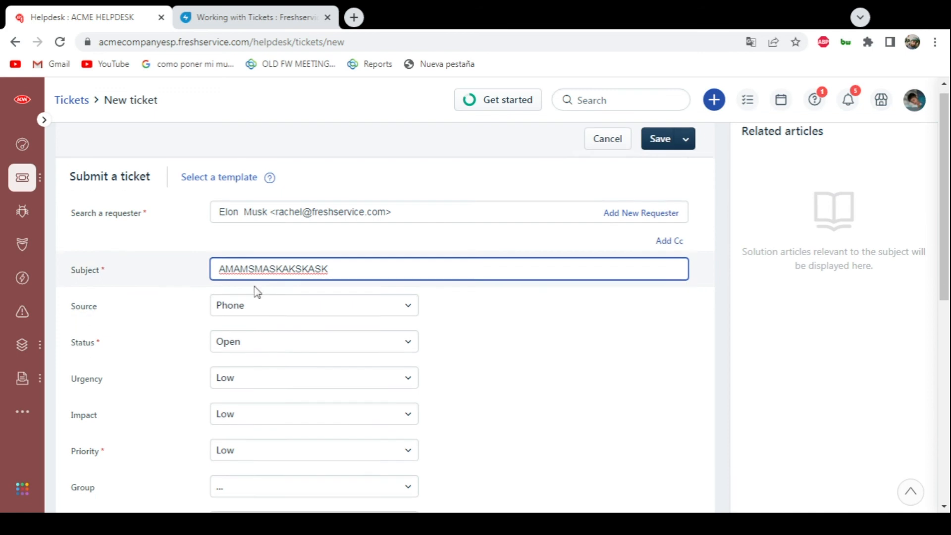
scroll(293, 226, down, 7)
scroll(297, 257, up, 3)
scroll(299, 286, up, 6)
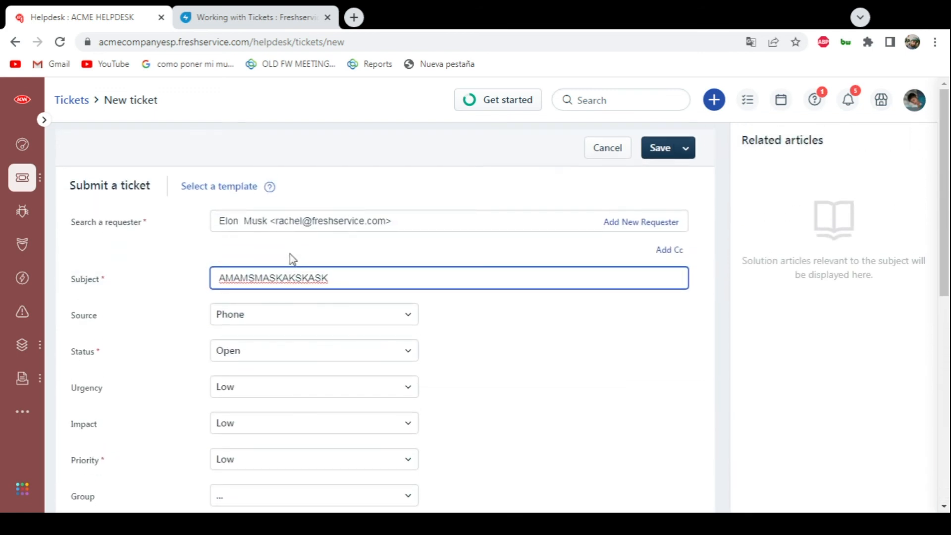
mouse_move(23, 180)
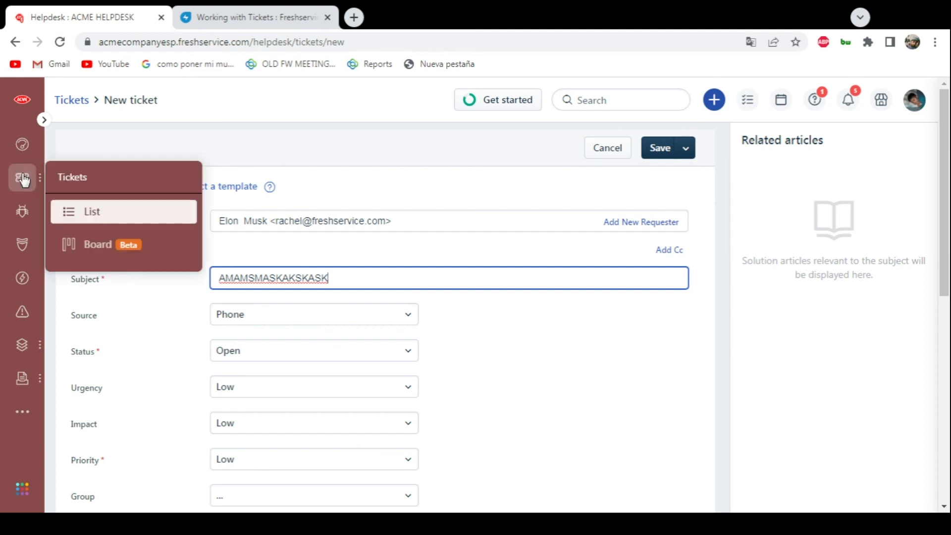
scroll(428, 248, down, 7)
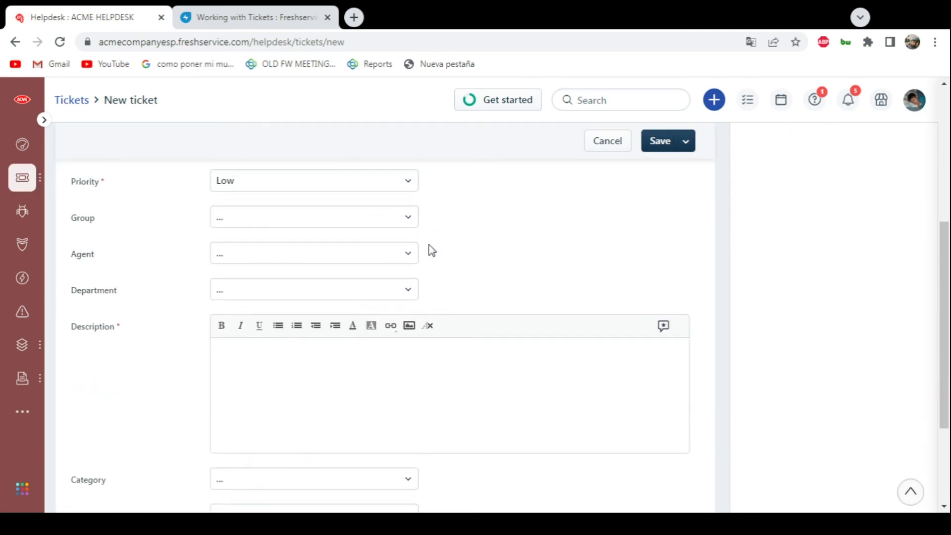
scroll(253, 314, down, 2)
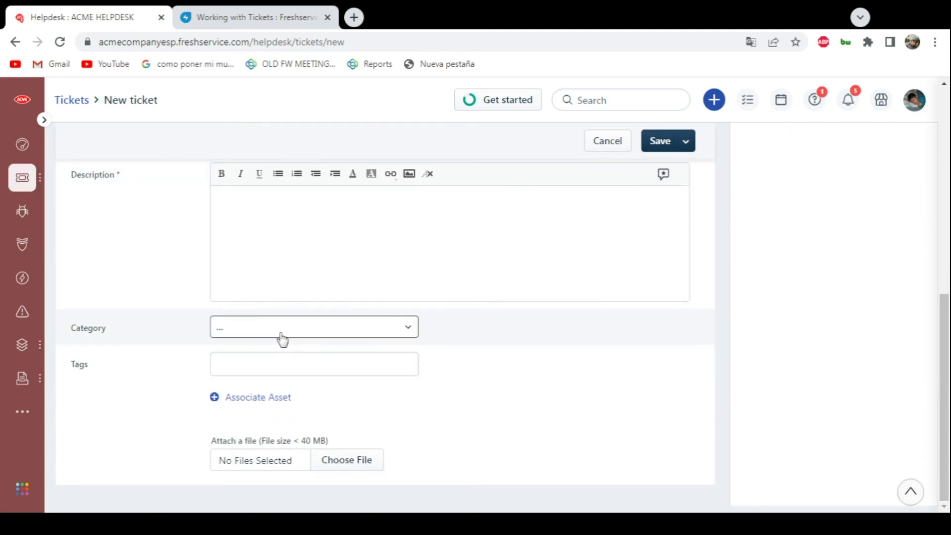
click(279, 332)
click(317, 360)
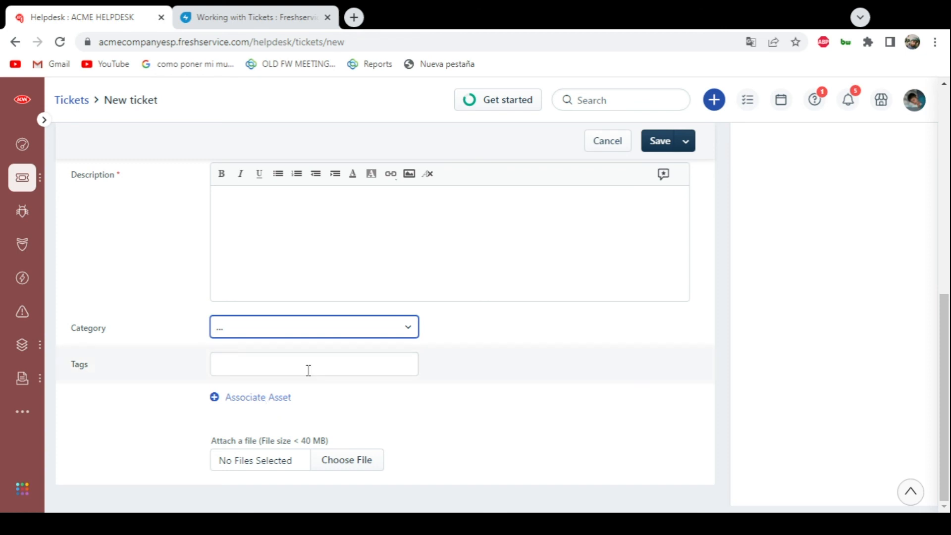
scroll(309, 371, up, 6)
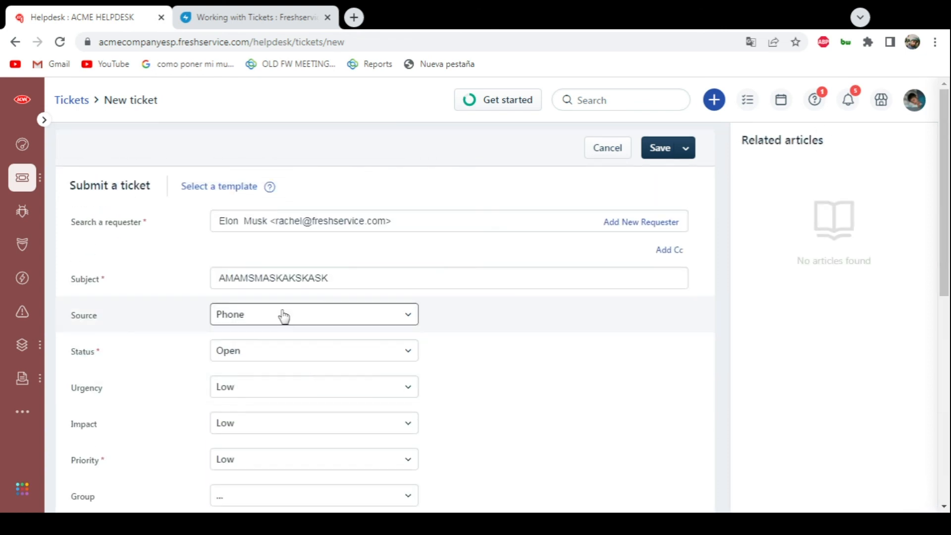
click(713, 100)
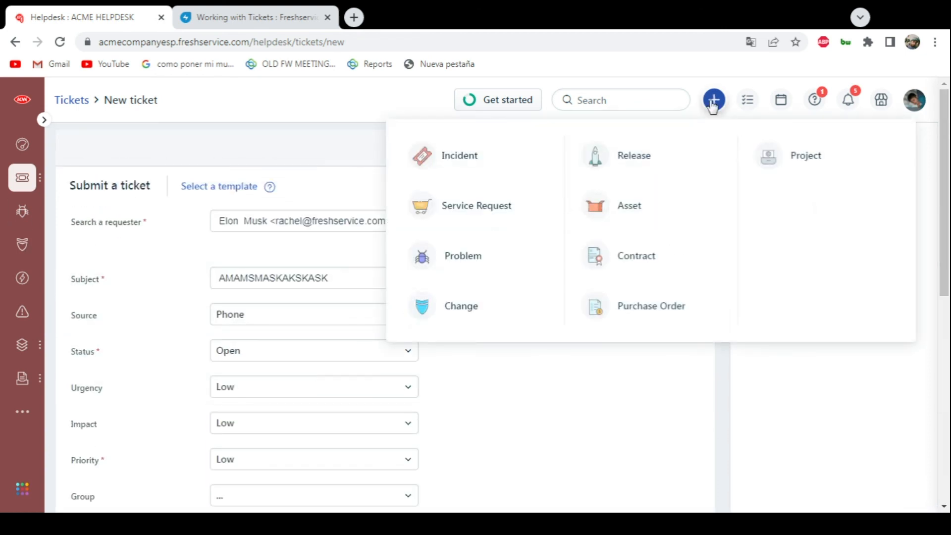
scroll(535, 335, down, 10)
scroll(386, 327, up, 10)
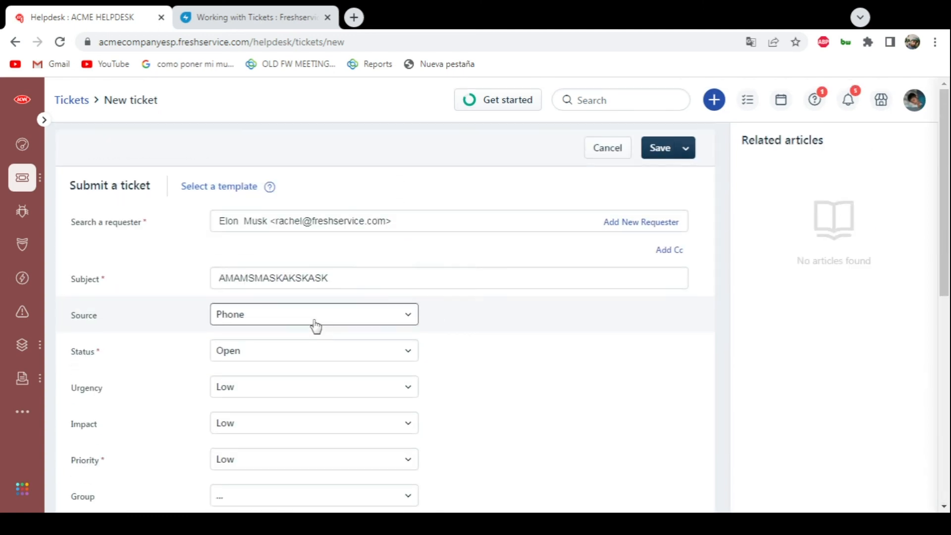
- Open the form for creating a ticket template, examine its fields, and cancel it
click(199, 188)
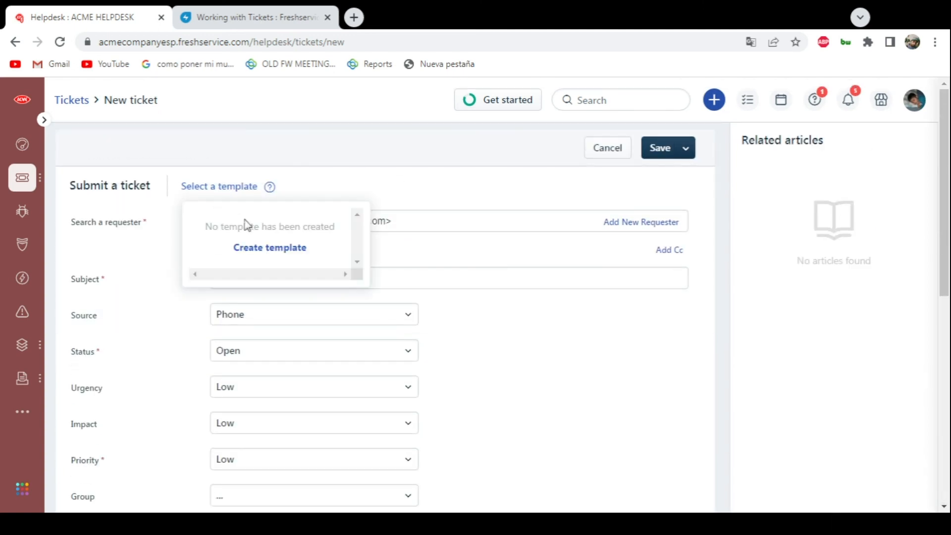
click(249, 247)
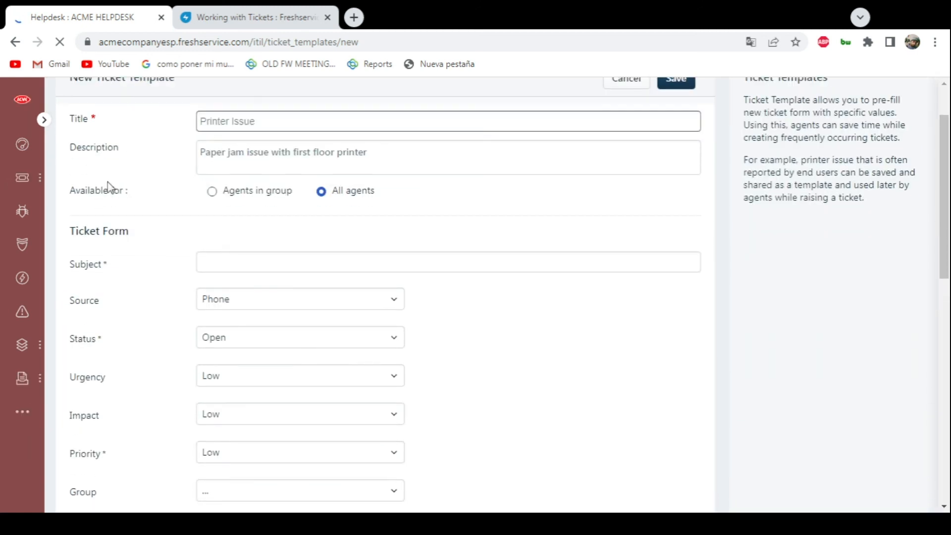
scroll(110, 187, up, 1)
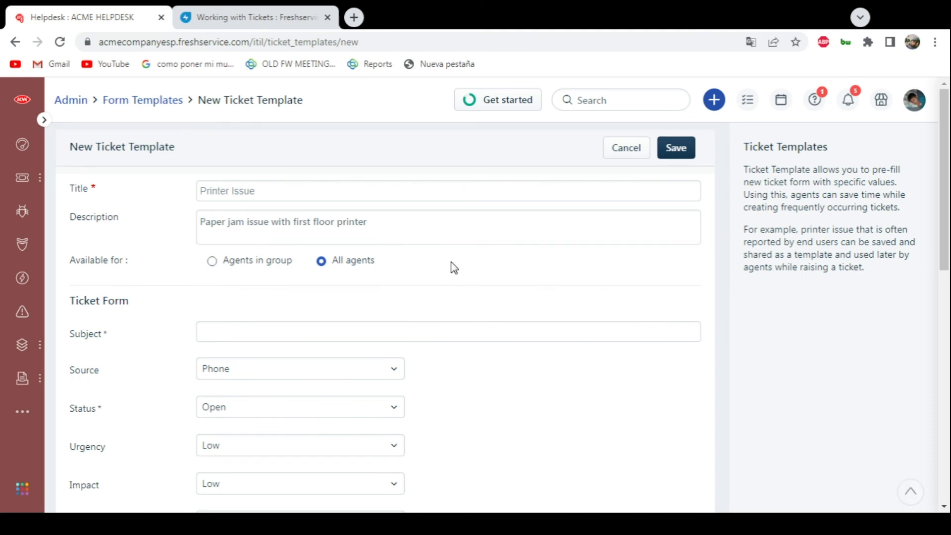
click(624, 154)
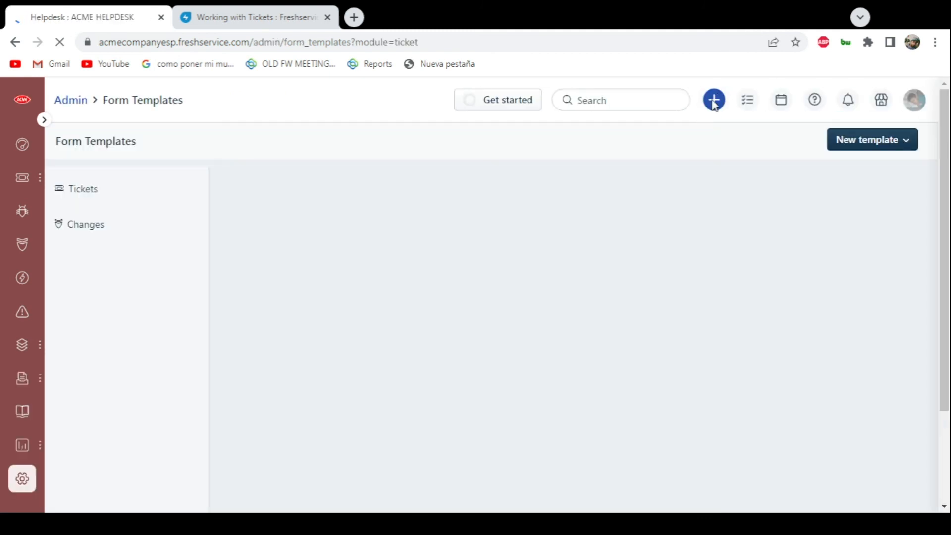
click(713, 100)
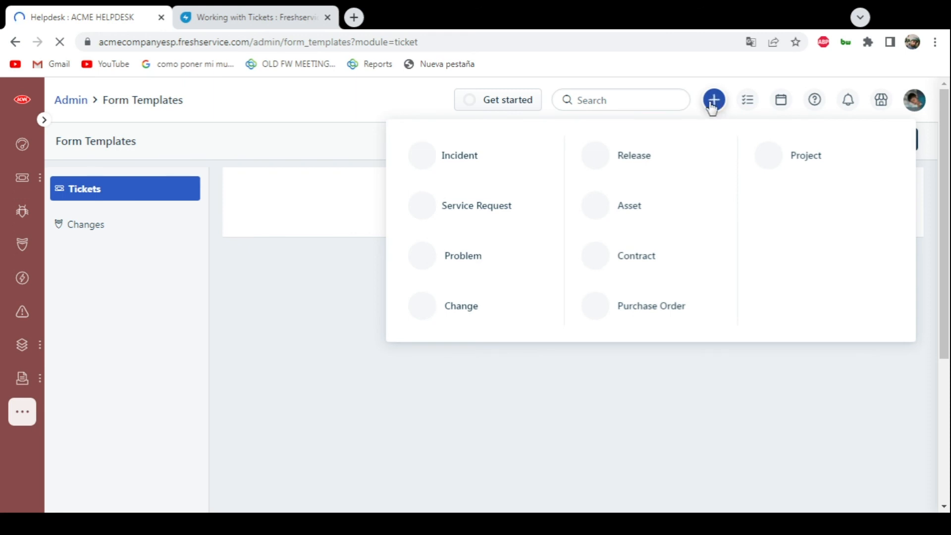
click(712, 105)
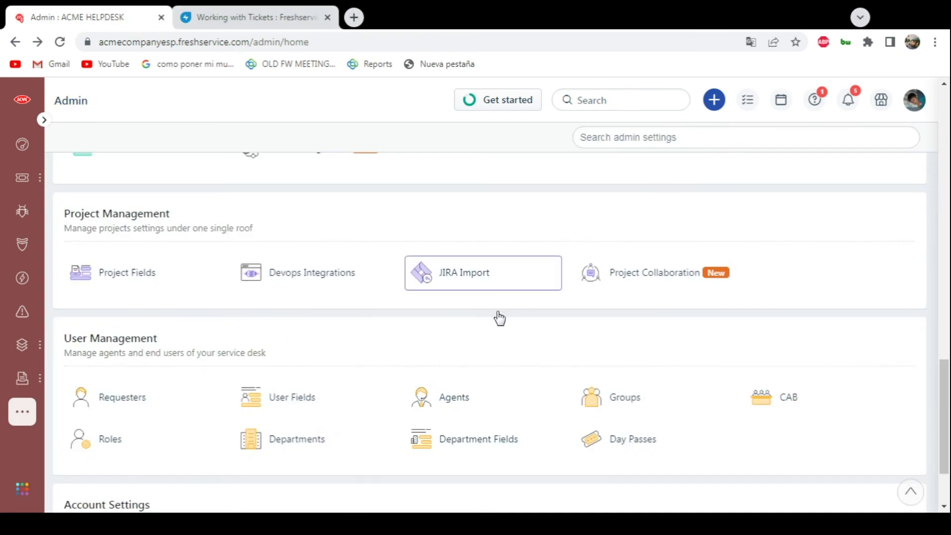
- Open JIRA Import from the Project Management admin settings, look over its required account fields, and leave the page
scroll(486, 354, up, 2)
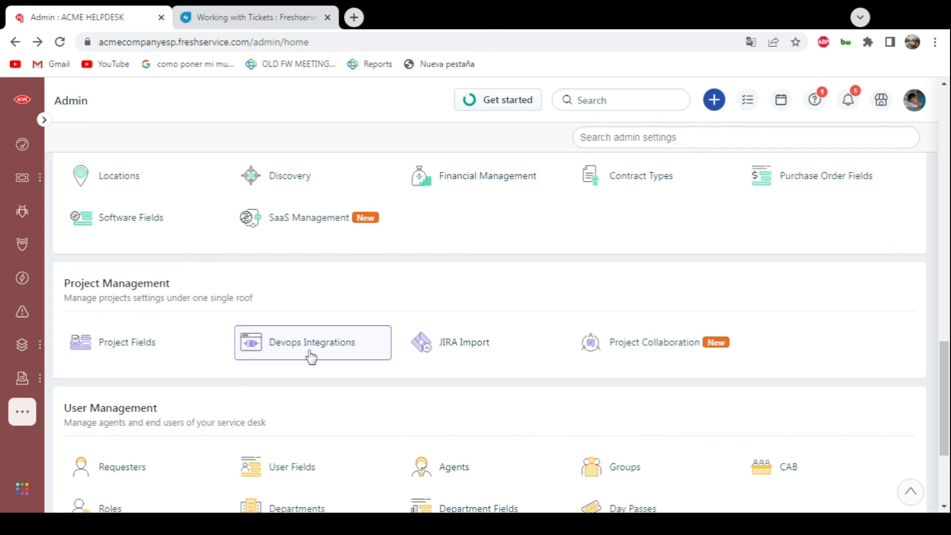
click(446, 351)
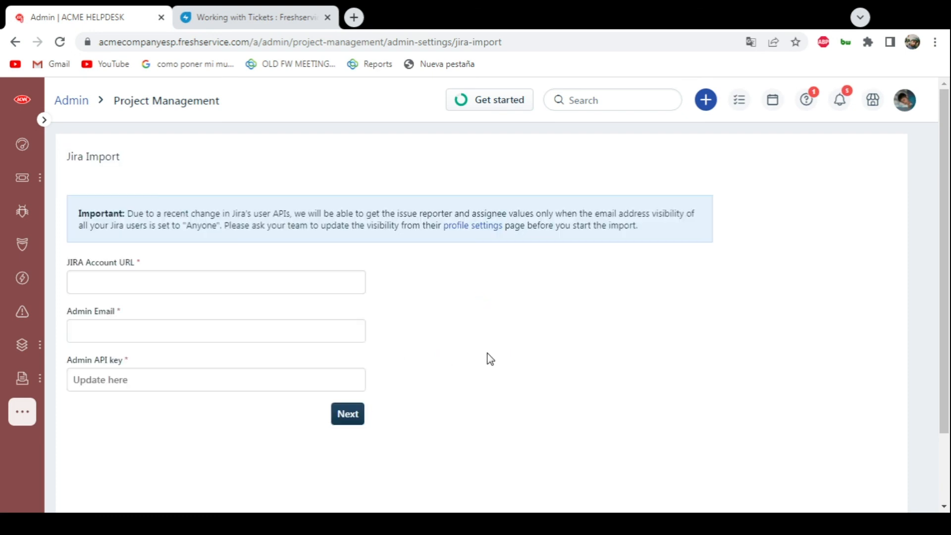
click(120, 282)
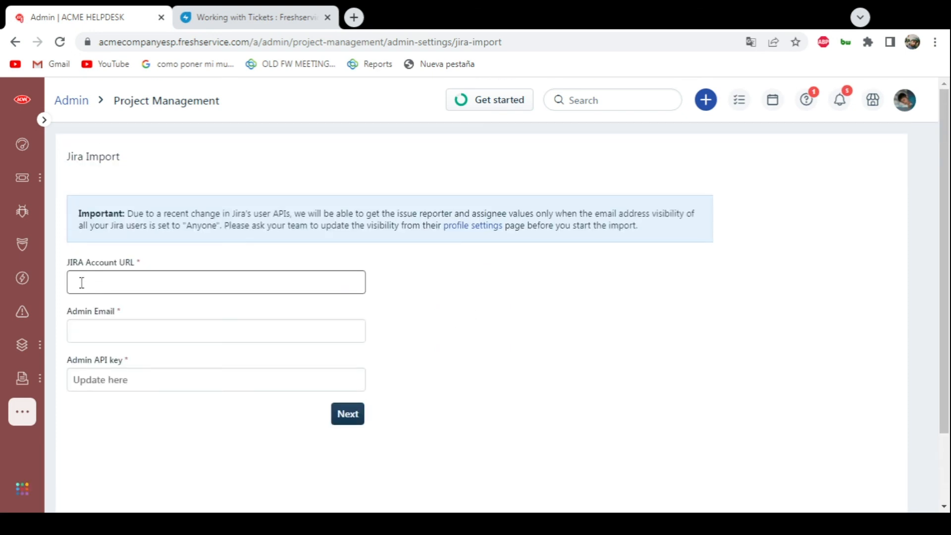
click(74, 273)
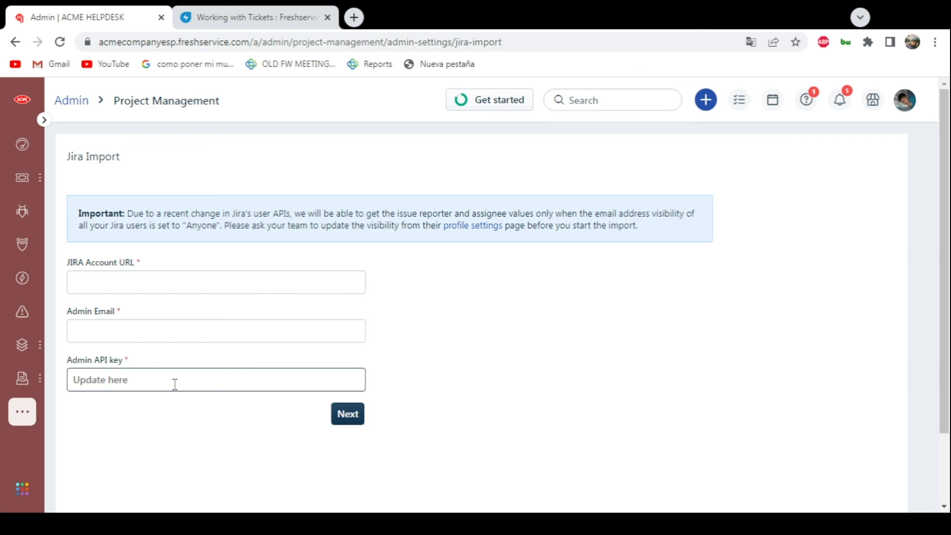
click(13, 44)
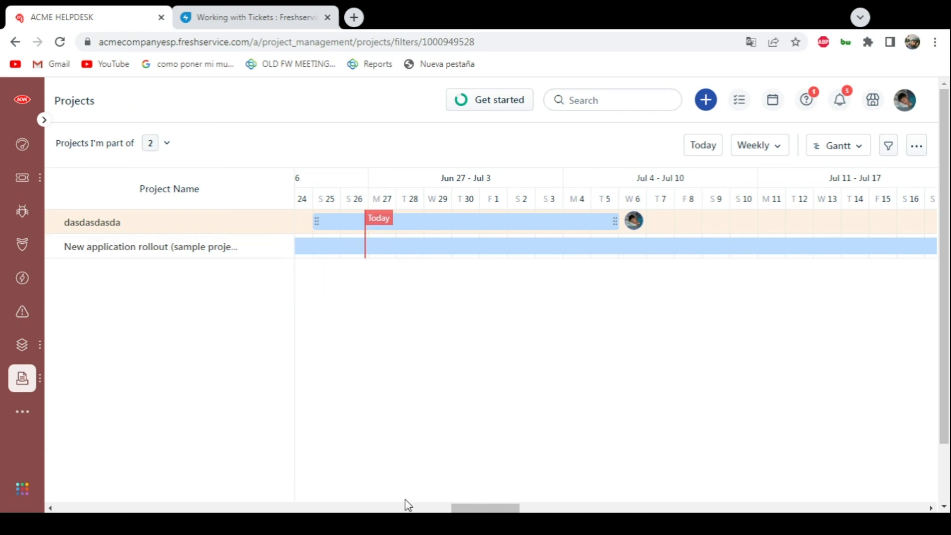
- Examine the weekly projects Gantt chart and the summary of the New application rollout sample project, and close the summary
mouse_move(458, 508)
mouse_down()
mouse_move(487, 508)
mouse_move(451, 507)
mouse_up()
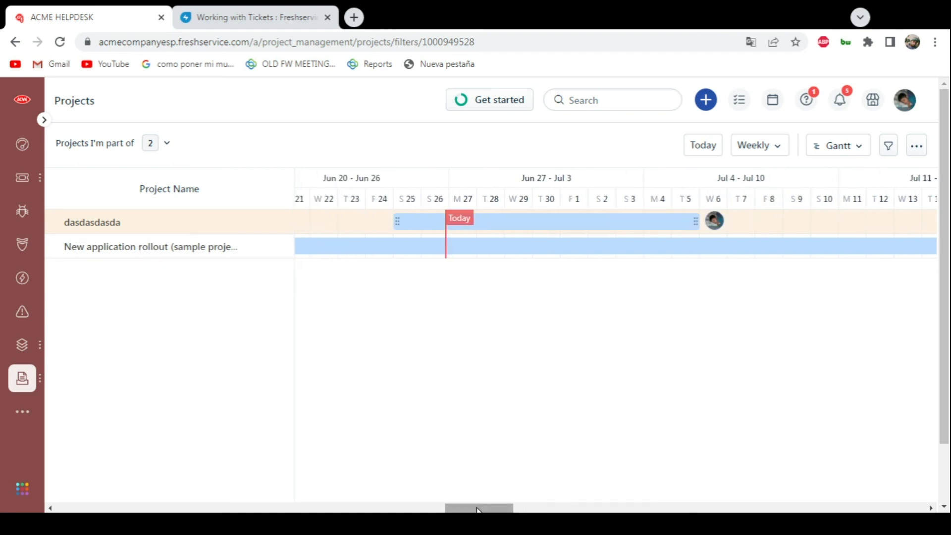
drag(503, 507, 534, 506)
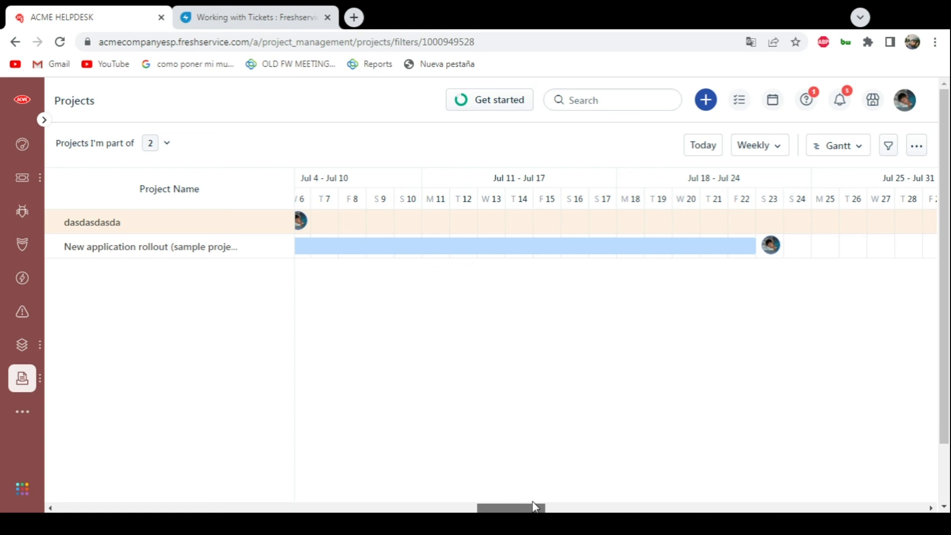
click(750, 252)
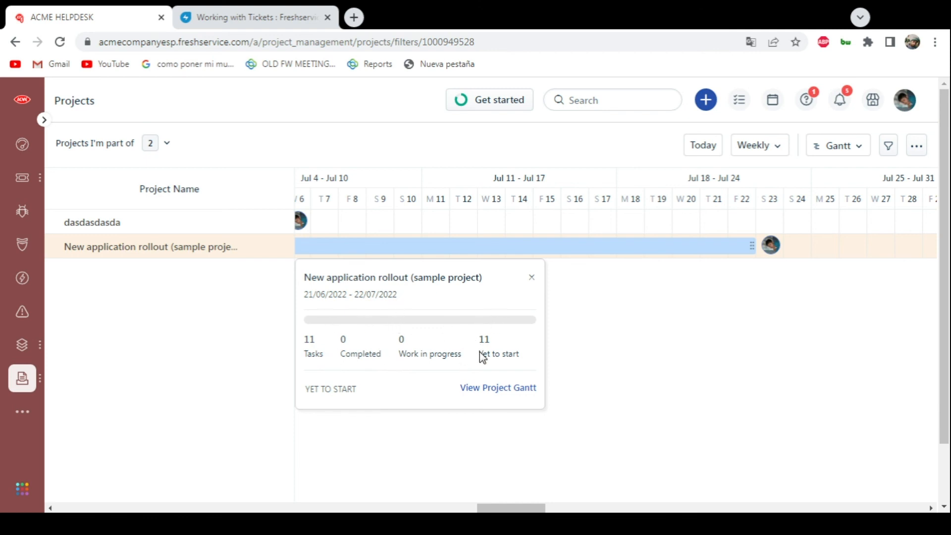
click(561, 455)
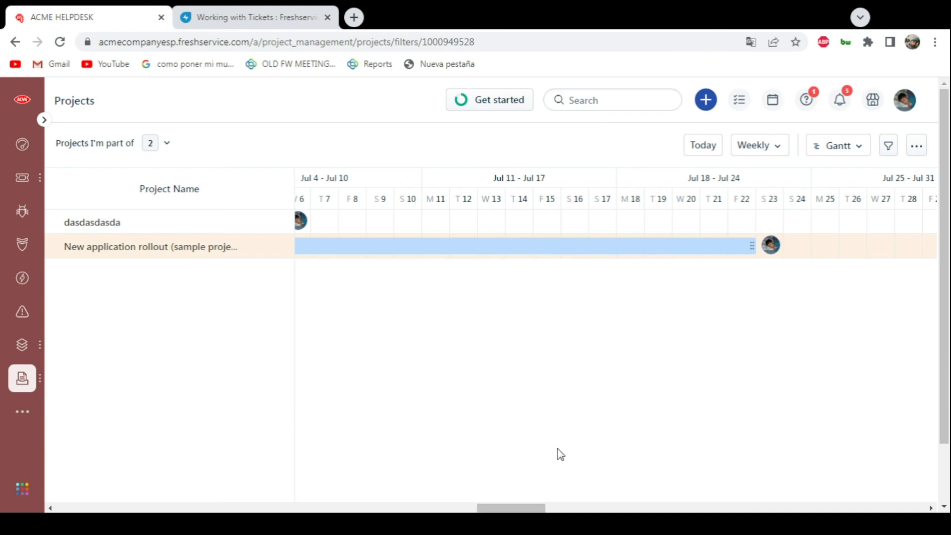
- View the summary of the dasdasdasda project on the Gantt chart, close it, and look over the project's timeline
drag(511, 507, 474, 508)
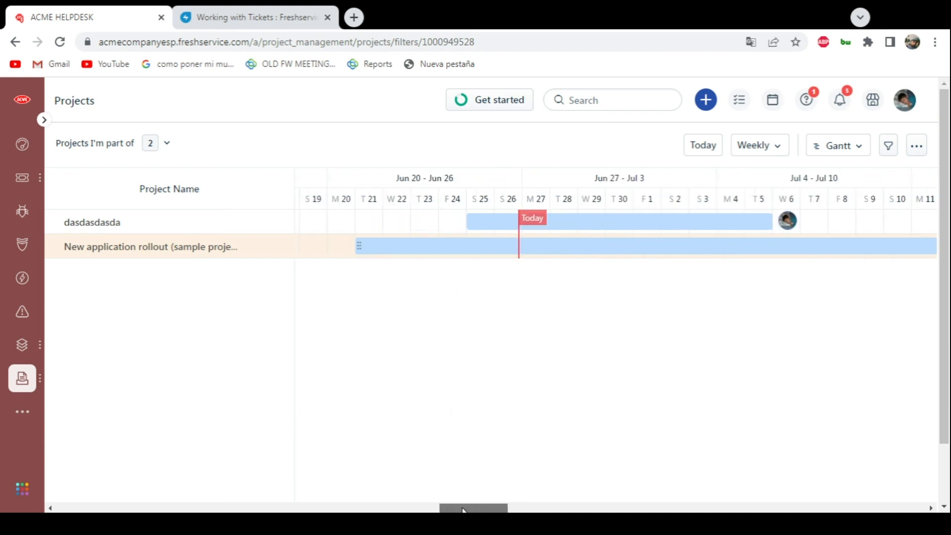
click(768, 227)
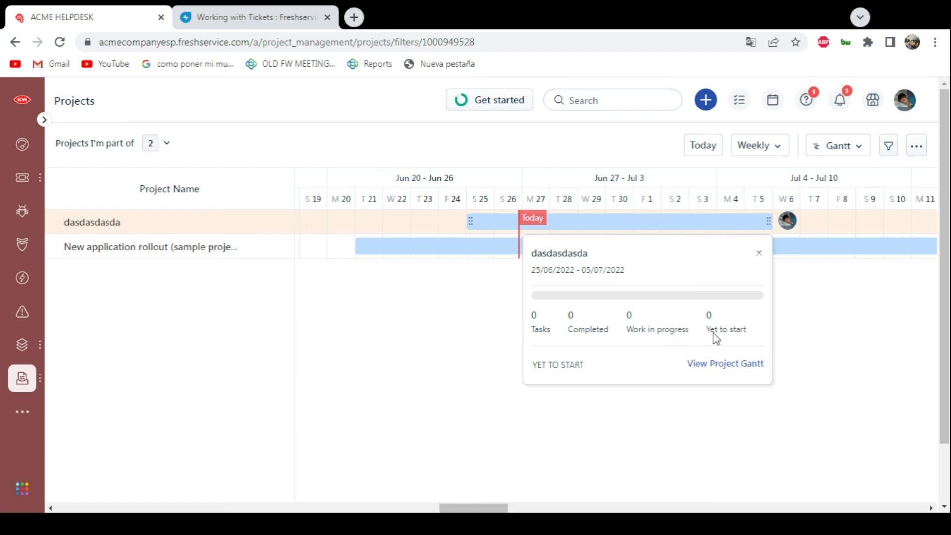
click(762, 254)
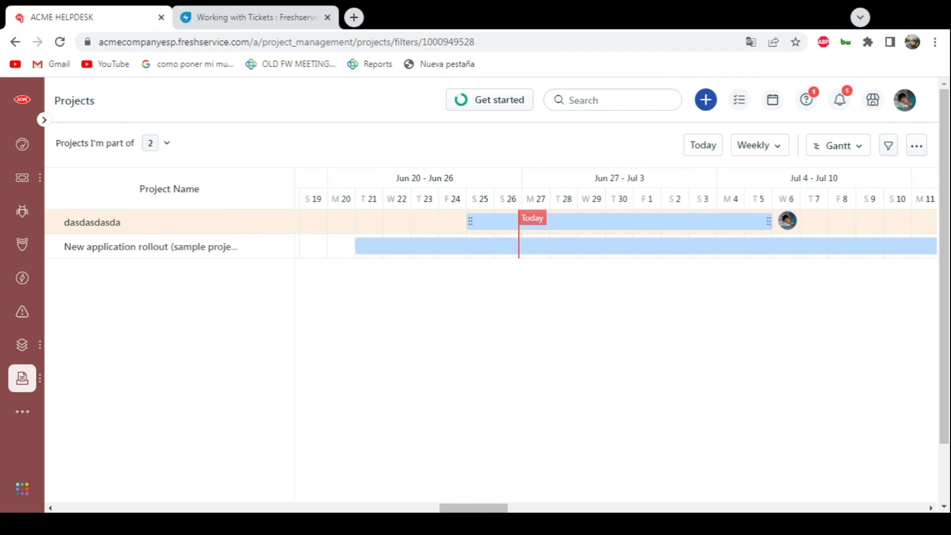
mouse_move(448, 508)
mouse_down()
mouse_move(332, 508)
mouse_move(645, 508)
mouse_move(441, 505)
mouse_move(454, 499)
mouse_up()
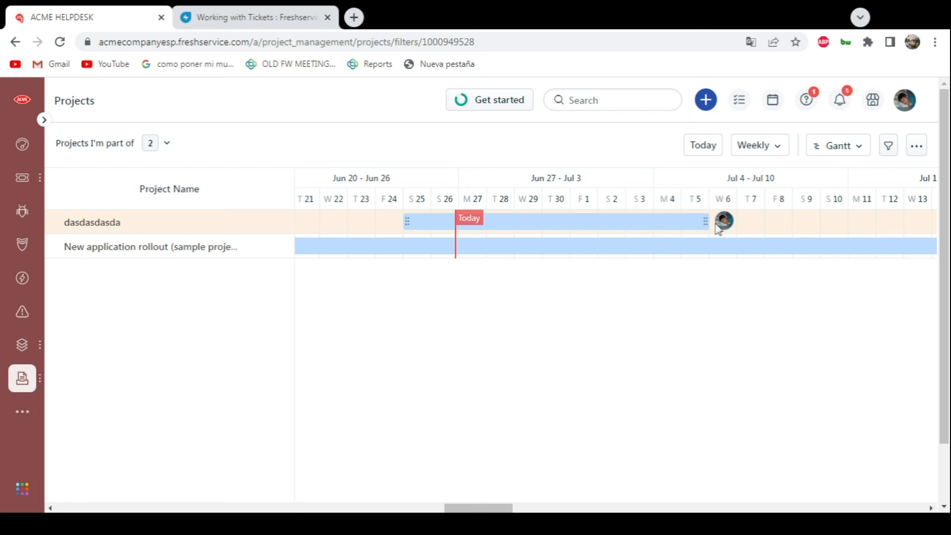
mouse_move(486, 507)
mouse_down()
mouse_move(539, 509)
mouse_move(504, 510)
mouse_up()
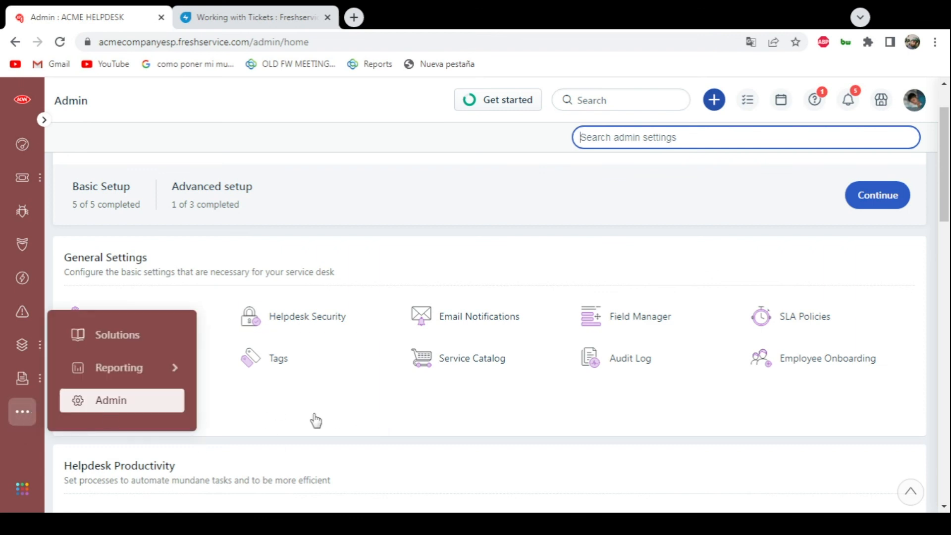
- Open the Chatbot configuration in the admin Support Channels
click(127, 411)
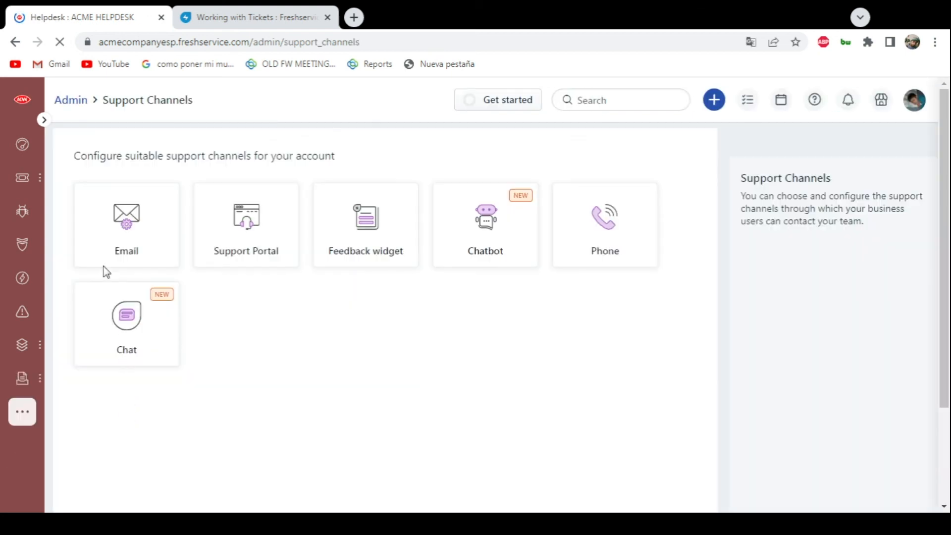
click(495, 229)
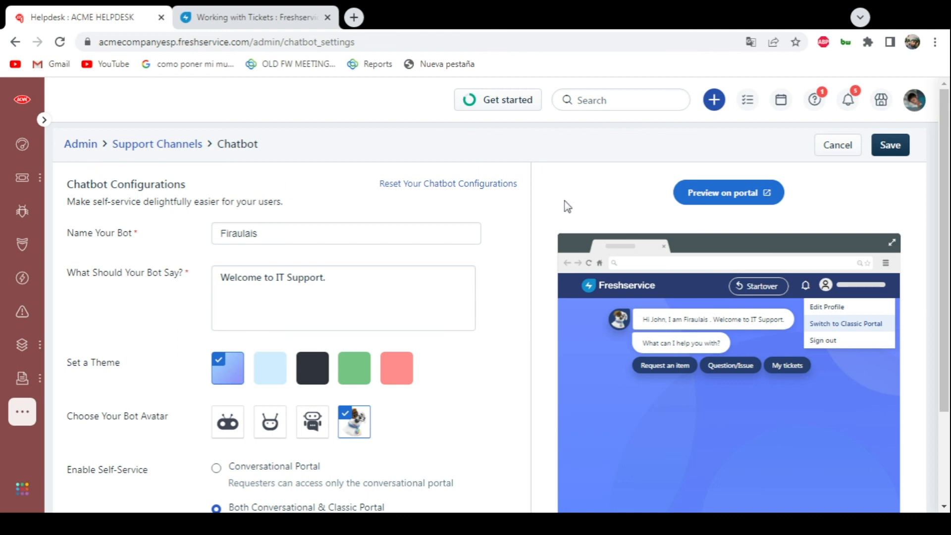
- Look over the Chatbot configuration options, including the bot's welcome message and self-service settings
scroll(885, 310, down, 2)
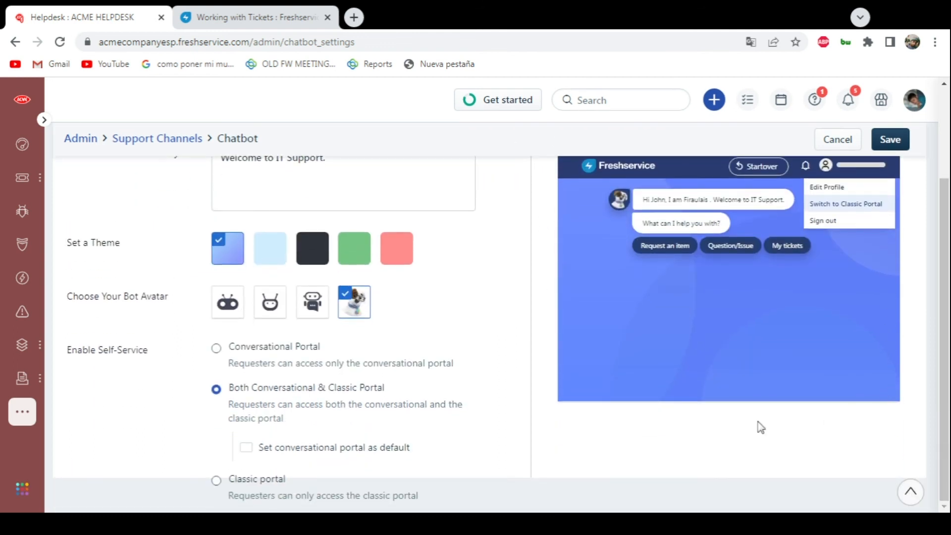
scroll(195, 395, up, 2)
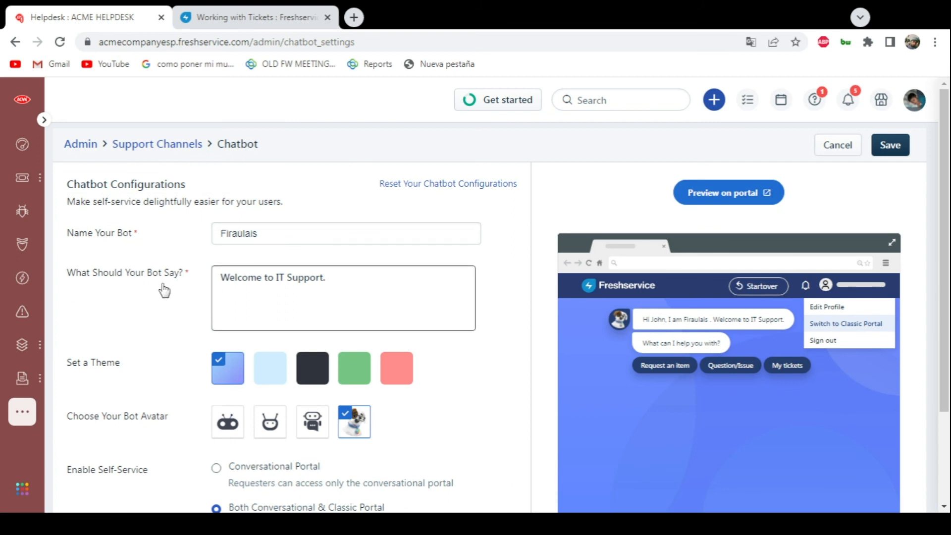
triple_click(223, 276)
click(396, 296)
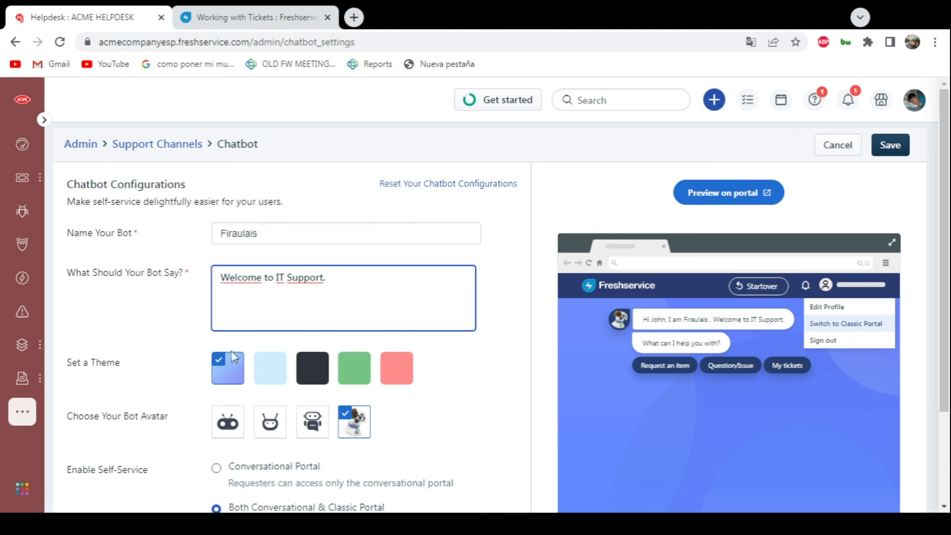
- Try the light blue, black, green and red chatbot themes, and switch back to the blue gradient theme
click(270, 371)
click(311, 370)
click(354, 369)
click(396, 369)
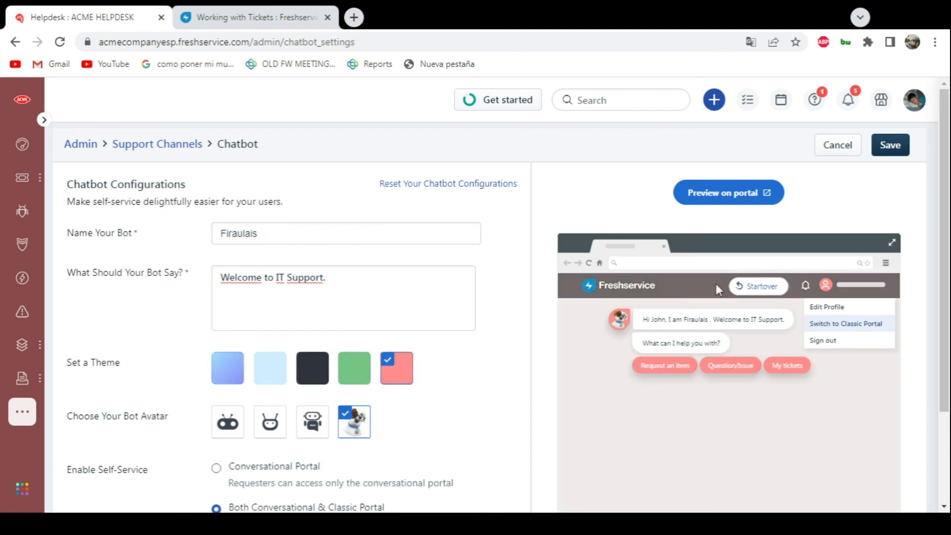
scroll(725, 198, down, 2)
click(352, 298)
click(313, 298)
click(260, 304)
click(226, 309)
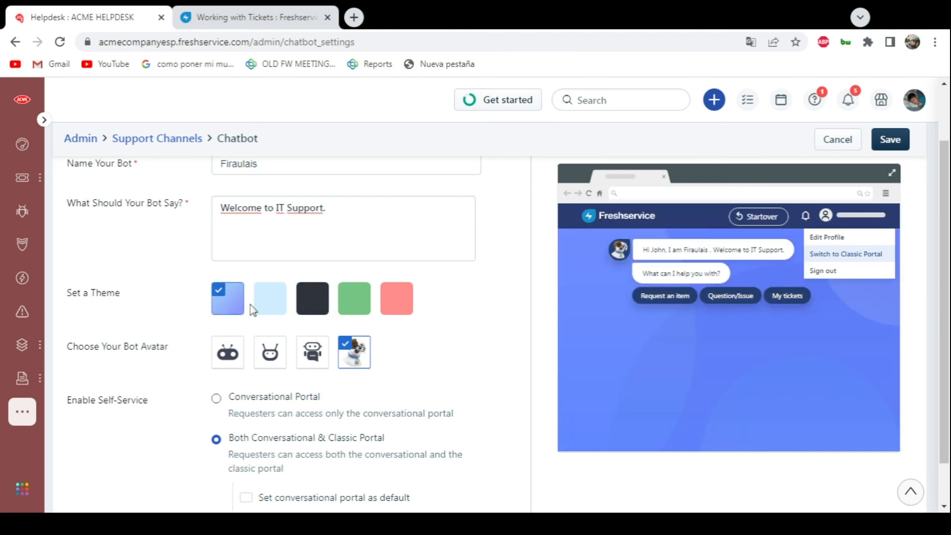
- Try each of the three robot avatars for the chatbot, and switch back to the dog avatar
click(235, 356)
click(270, 352)
click(312, 352)
click(354, 352)
- Try the Conversational Portal self-service option, return to Both Conversational & Classic Portal, and save the chatbot configuration
scroll(148, 326, down, 1)
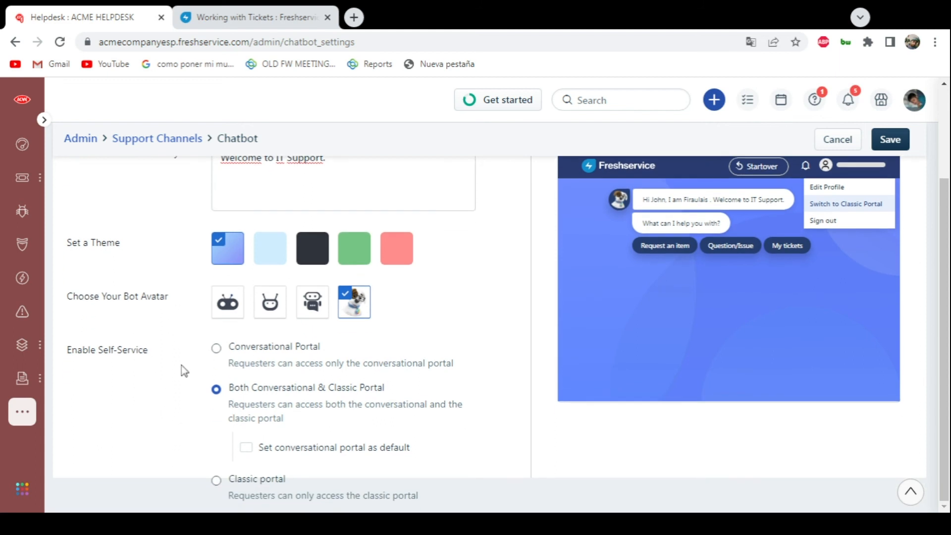
click(216, 348)
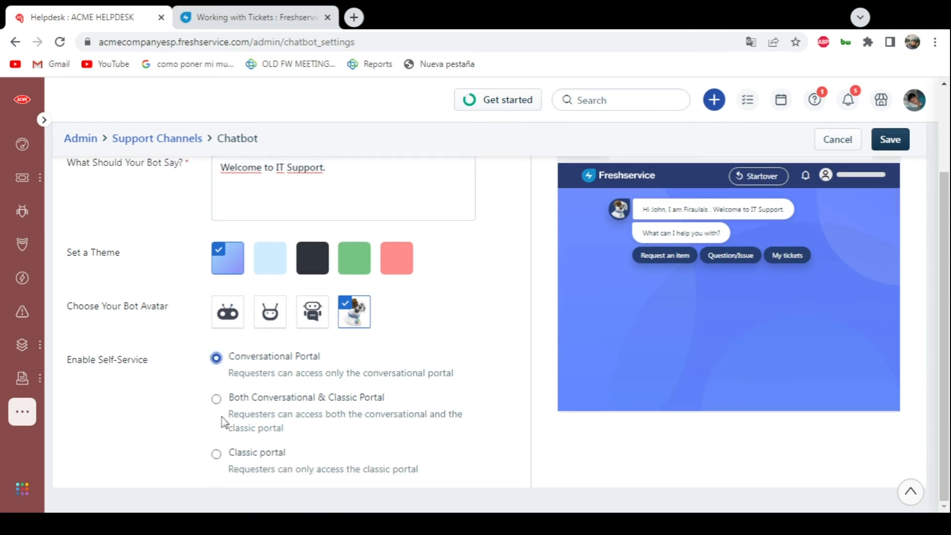
click(216, 399)
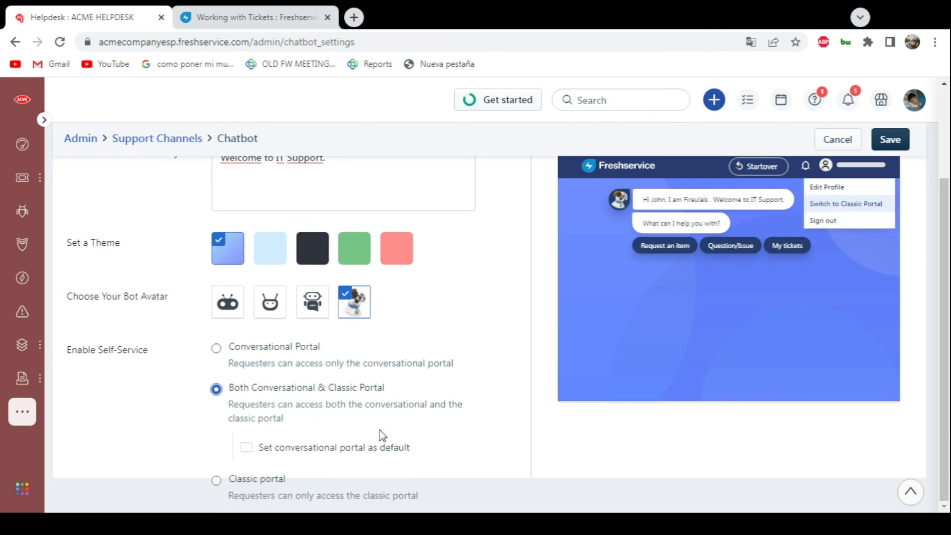
scroll(382, 435, up, 3)
click(888, 154)
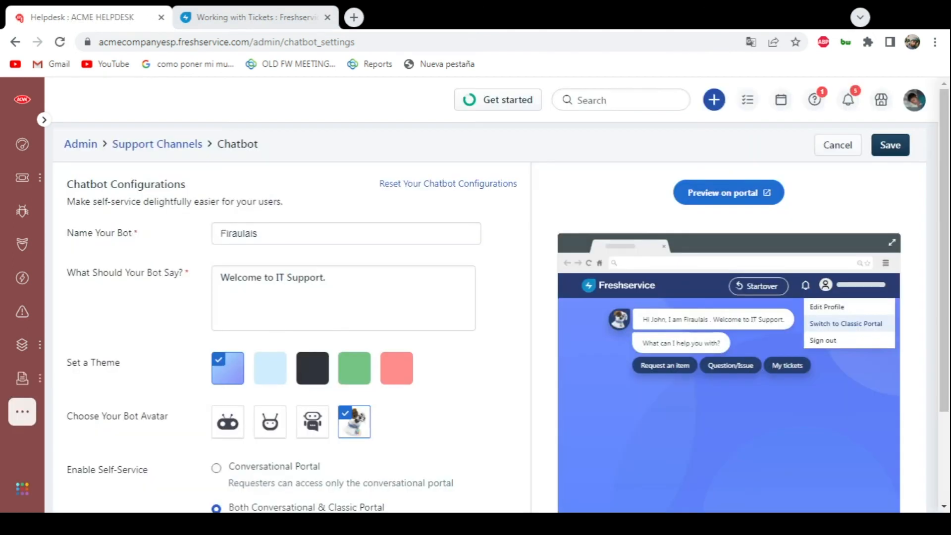
- Open the support portal from the profile options and start a conversation with the Firaulais chatbot
click(913, 100)
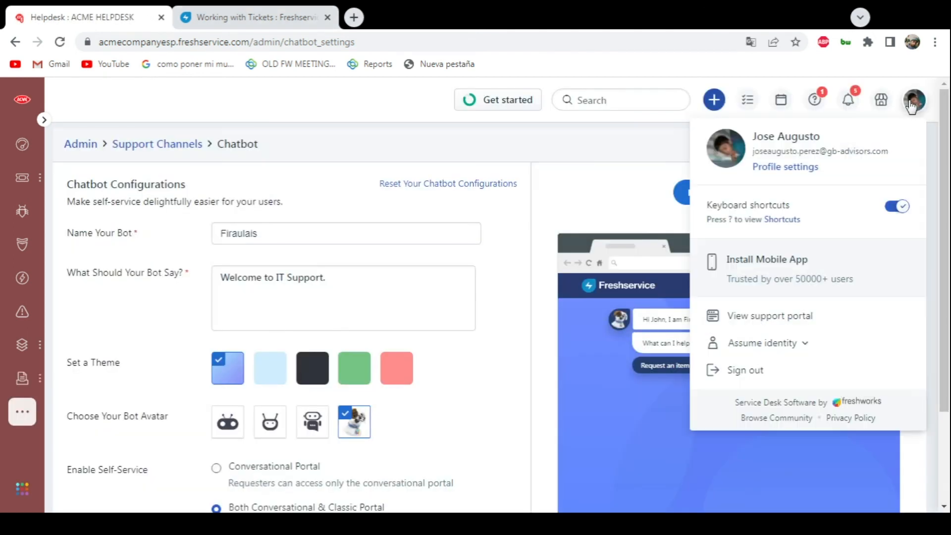
click(779, 315)
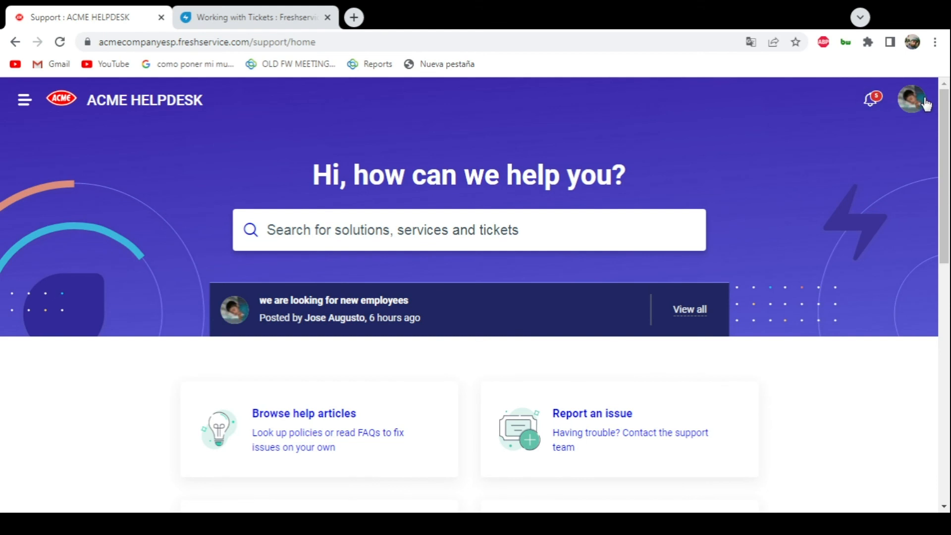
click(911, 104)
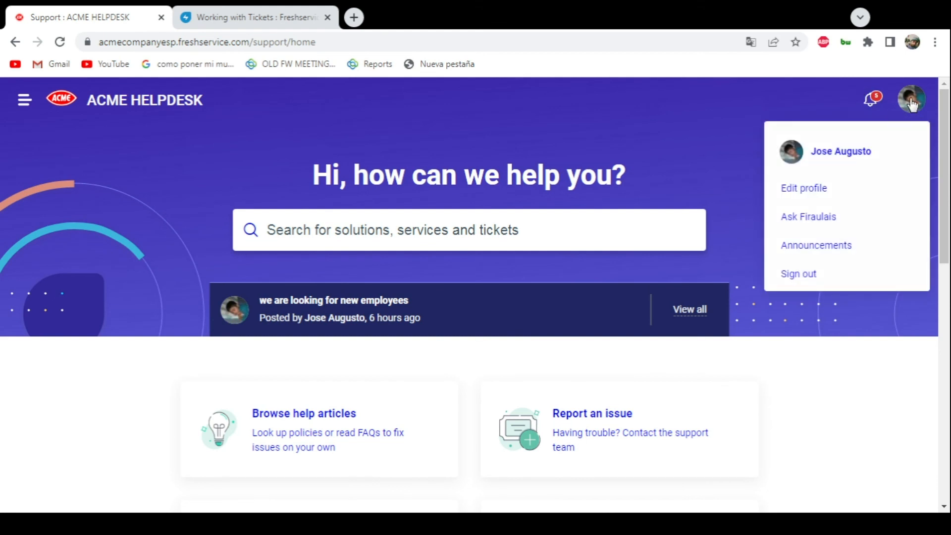
click(823, 219)
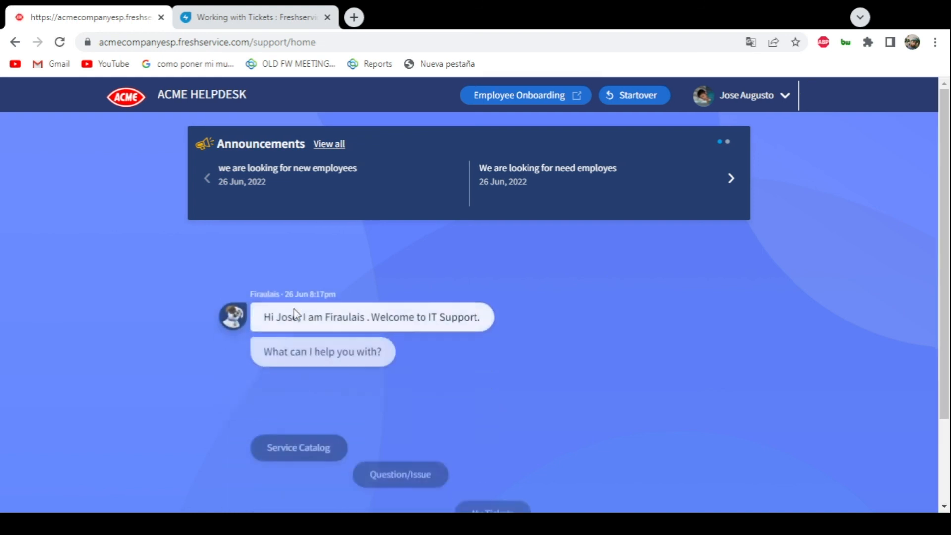
scroll(229, 246, down, 1)
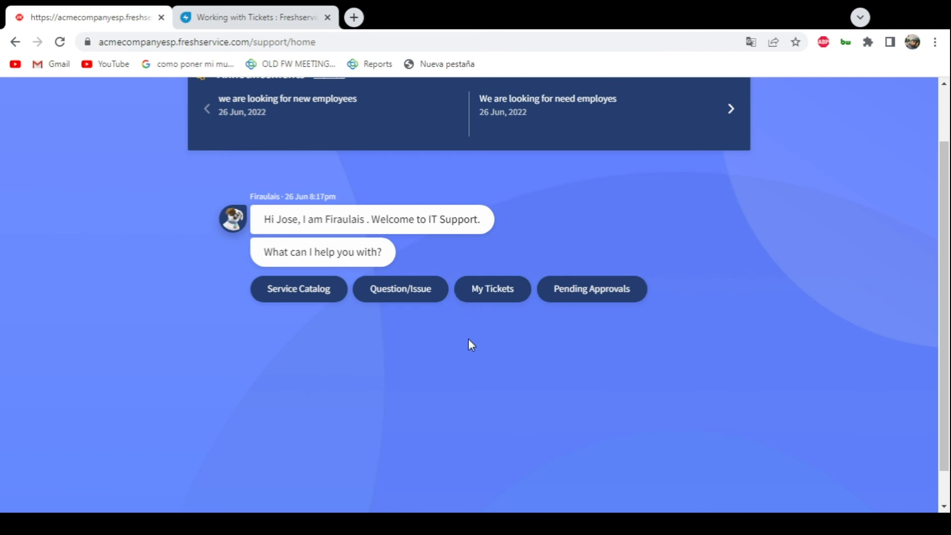
- Ask the chatbot for My Tickets, choose All Tickets, and review the conversation
click(487, 292)
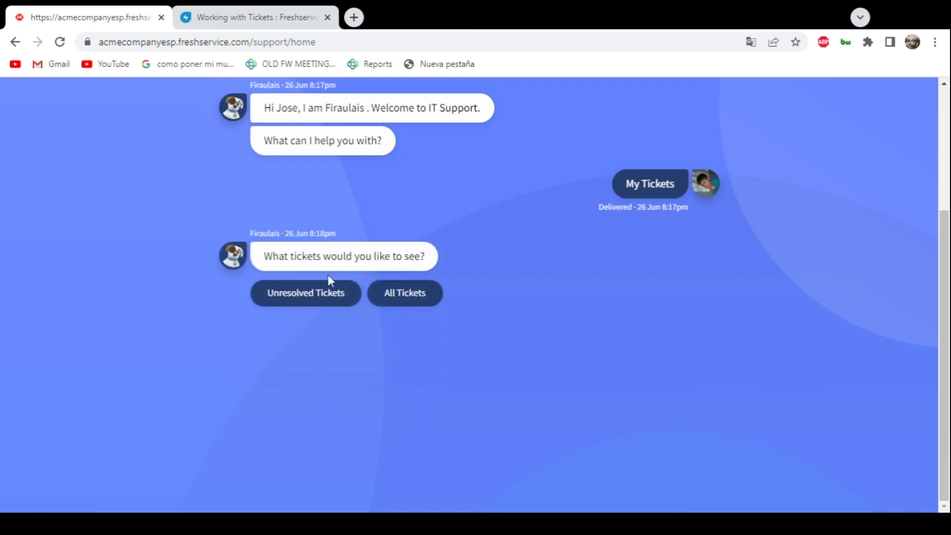
click(382, 297)
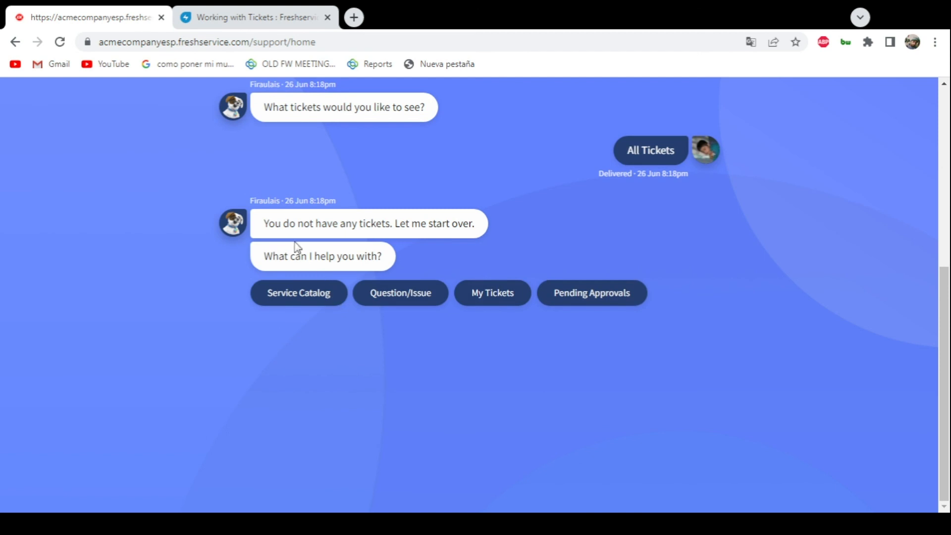
scroll(642, 365, up, 7)
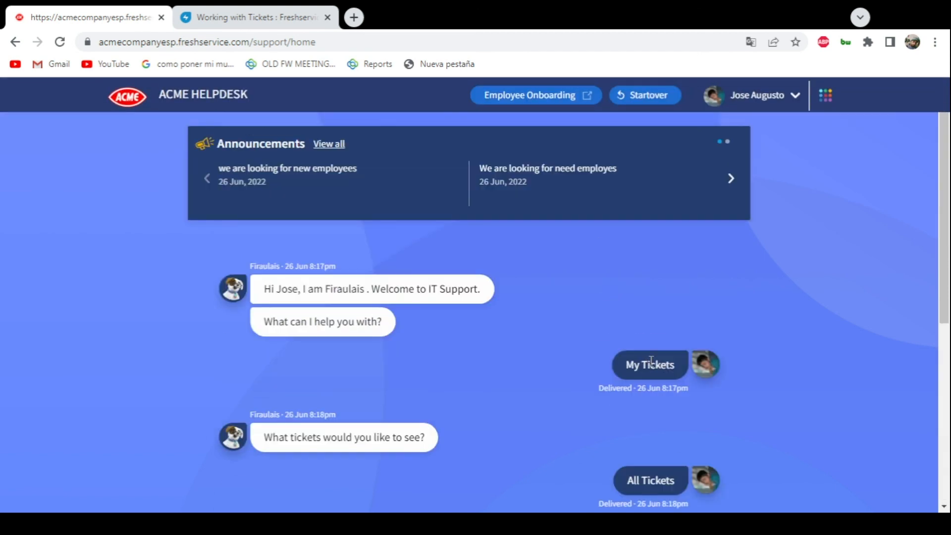
scroll(634, 338, down, 7)
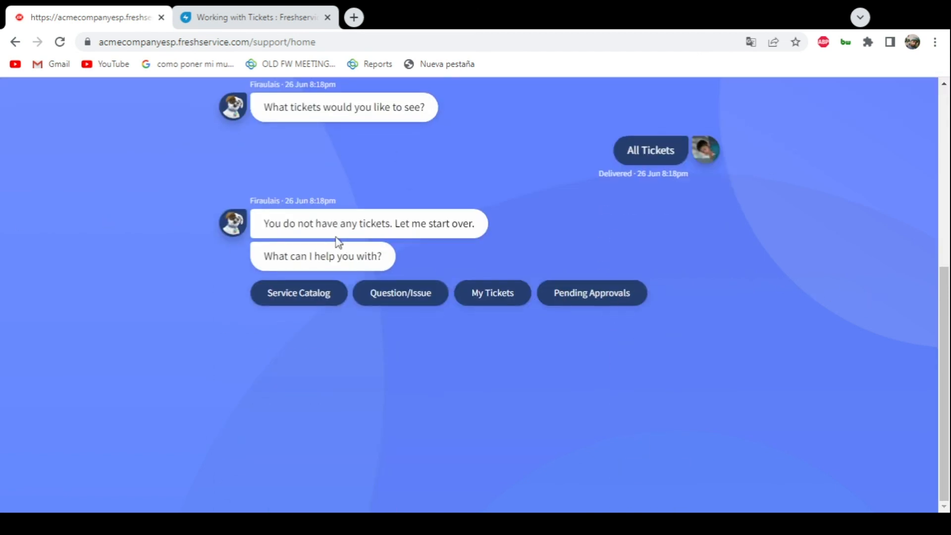
scroll(180, 223, up, 7)
scroll(180, 223, down, 5)
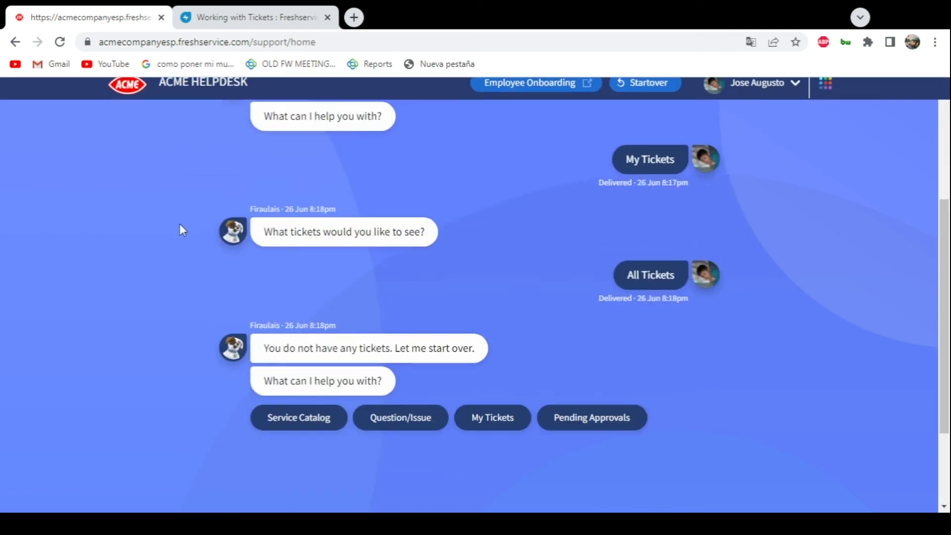